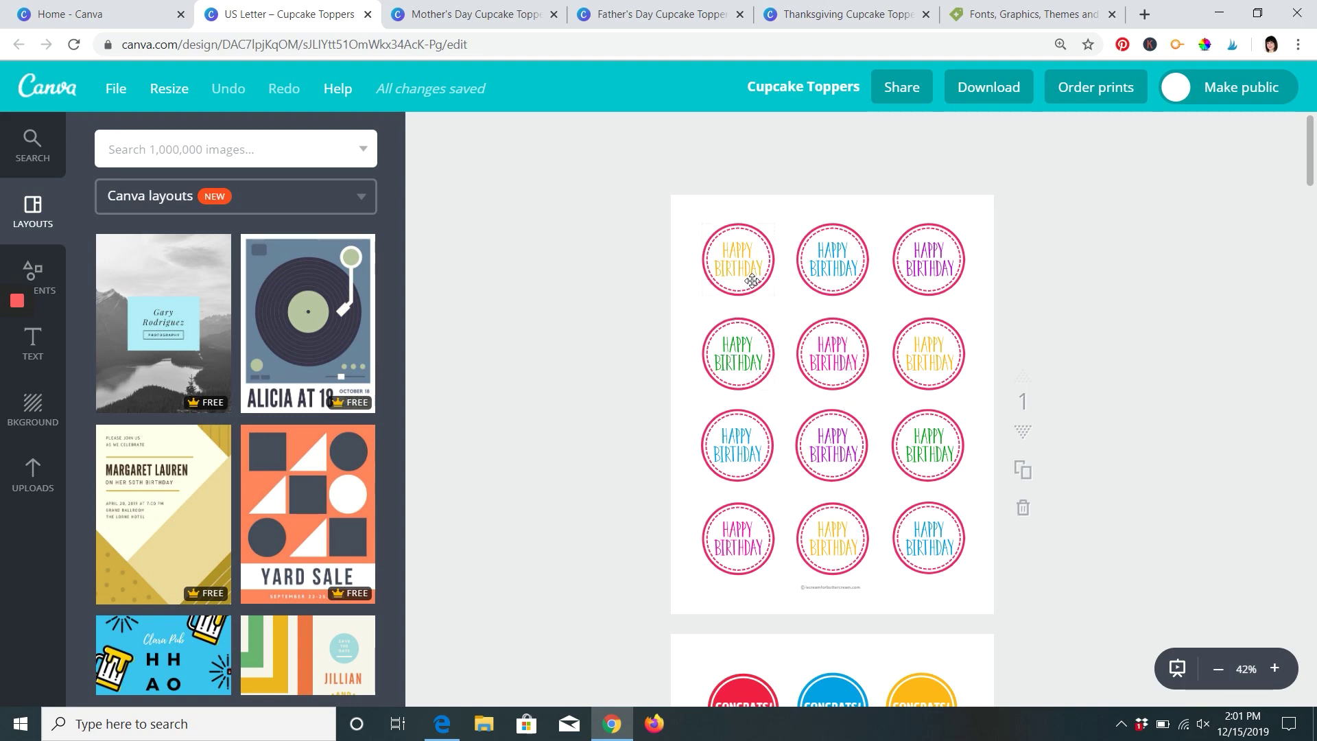
- Look through the pages of the Cupcake Toppers design, from Happy Birthday to High Five
scroll(1102, 370, "down", 6)
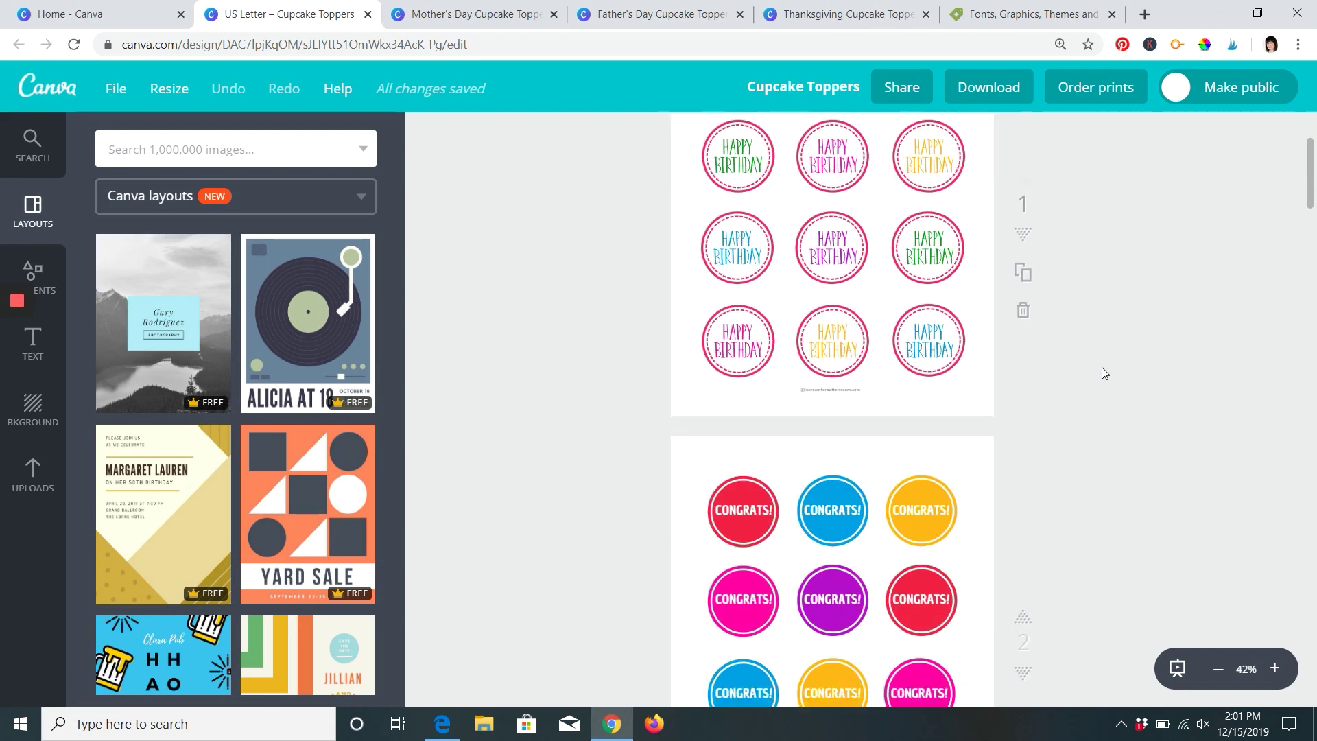
scroll(913, 327, "up", 3)
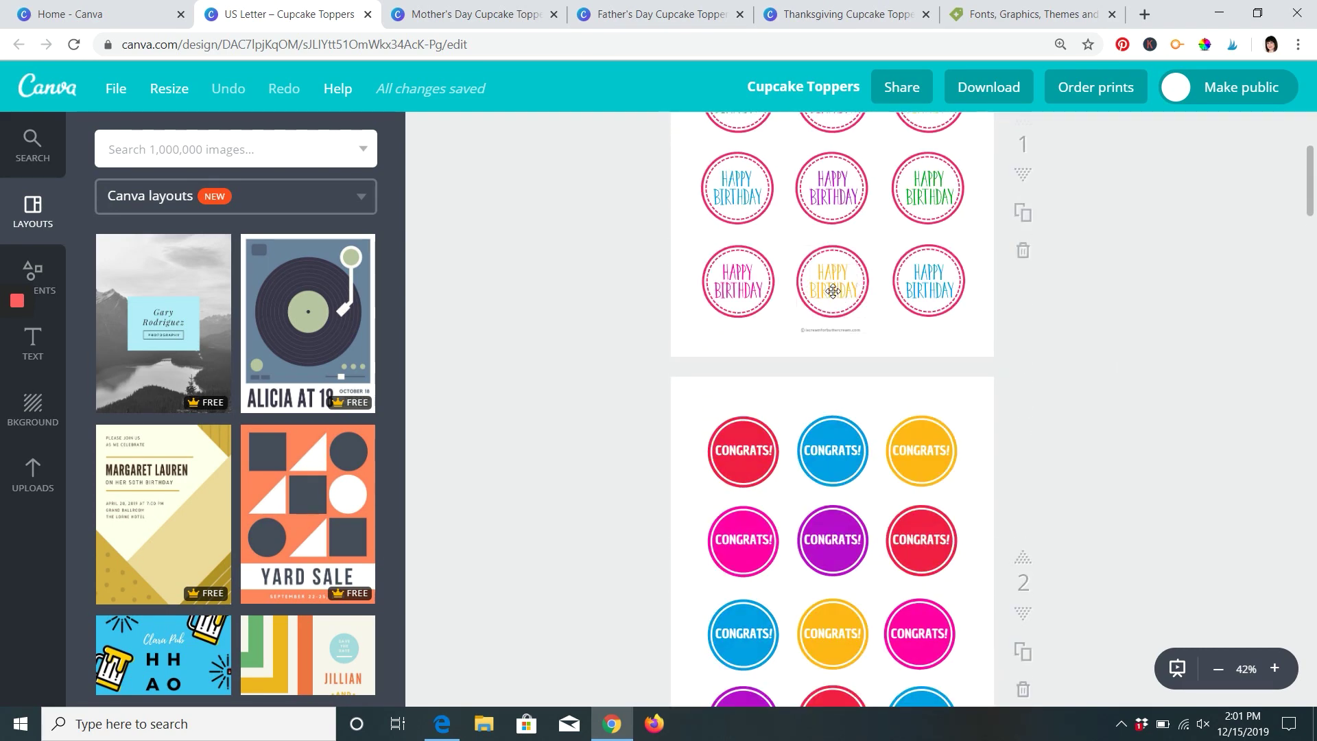
scroll(1114, 406, "down", 5)
scroll(1113, 406, "down", 7)
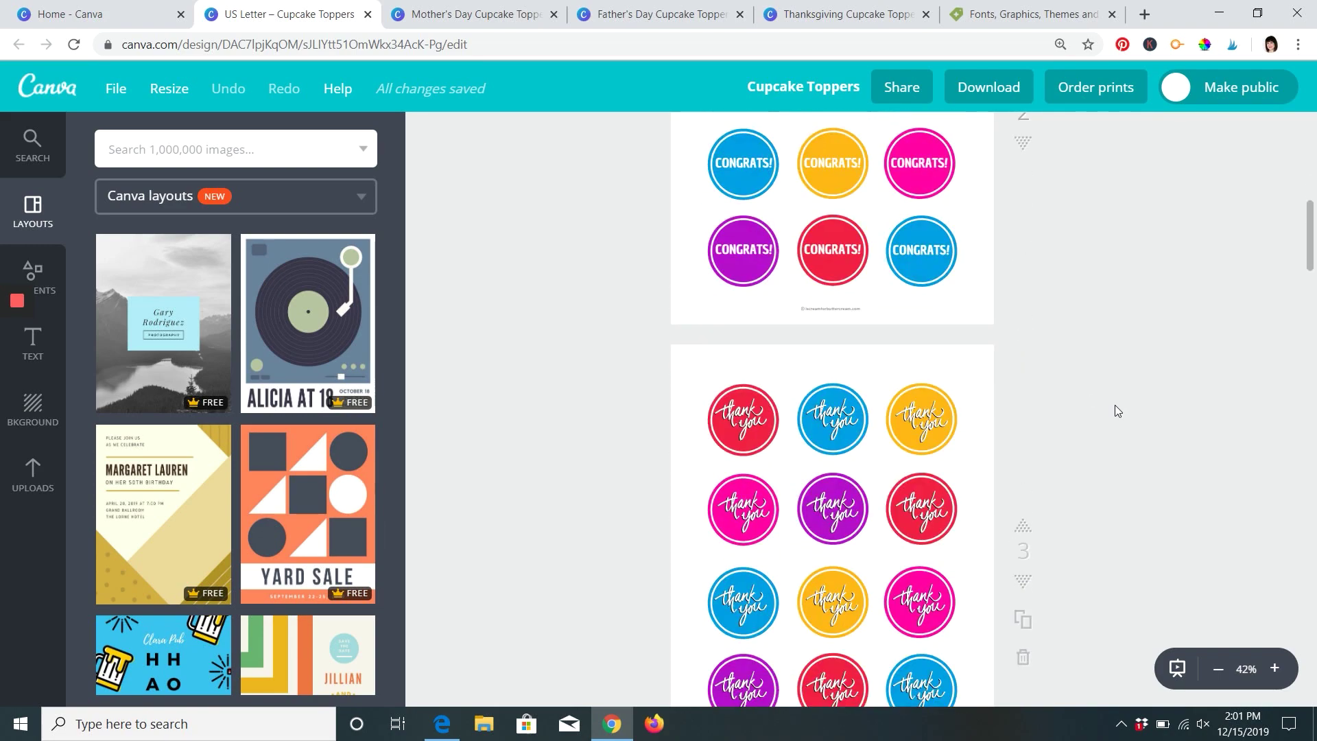
scroll(1114, 405, "down", 6)
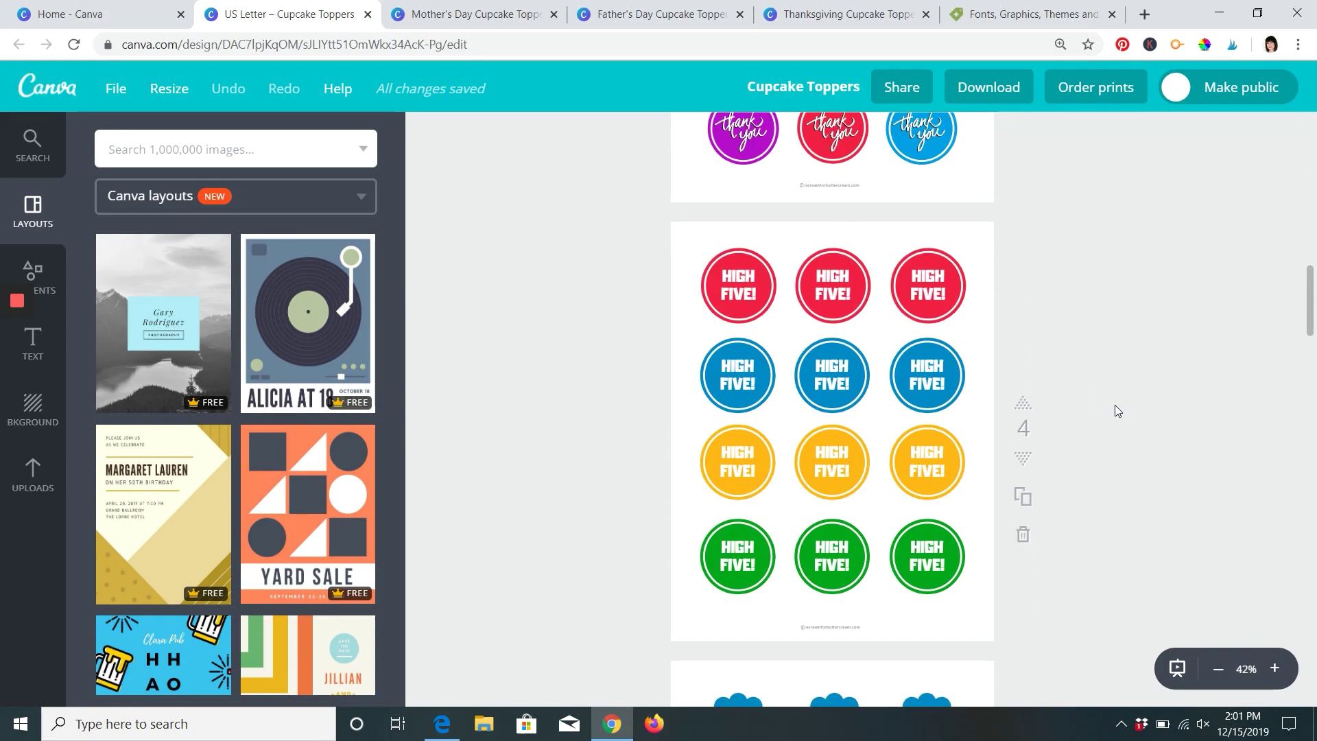
scroll(1113, 405, "up", 6)
scroll(1113, 405, "up", 9)
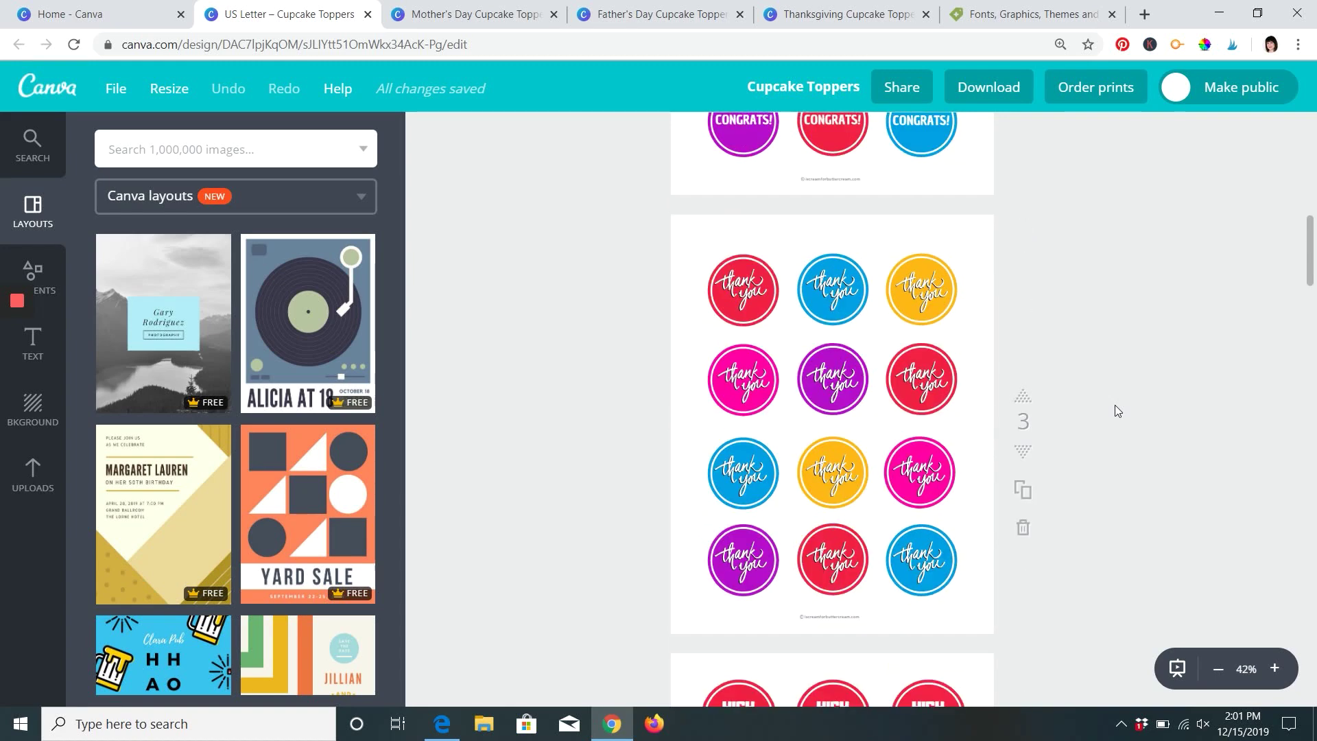
- Review the Mother's Day, Father's Day and Thanksgiving cupcake topper designs one after another
left_click(499, 16)
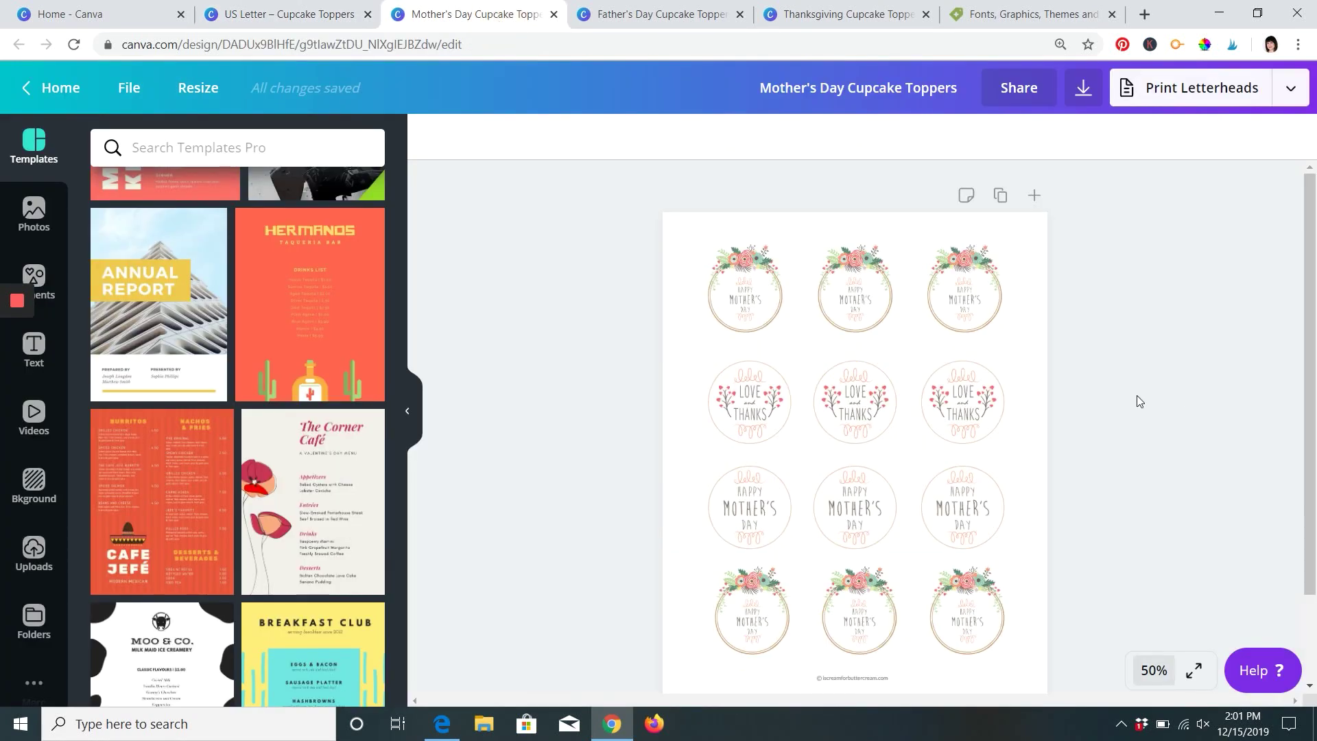
scroll(1137, 400, "down", 2)
scroll(1141, 408, "up", 2)
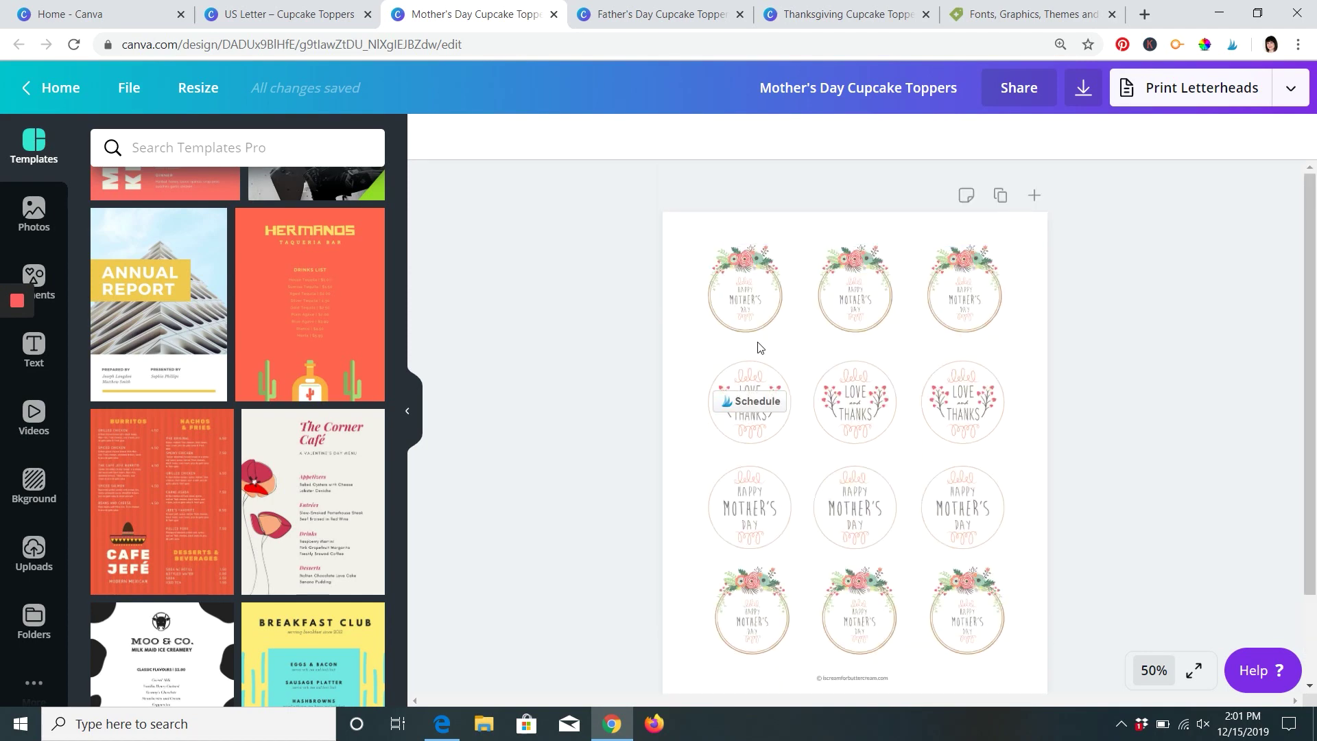
left_click(664, 16)
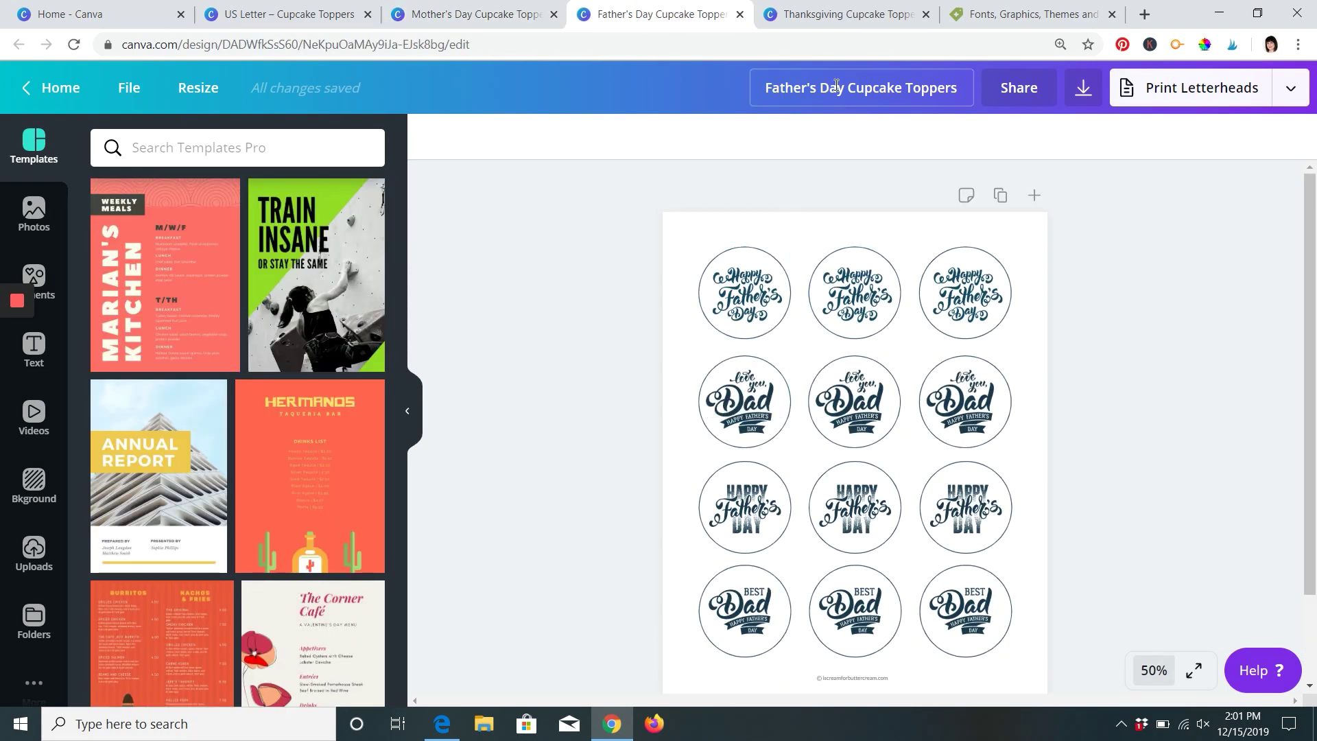
left_click(846, 17)
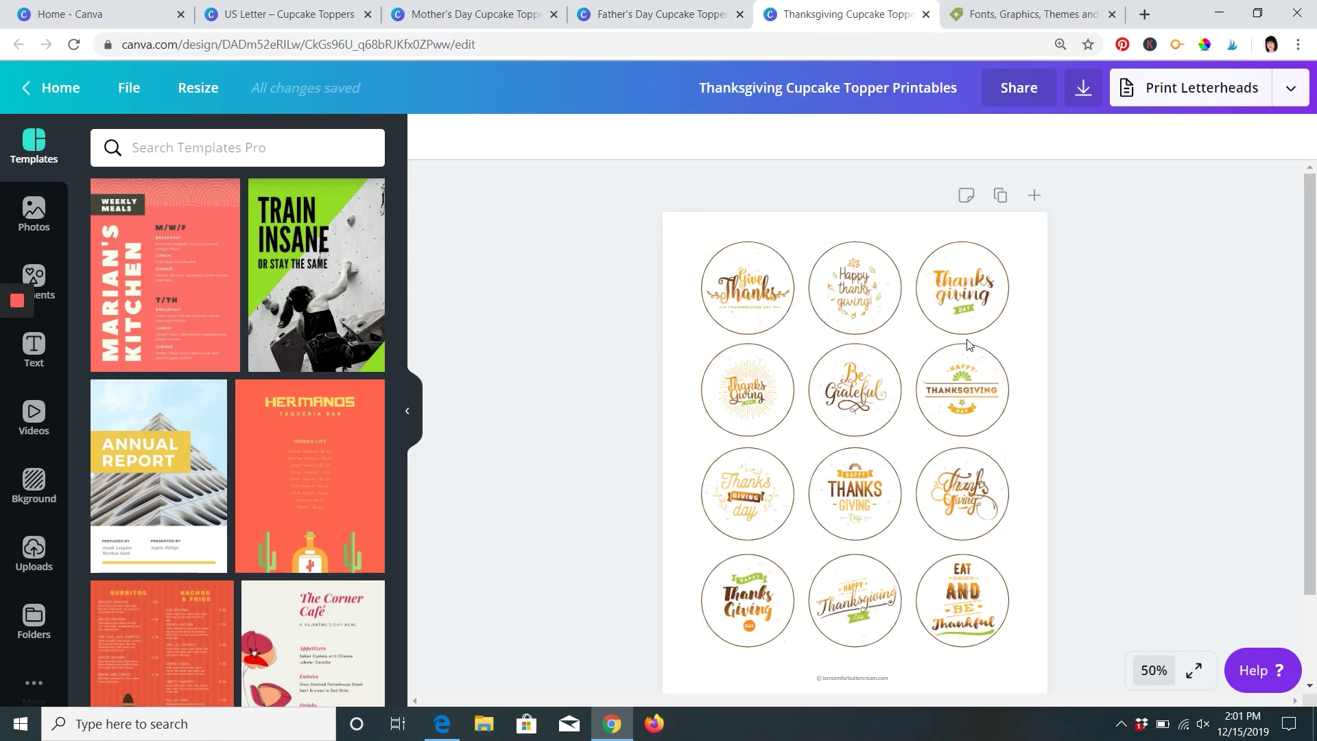
scroll(1132, 405, "down", 2)
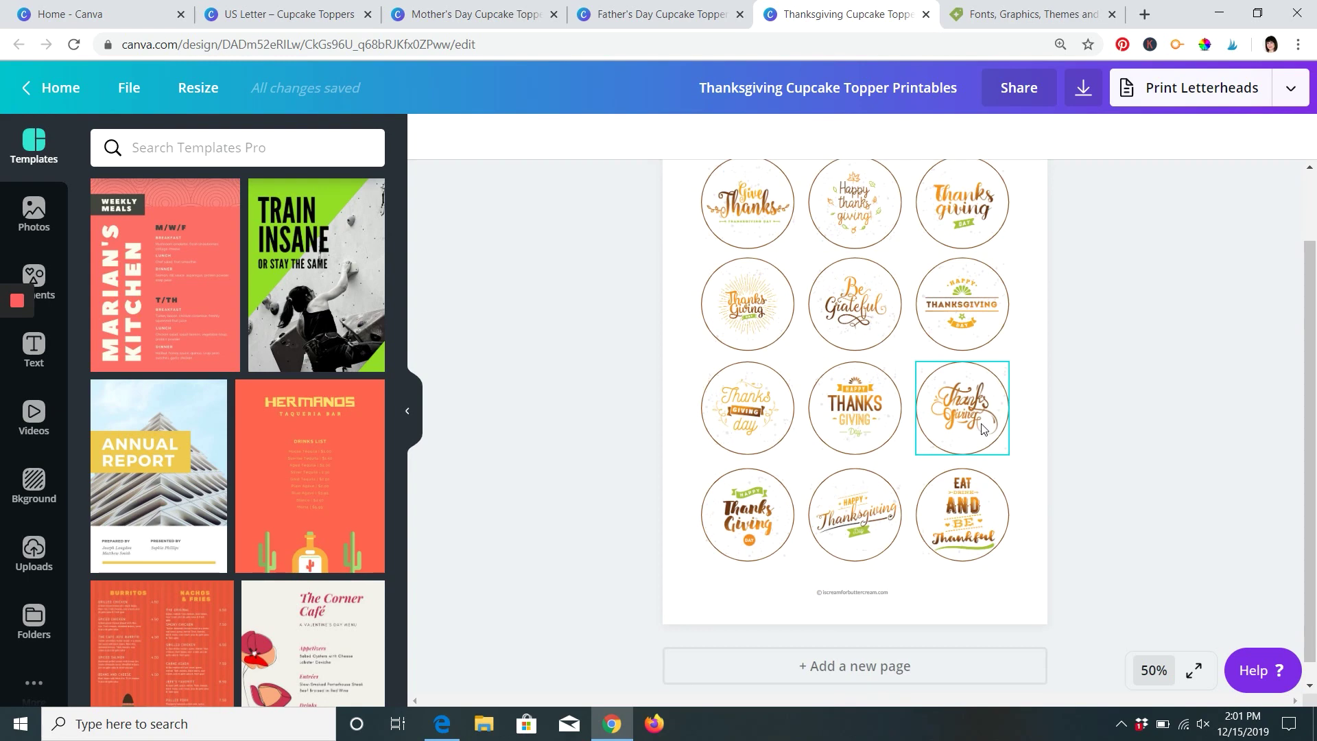
scroll(1114, 466, "up", 2)
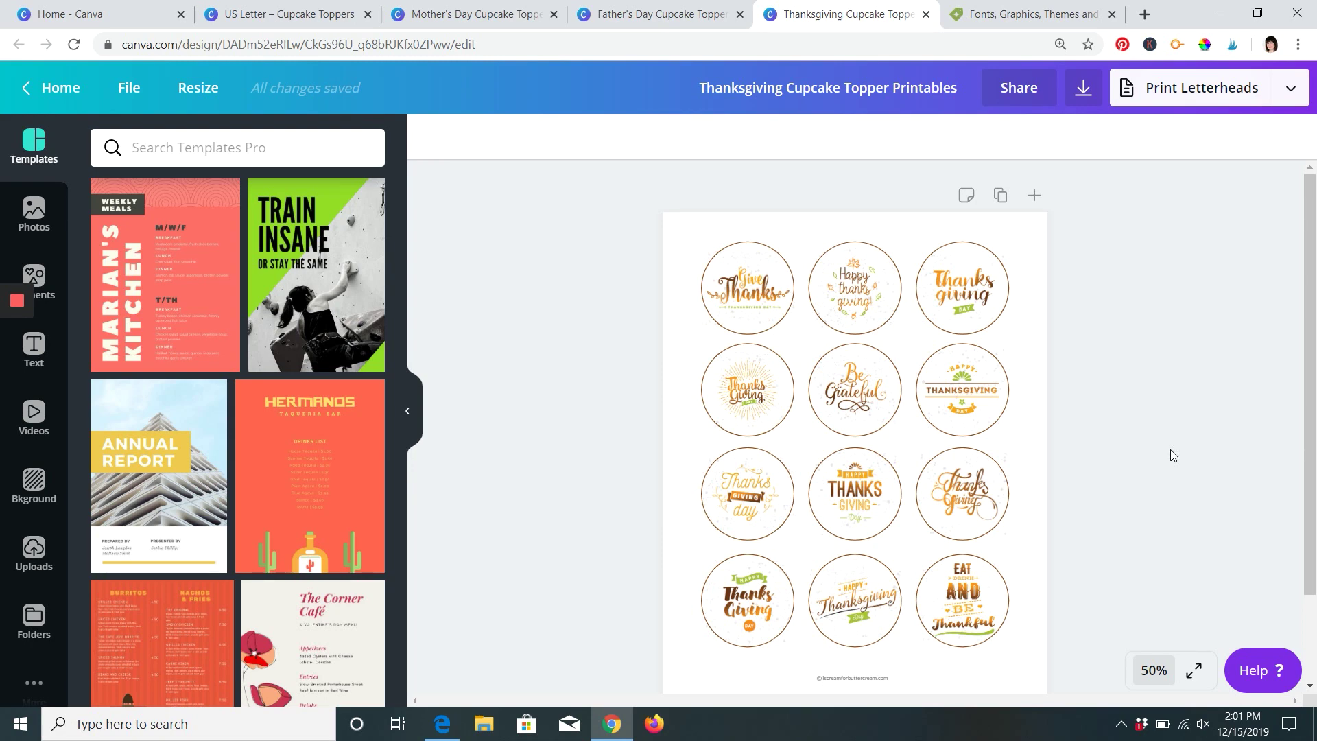
scroll(1192, 430, "down", 2)
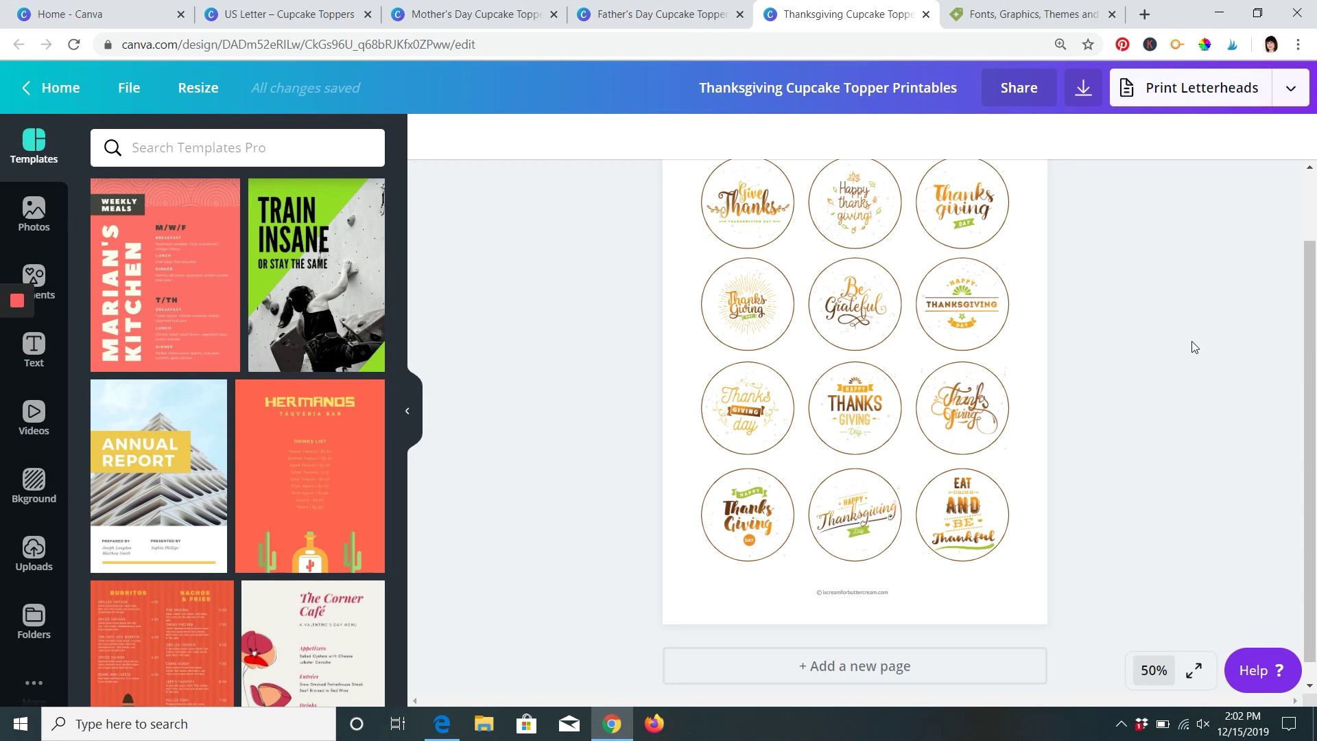
scroll(1182, 373, "up", 2)
scroll(1183, 381, "down", 2)
scroll(1183, 381, "up", 2)
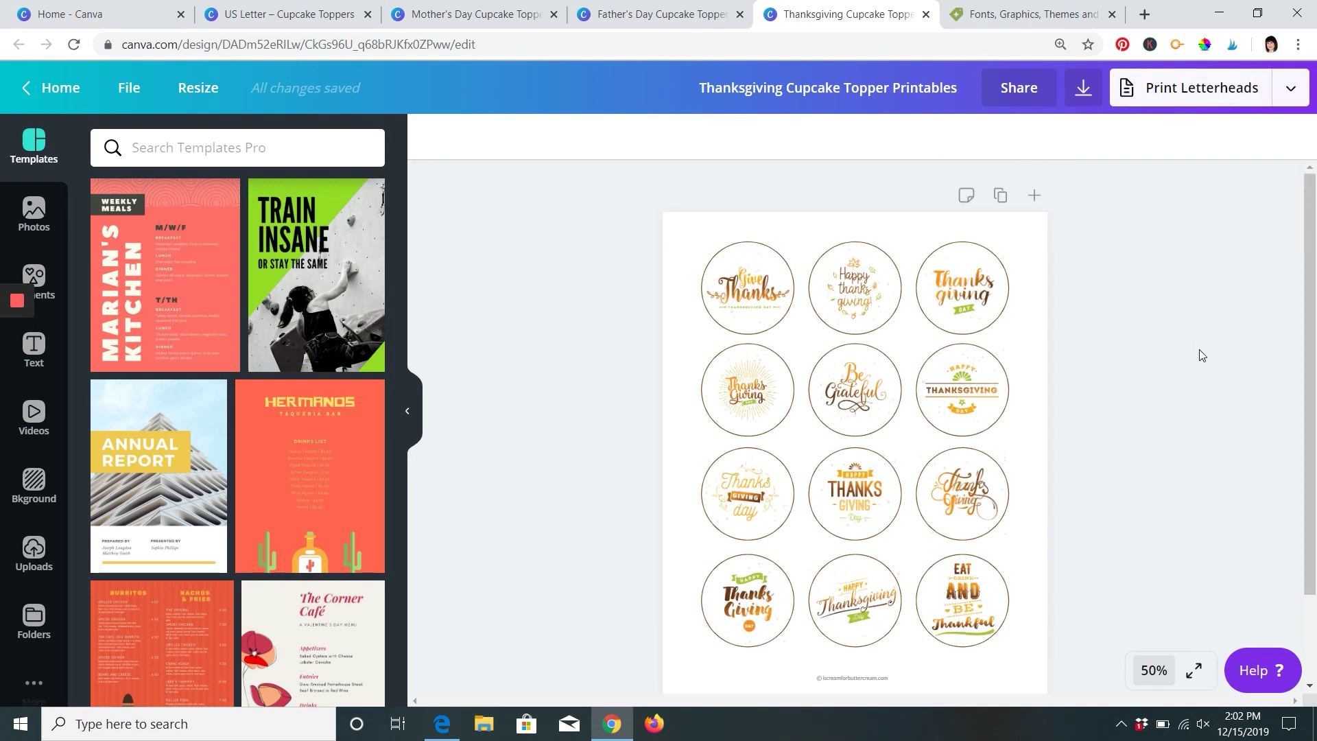
- Go to the Canva home page and look over its search banner and design types
key("ctrl+1")
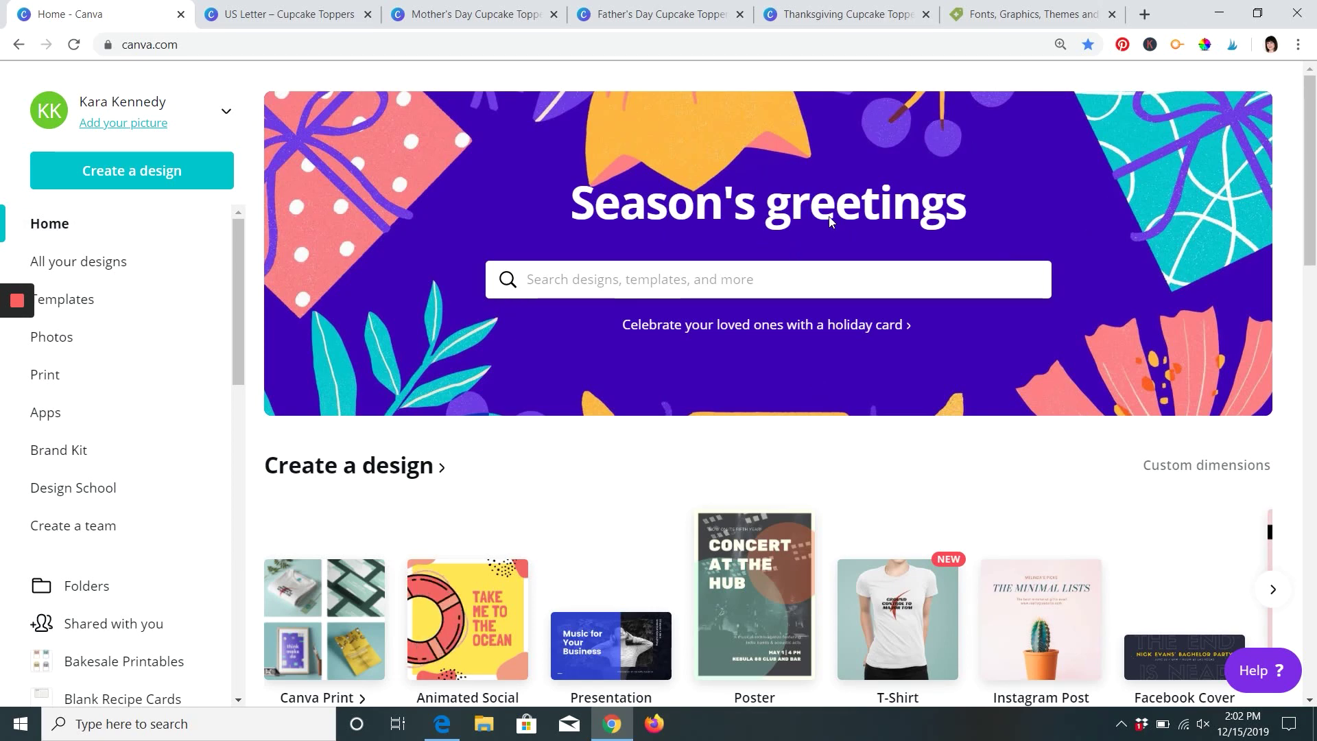
scroll(818, 200, "down", 1)
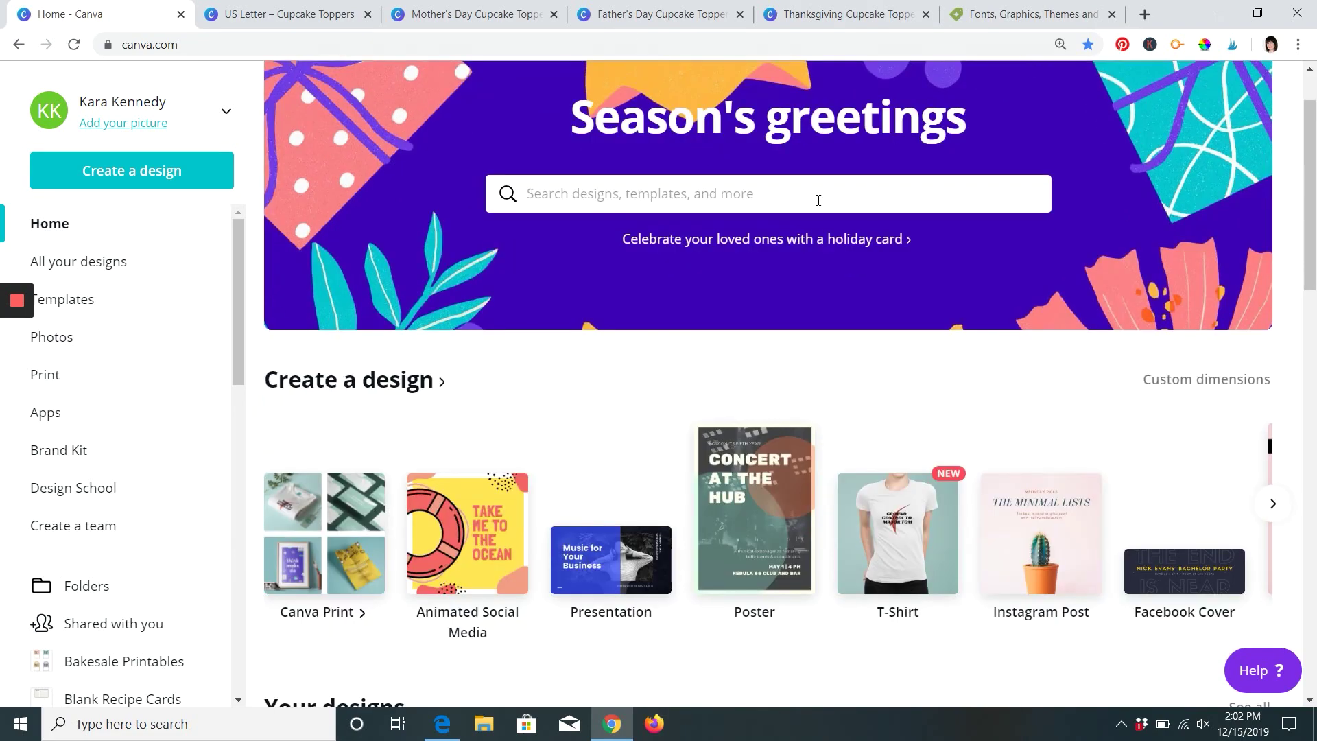
scroll(703, 283, "up", 1)
scroll(738, 314, "down", 3)
scroll(754, 328, "up", 3)
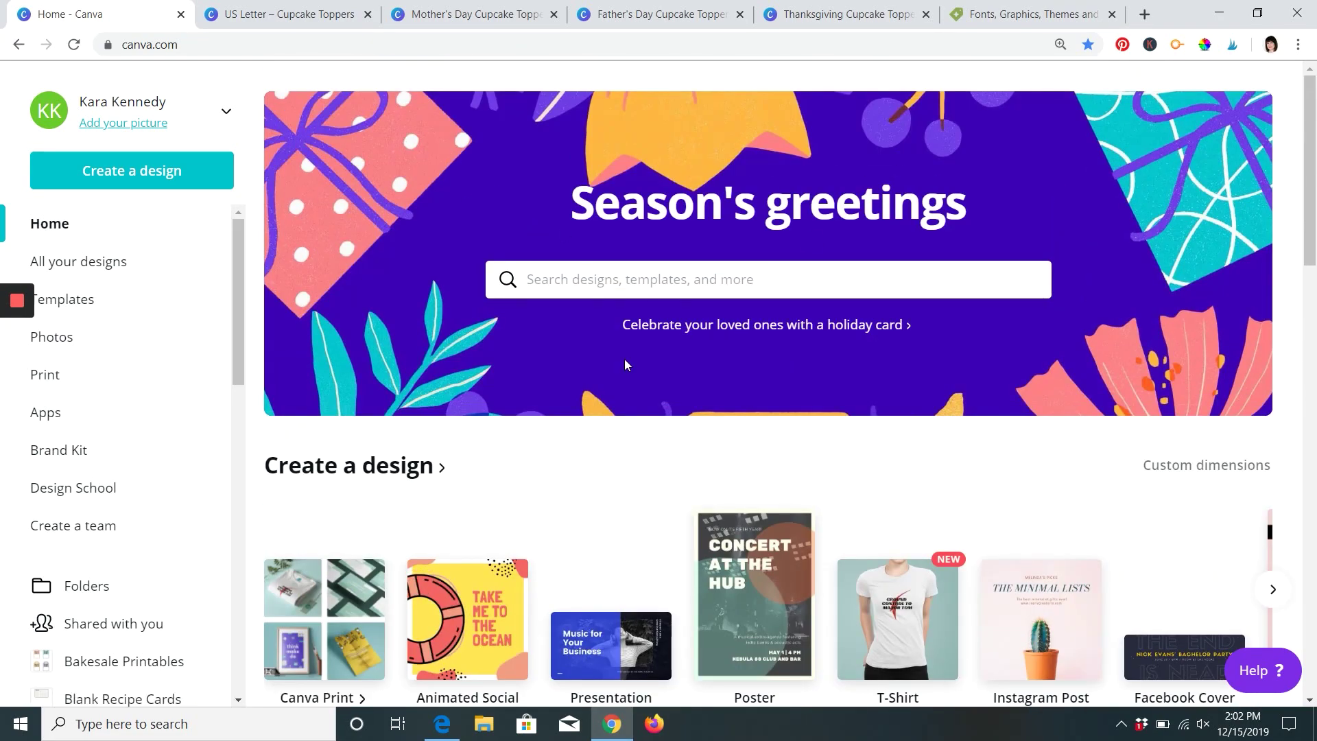
- Switch to Microsoft Edge, view Canva's sign-up form for registering with e-mail, and return to Chrome
mouse_move(446, 719)
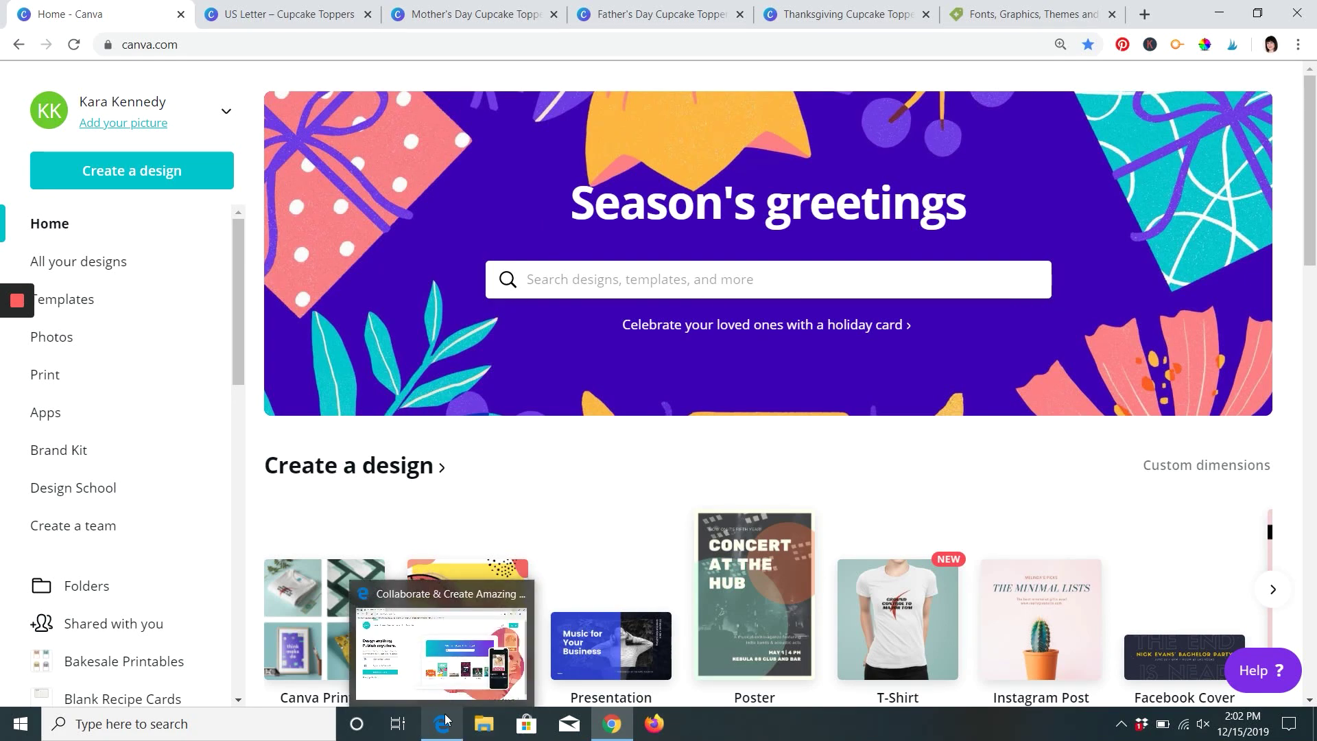
left_click(450, 725)
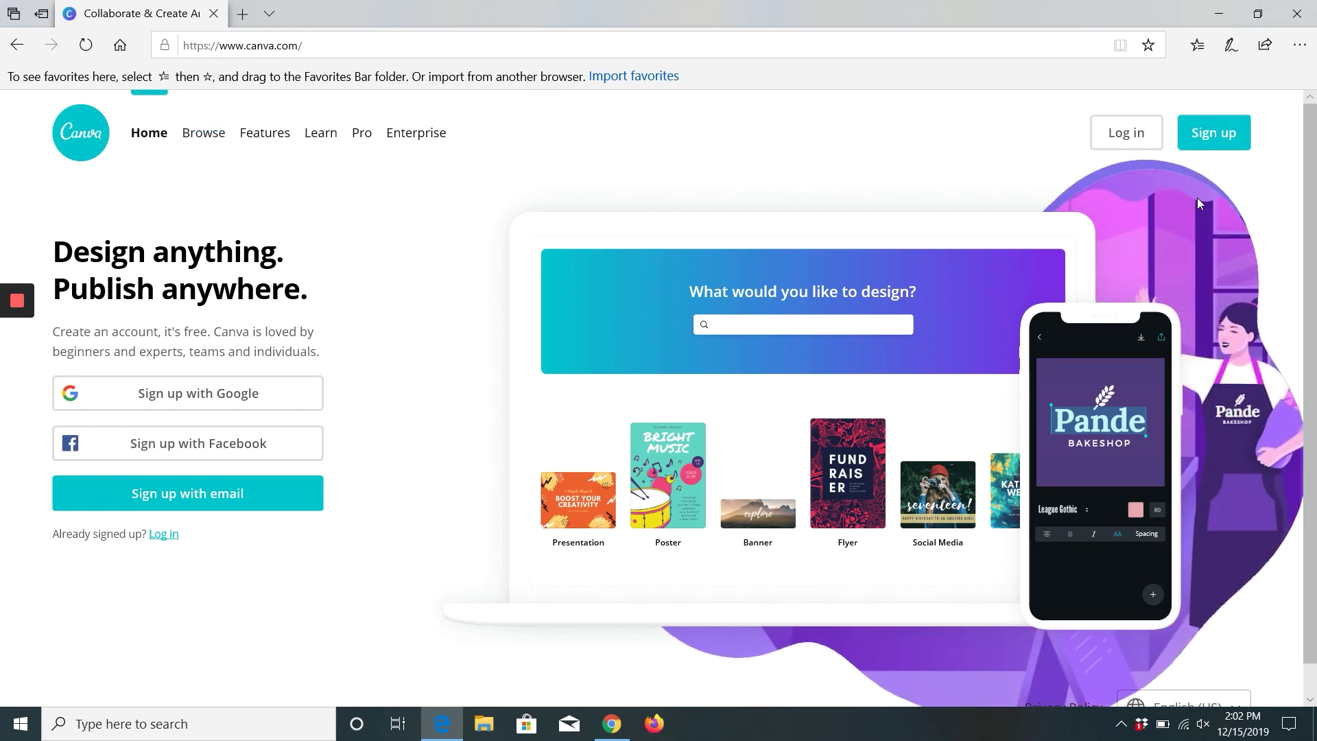
left_click(1213, 141)
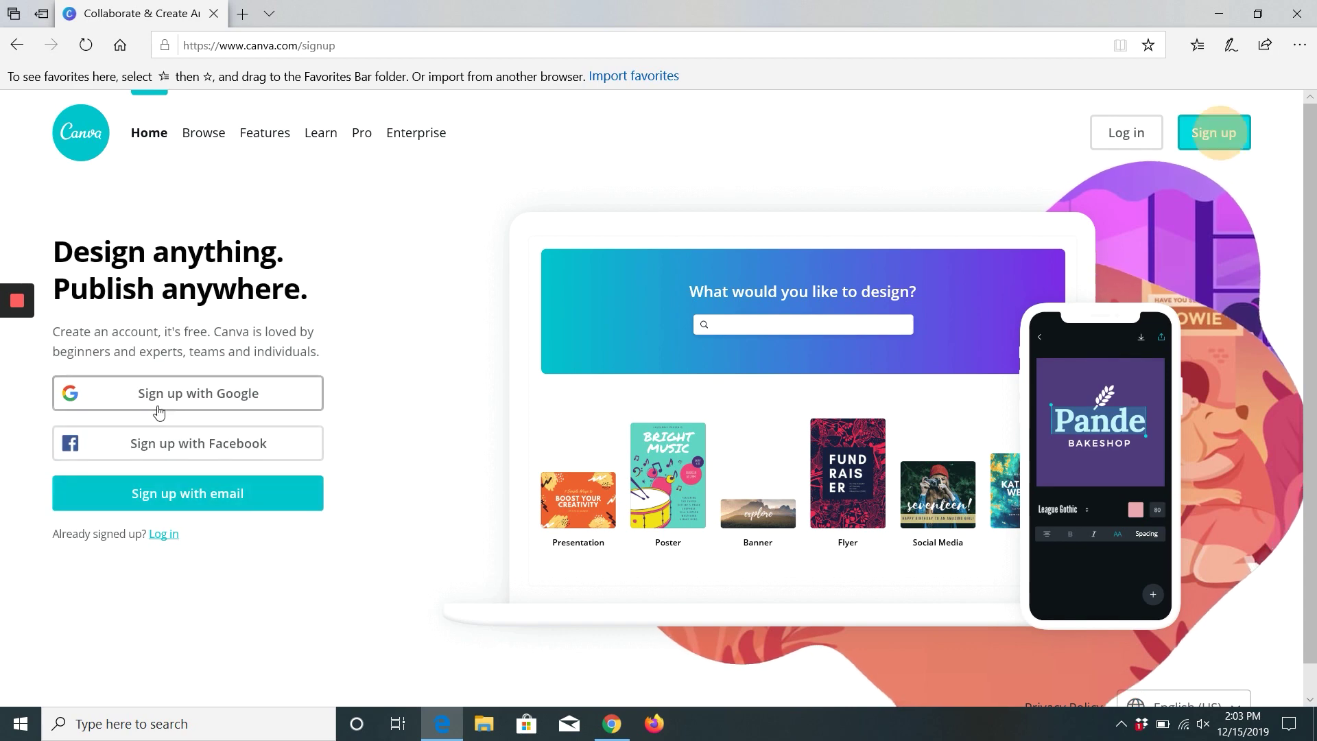
left_click(199, 500)
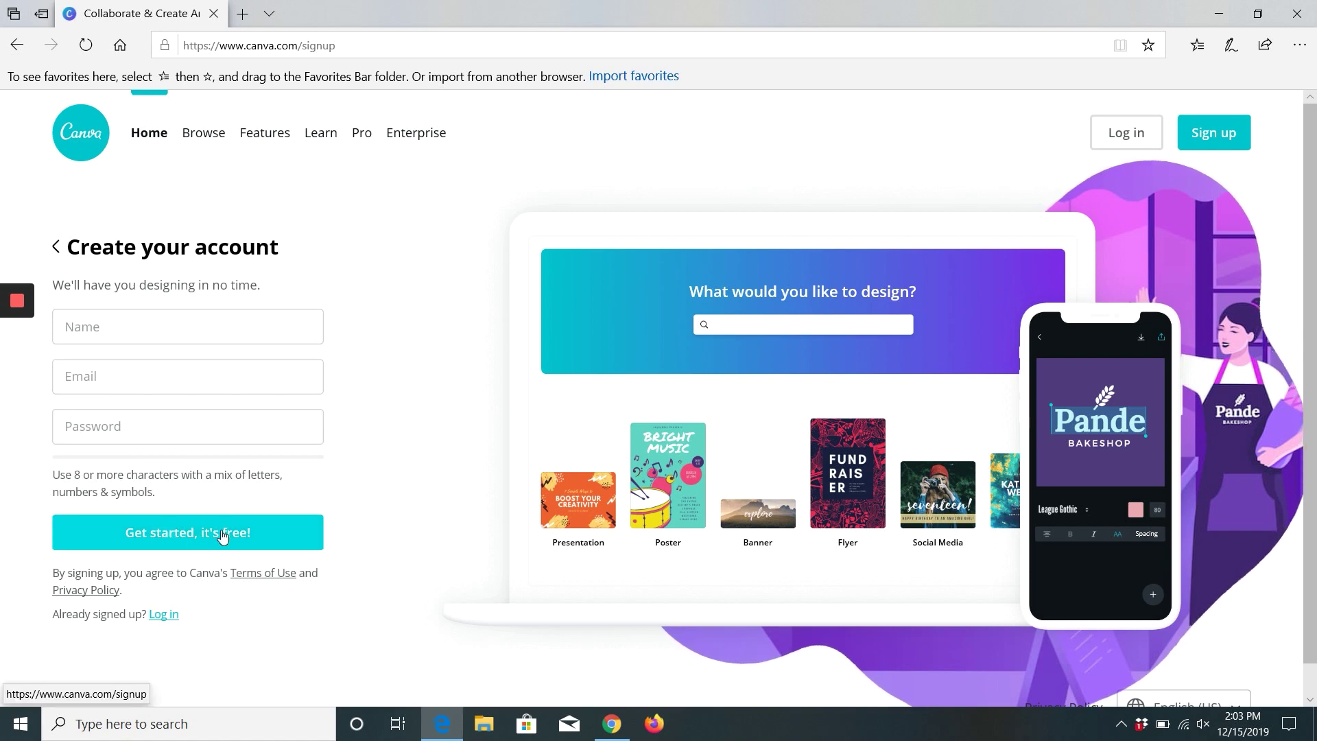
left_click(1219, 13)
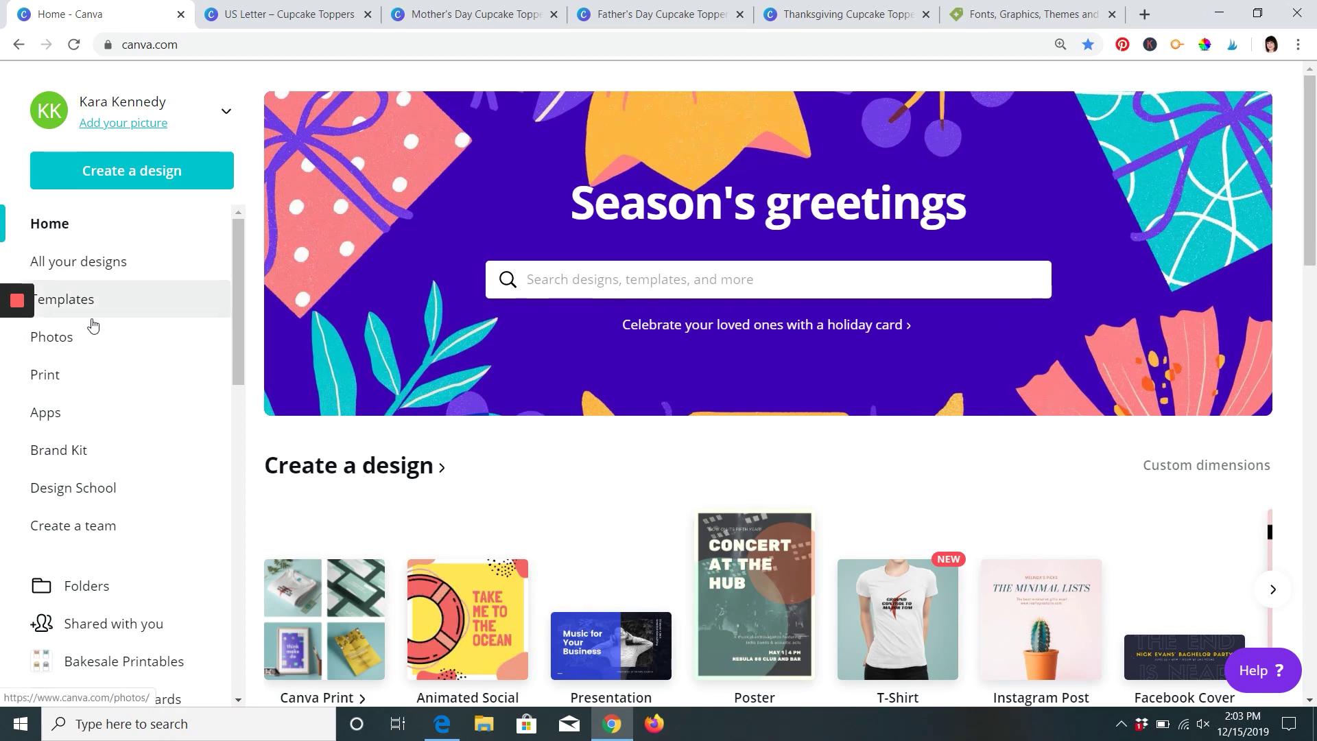
- Open Canva's template gallery and browse its categories, from posters and logos down to cards
scroll(103, 332, "down", 2)
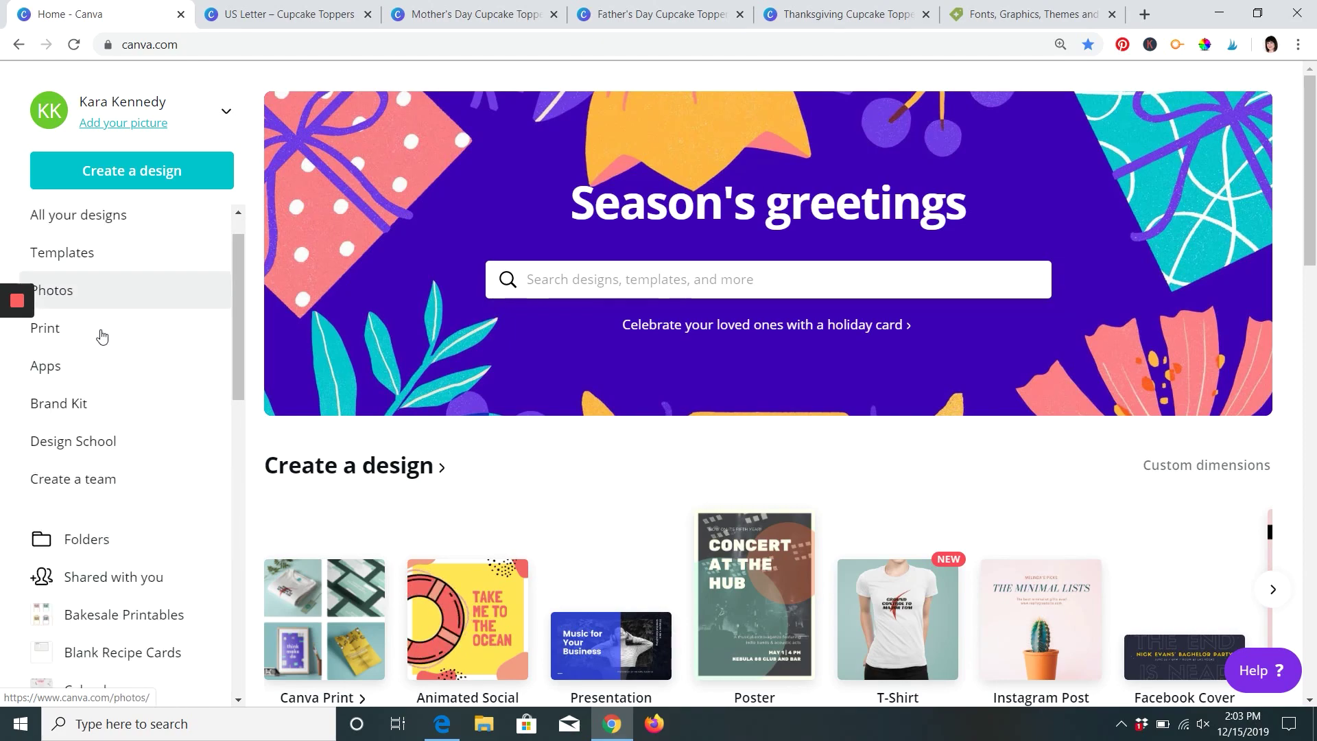
left_click(62, 221)
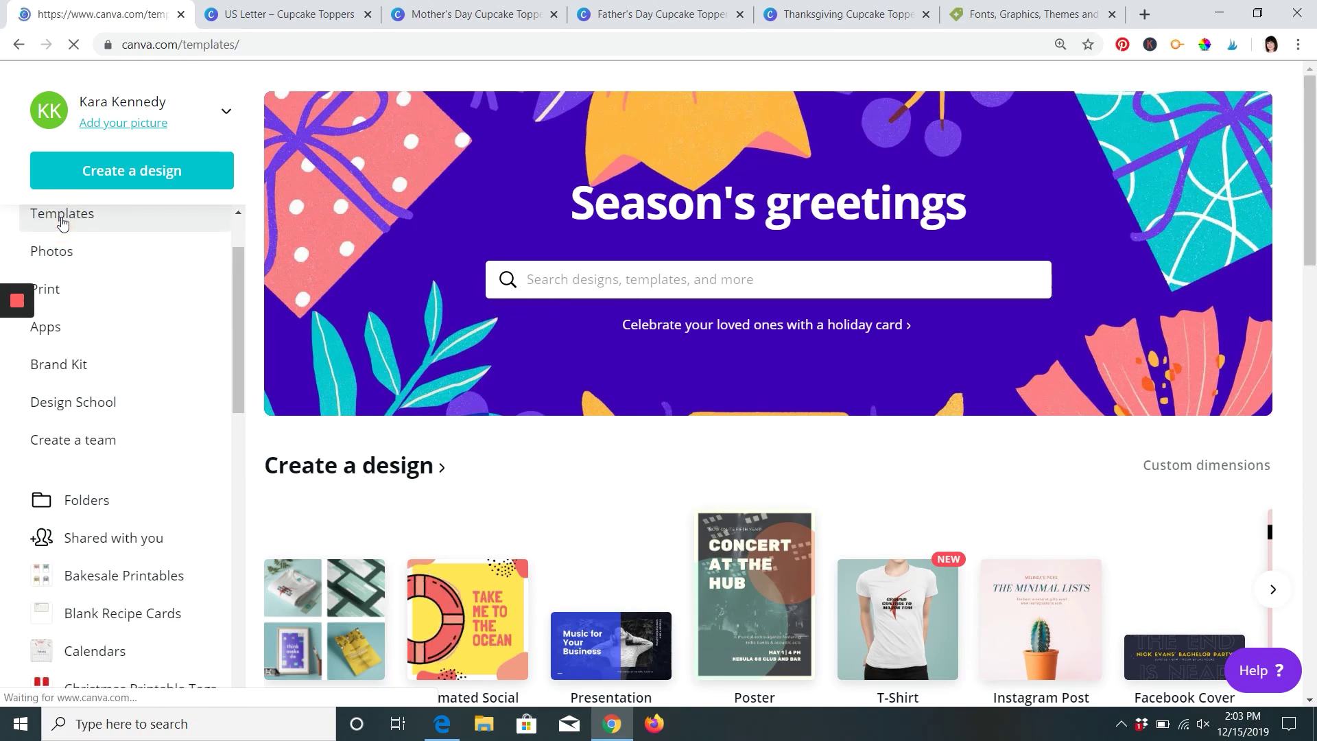
scroll(752, 457, "down", 2)
scroll(752, 456, "down", 1)
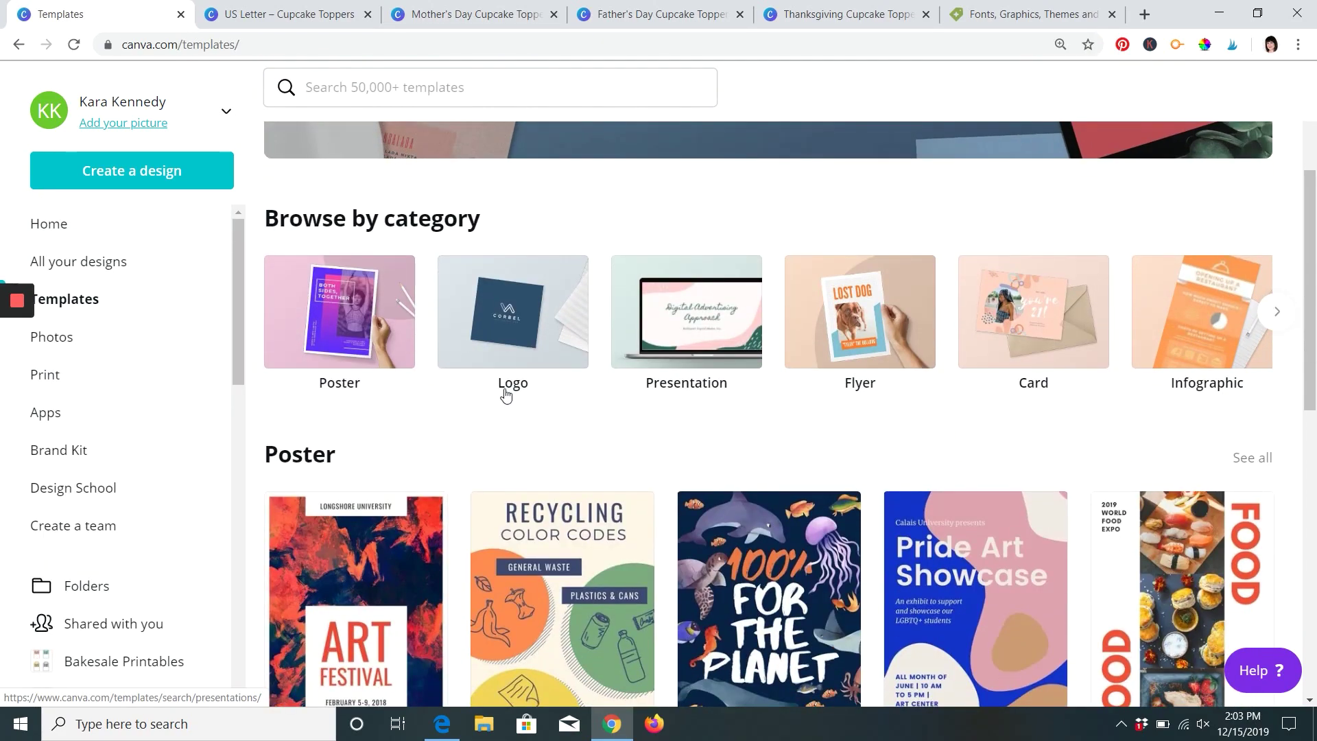
scroll(849, 446, "down", 2)
scroll(849, 446, "down", 1)
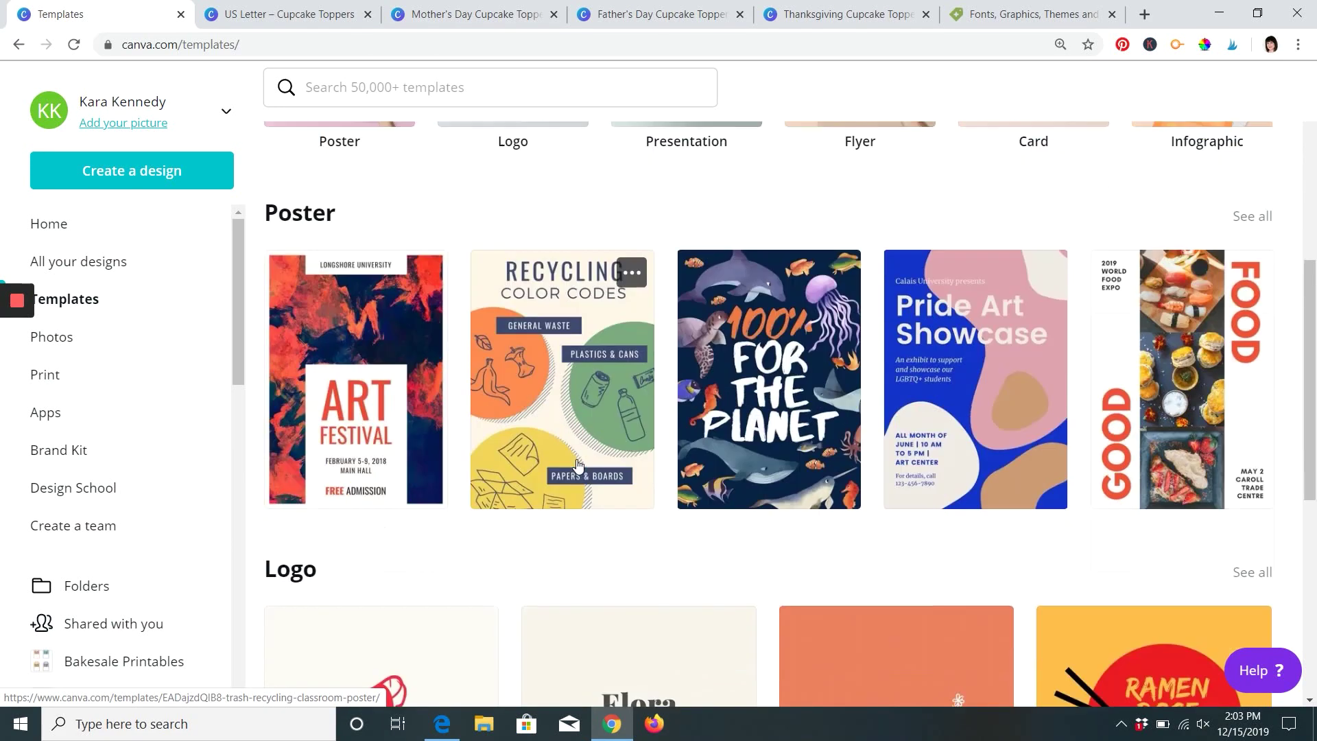
scroll(625, 465, "down", 2)
scroll(736, 486, "down", 10)
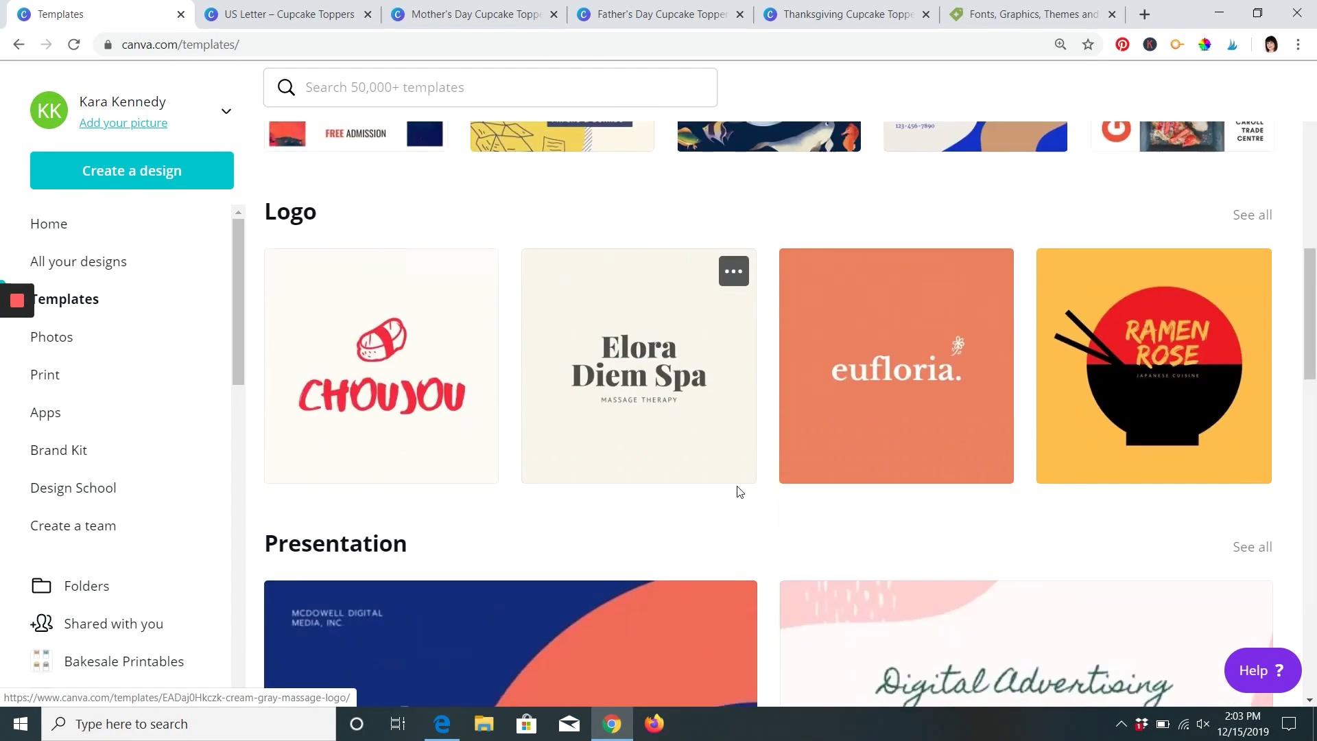
scroll(553, 661, "down", 4)
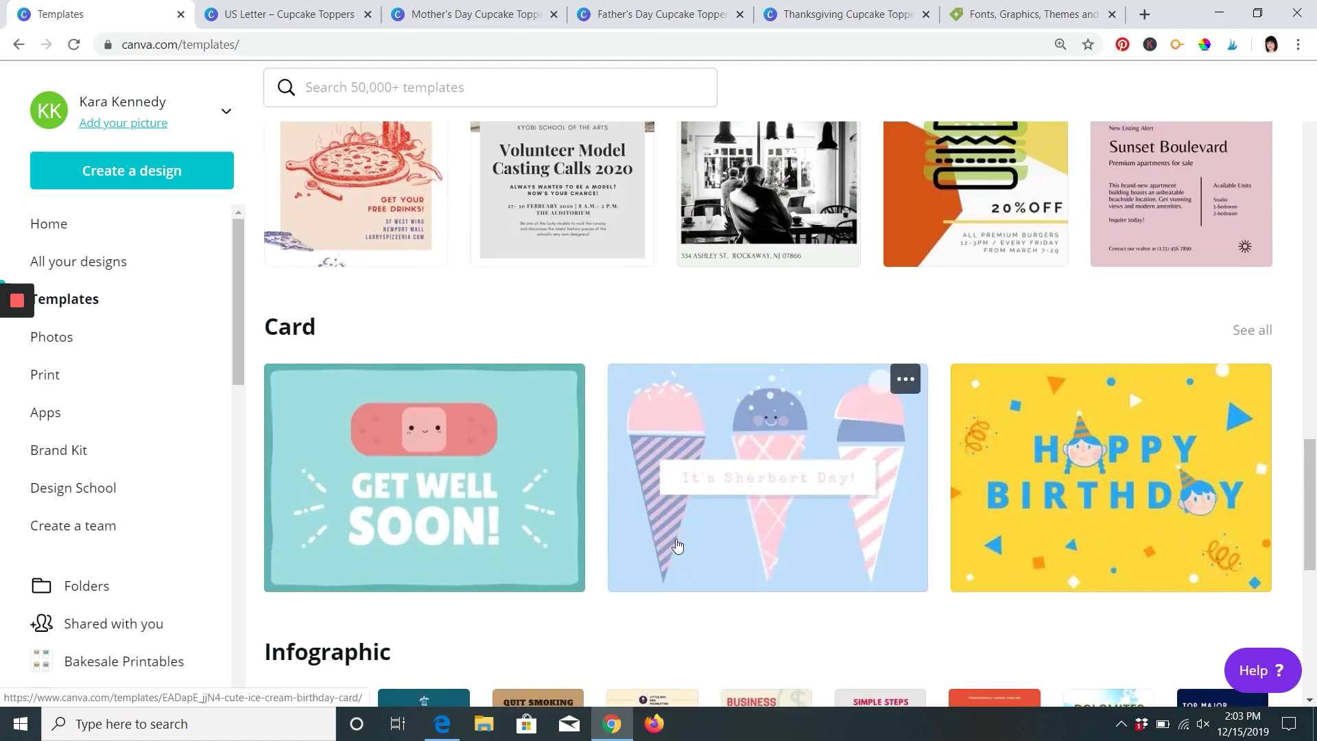
scroll(670, 529, "up", 20)
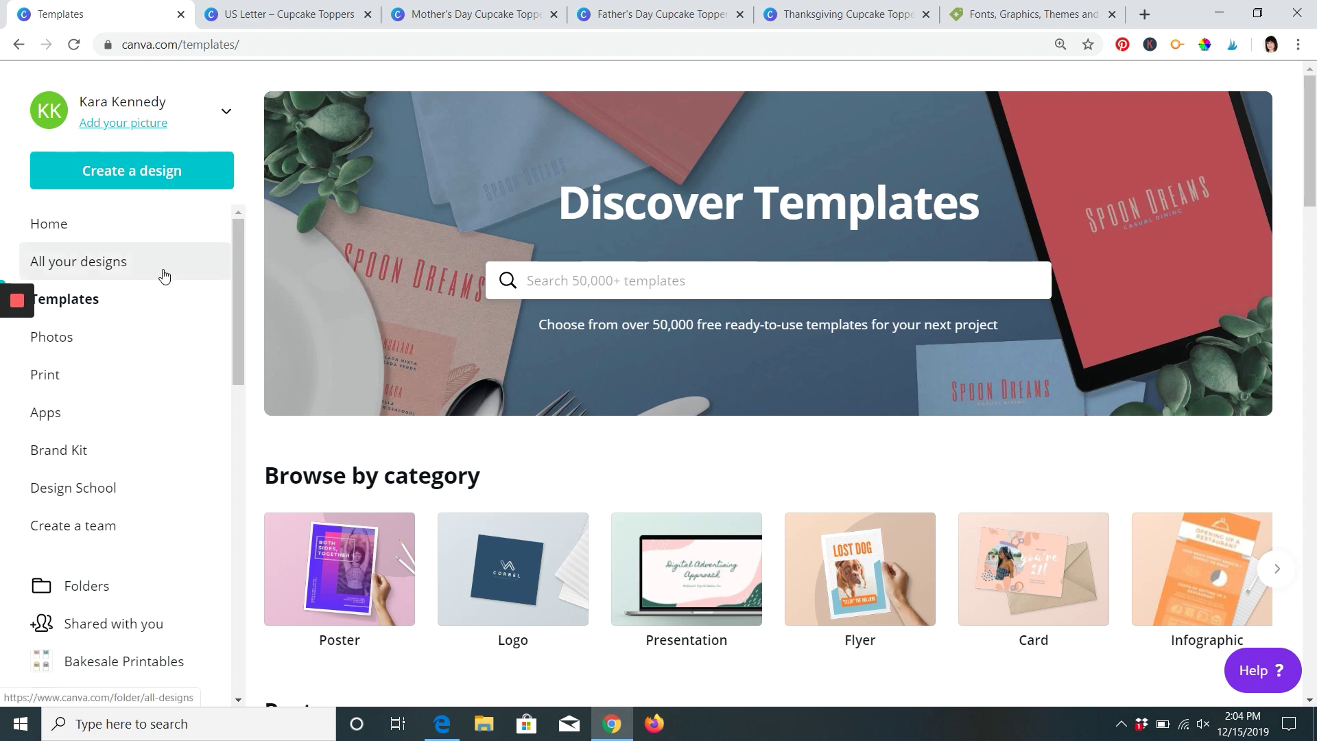
- Start a new design with custom dimensions and set its unit to inches
left_click(110, 175)
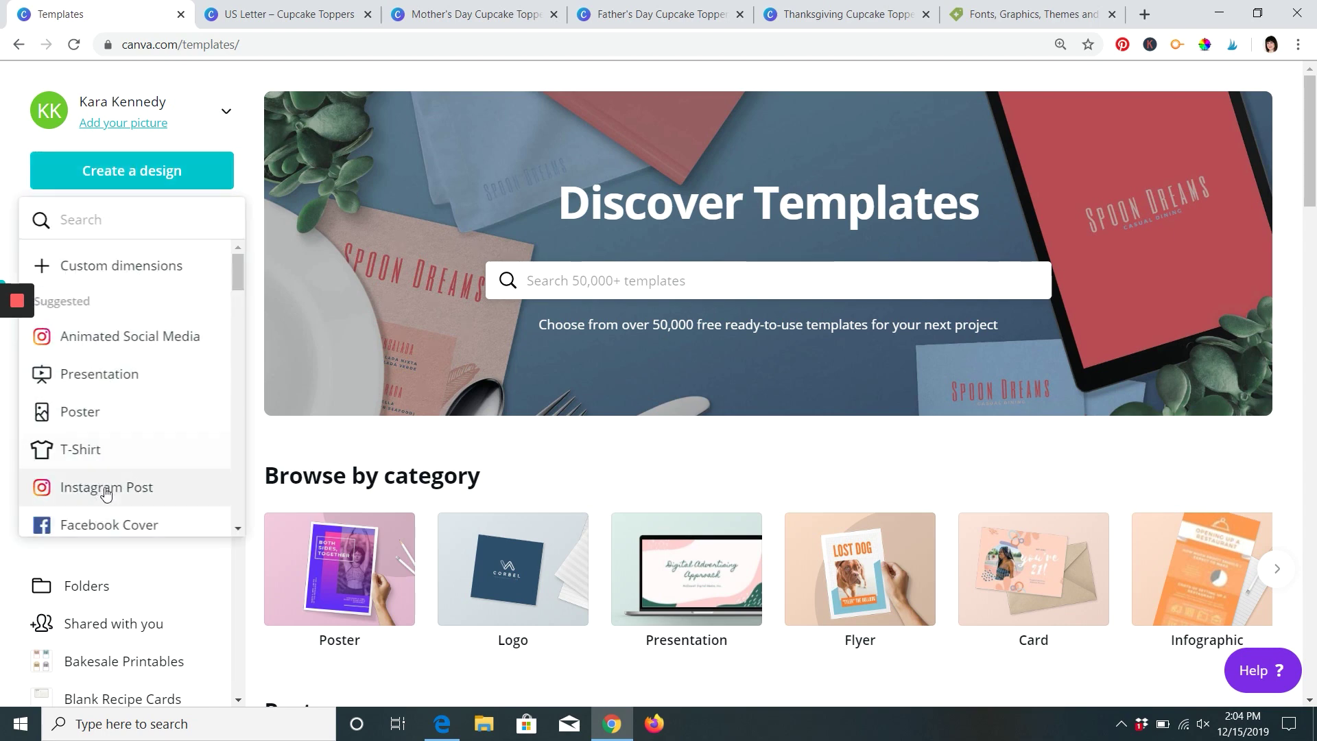
left_click(91, 274)
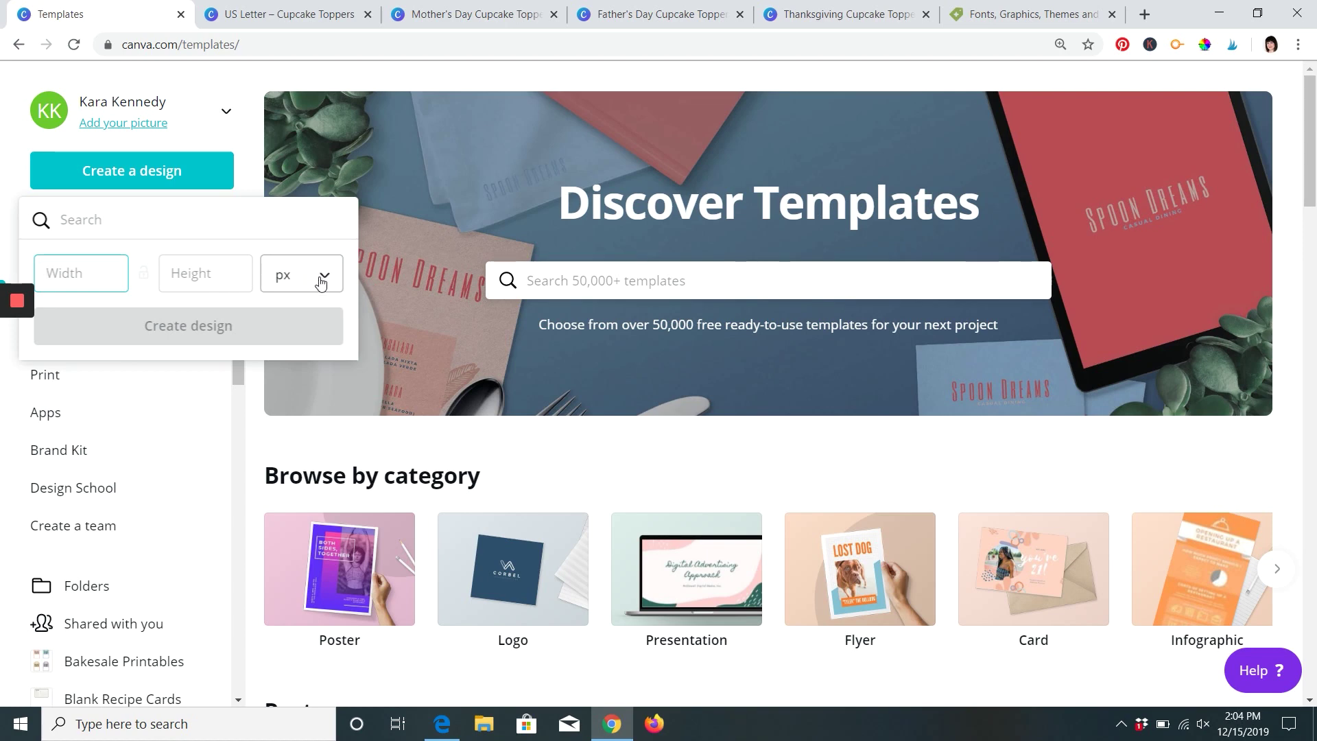
left_click(320, 281)
left_click(315, 315)
left_click(97, 277)
left_click(289, 275)
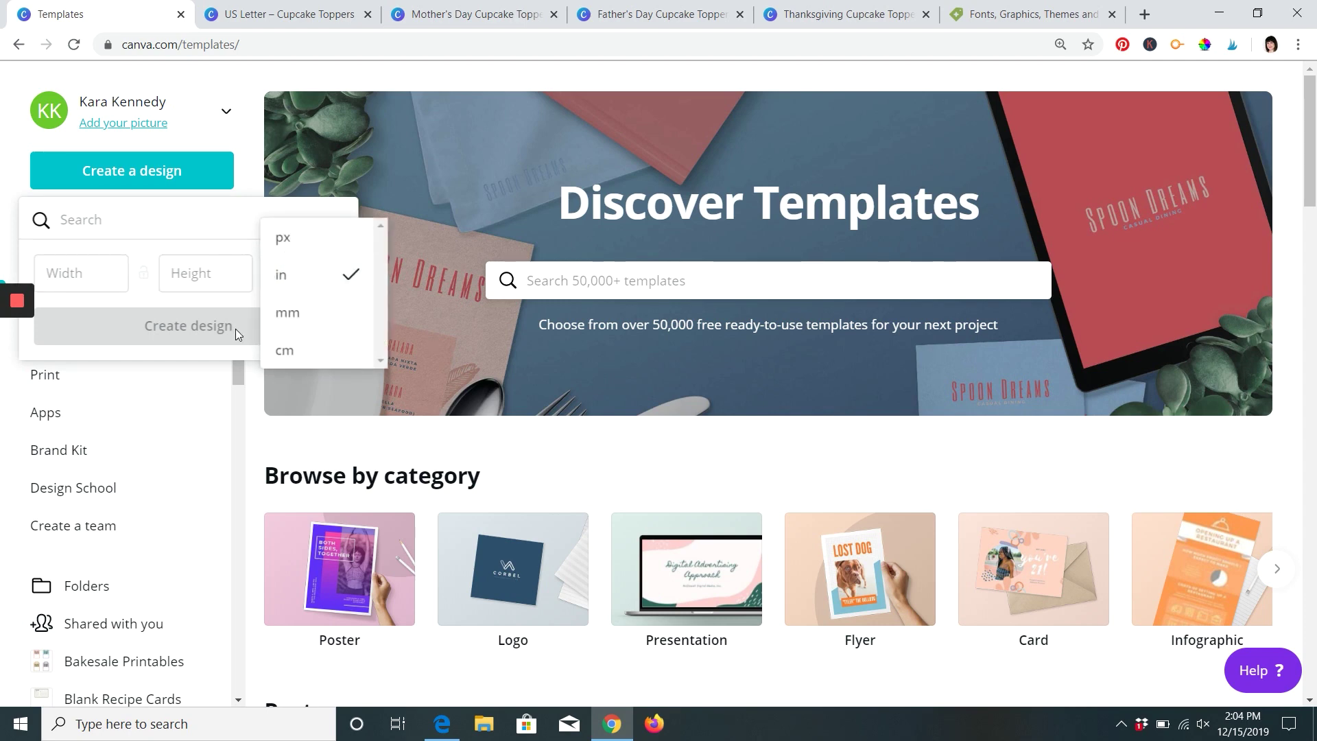
left_click(314, 277)
- Set the page size to 8.5 in wide by 11 in high and create the blank design
left_click(89, 273)
type("8.5")
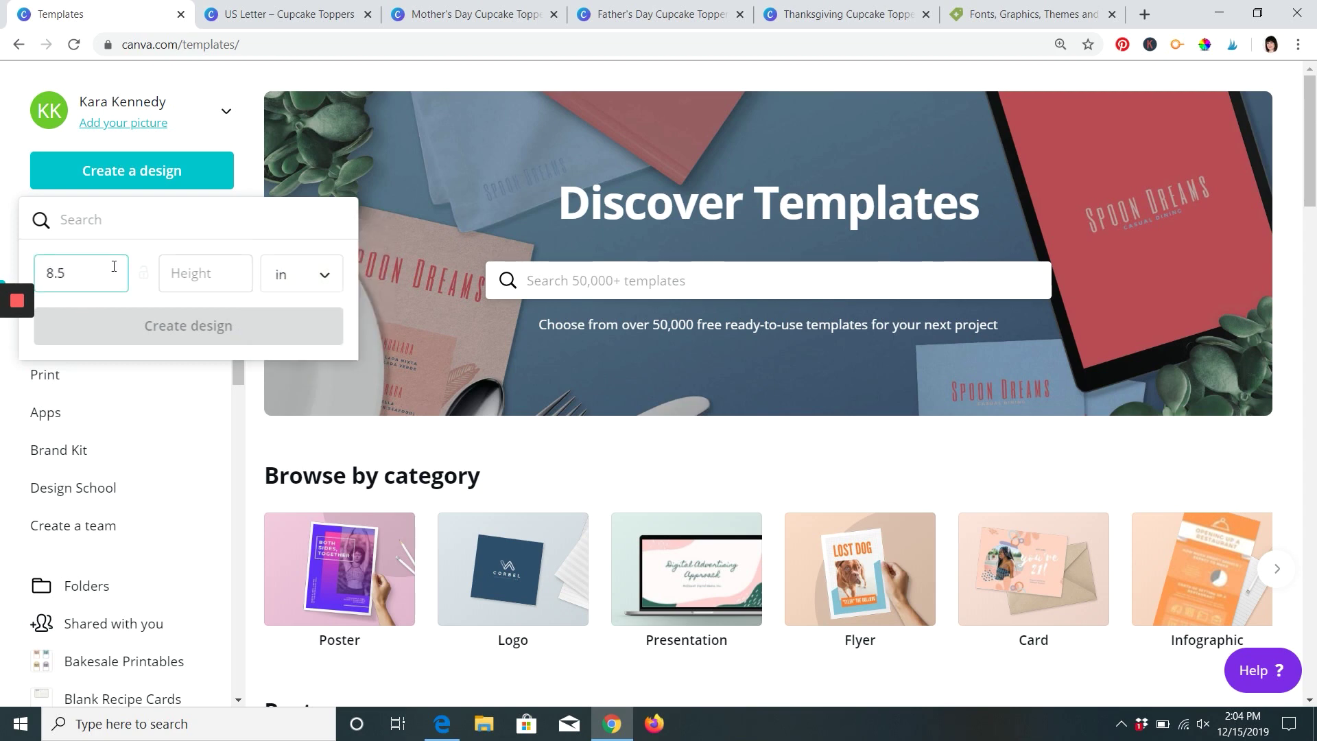
key("Tab")
type("11")
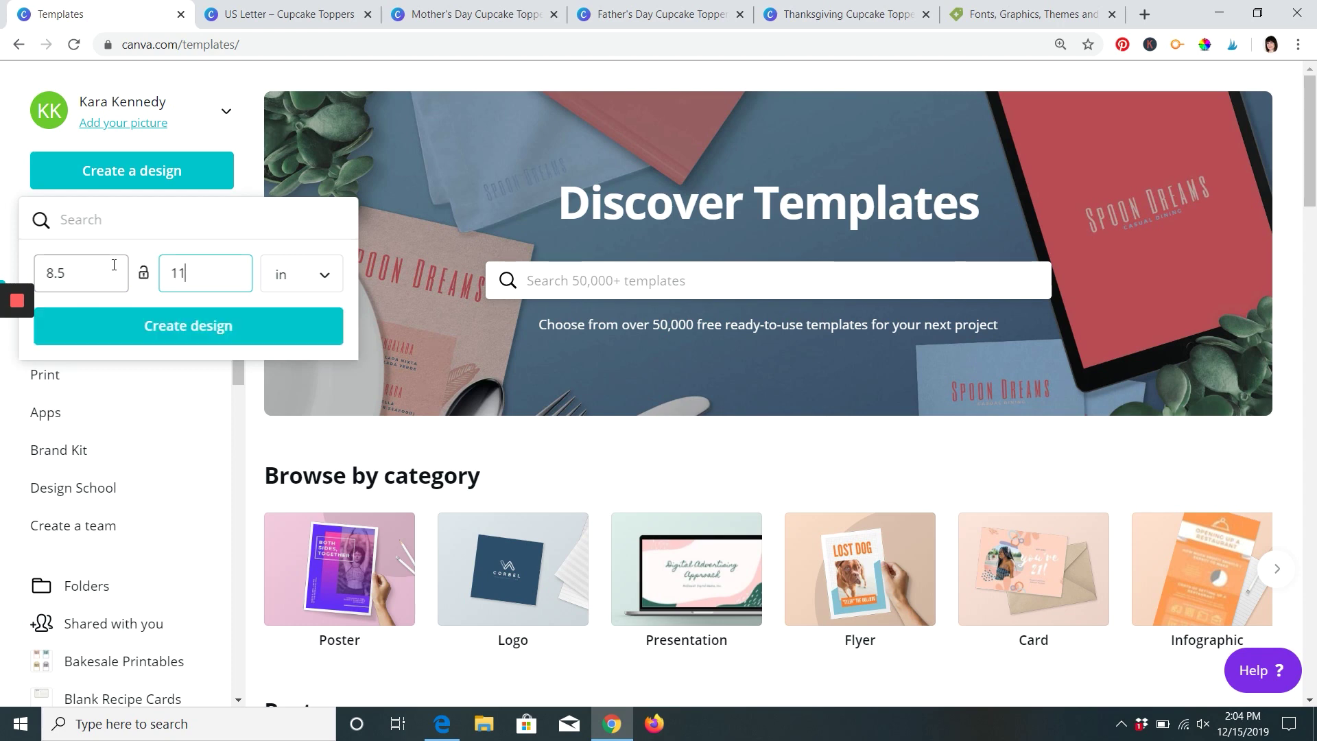
left_click(172, 331)
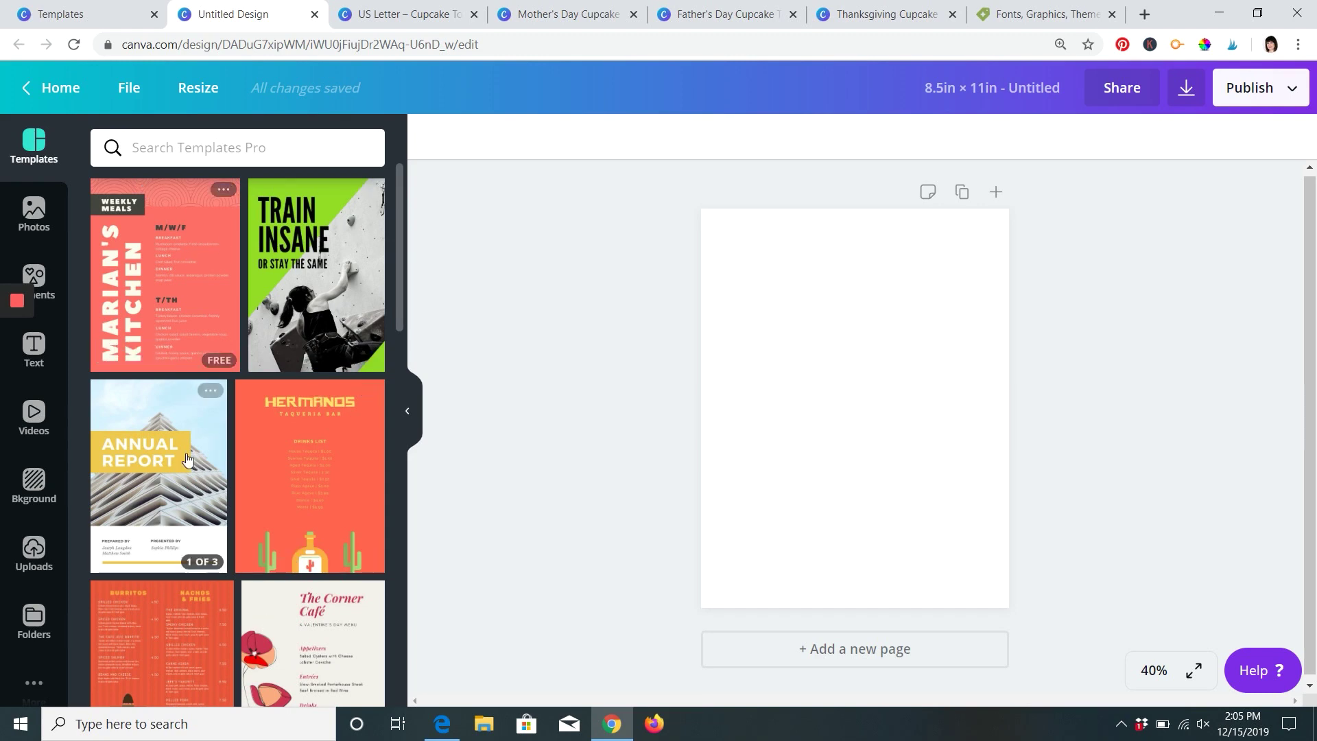
- Browse the suggested templates for the new blank page
scroll(307, 376, "down", 12)
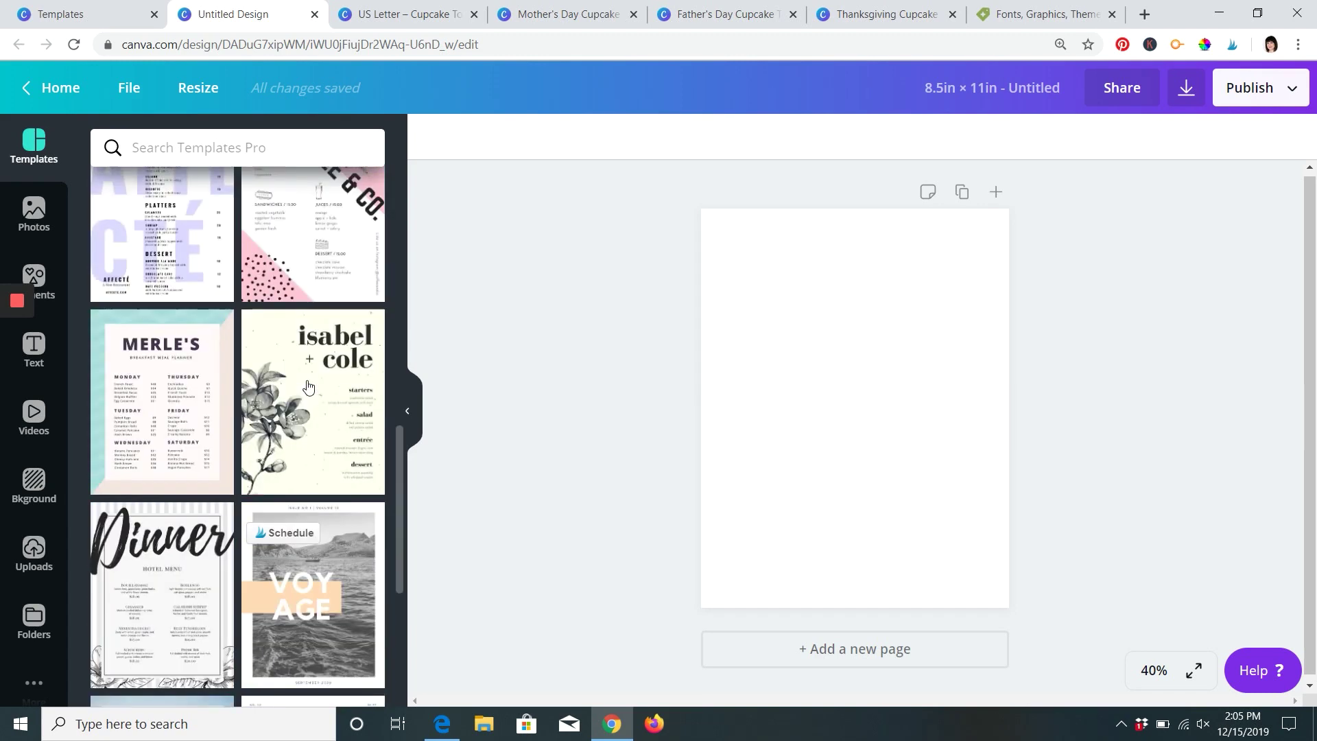
scroll(307, 385, "down", 3)
scroll(206, 377, "up", 2)
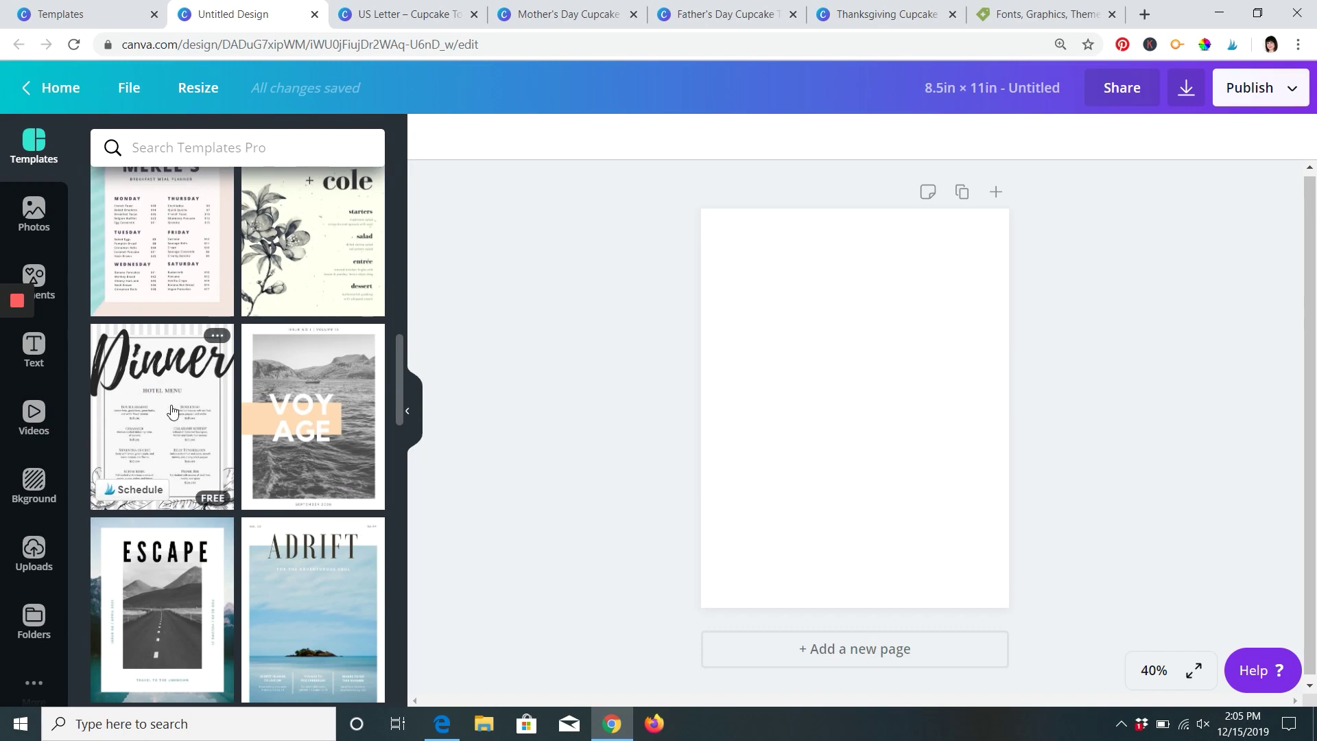
scroll(281, 412, "up", 5)
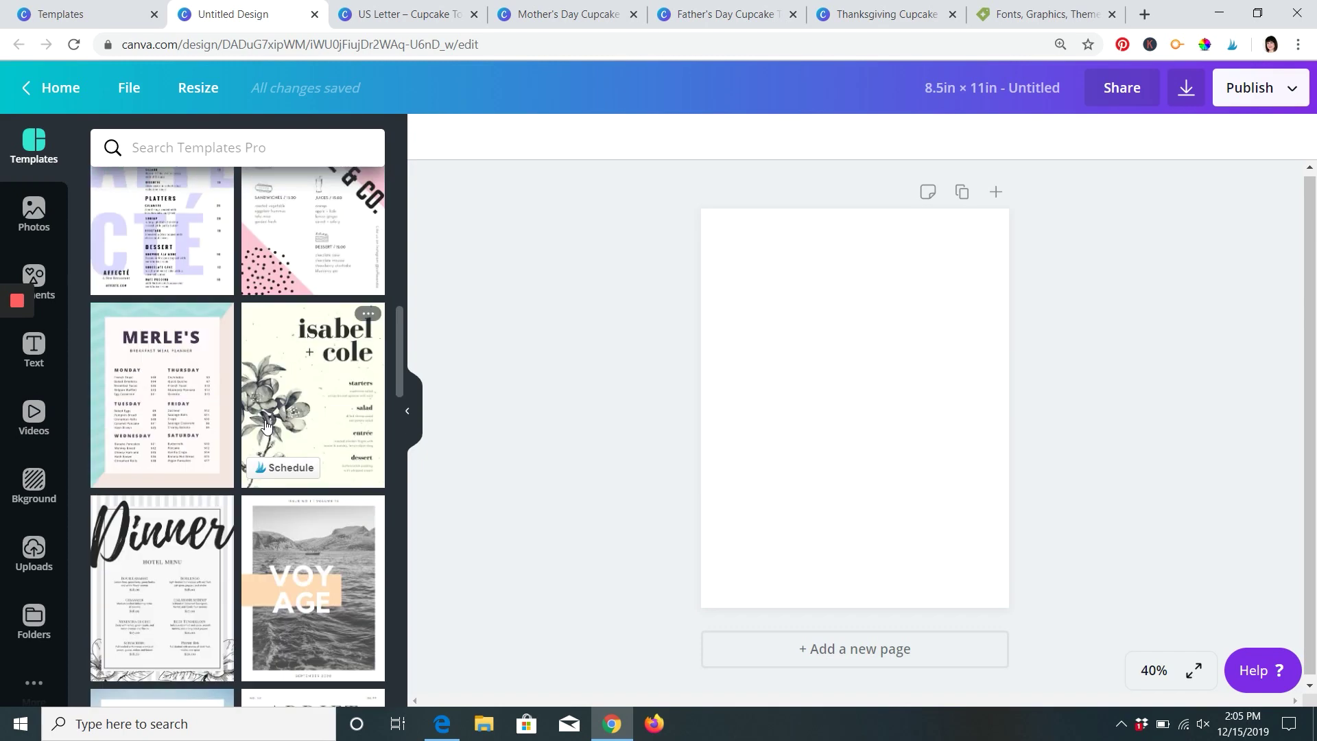
scroll(275, 404, "up", 5)
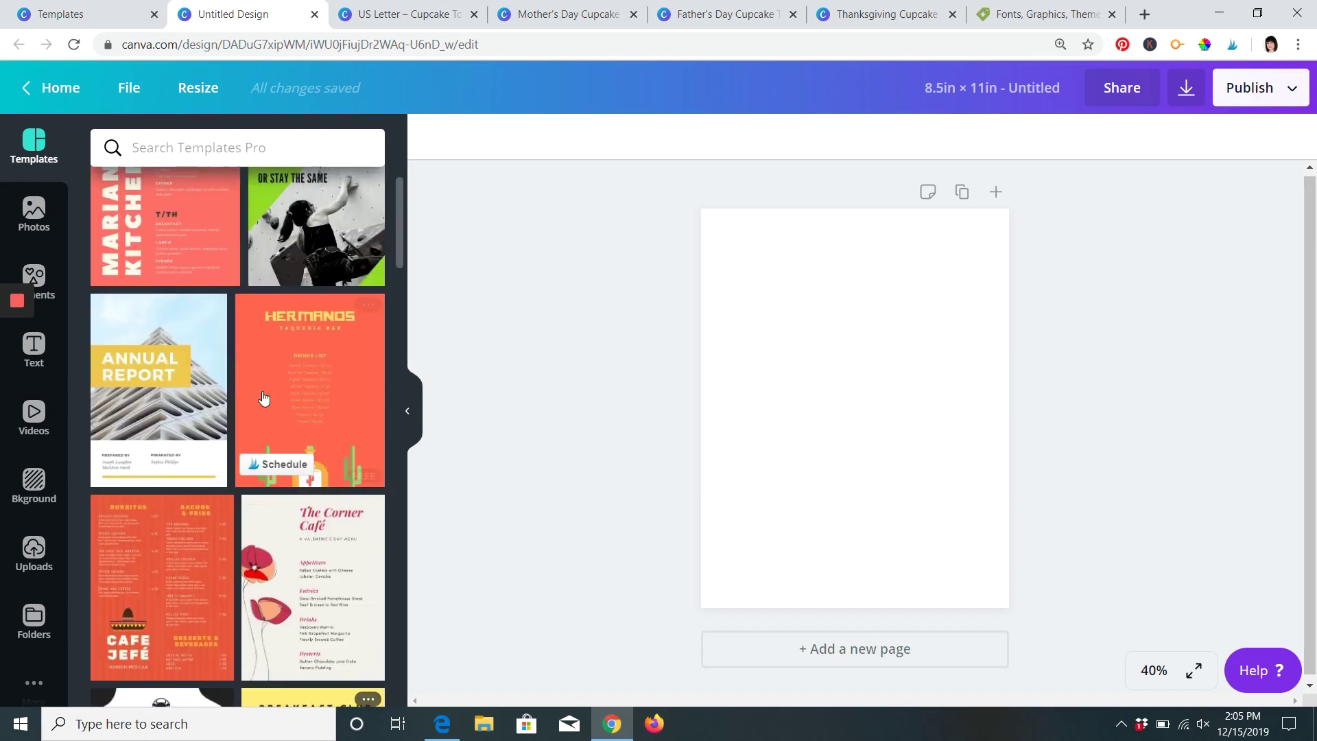
- Find the Shapes category among the design elements and show all of its shapes
scroll(33, 319, "down", 2)
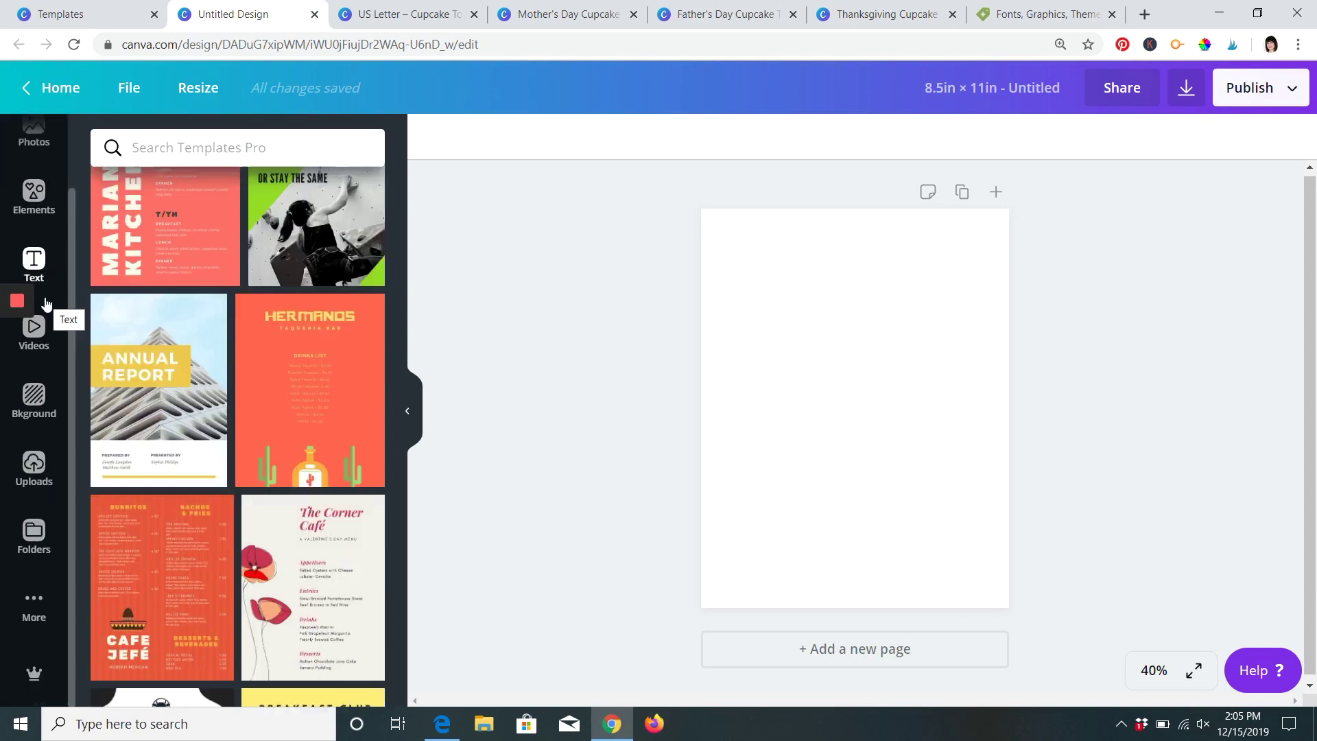
left_click(29, 206)
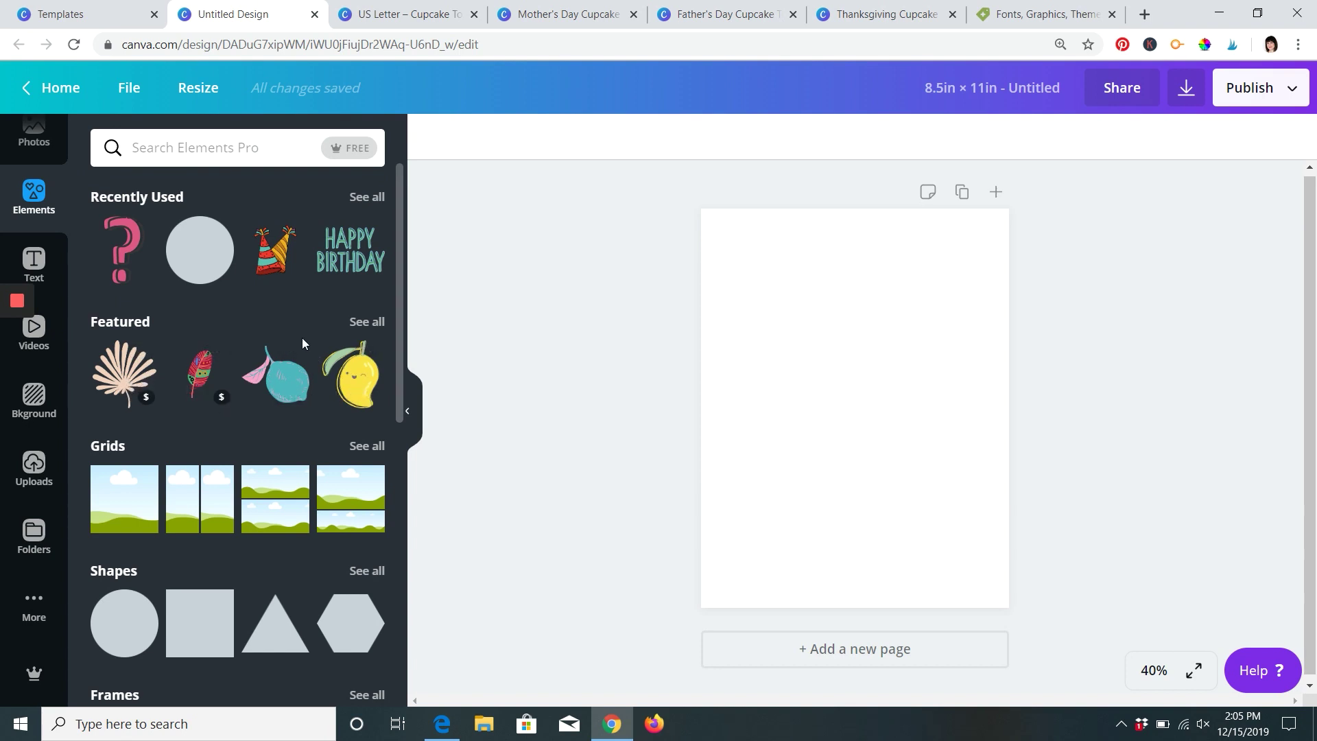
scroll(273, 338, "down", 1)
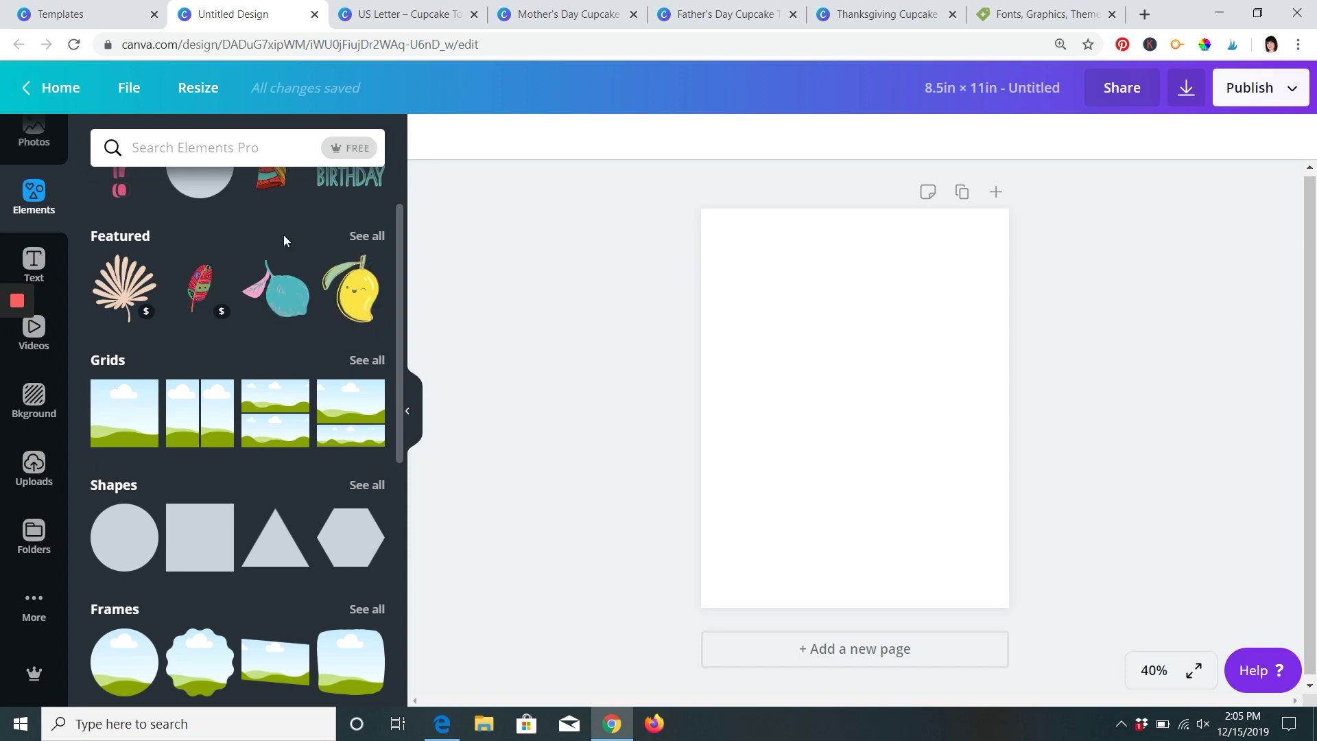
scroll(265, 350, "down", 2)
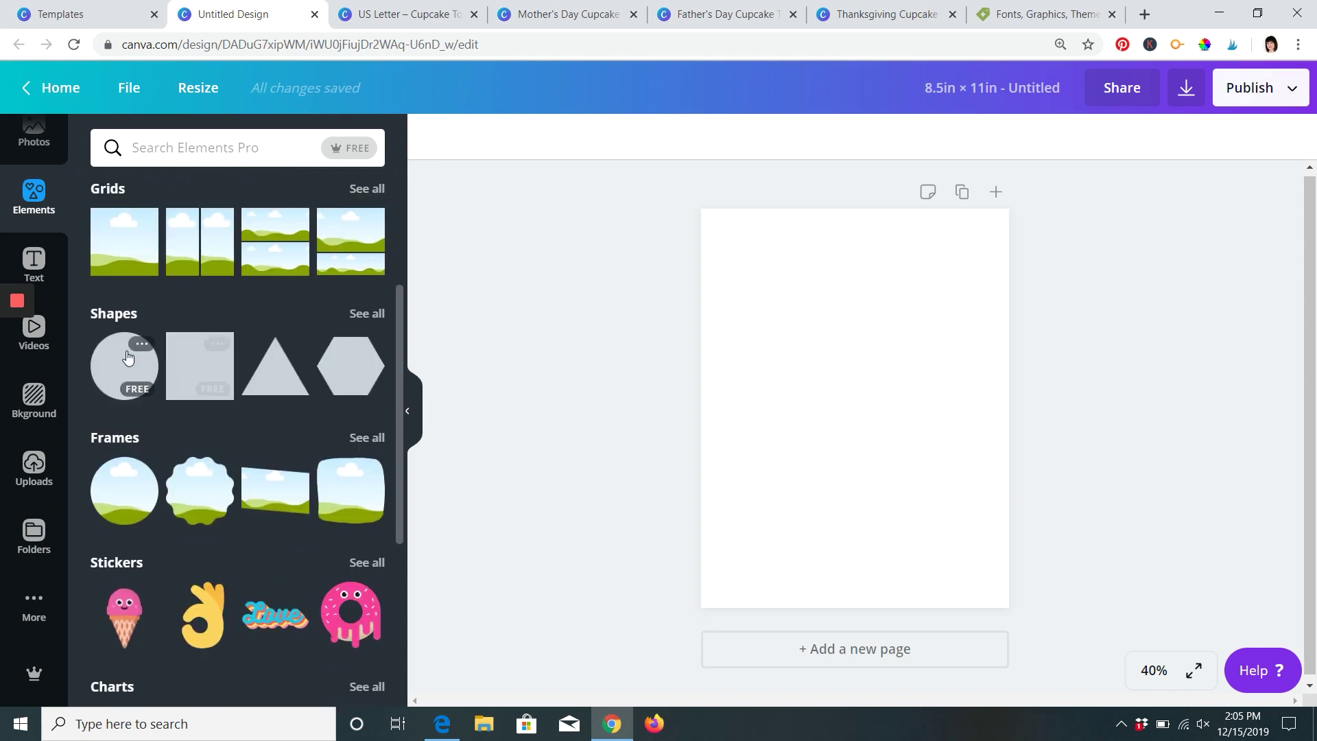
left_click(365, 313)
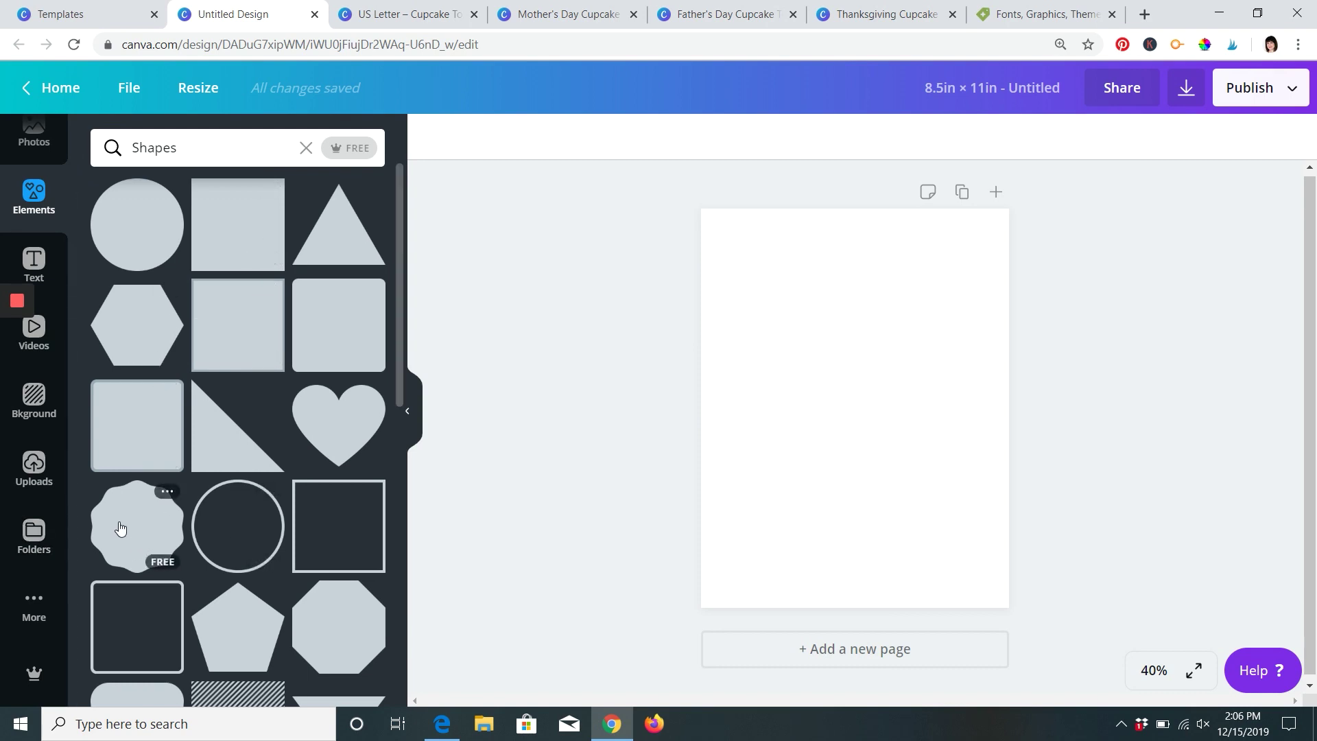
- Try the solid scalloped circle on the page and delete it
left_click(140, 528)
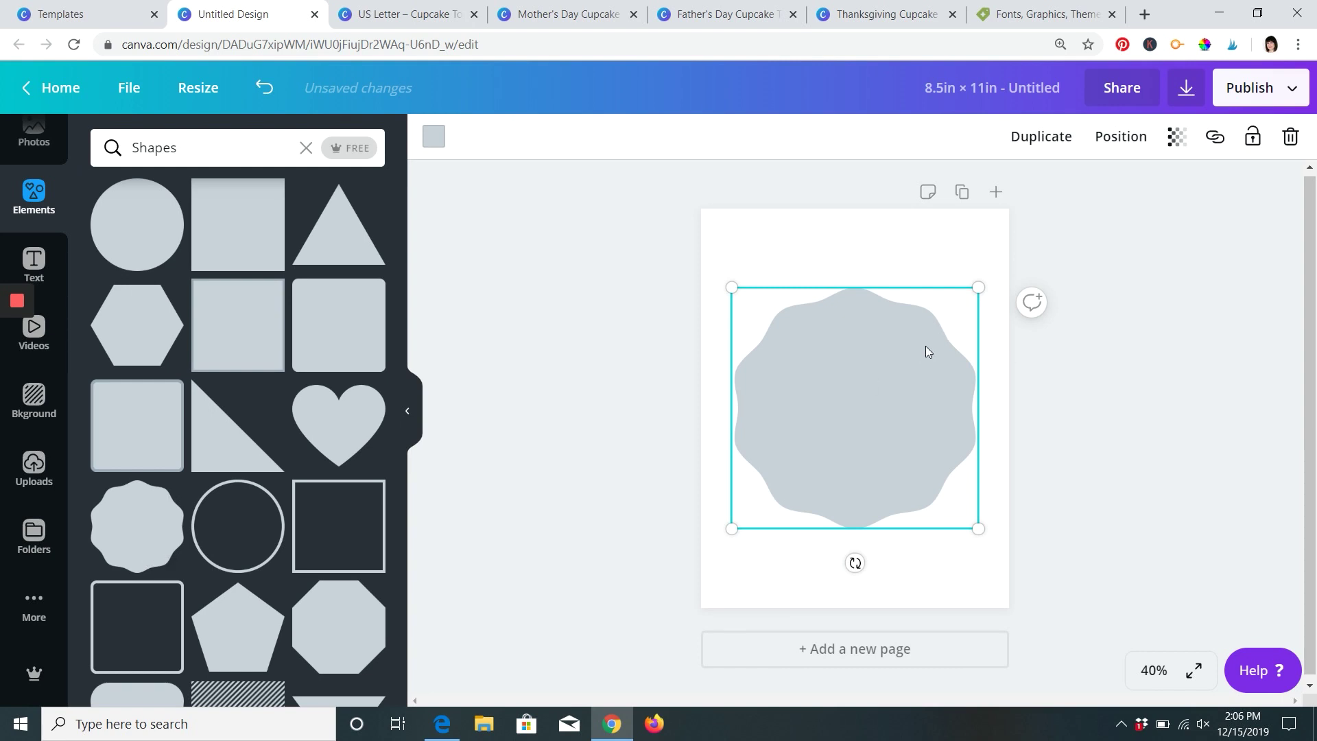
key("Delete")
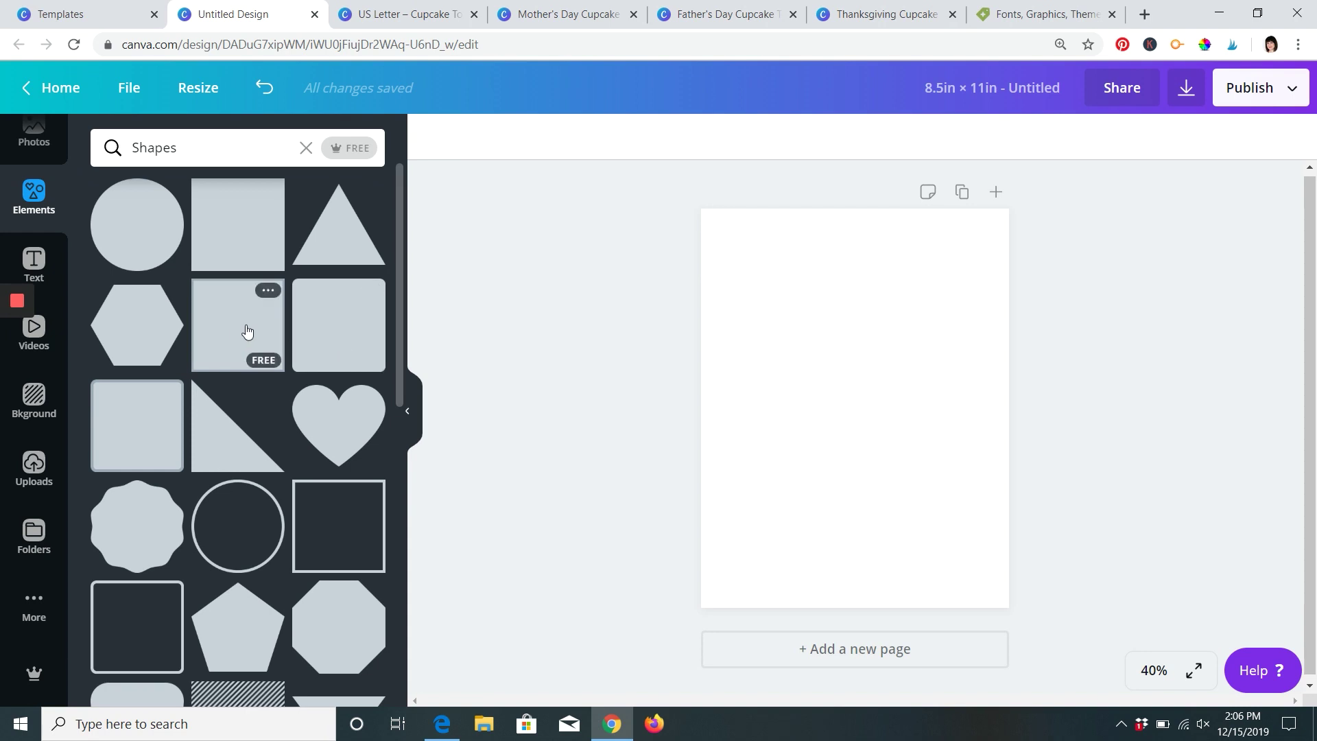
- Examine the Mother's Day Cupcake Toppers design at 75% zoom, checking how the first "Love and Thanks" topper is built inside its circle
left_click(617, 14)
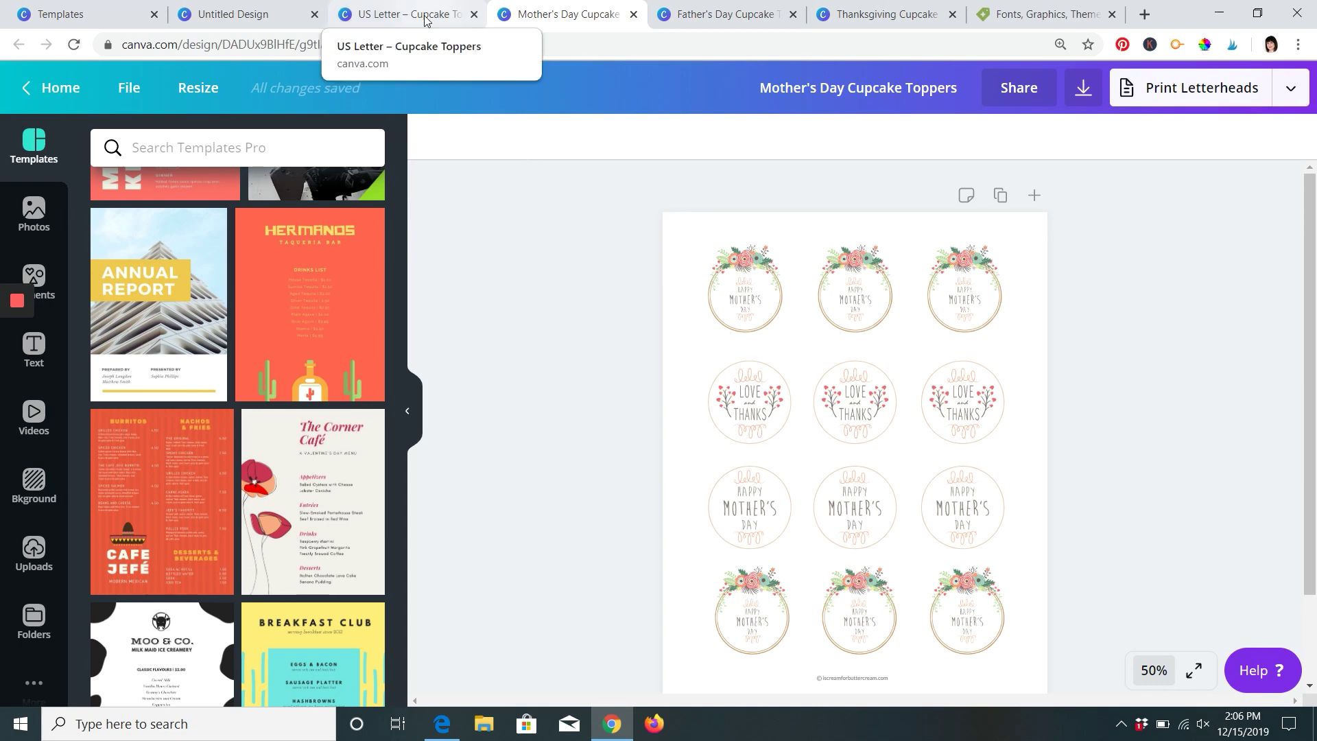
scroll(862, 363, "down", 2)
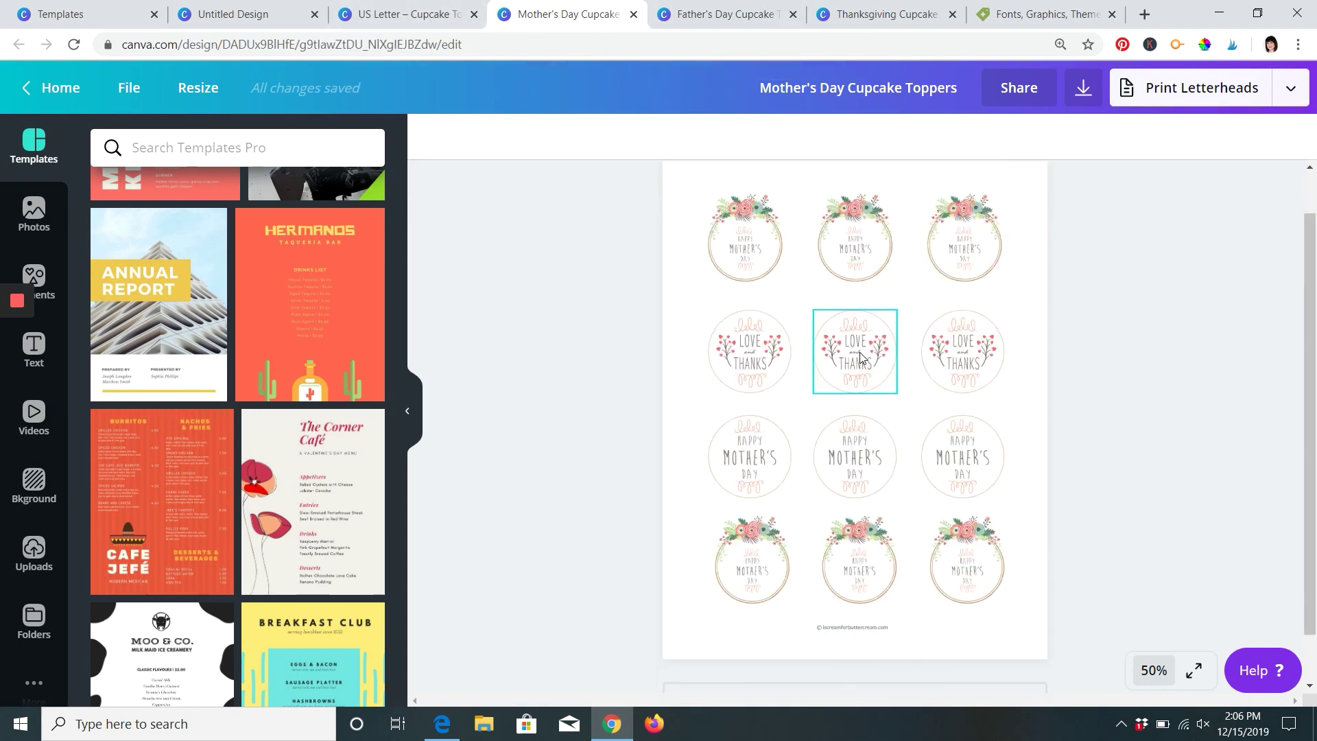
left_click(1153, 670)
left_click(1137, 416)
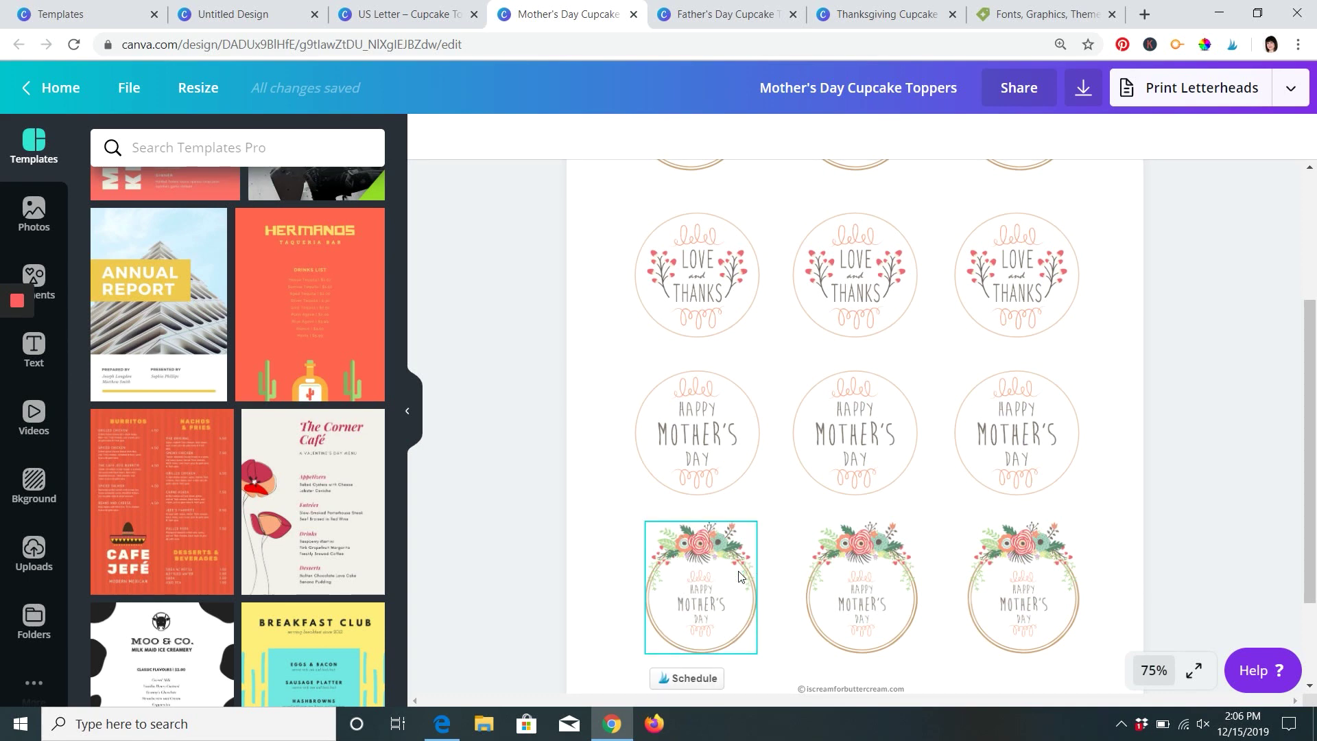
left_click(711, 262)
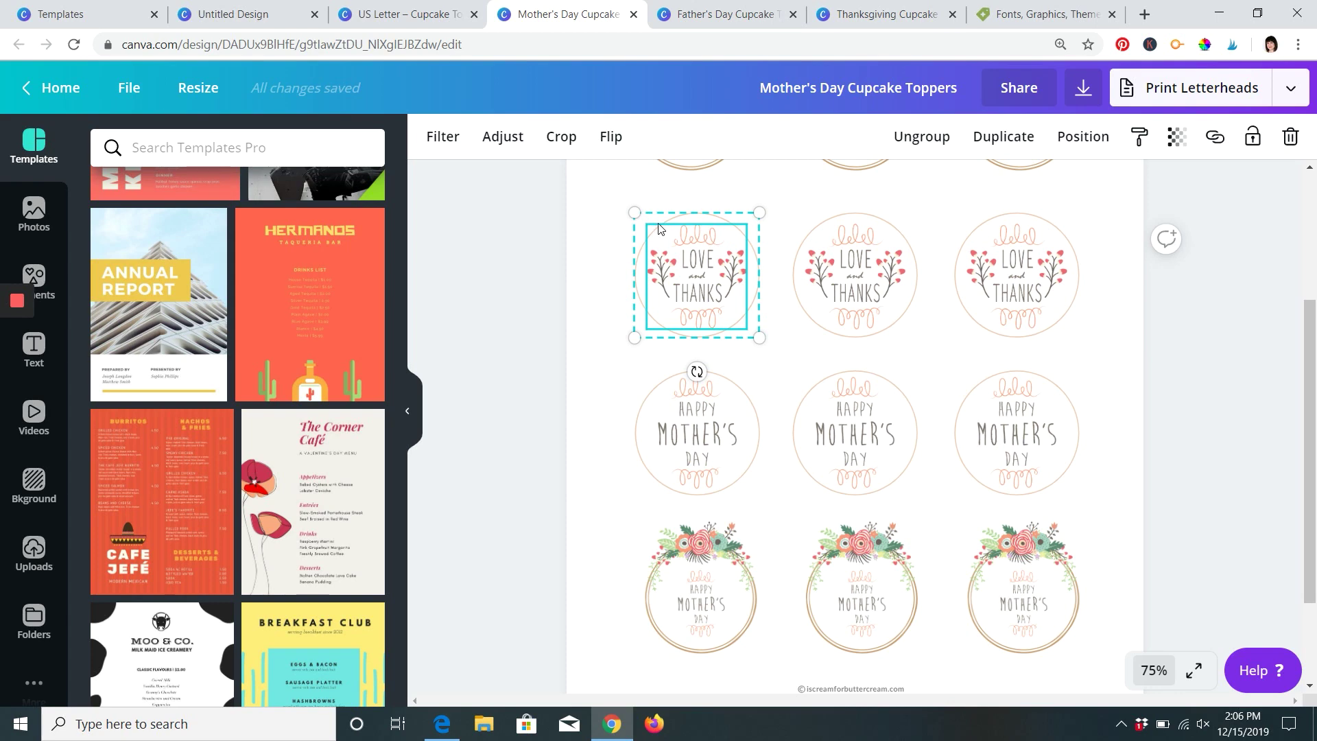
left_click(490, 254)
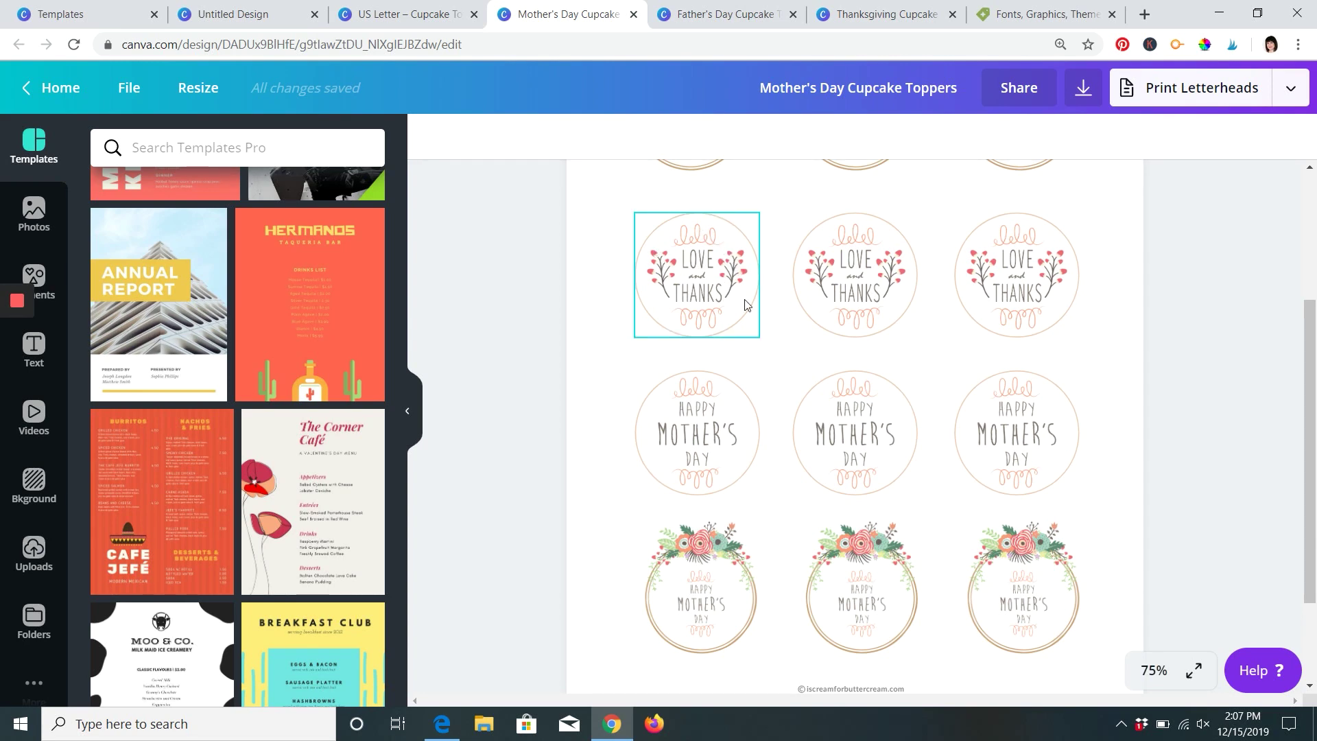
- Look at the "Congrats!" and "Thank you" pages in the US Letter Cupcake Toppers design, and return to the untitled design
left_click(404, 14)
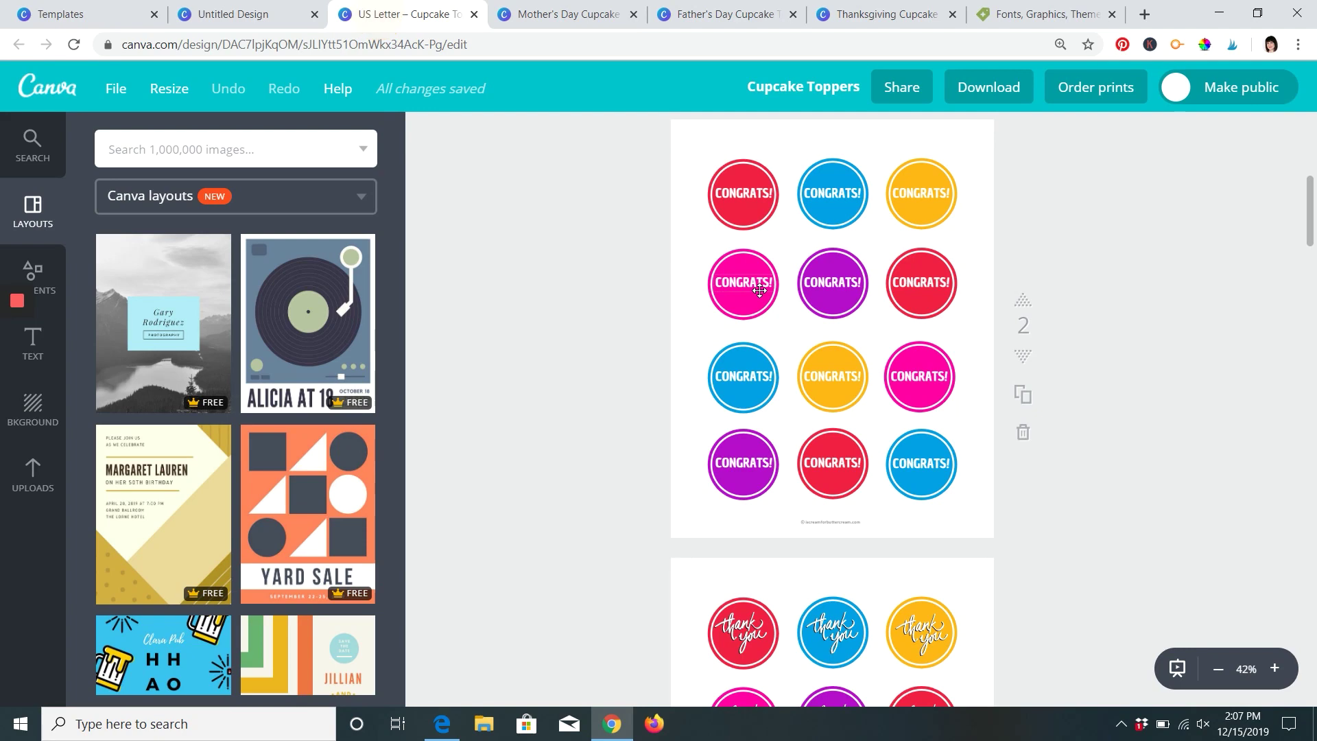
scroll(755, 308, "down", 1)
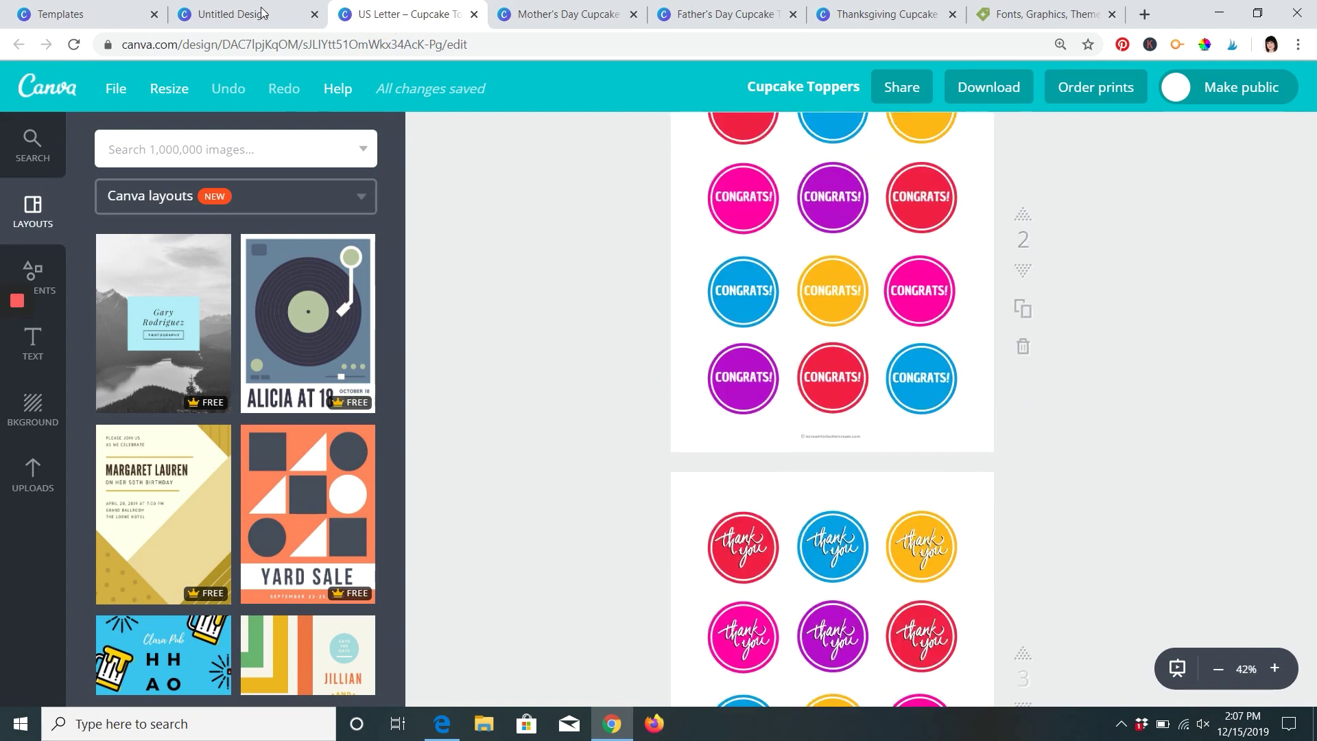
left_click(261, 13)
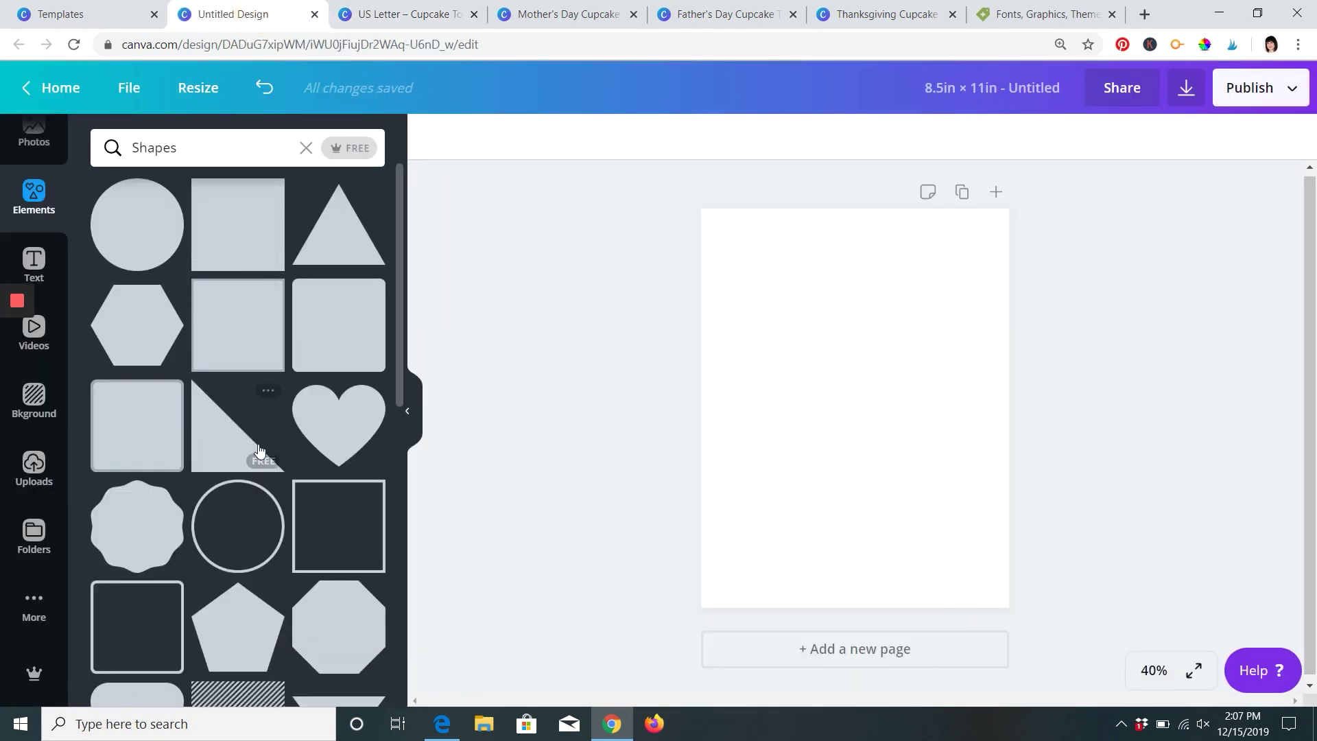
- Try the solid circle shape on the page and delete it
left_click(157, 230)
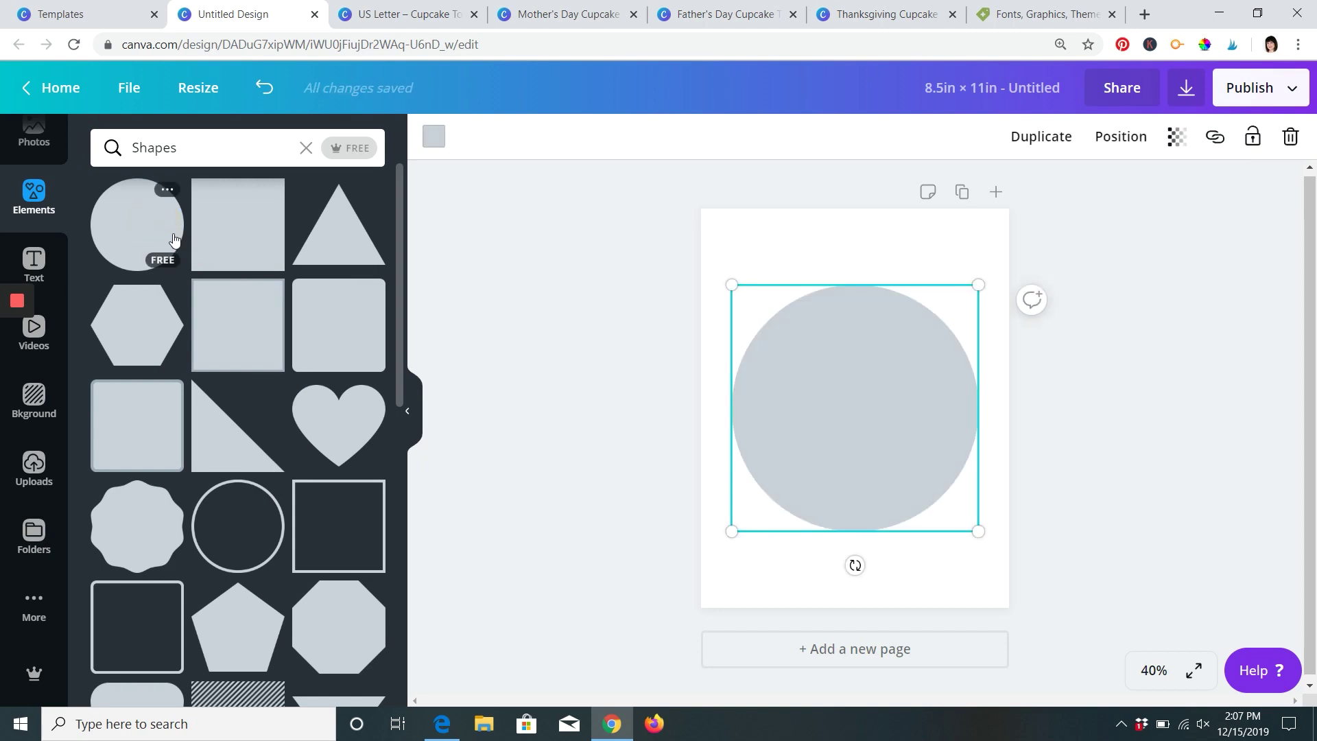
key("Delete")
- Add the outlined circle shape and scale it down to topper size near the page's upper-left corner
scroll(199, 425, "down", 1)
left_click(240, 444)
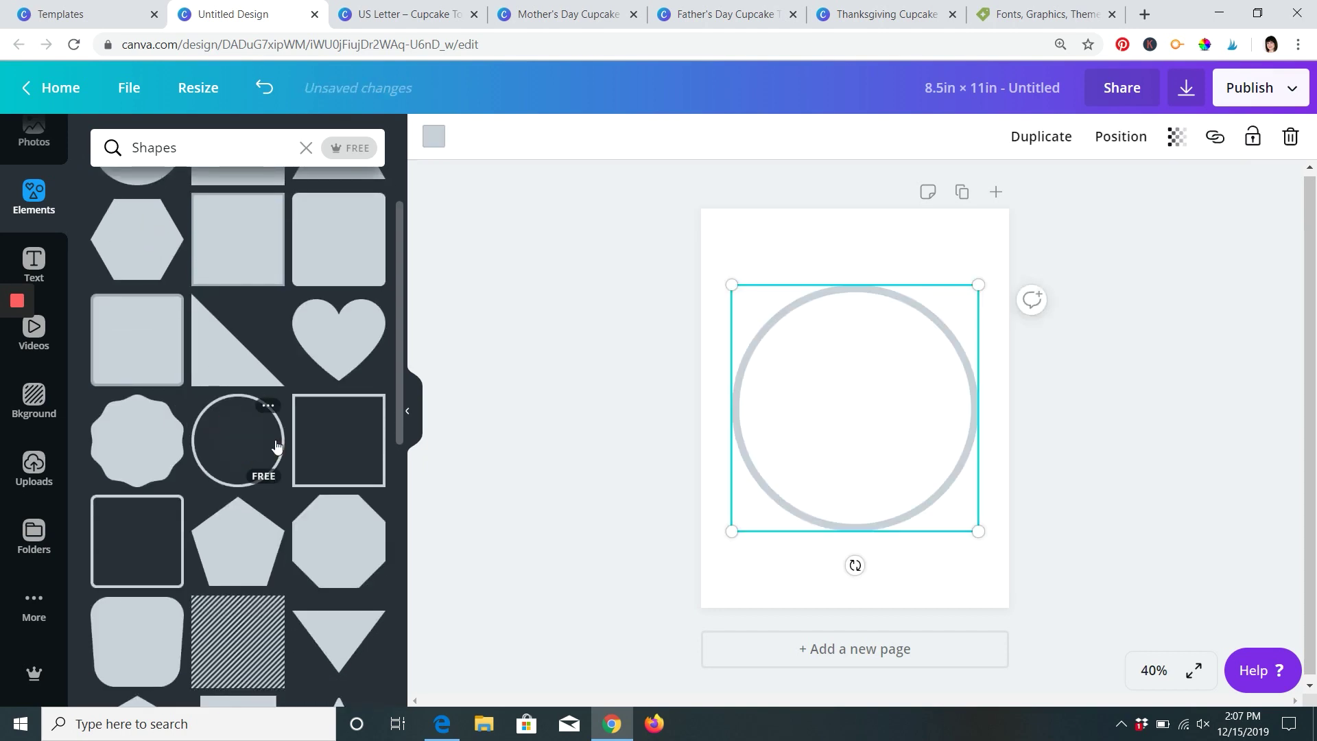
scroll(260, 543, "down", 1)
scroll(260, 543, "down", 2)
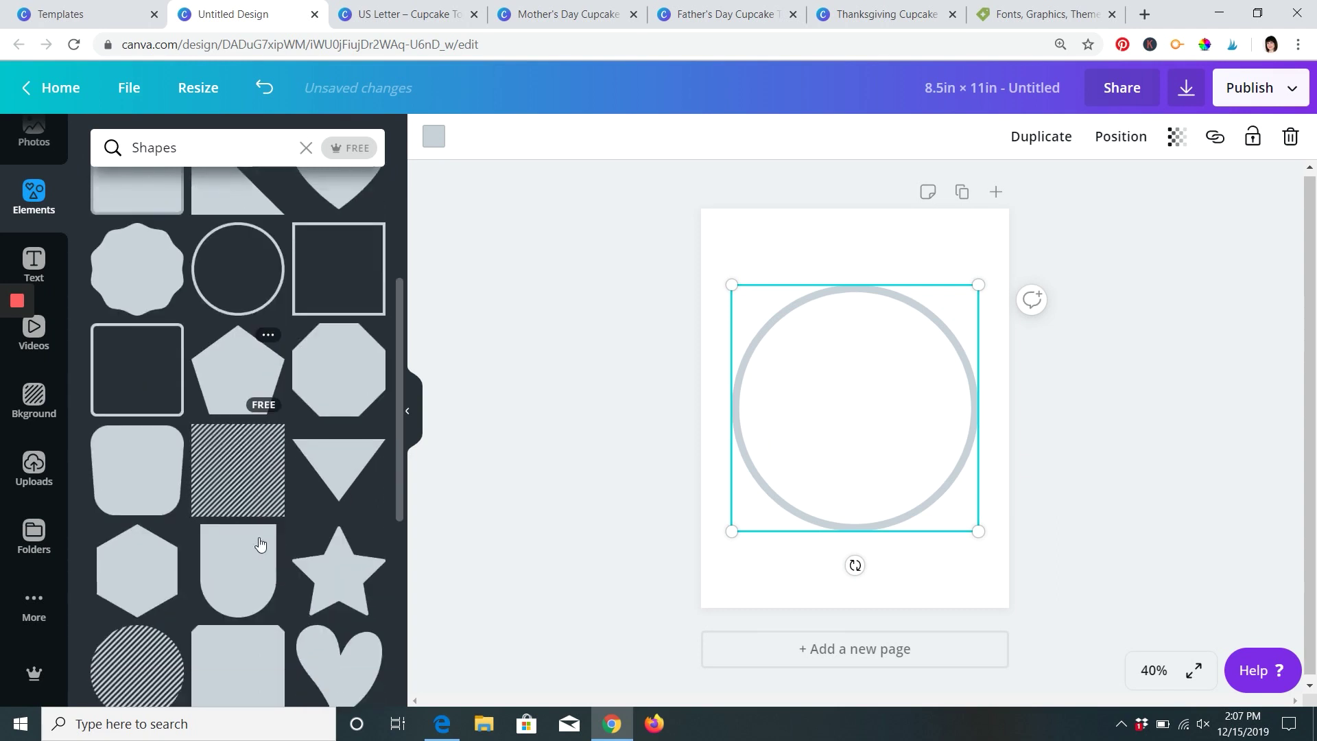
scroll(258, 537, "up", 4)
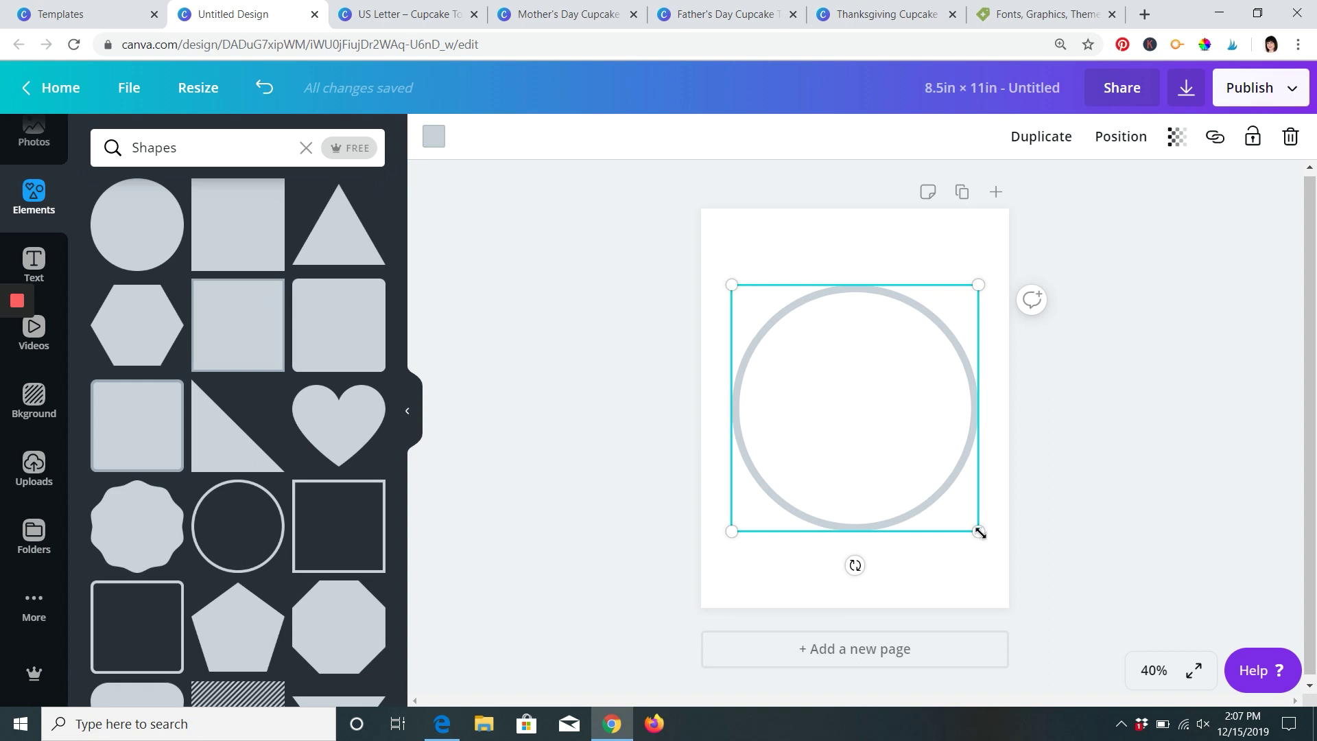
left_click_drag(979, 532, 777, 296)
- Examine the size and row layout of the Mother's Day toppers across the page, and return to the untitled design
left_click(568, 14)
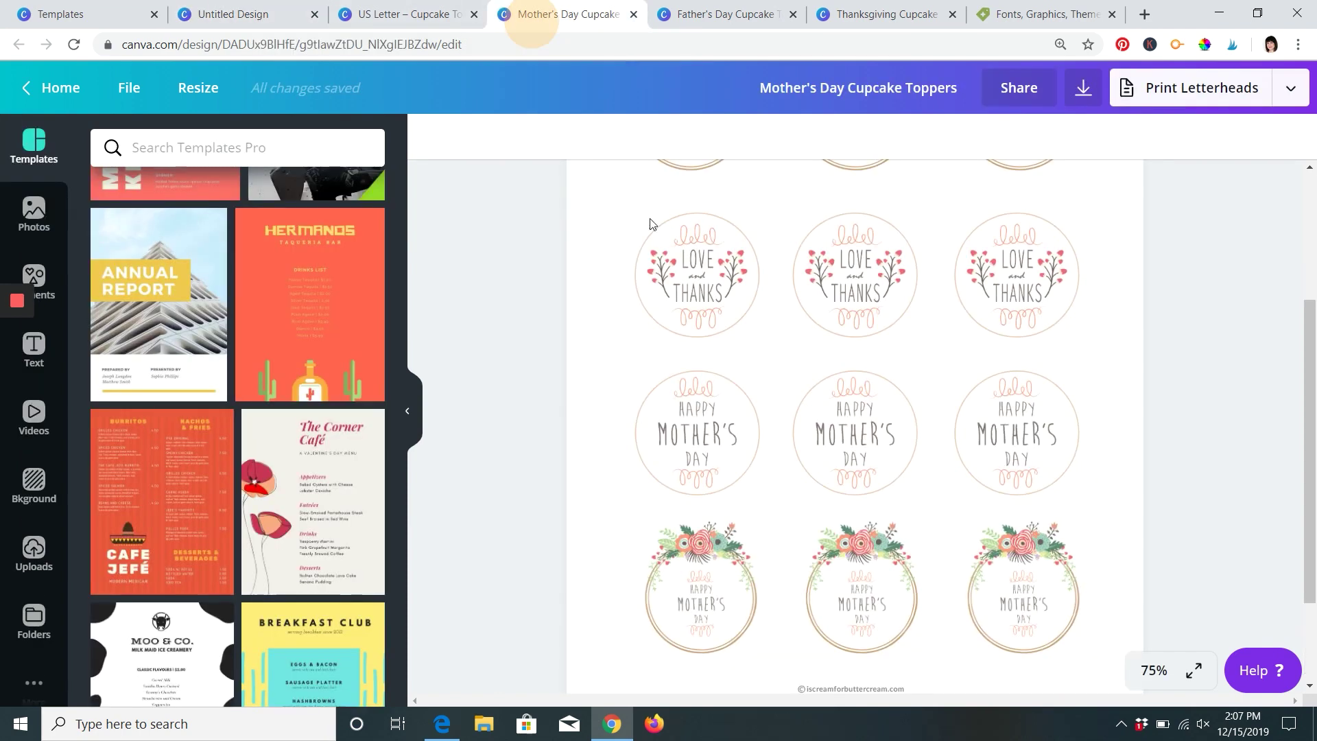
scroll(792, 480, "up", 3)
scroll(754, 548, "down", 3)
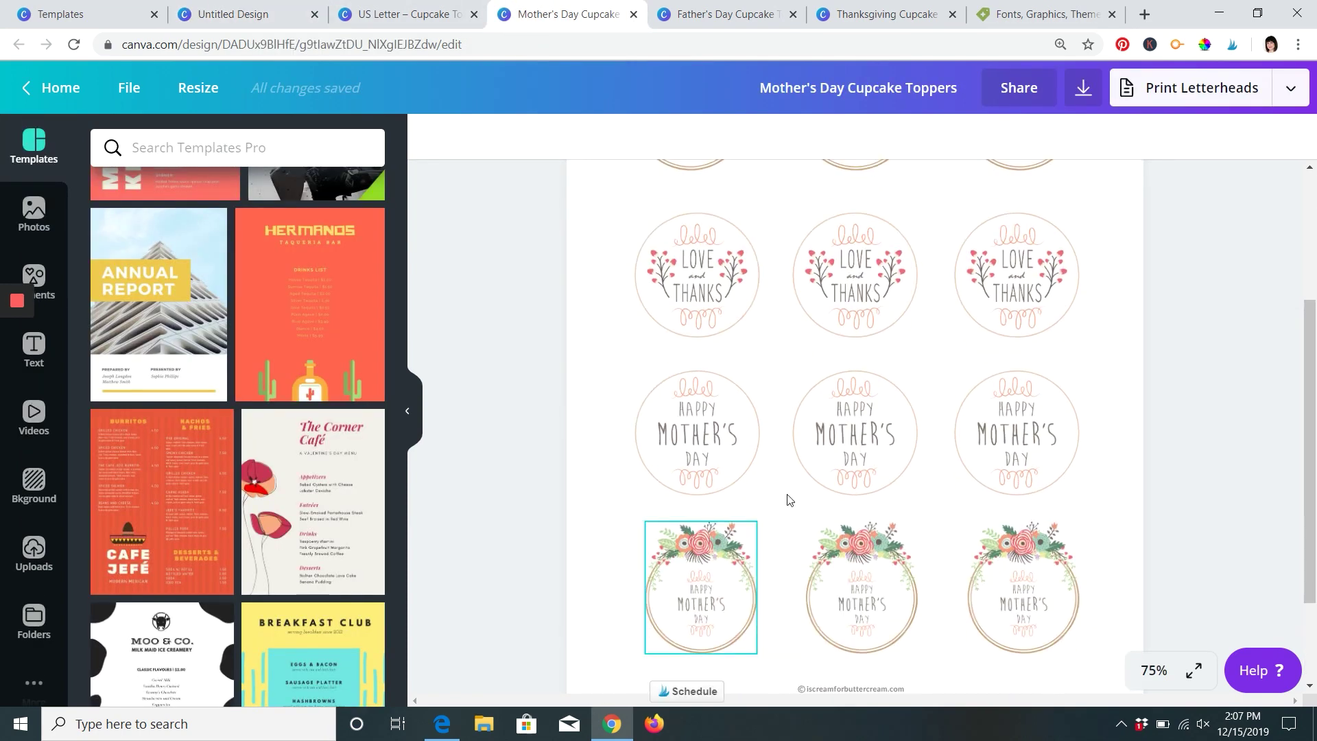
scroll(995, 558, "up", 2)
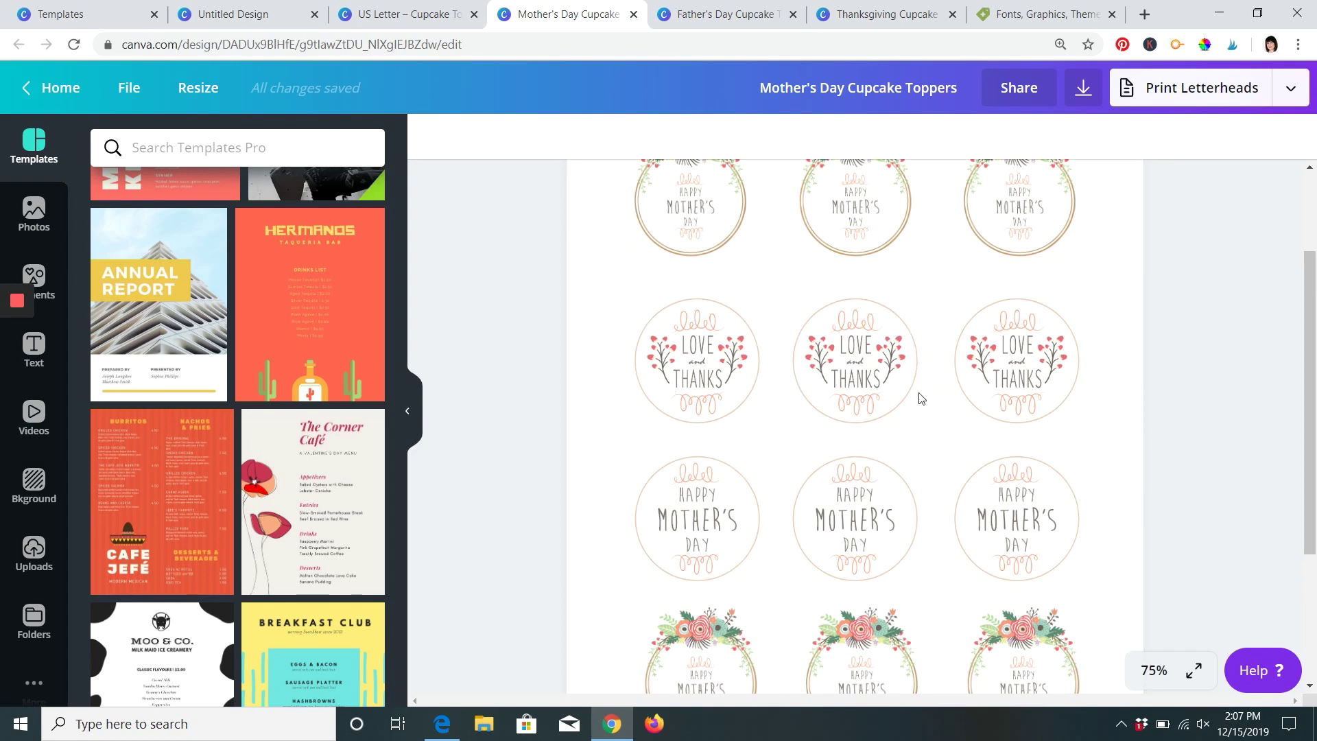
scroll(921, 397, "down", 3)
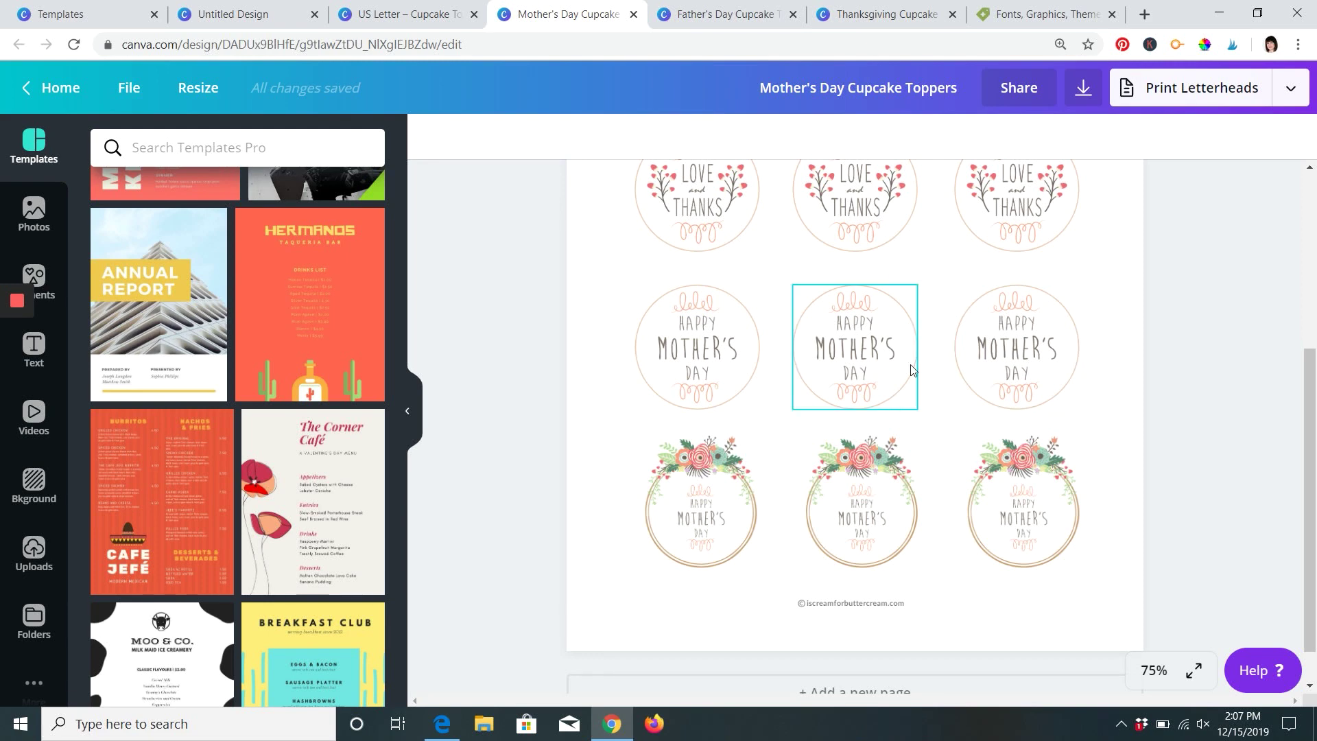
scroll(941, 369, "down", 1)
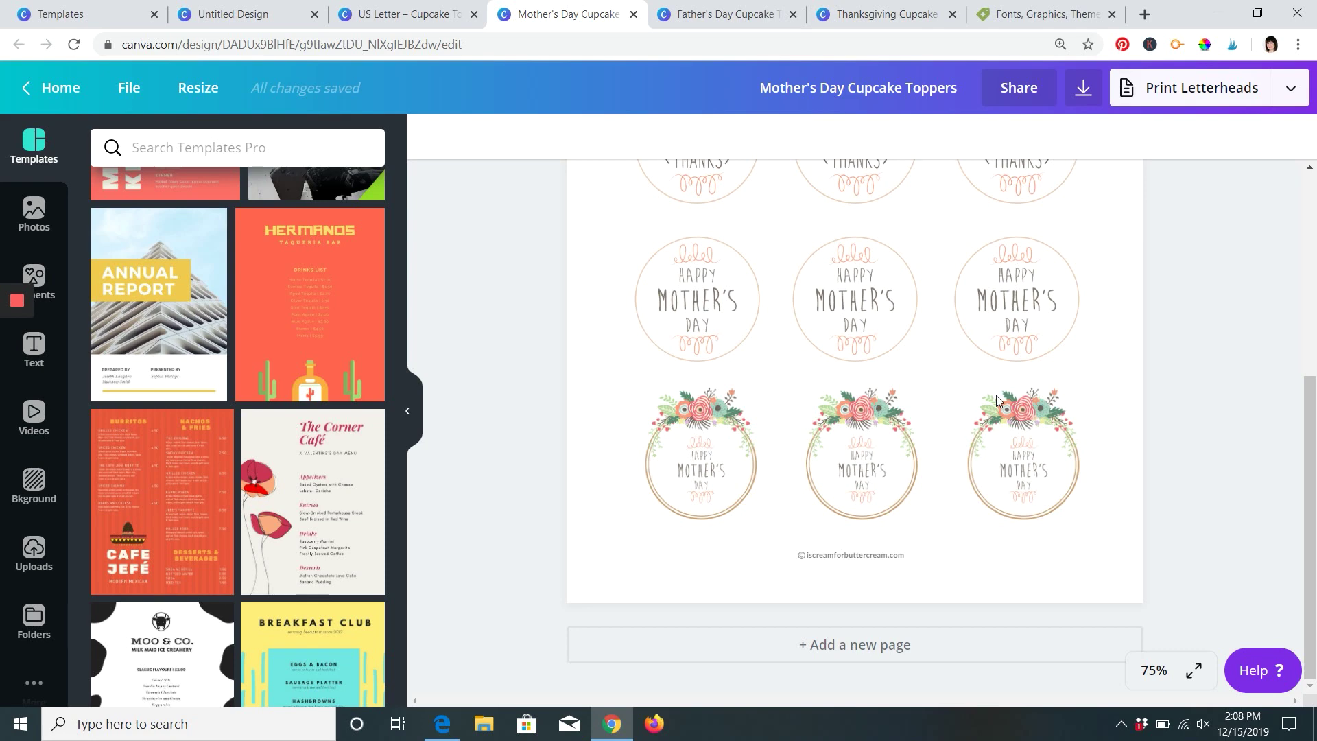
scroll(1001, 446, "up", 6)
scroll(1008, 480, "down", 1)
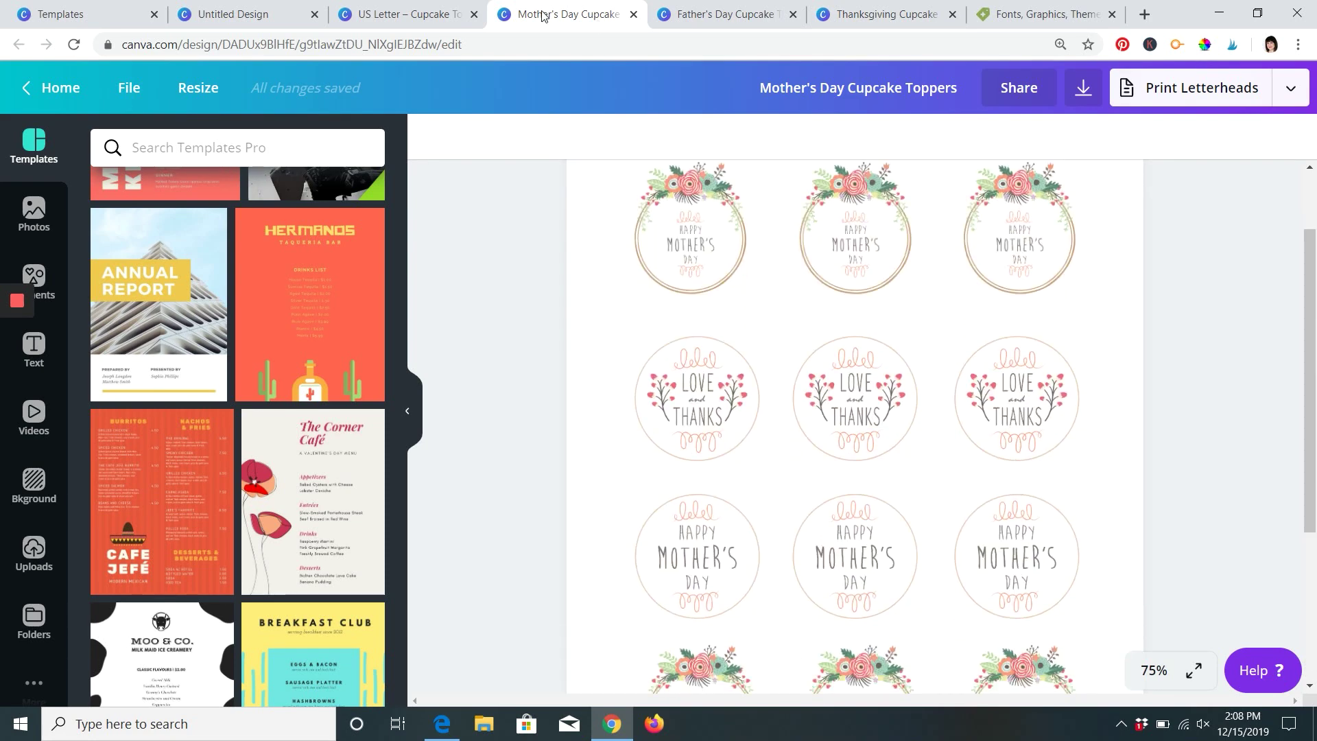
left_click(404, 14)
left_click(206, 23)
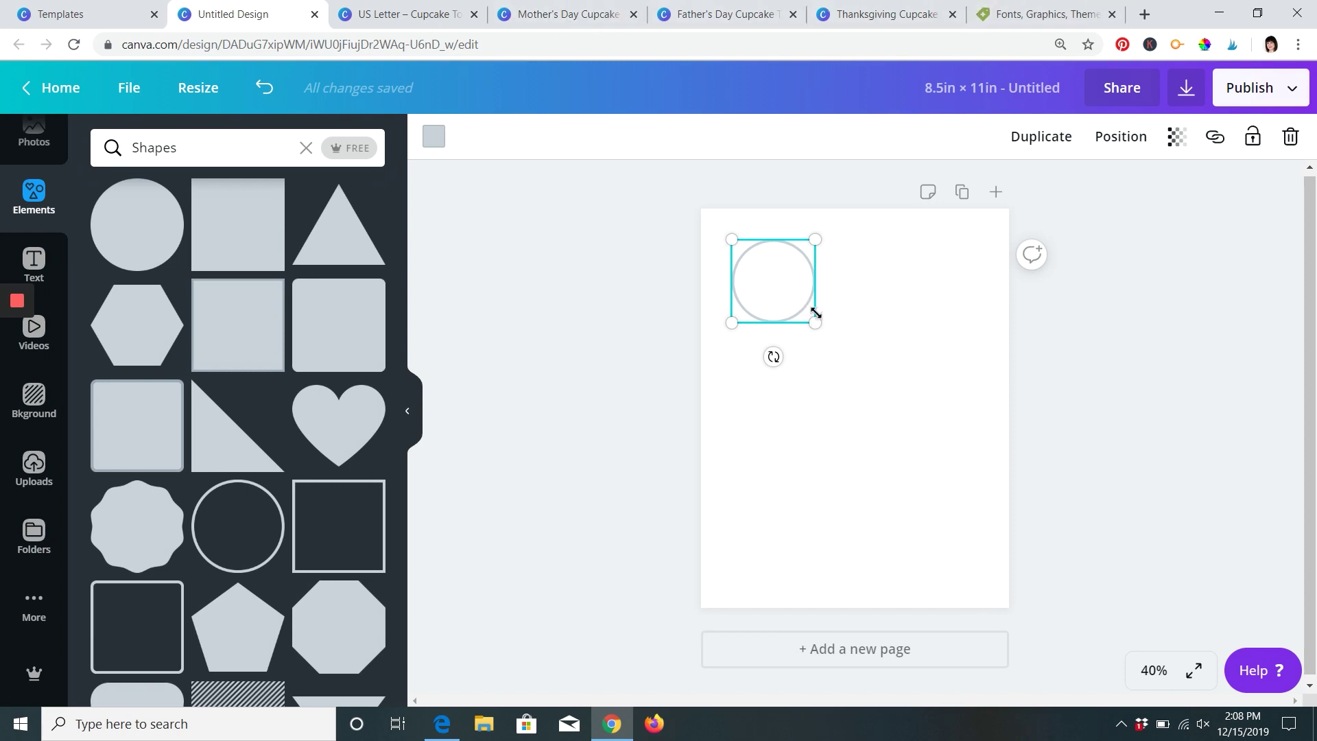
- Shrink the outlined circle slightly and recolour it light grey #d9d9d9, after trying the red brand colour
left_click_drag(814, 320, 806, 308)
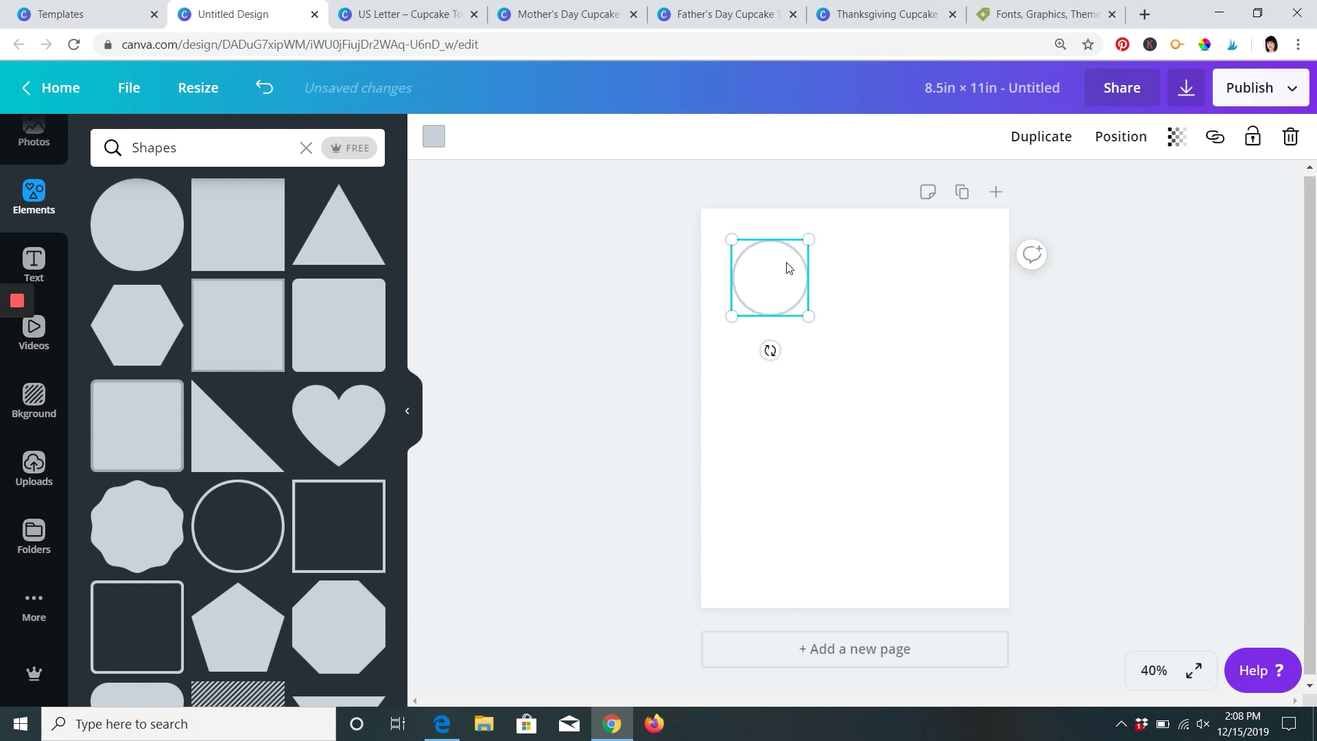
left_click(433, 145)
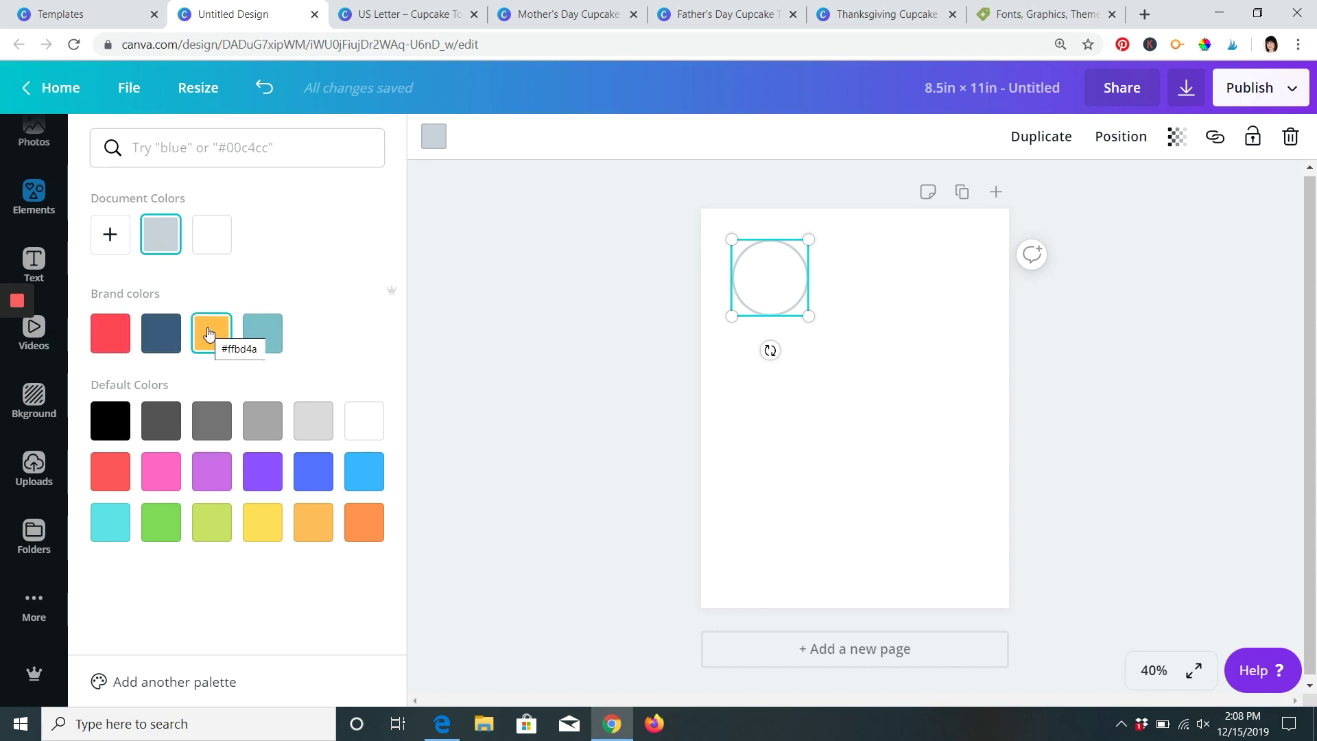
left_click(108, 339)
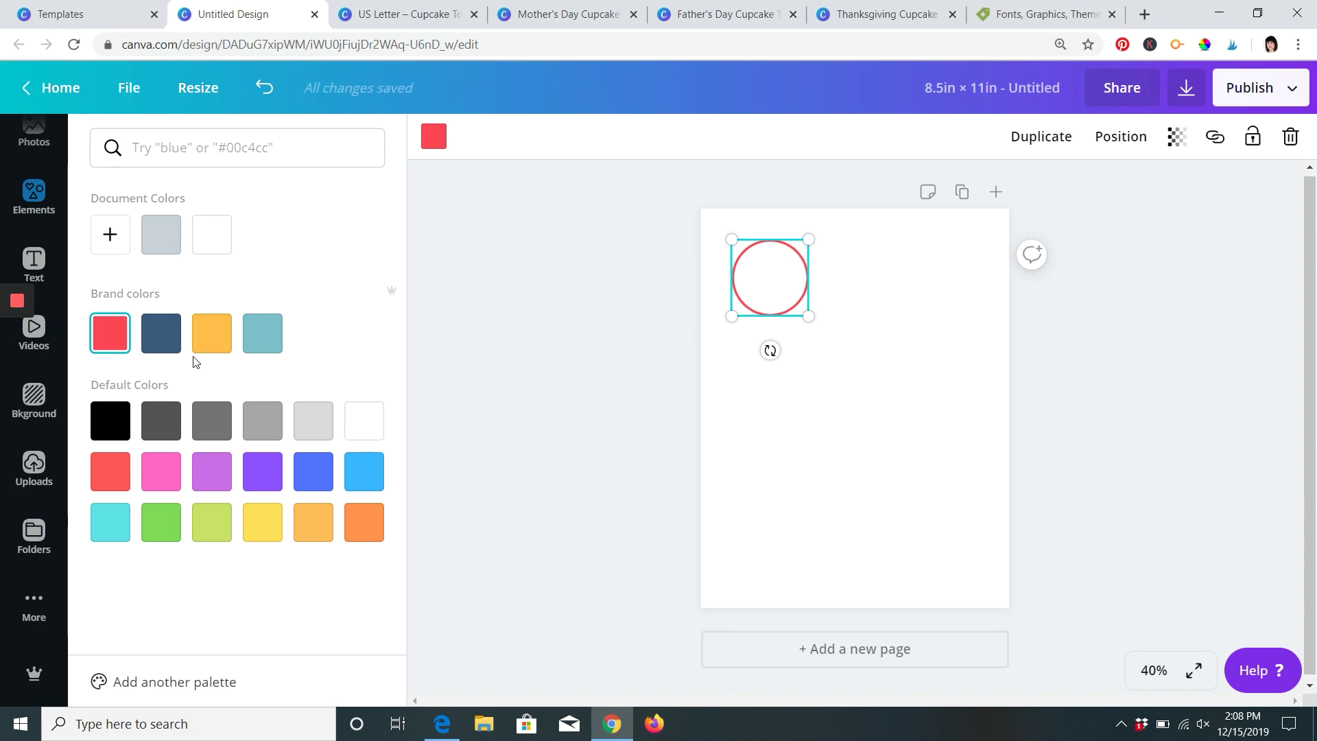
left_click(318, 412)
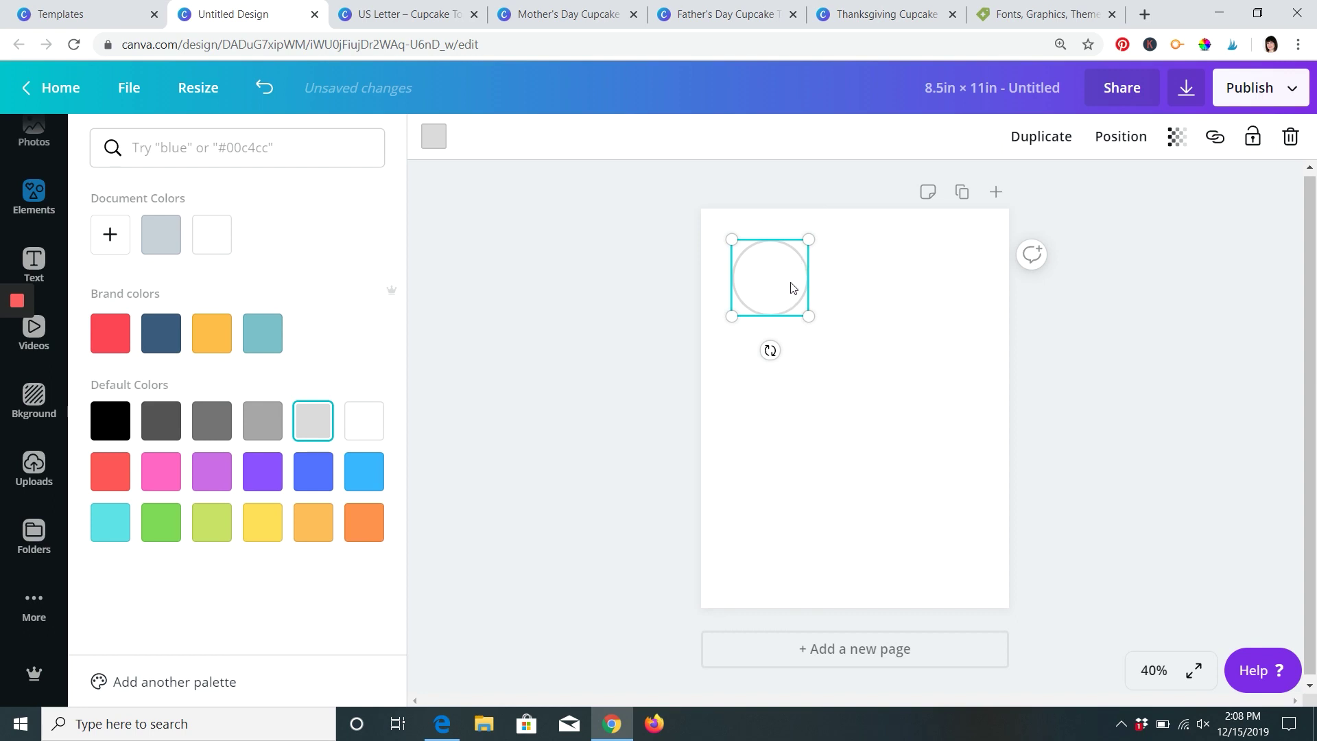
- Try the paler custom grey #ebe9e9 on the circle outline, and recolour the outline with the red brand colour
left_click(110, 240)
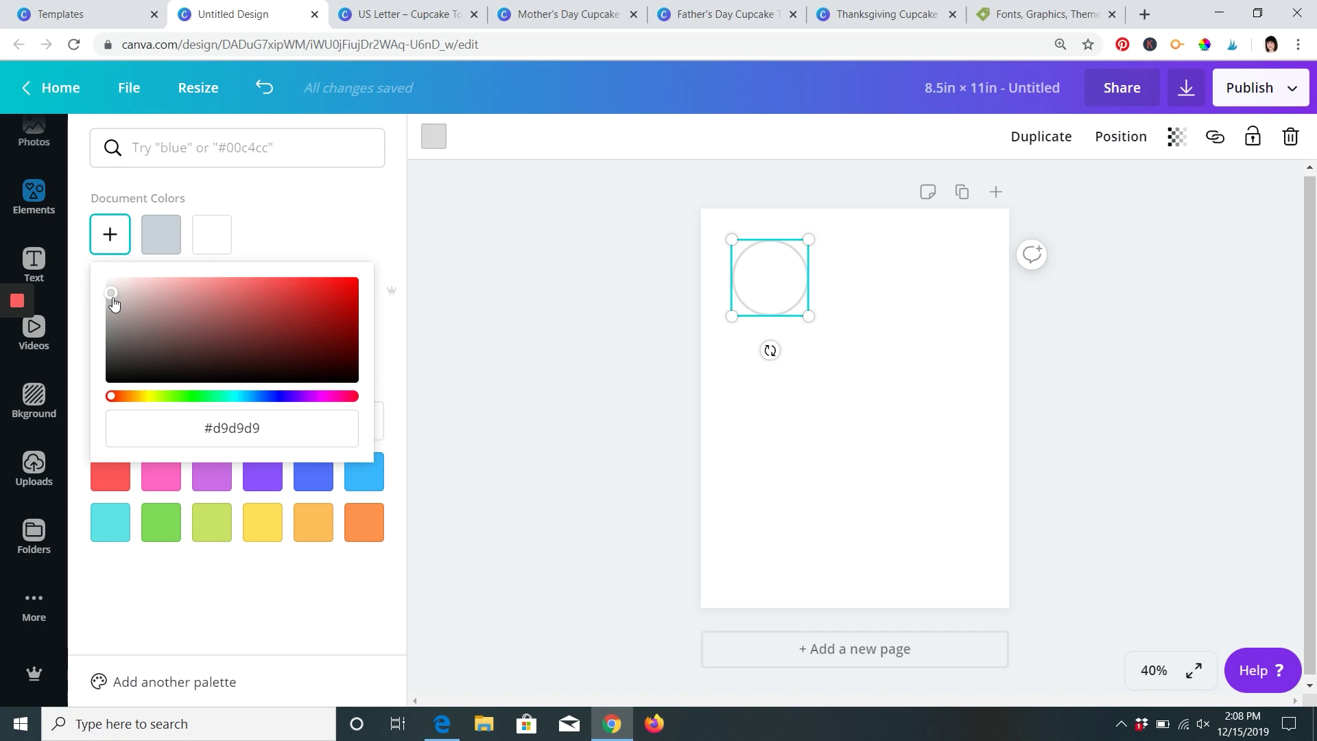
mouse_move(112, 294)
left_mouse_down()
mouse_move(157, 332)
mouse_move(111, 285)
left_mouse_up()
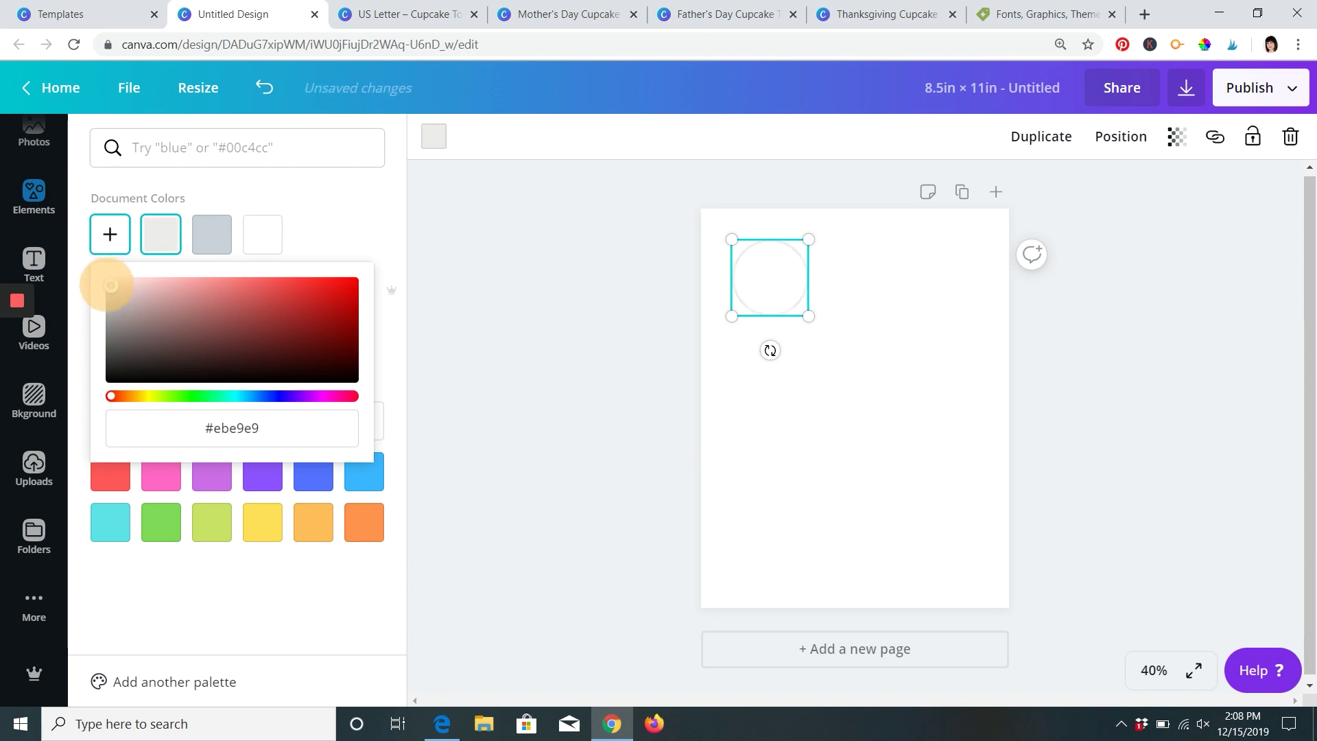
left_click(1141, 669)
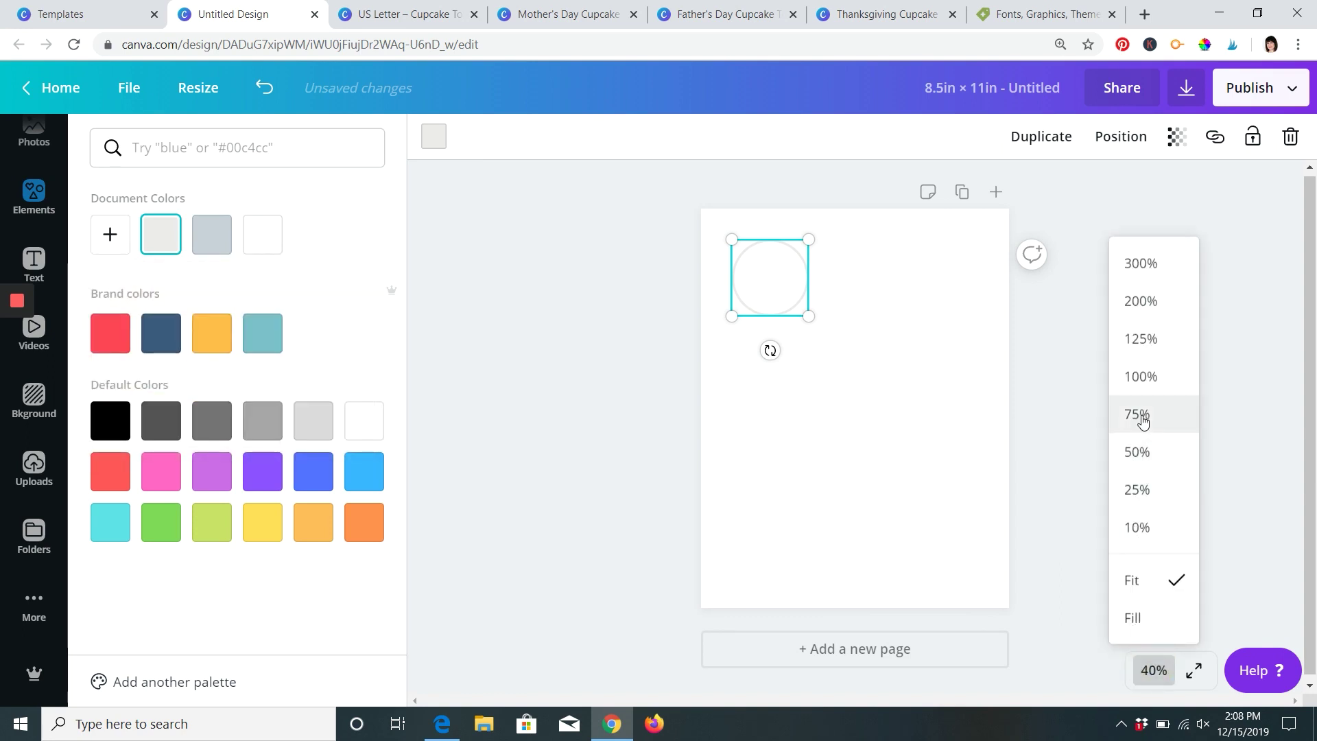
left_click(1141, 415)
scroll(1124, 411, "up", 3)
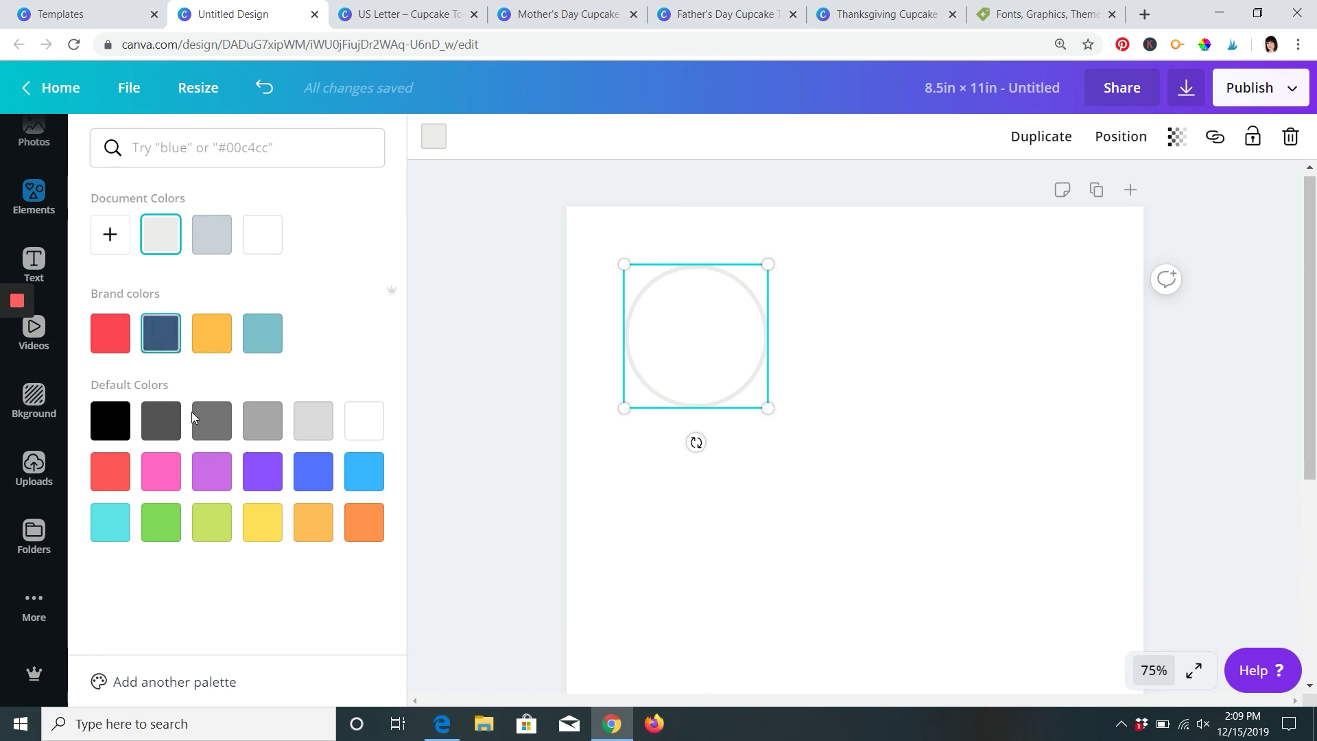
left_click(112, 349)
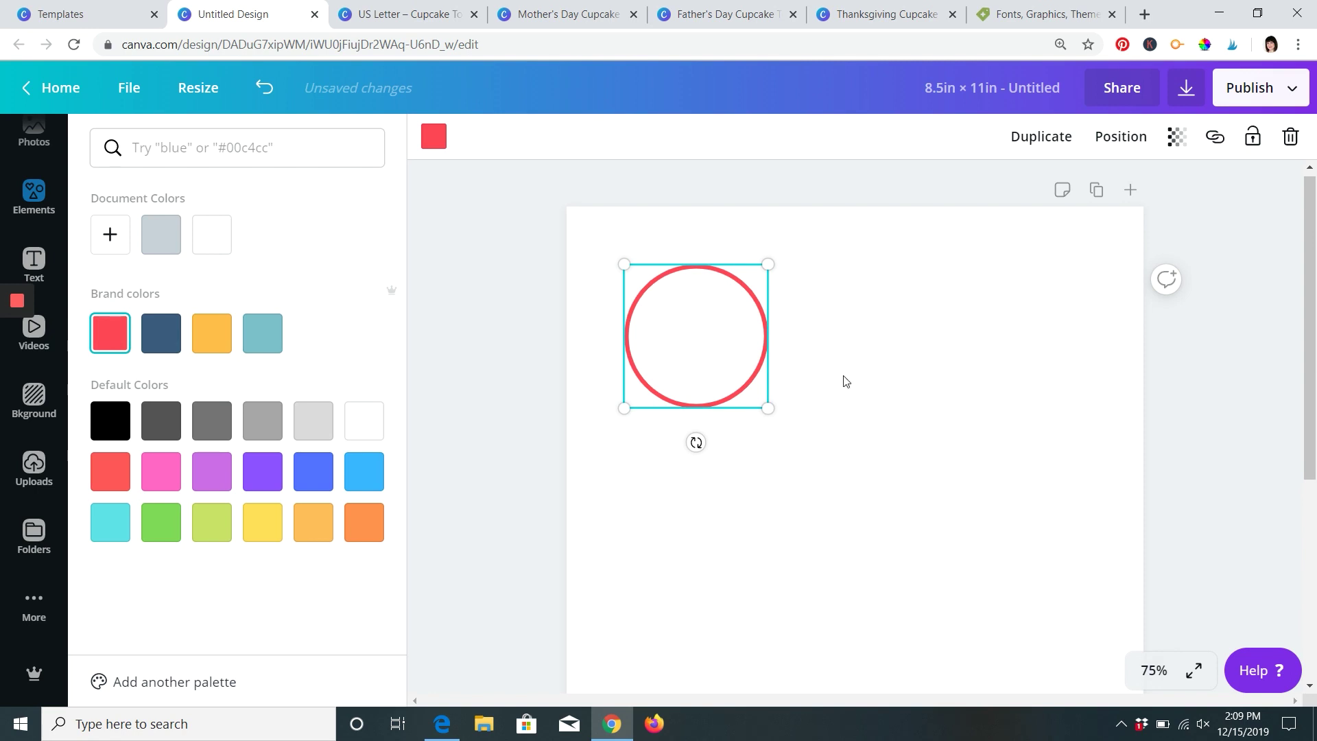
- Scale the red circle down to 2 in wide by 2 in high
left_click(768, 409)
mouse_move(769, 409)
left_mouse_down()
mouse_move(794, 426)
mouse_move(763, 404)
left_mouse_up()
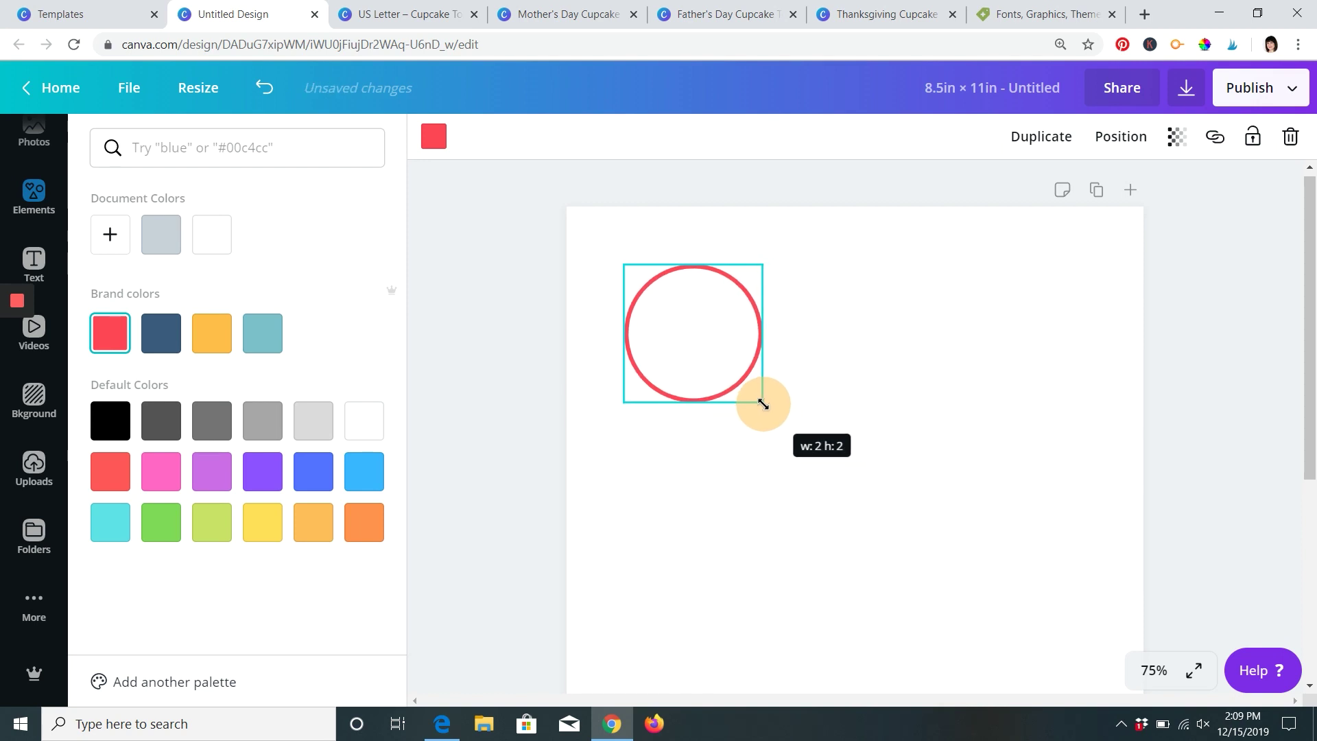
left_click_drag(762, 404, 763, 404)
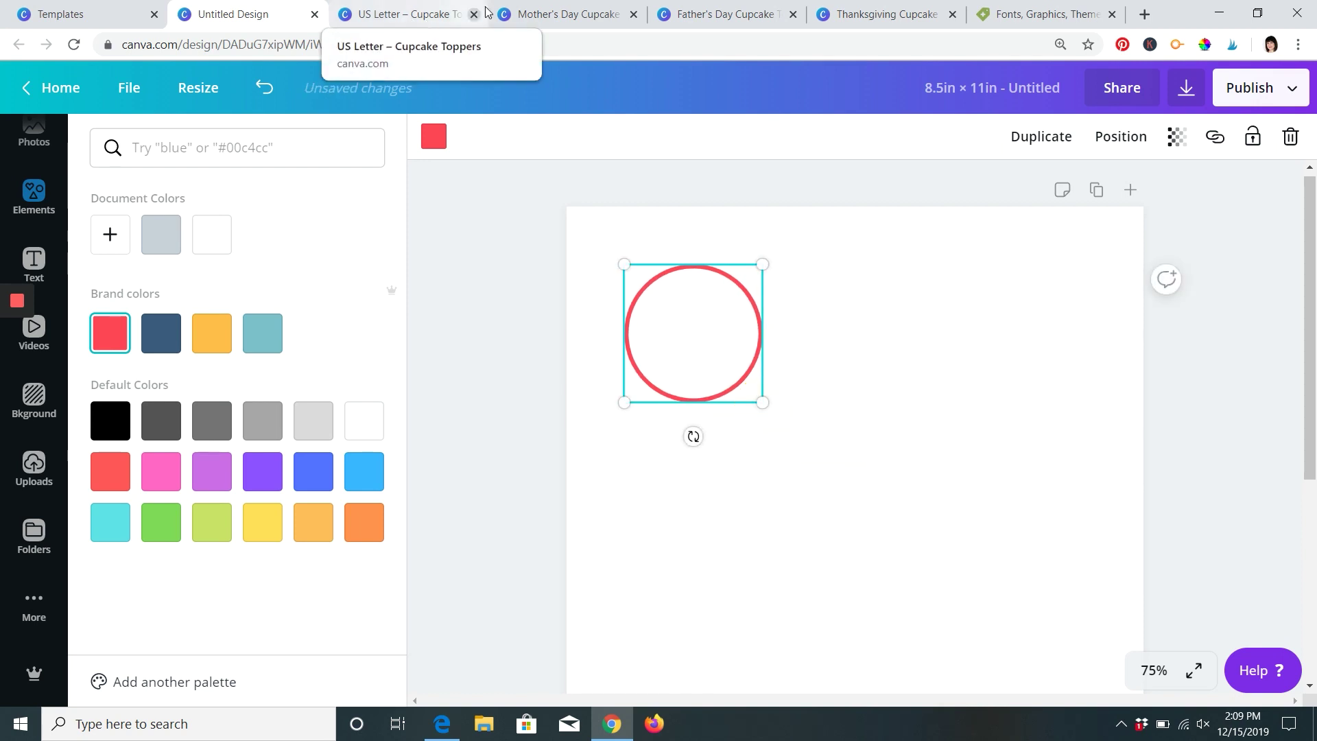
- Compare the circle with the Mother's Day toppers, return to the untitled design and reselect the circle
left_click(534, 11)
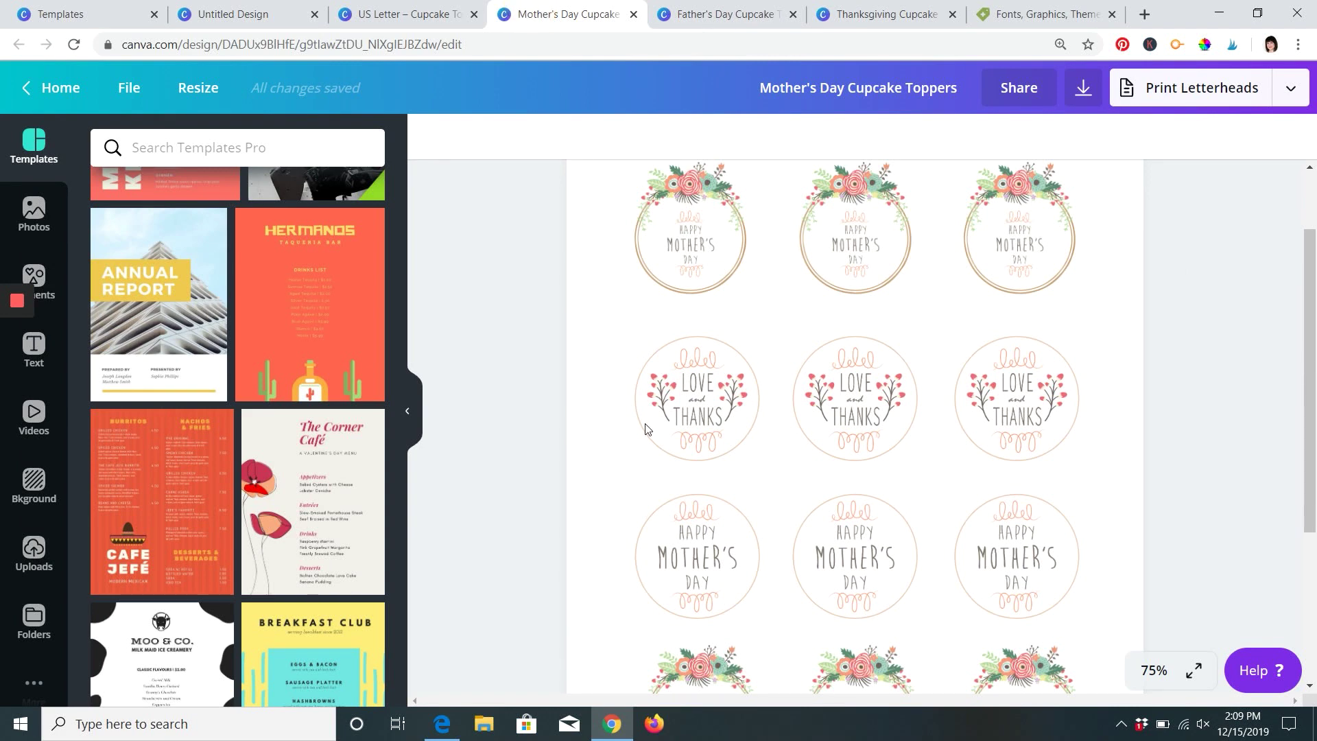
left_click(234, 14)
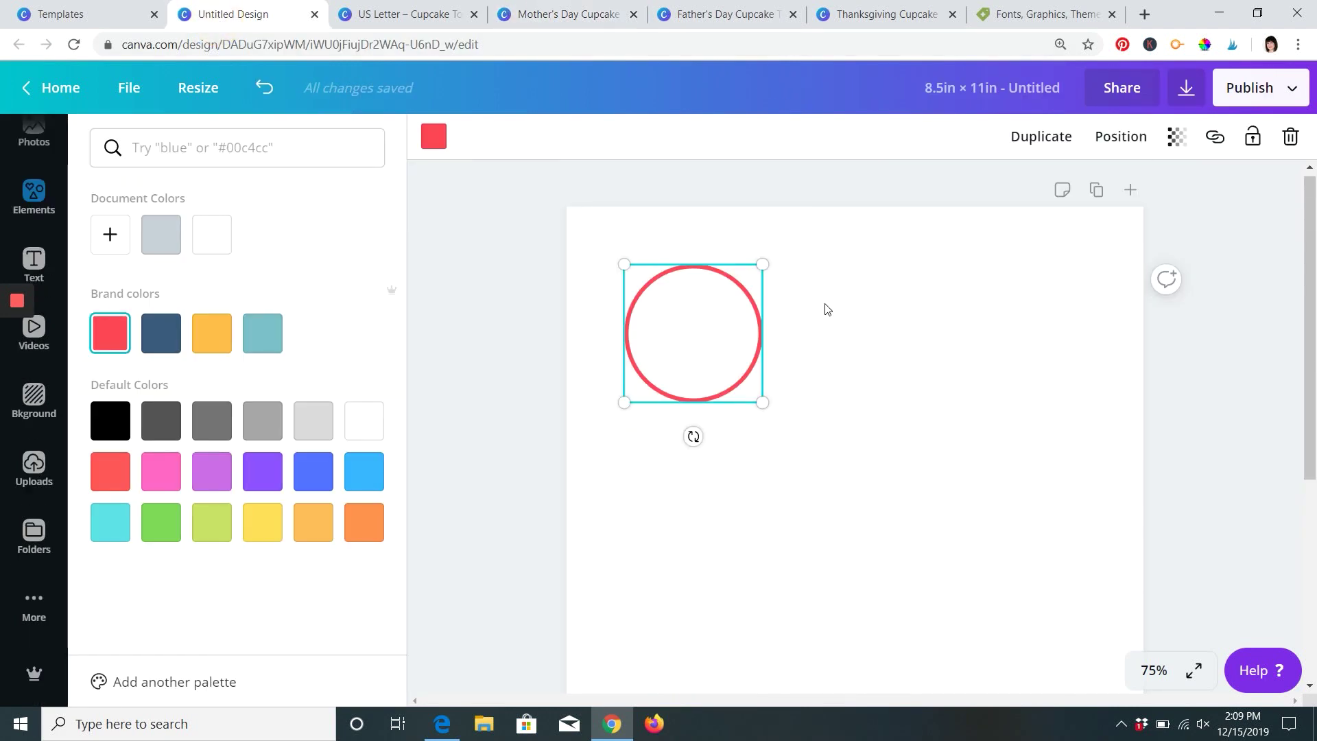
left_click(541, 320)
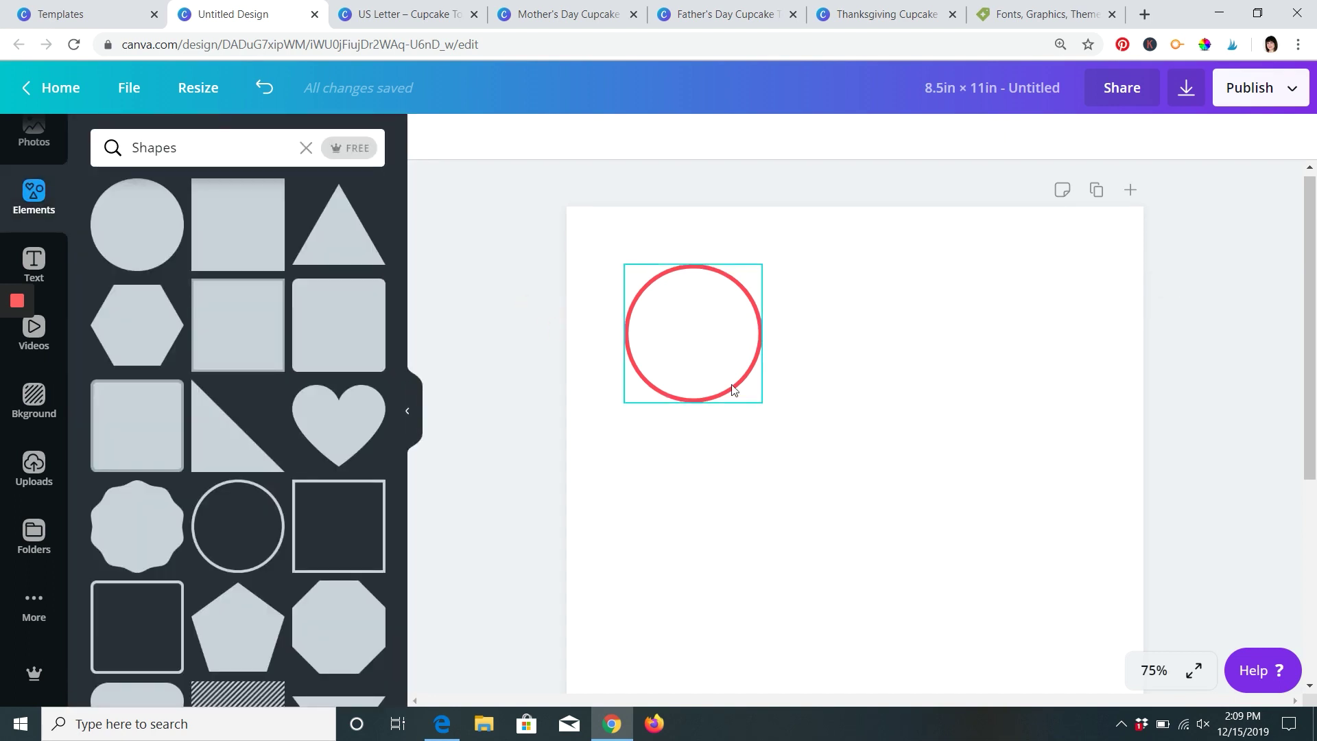
left_click(687, 322)
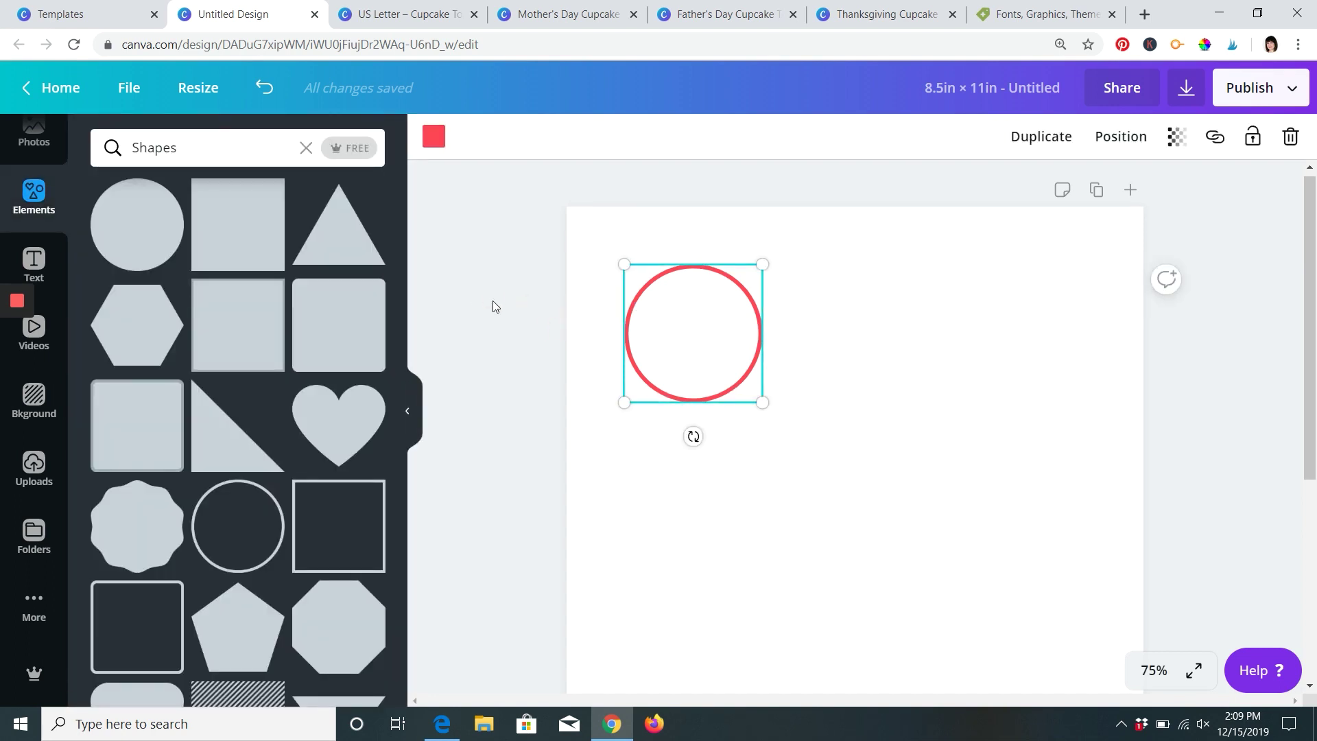
left_click(668, 317)
- Save the untitled design
left_click(134, 96)
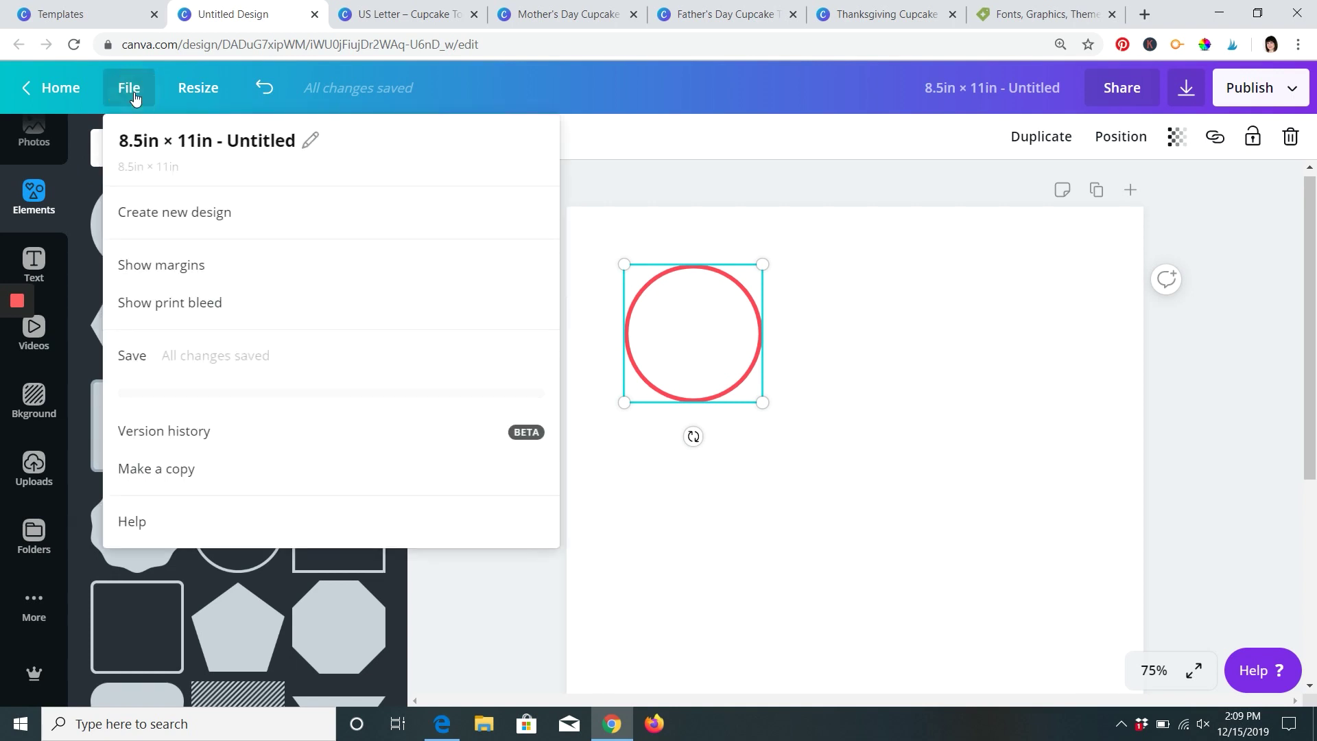
left_click(169, 354)
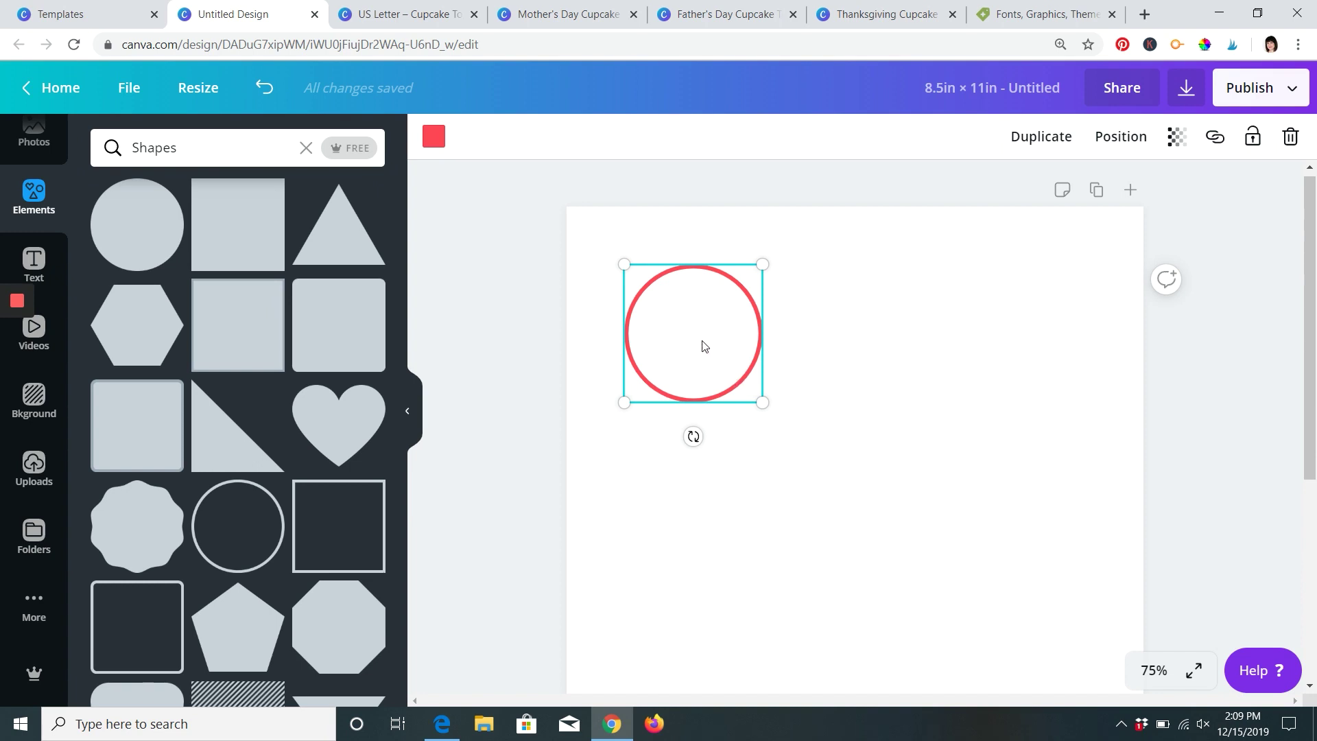
scroll(747, 402, "down", 2)
scroll(681, 304, "up", 2)
scroll(970, 447, "down", 4)
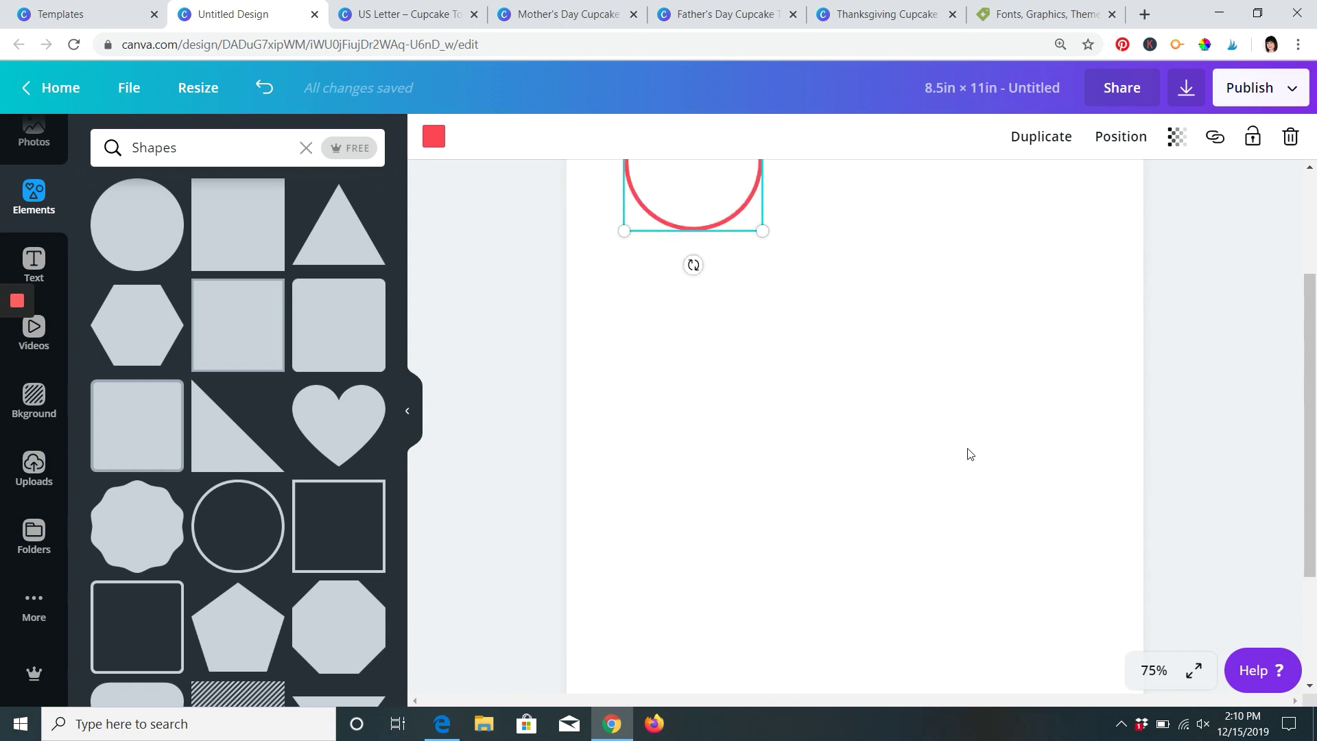
scroll(970, 450, "up", 4)
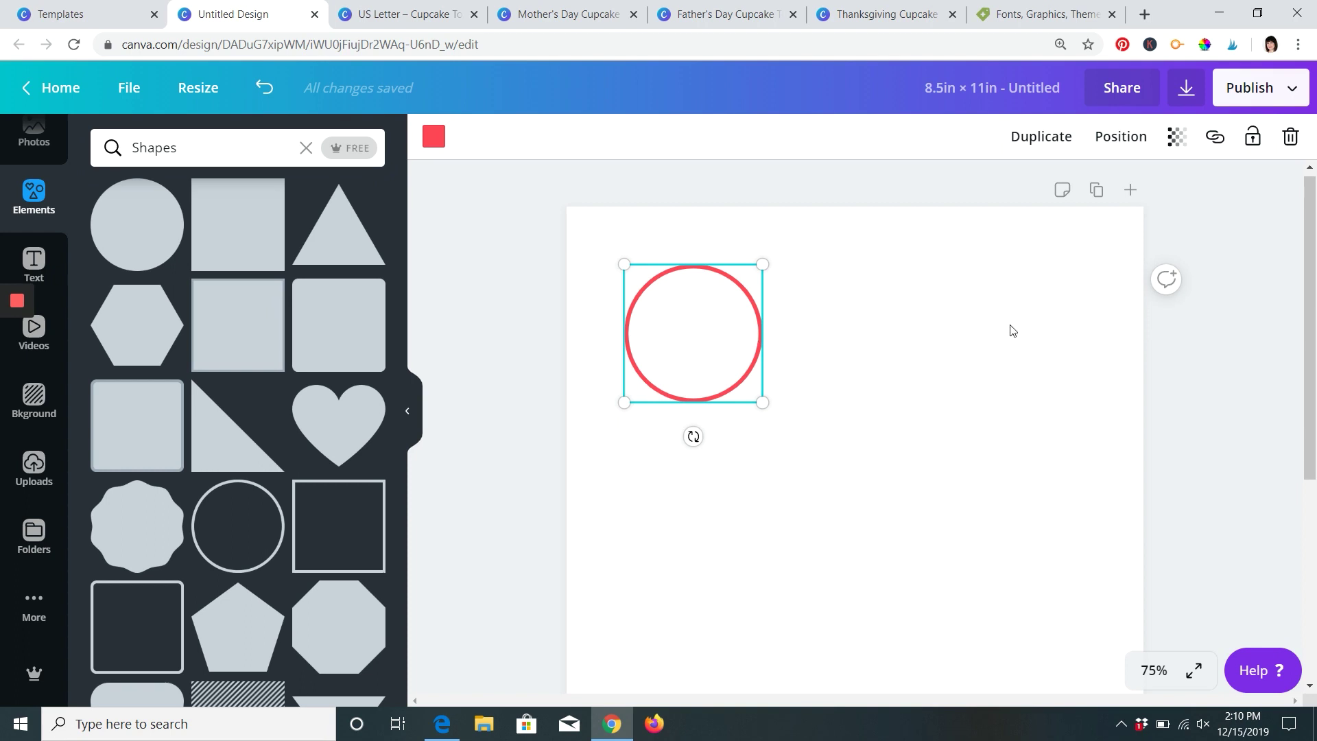
- Download the design as a PDF Print file without crop marks and bleed, after trying JPG as the file type
left_click(1186, 90)
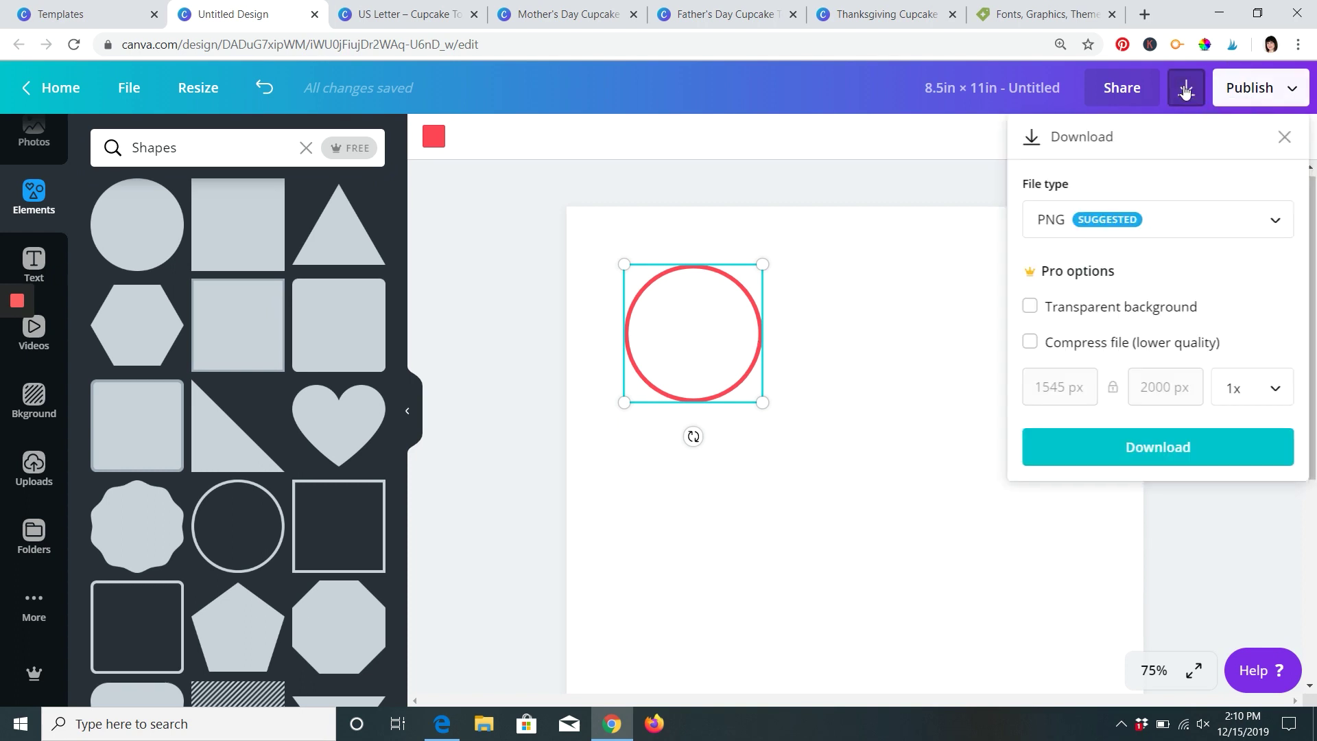
left_click(1045, 223)
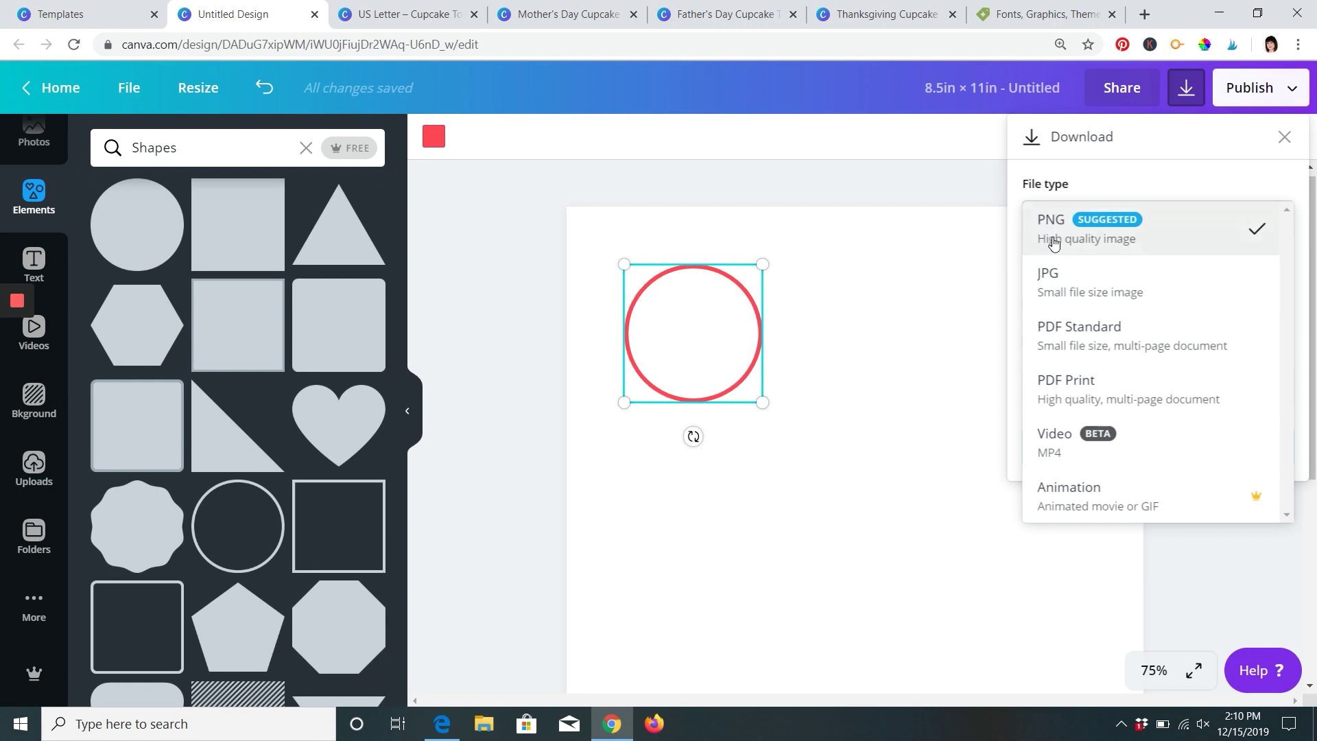
left_click(1056, 281)
left_click(1062, 221)
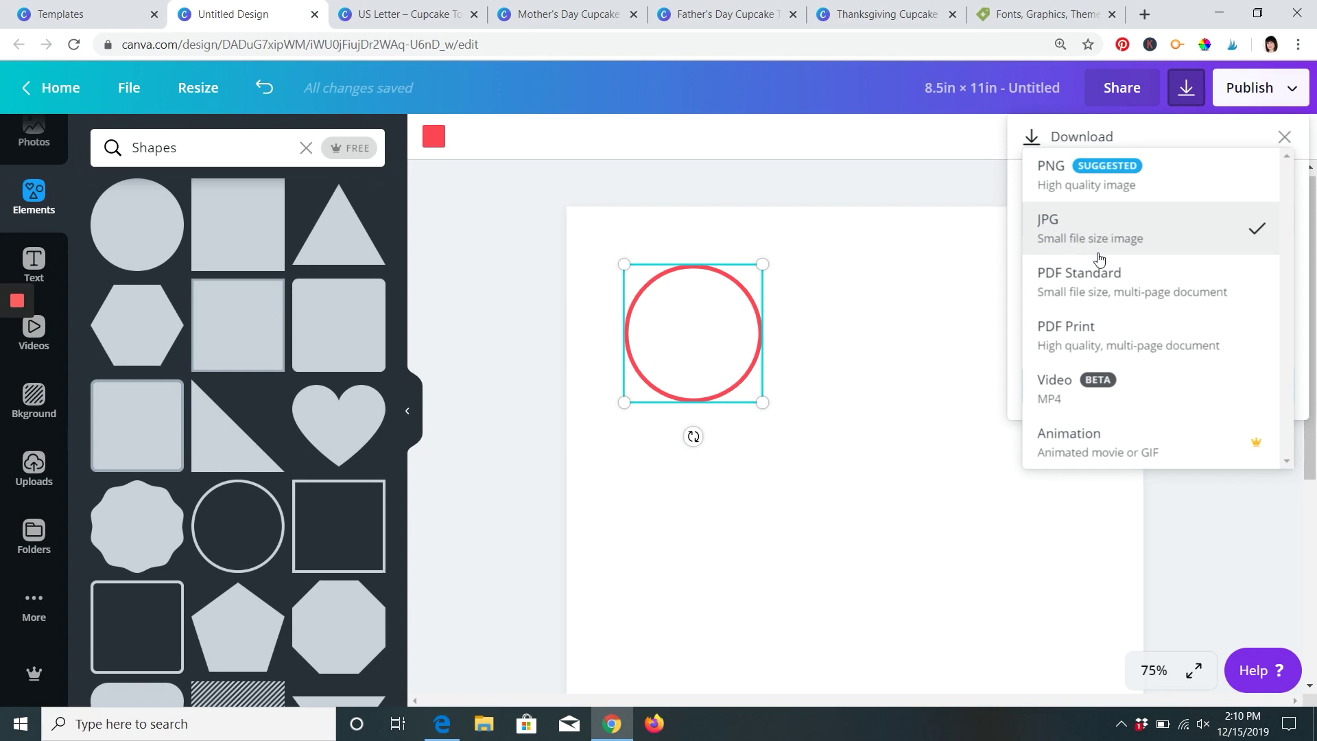
left_click(1074, 331)
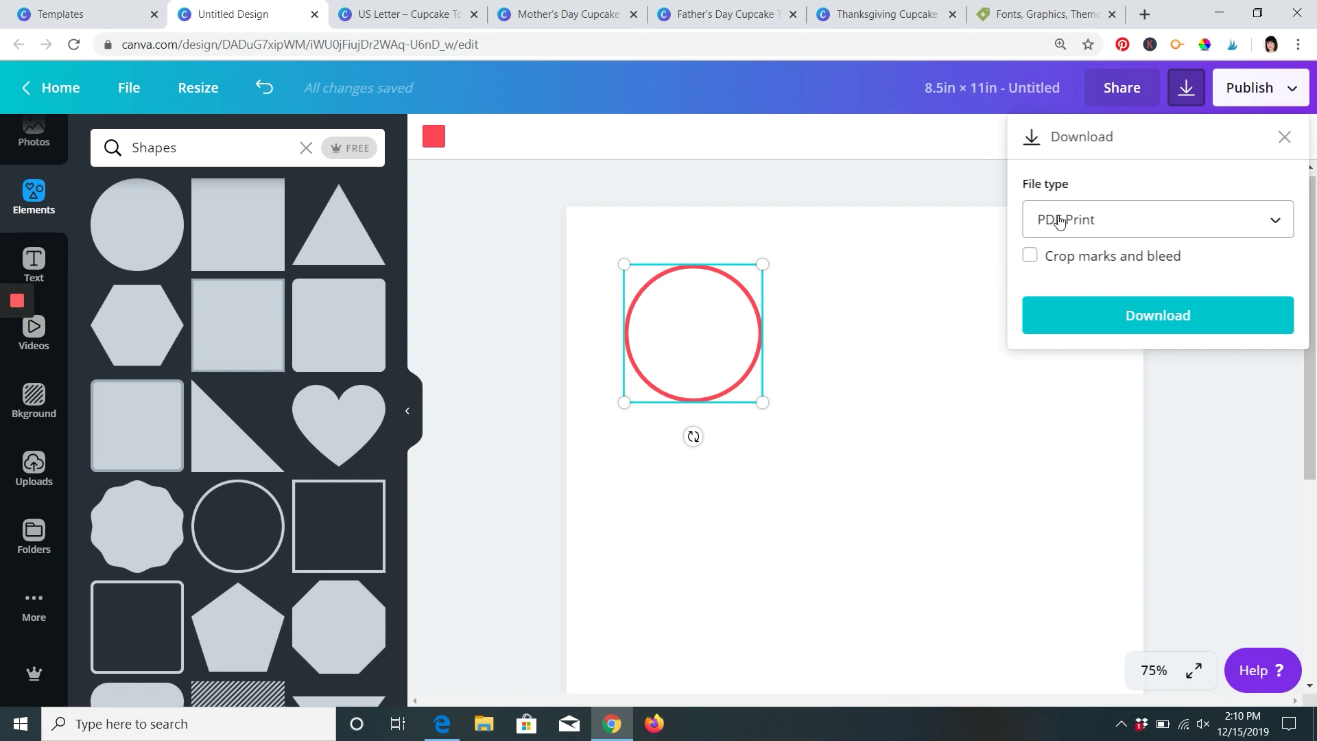
left_click(1103, 313)
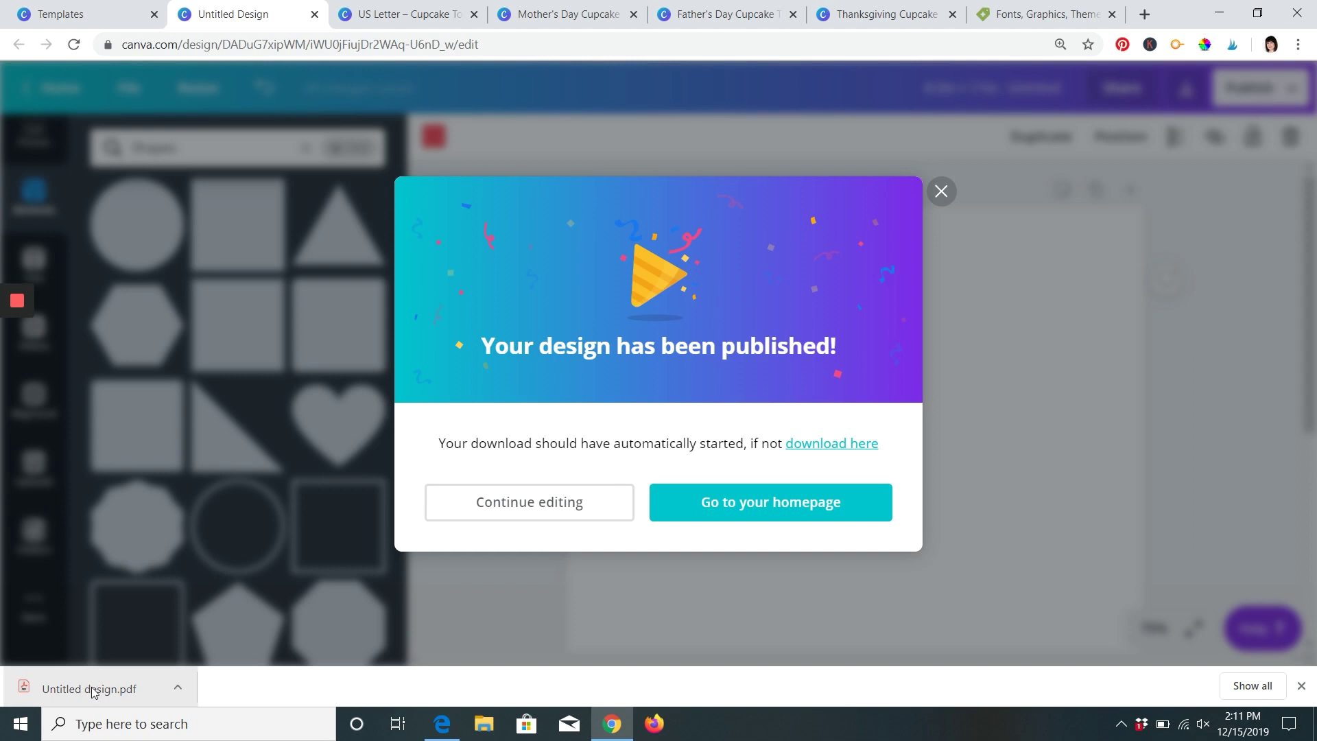
- Check the downloaded Untitled design.pdf, cancel saving another copy, and return to the design with the download confirmation dismissed
left_click(91, 687)
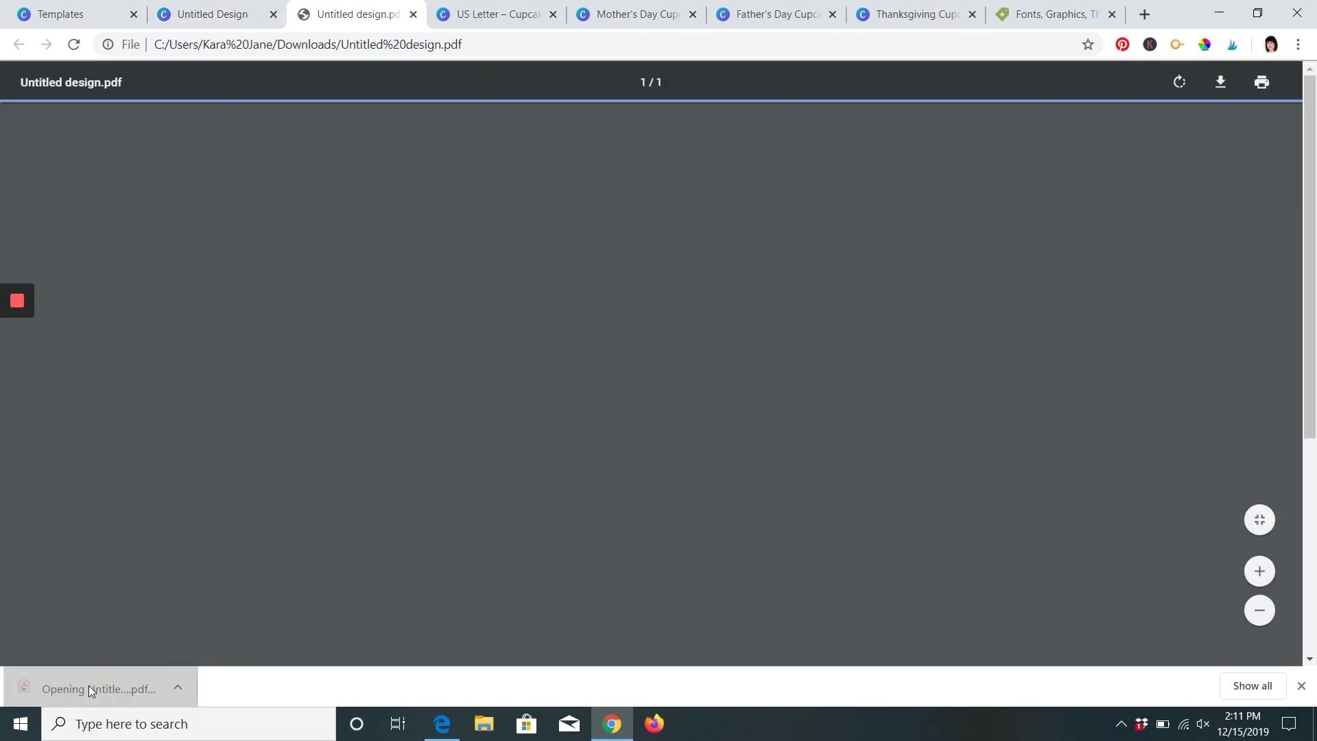
scroll(662, 336, "down", 2)
scroll(663, 335, "up", 2)
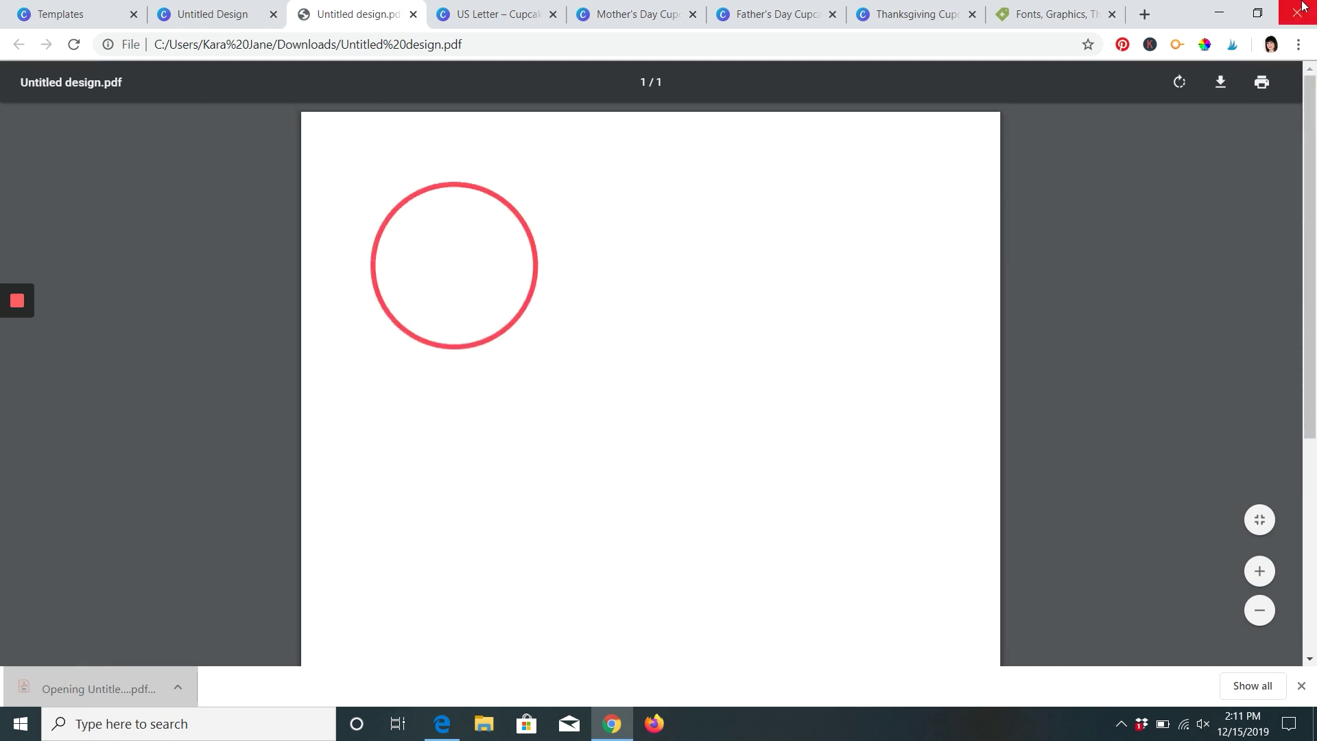
left_click(1220, 84)
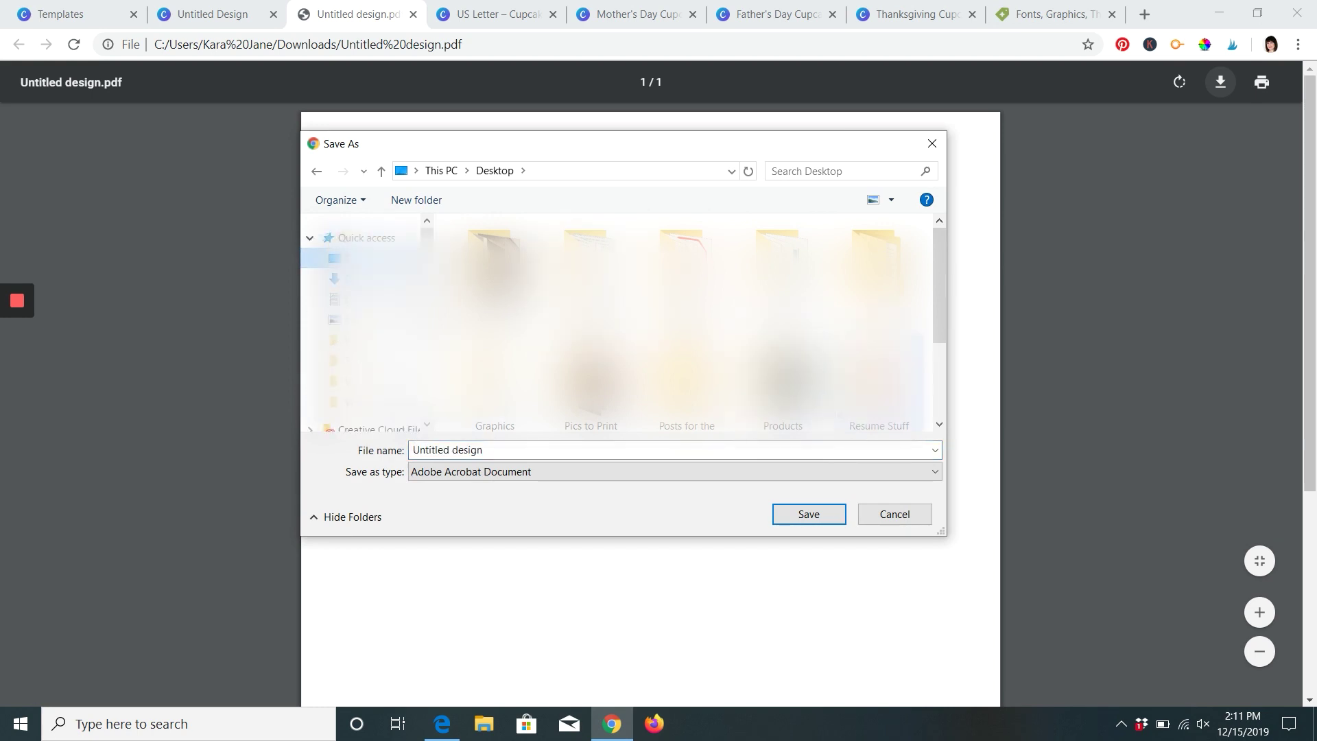
left_click(932, 144)
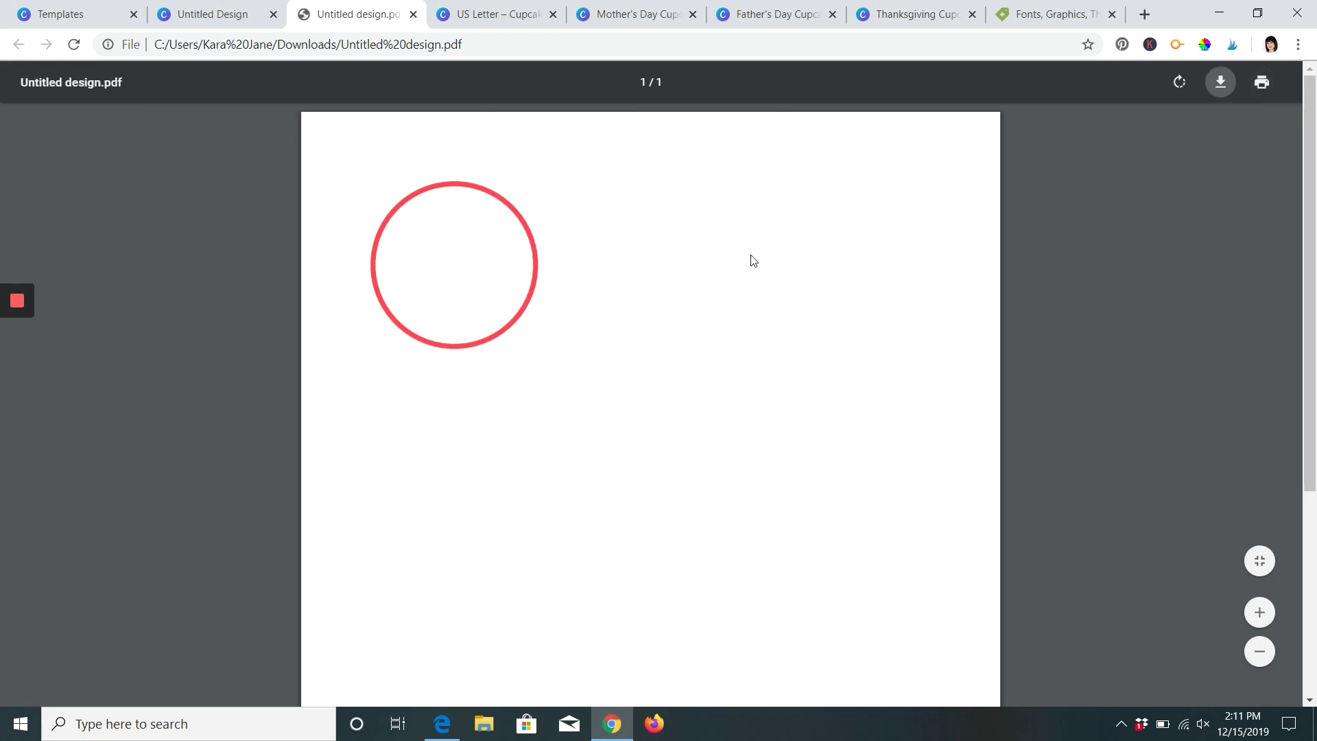
left_click(412, 14)
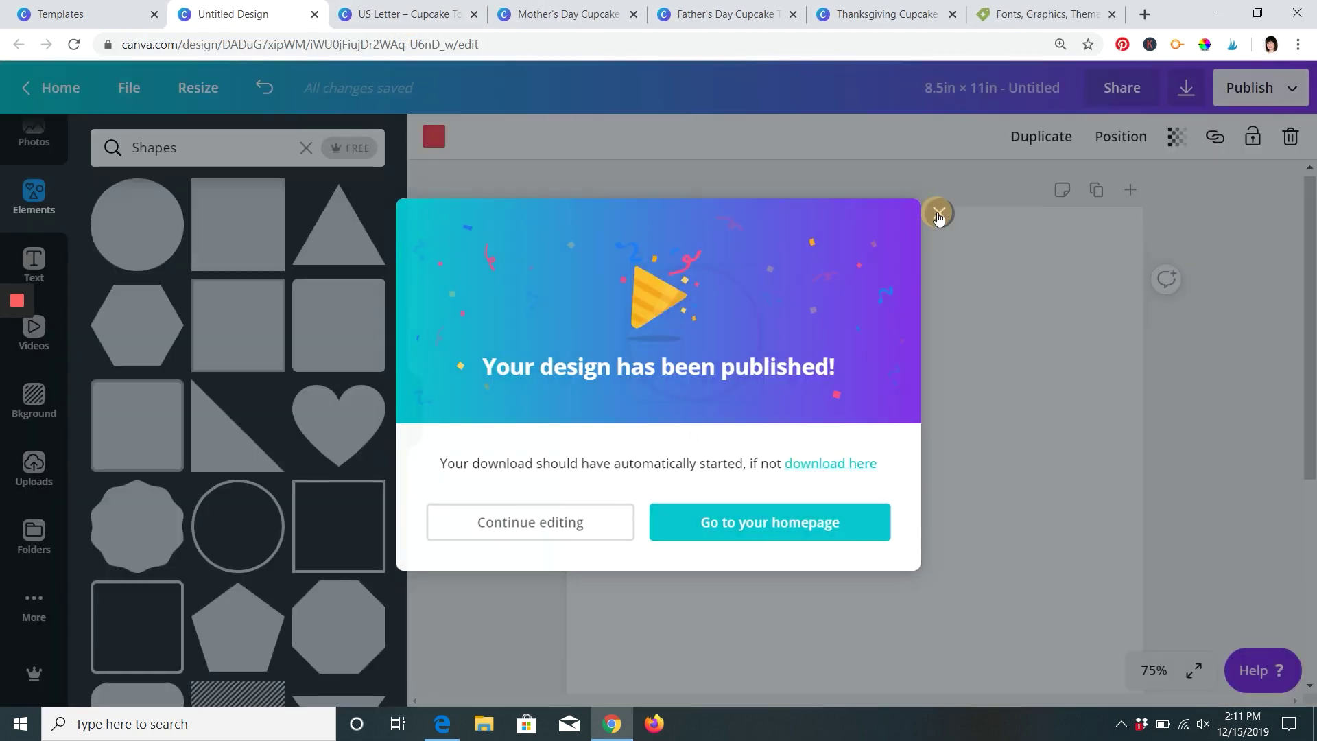
left_click(938, 213)
left_click(522, 336)
left_click(699, 334)
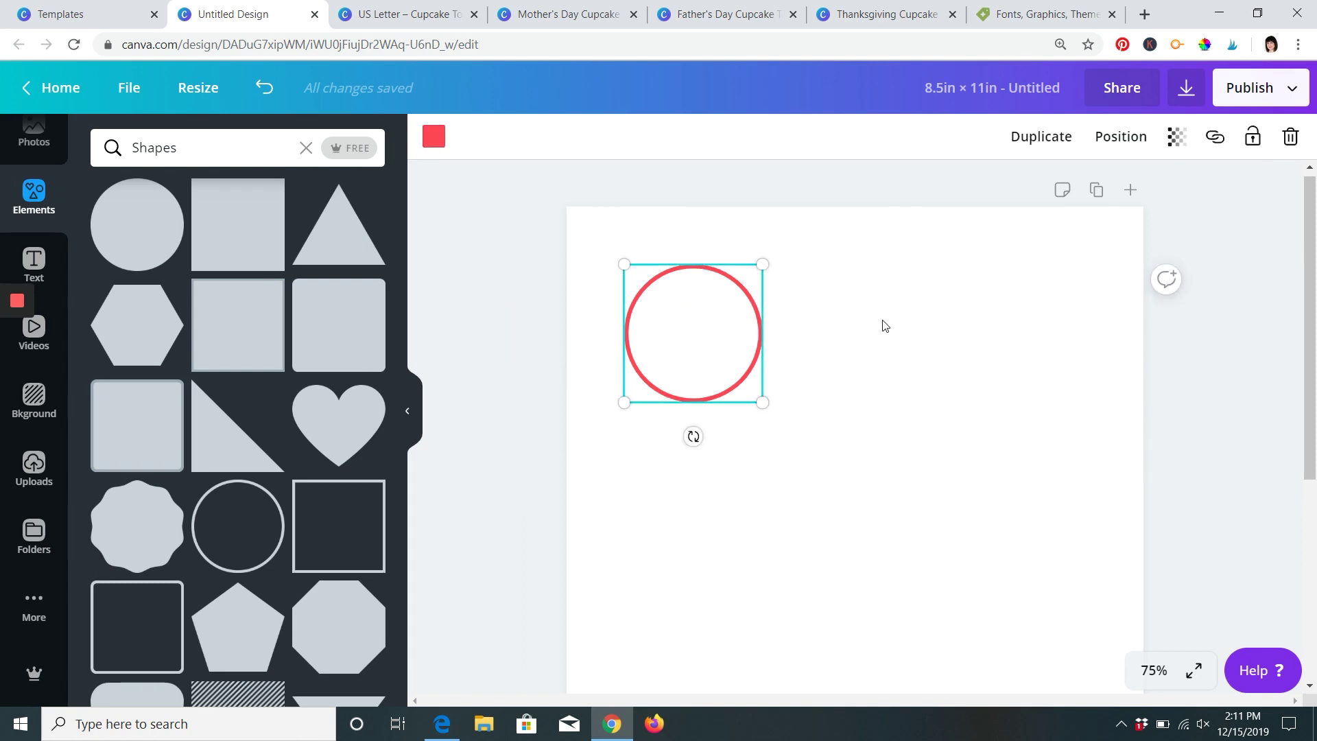
scroll(902, 558, "down", 2)
scroll(923, 564, "up", 2)
scroll(1032, 526, "down", 3)
scroll(1031, 526, "up", 3)
left_click(517, 298)
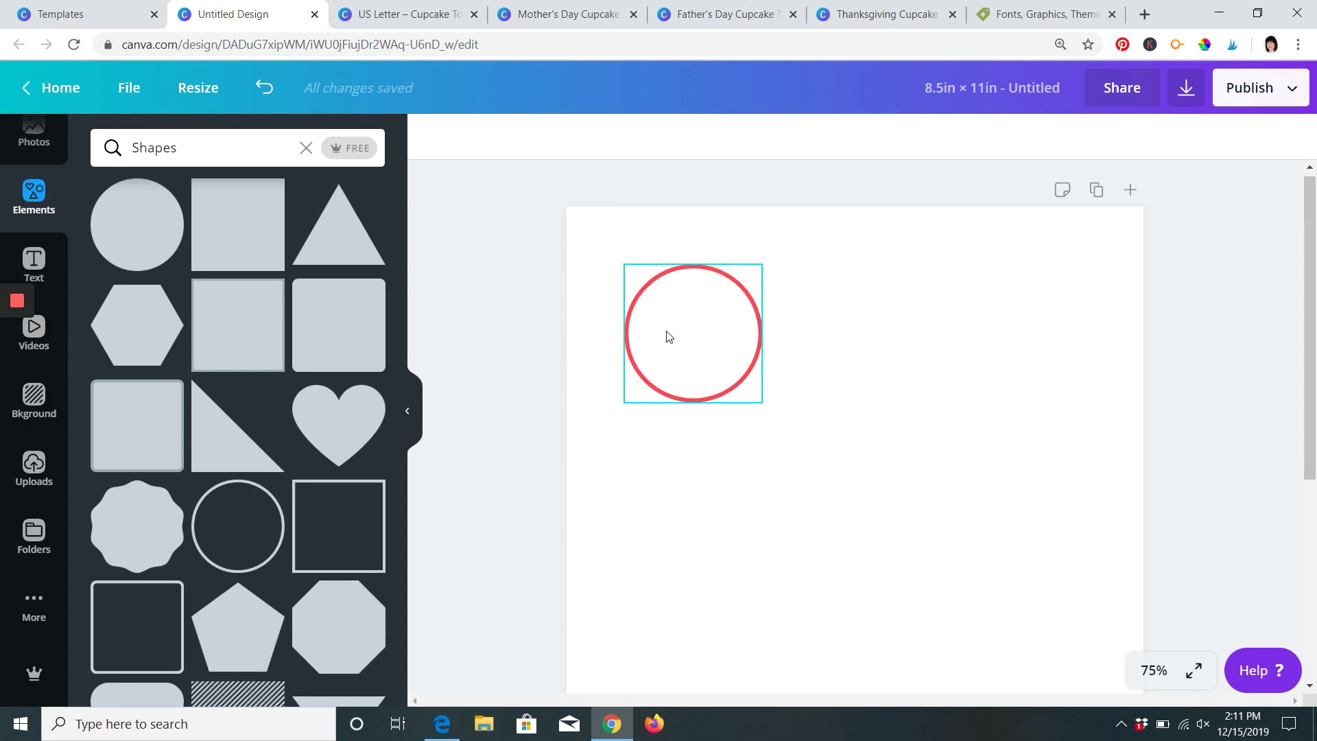
- Browse the element library's categories, including frames, stickers, charts, gradients, lines, illustrations and icons
left_click(38, 213)
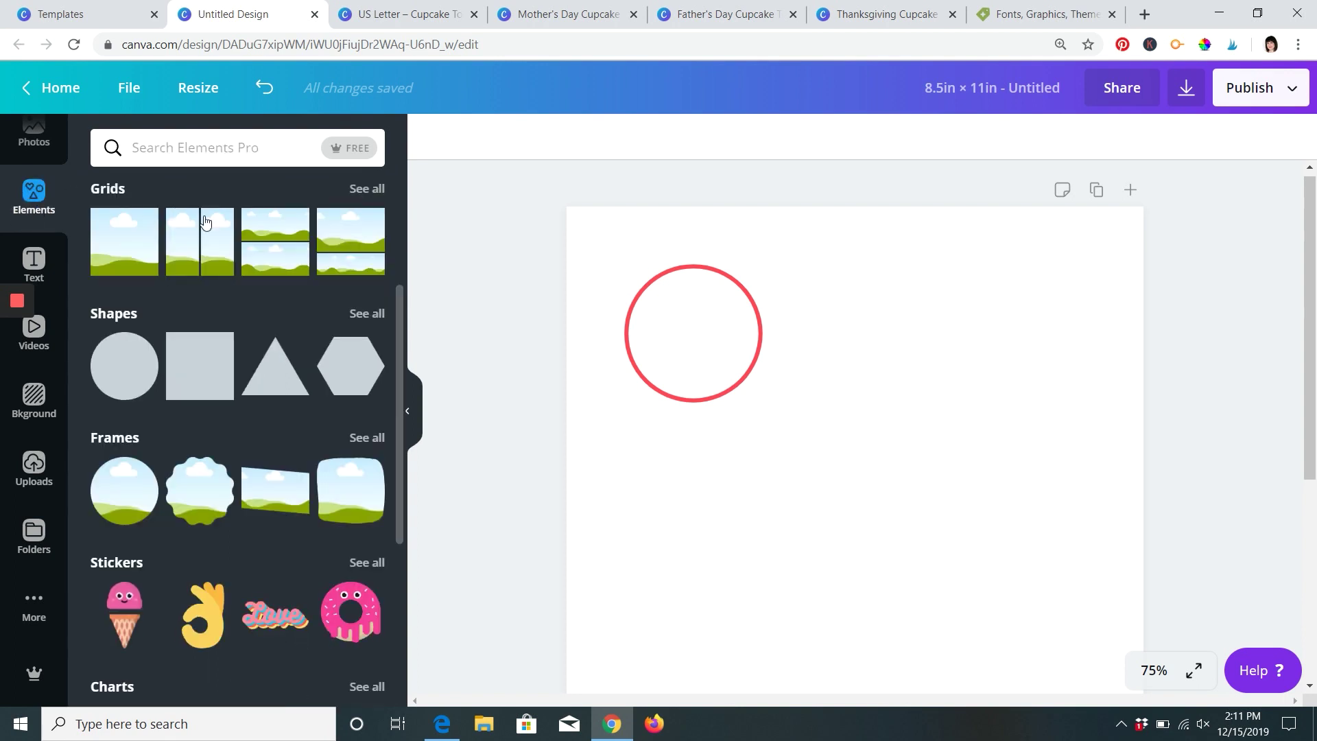
scroll(206, 378, "down", 4)
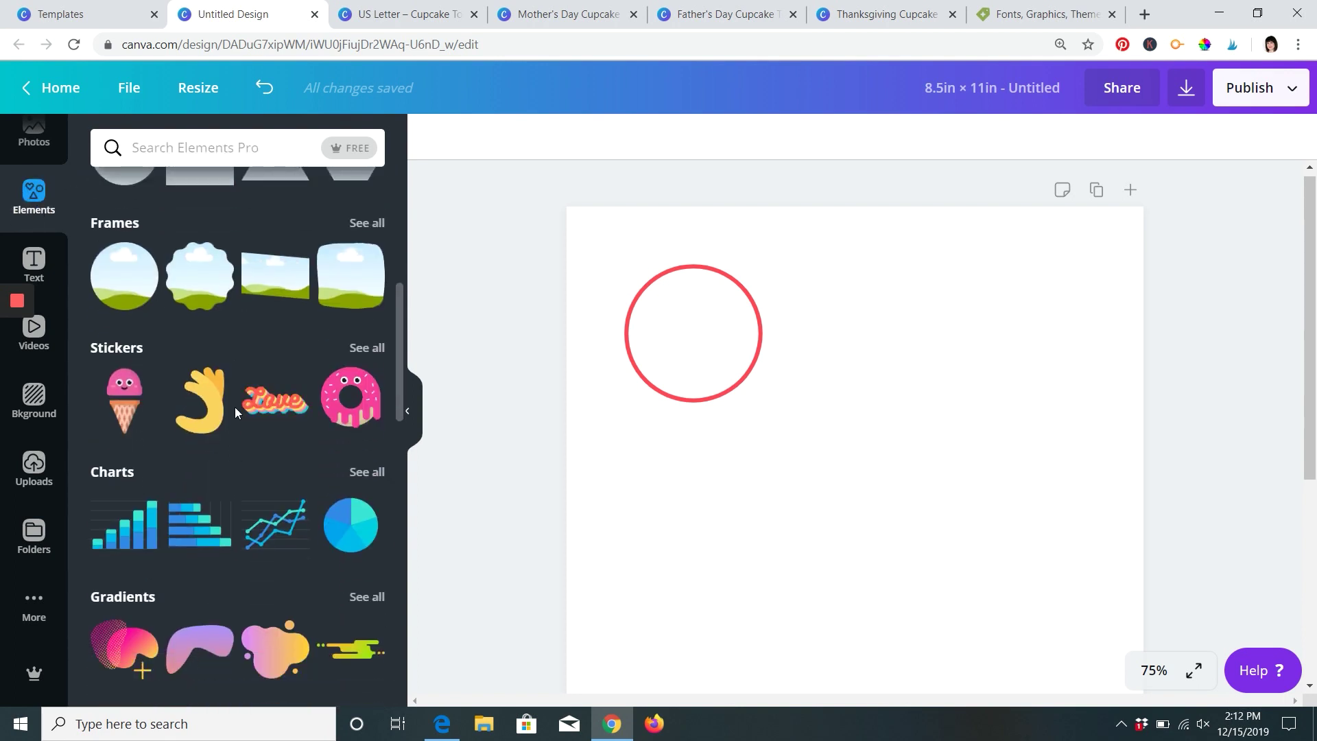
scroll(268, 388, "down", 1)
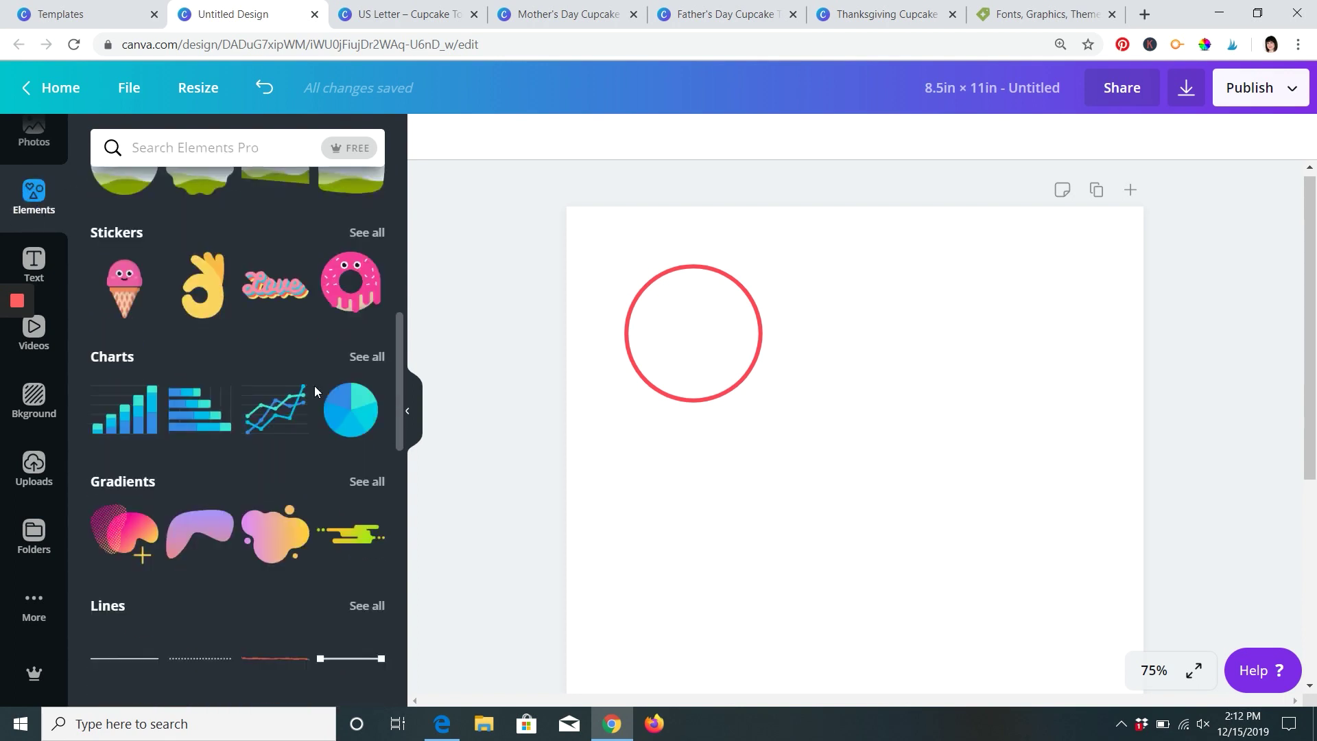
scroll(267, 425, "down", 1)
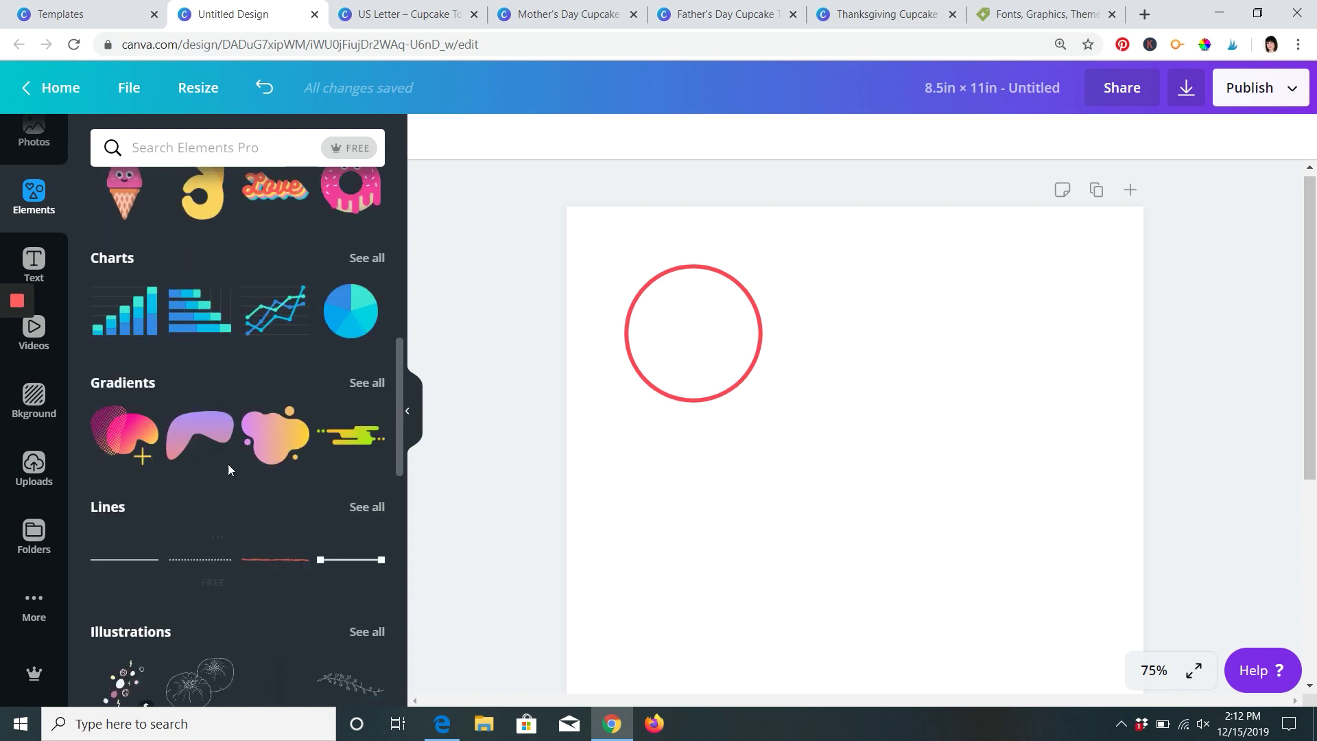
scroll(236, 500, "down", 2)
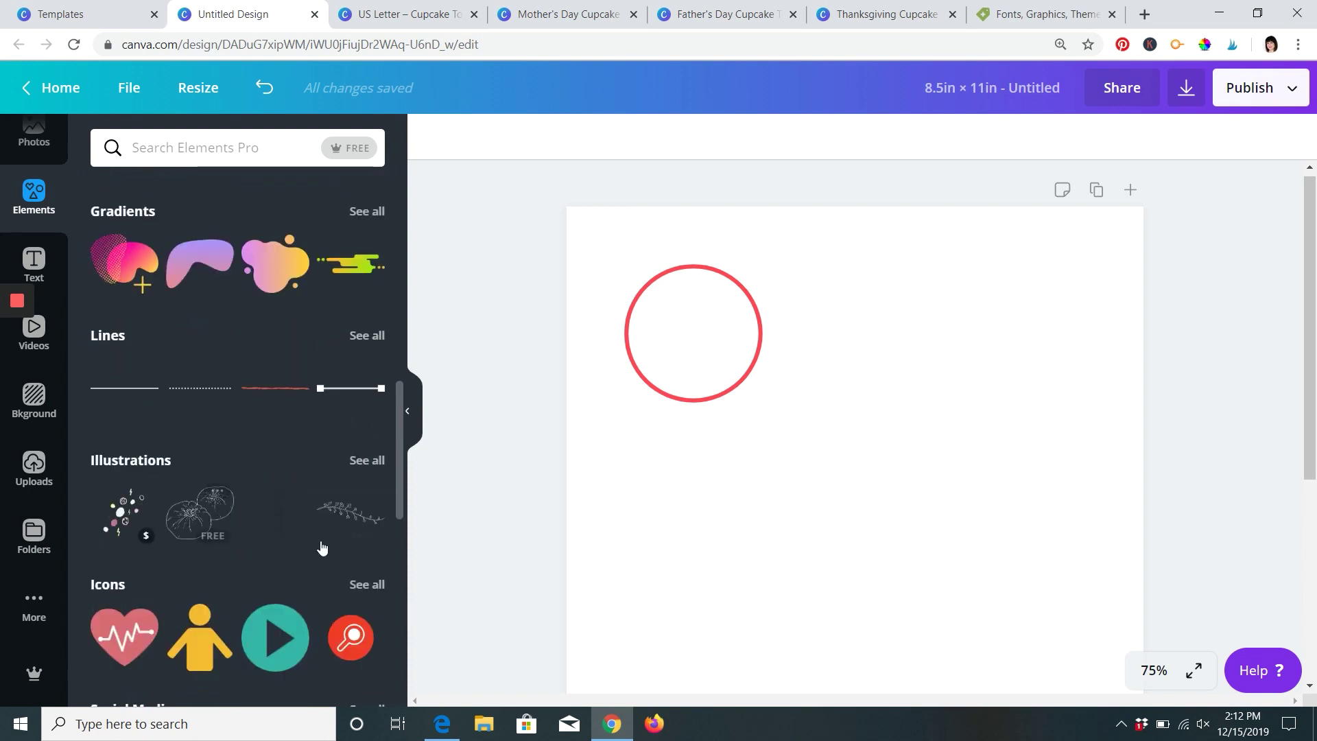
scroll(197, 617, "down", 2)
scroll(215, 529, "up", 11)
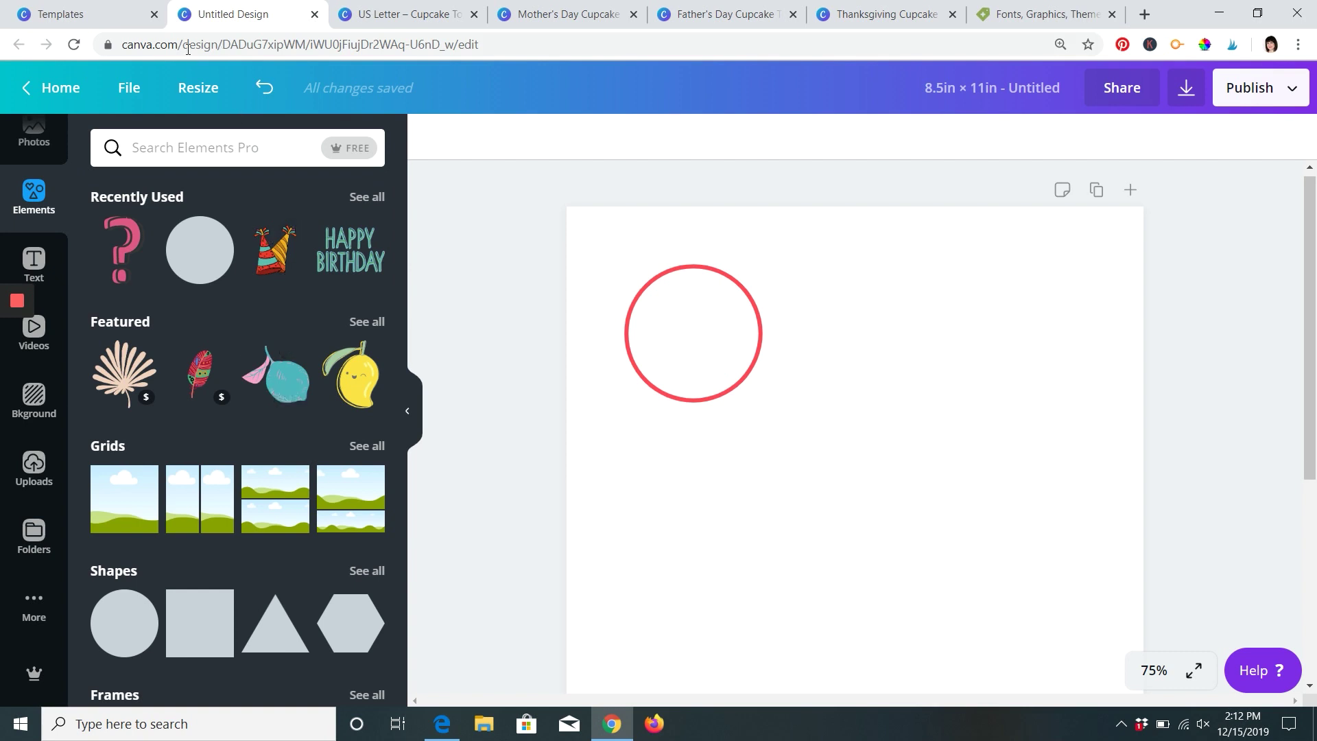
- Clear the recent searches in the element library
left_click(205, 145)
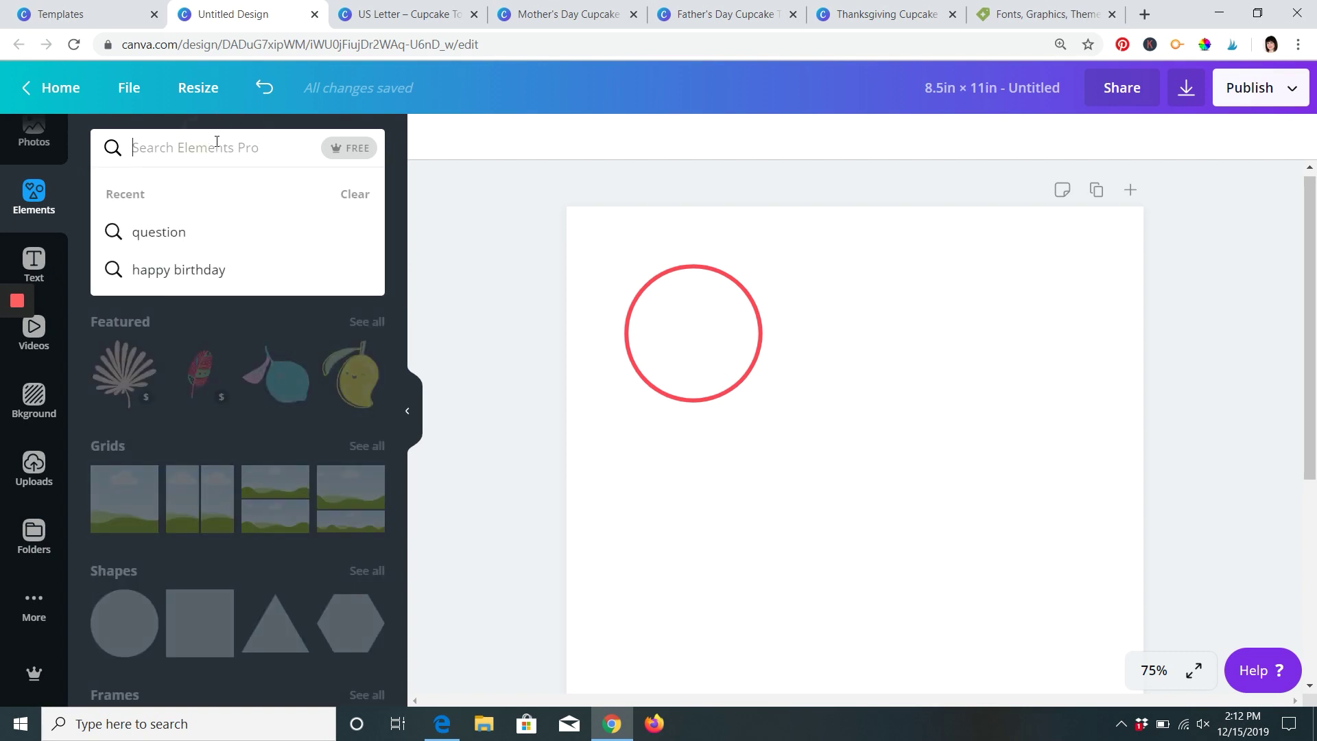
left_click(354, 194)
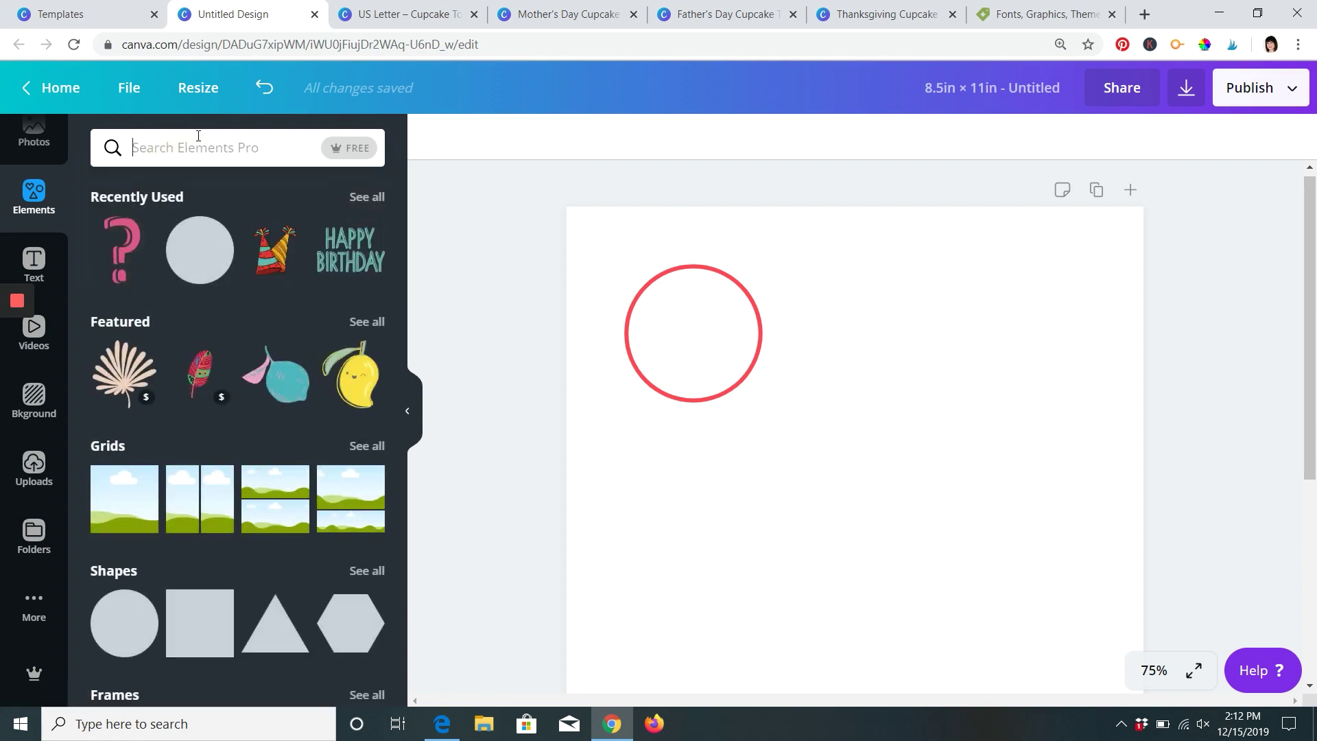
- Search the element library for "love" and limit the results to free elements
type("love")
key("Return")
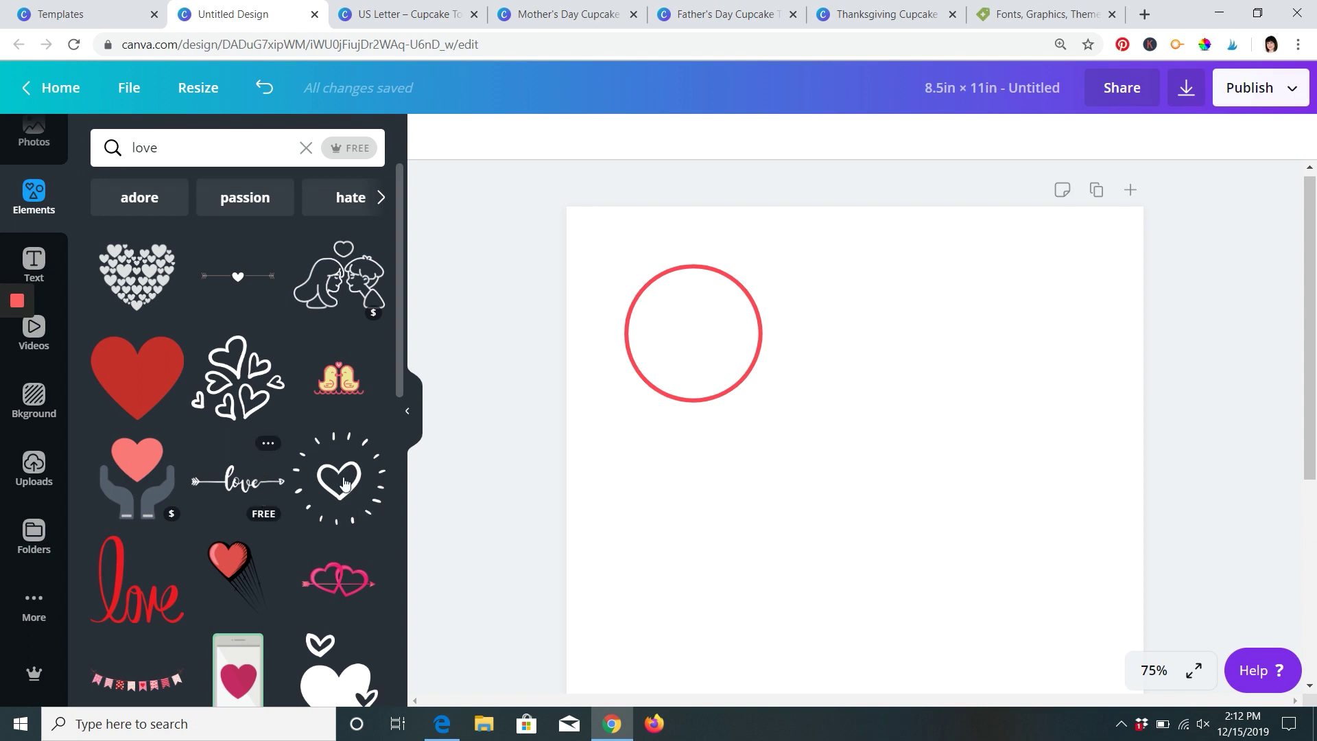
left_click(354, 149)
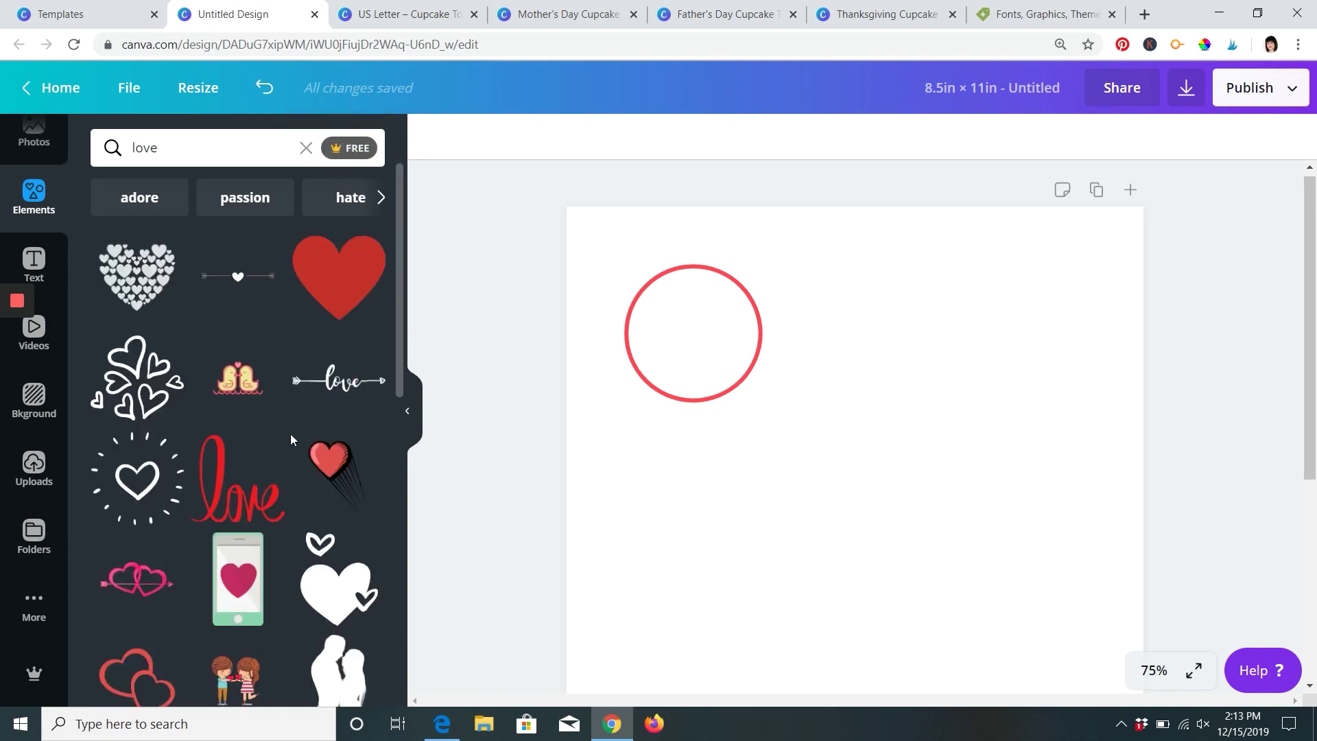
- Try the free couple silhouette, shrunk to about 1 × 1.6 in, centred inside the circle, and delete it
scroll(225, 572, "down", 3)
scroll(224, 572, "down", 3)
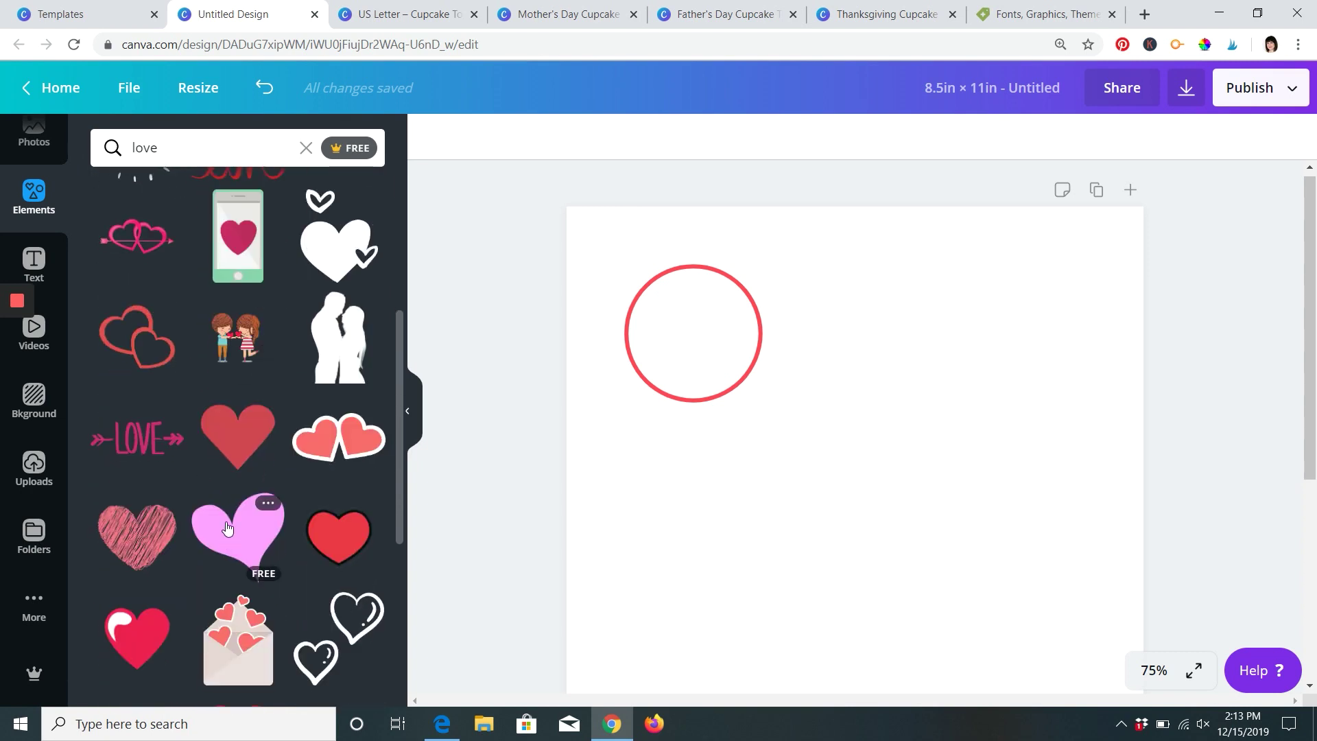
left_click(336, 350)
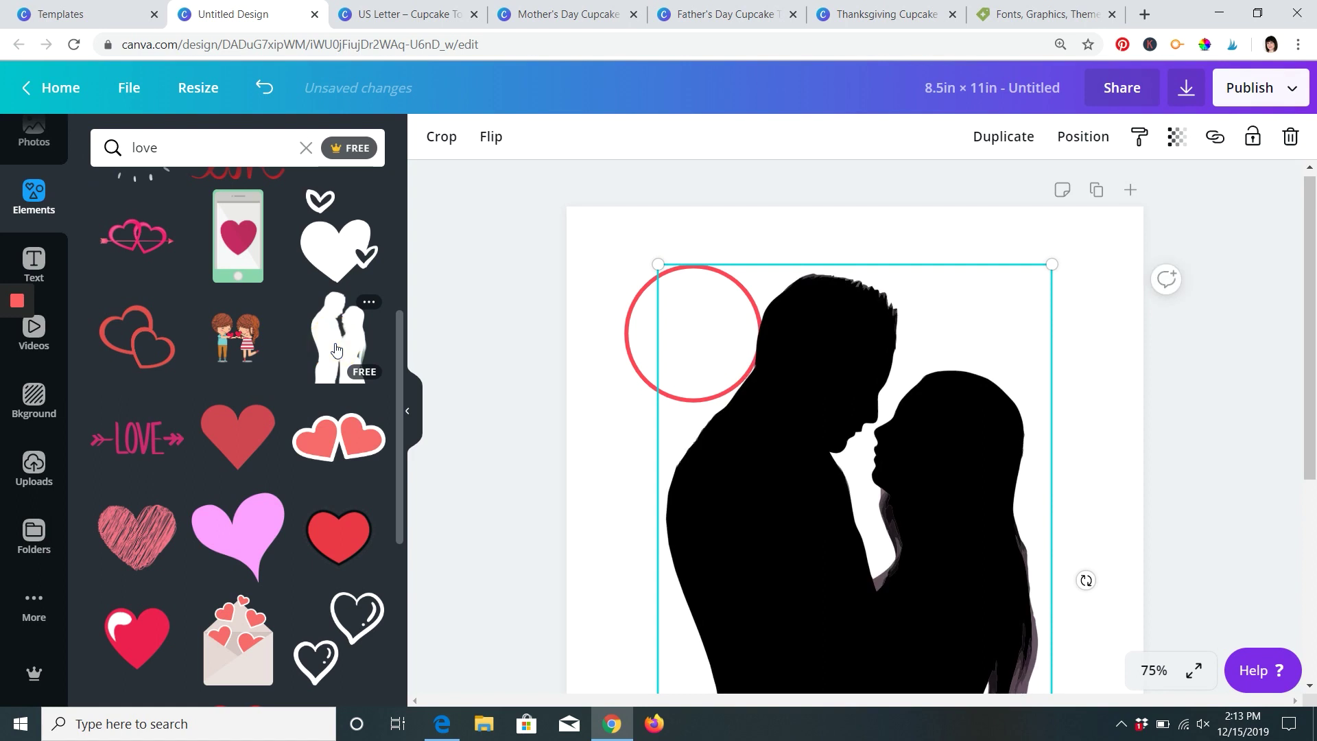
left_click_drag(790, 422, 703, 436)
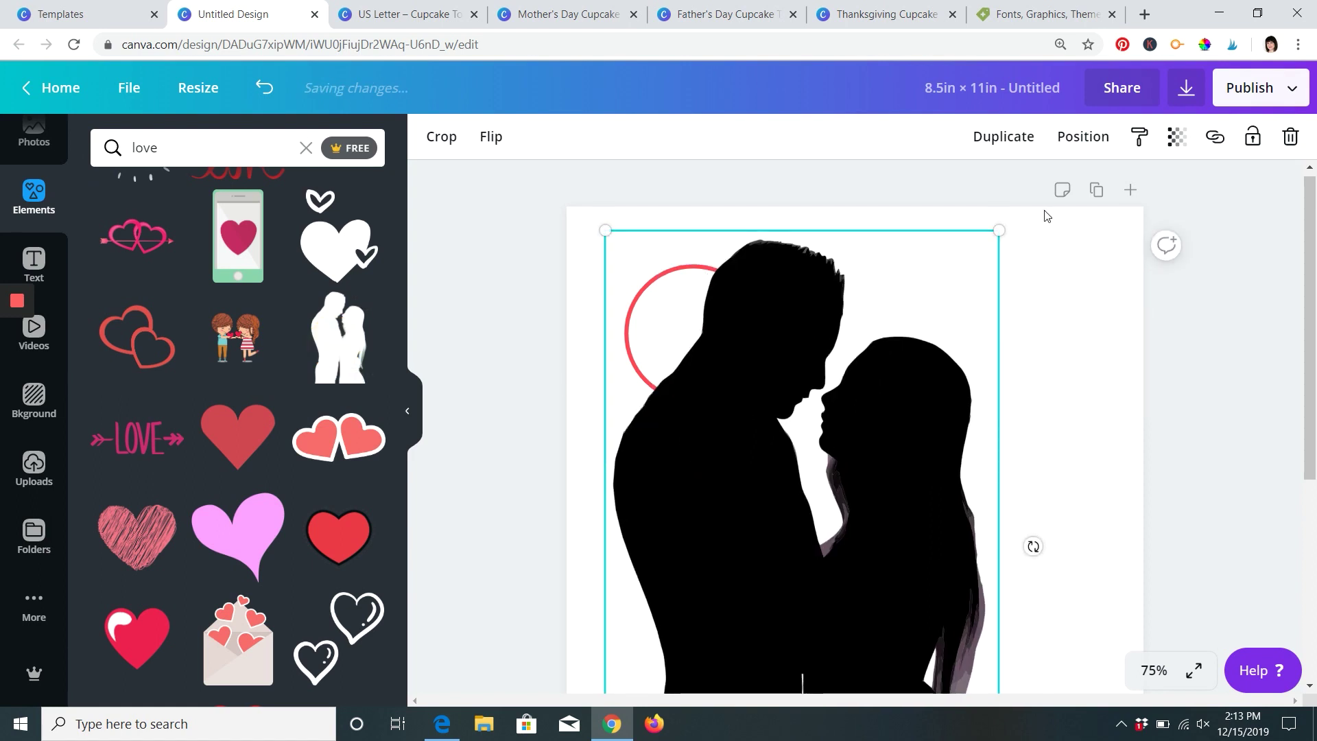
left_click_drag(998, 230, 695, 538)
left_click_drag(760, 611, 693, 405)
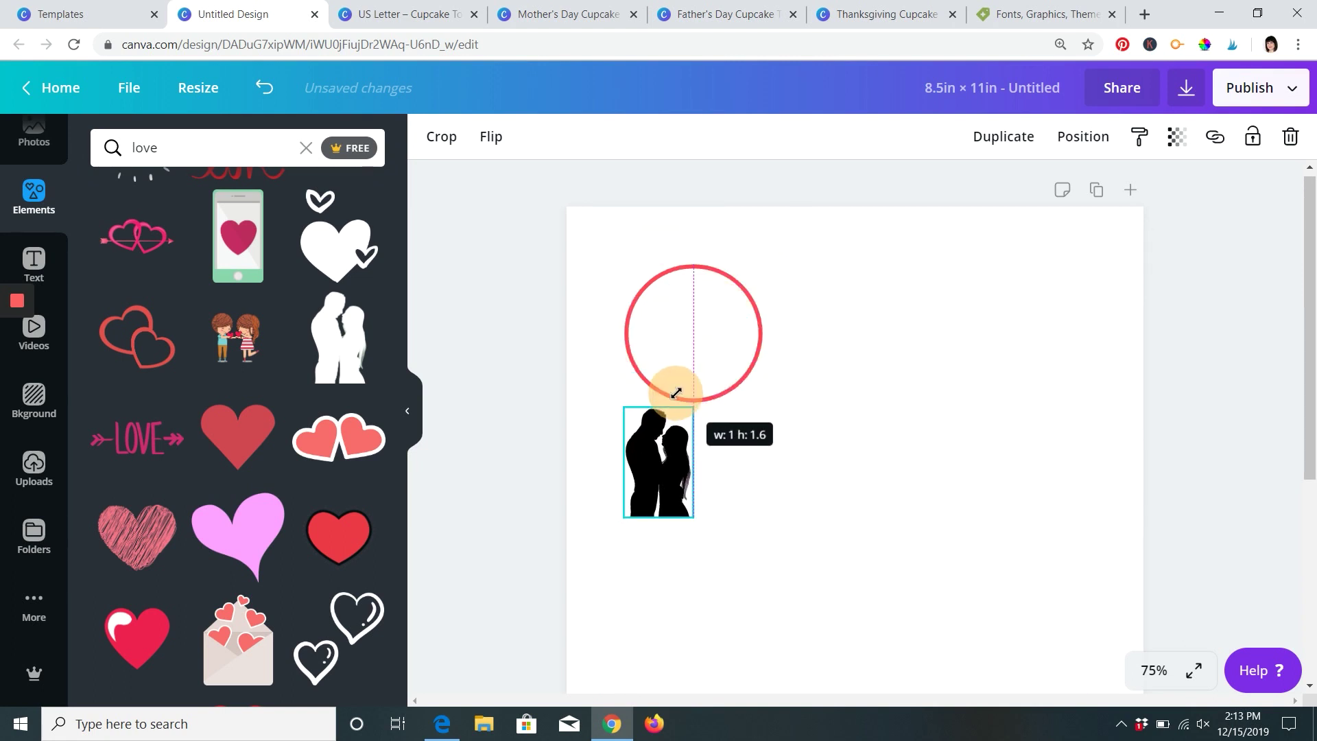
left_click_drag(663, 464, 699, 335)
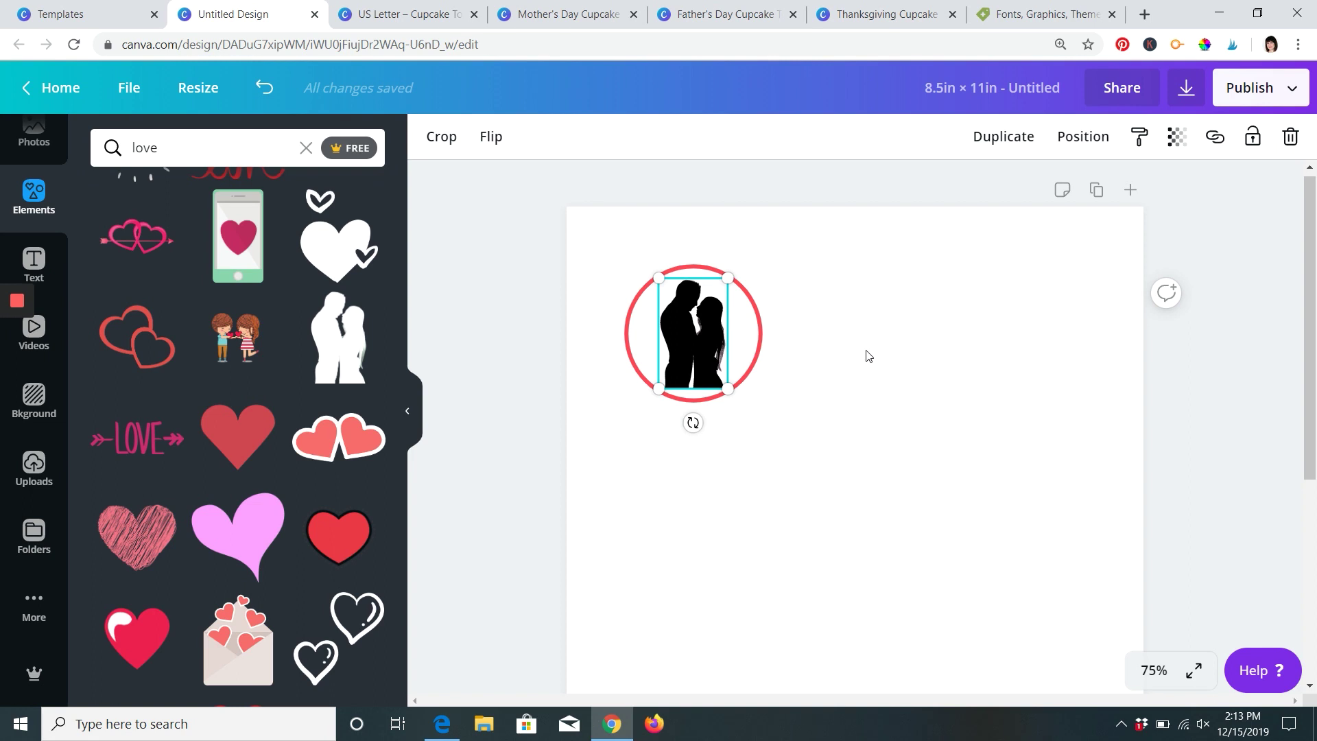
key("Delete")
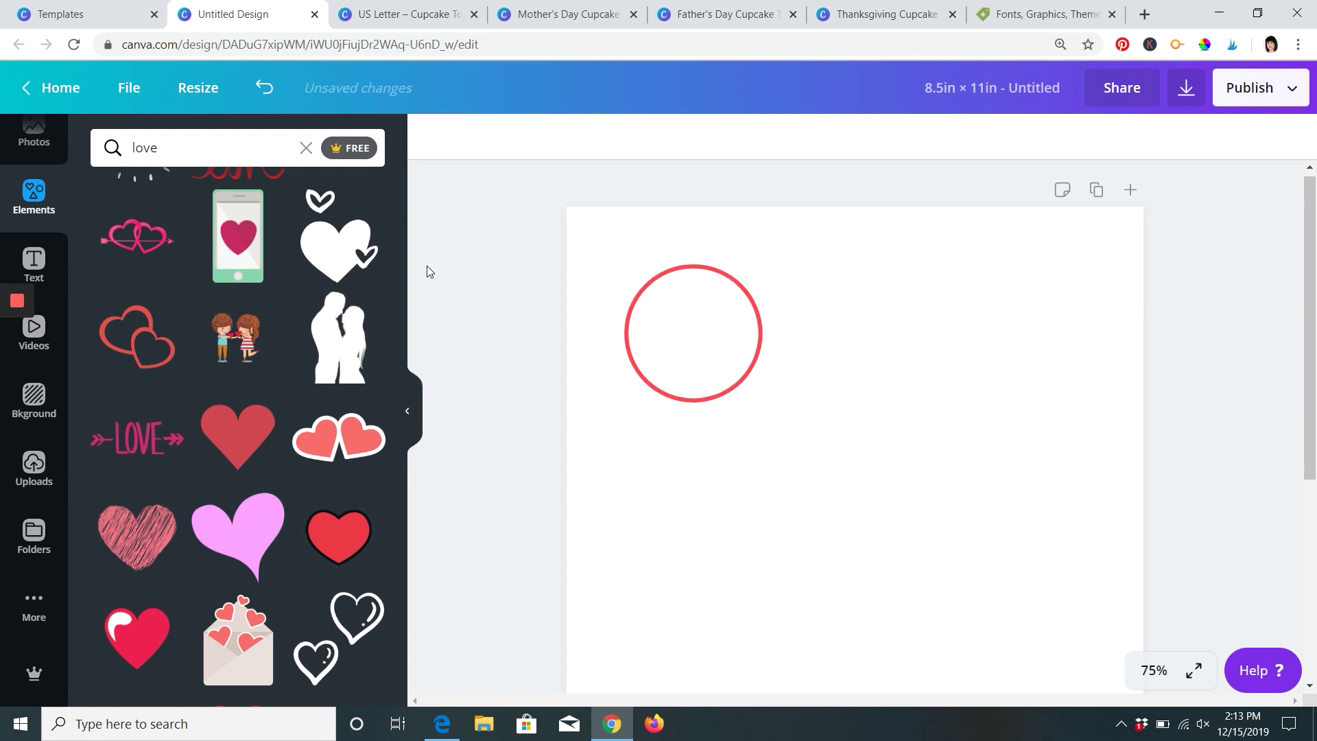
- Add the free scribbled red heart from the love results and shrink it to fit inside the circle, placed just below it
scroll(331, 473, "down", 2)
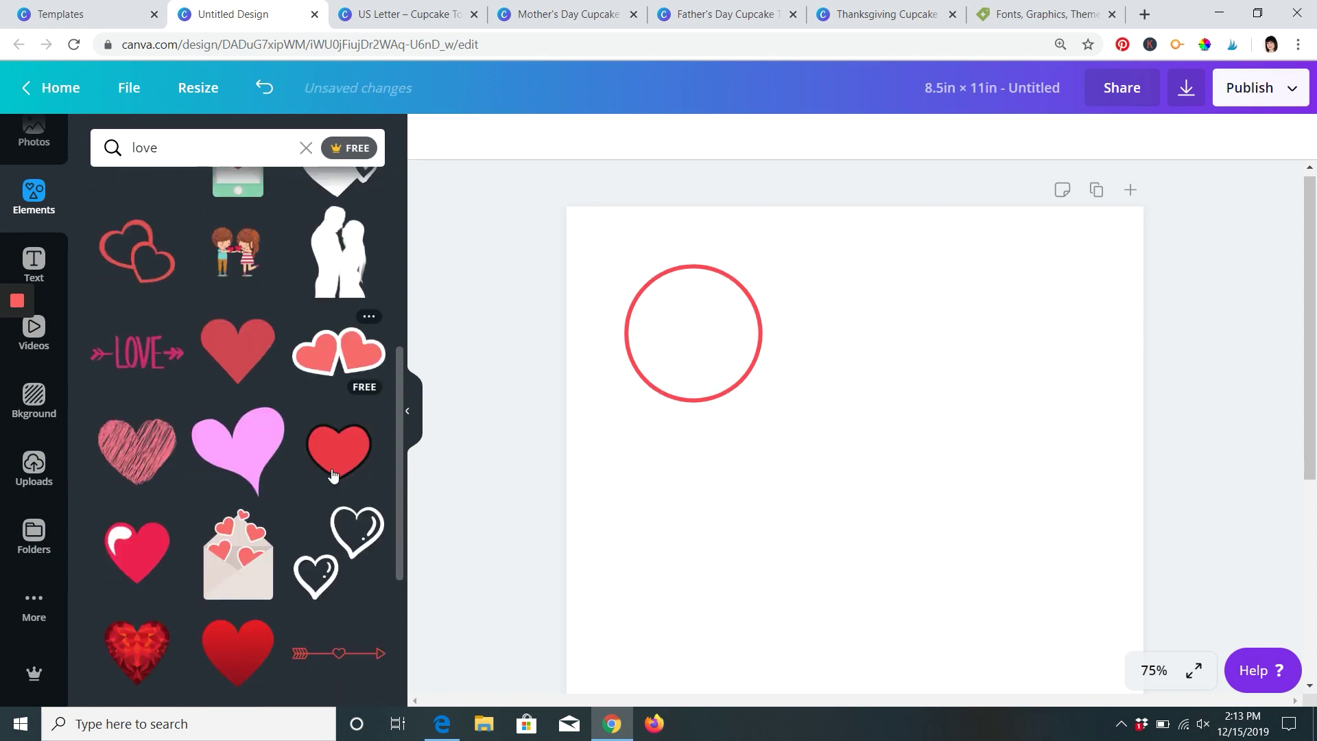
scroll(331, 474, "down", 2)
scroll(338, 462, "down", 4)
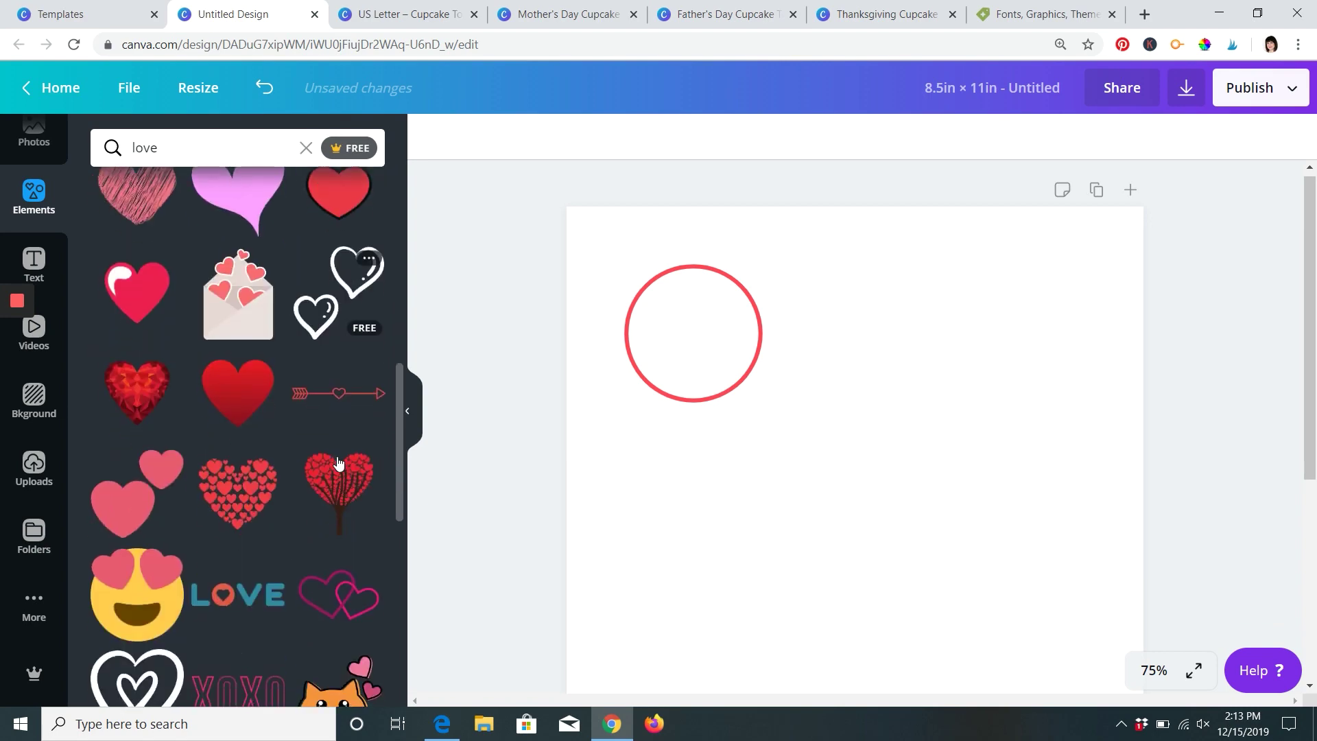
scroll(338, 462, "down", 7)
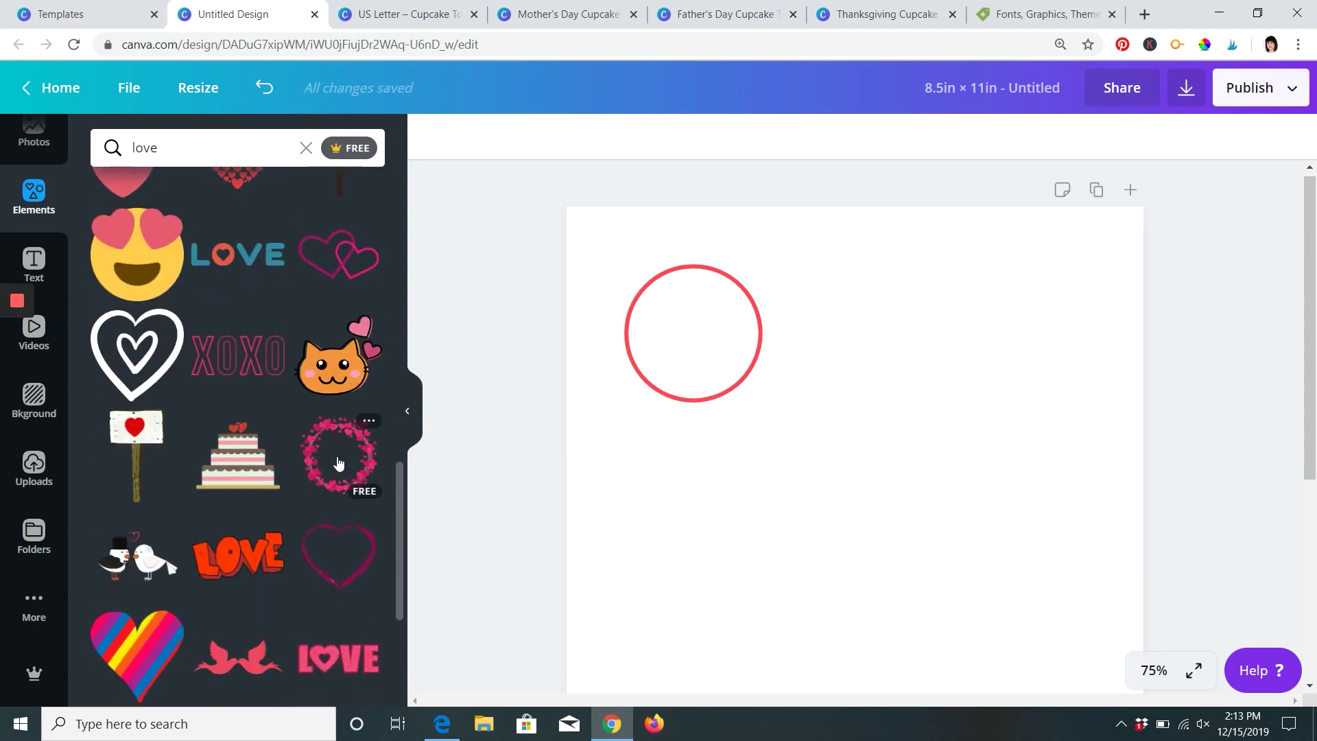
scroll(338, 461, "down", 7)
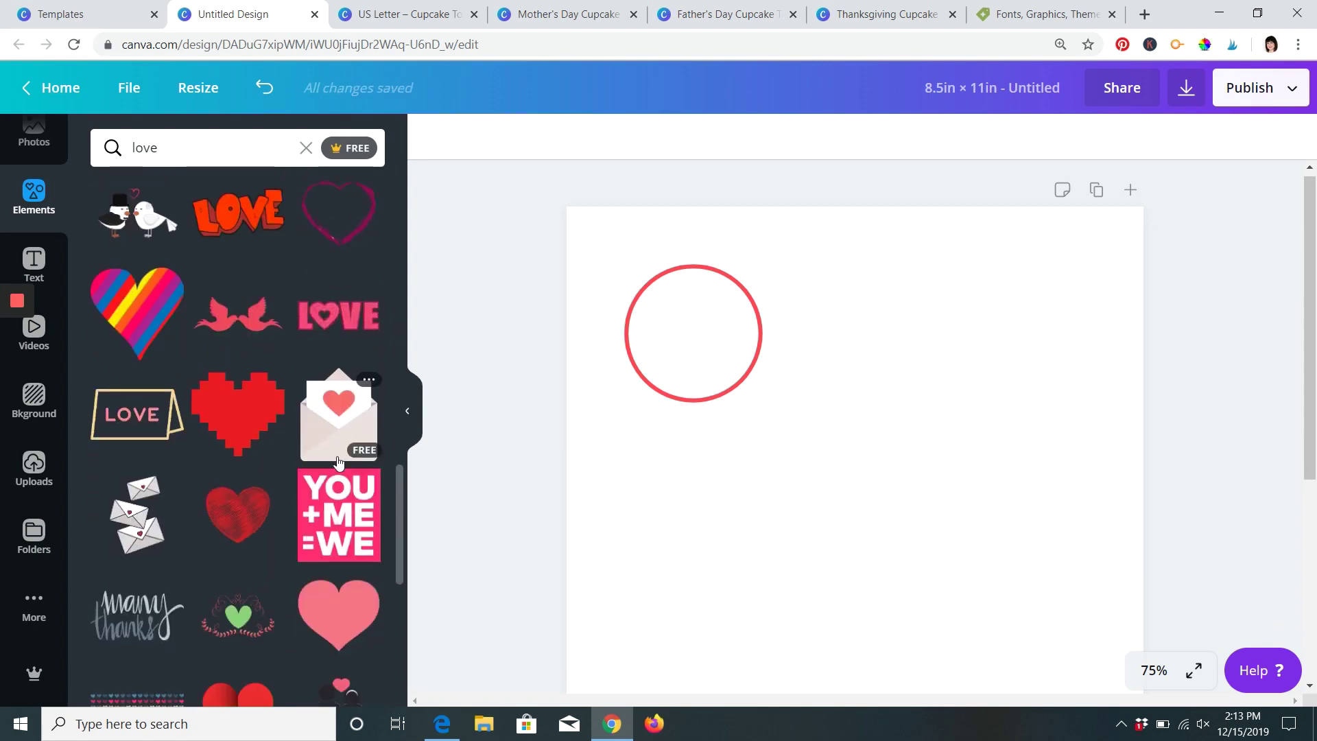
scroll(338, 462, "down", 5)
scroll(326, 462, "up", 2)
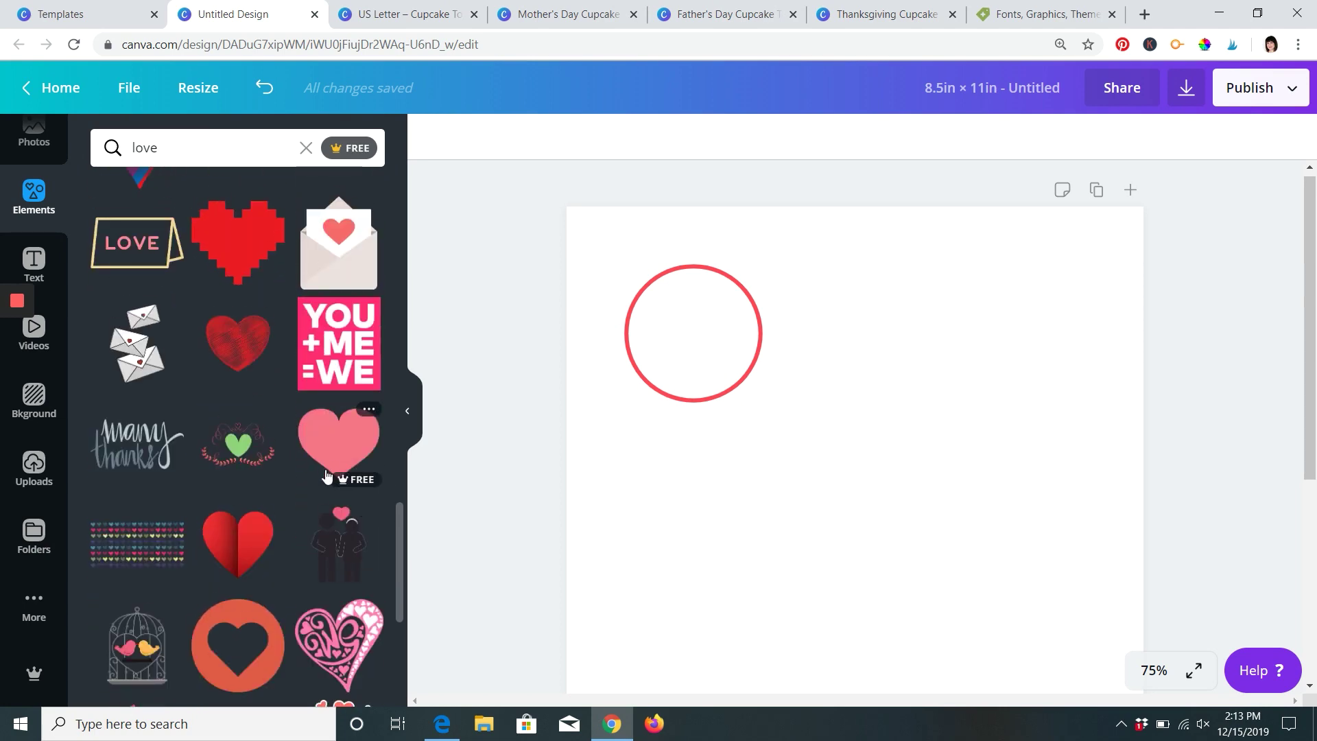
left_click(245, 345)
mouse_move(1086, 349)
left_mouse_down()
mouse_move(879, 535)
mouse_move(890, 544)
left_mouse_up()
left_click_drag(792, 622, 779, 371)
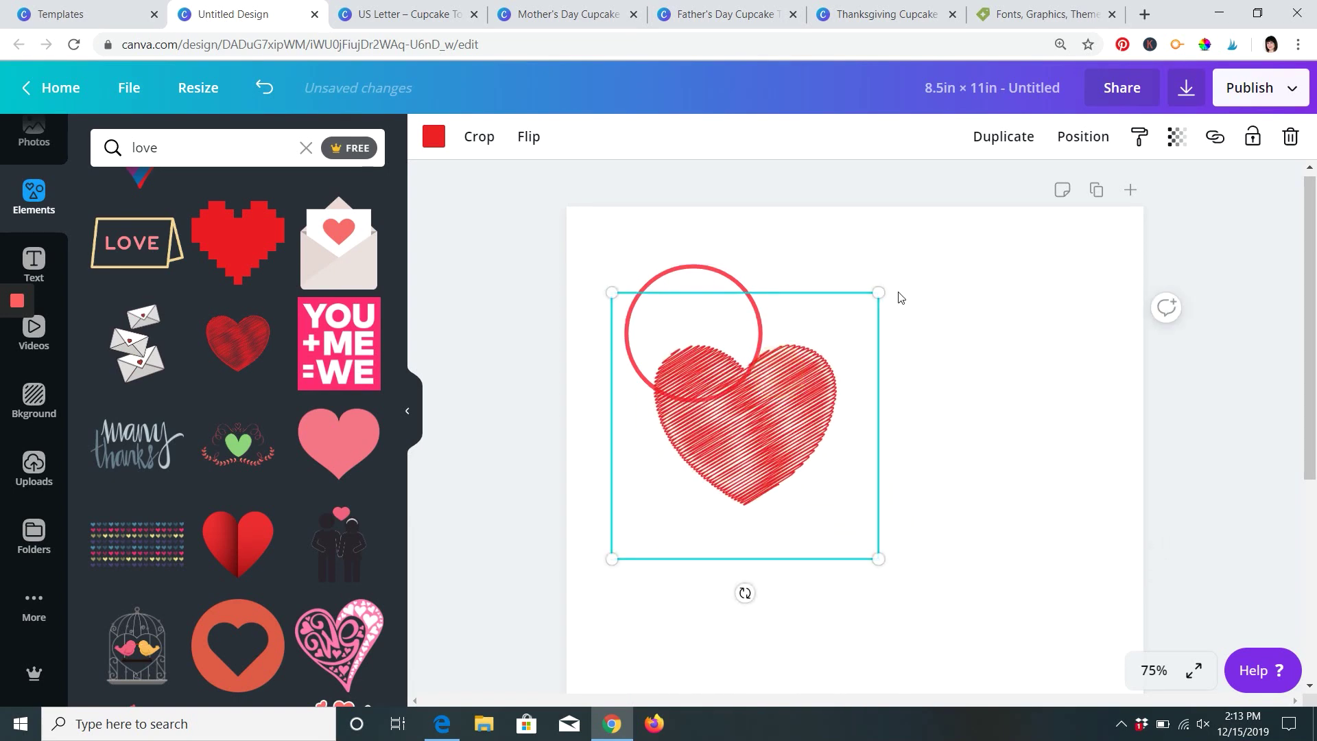
left_click_drag(881, 293, 725, 449)
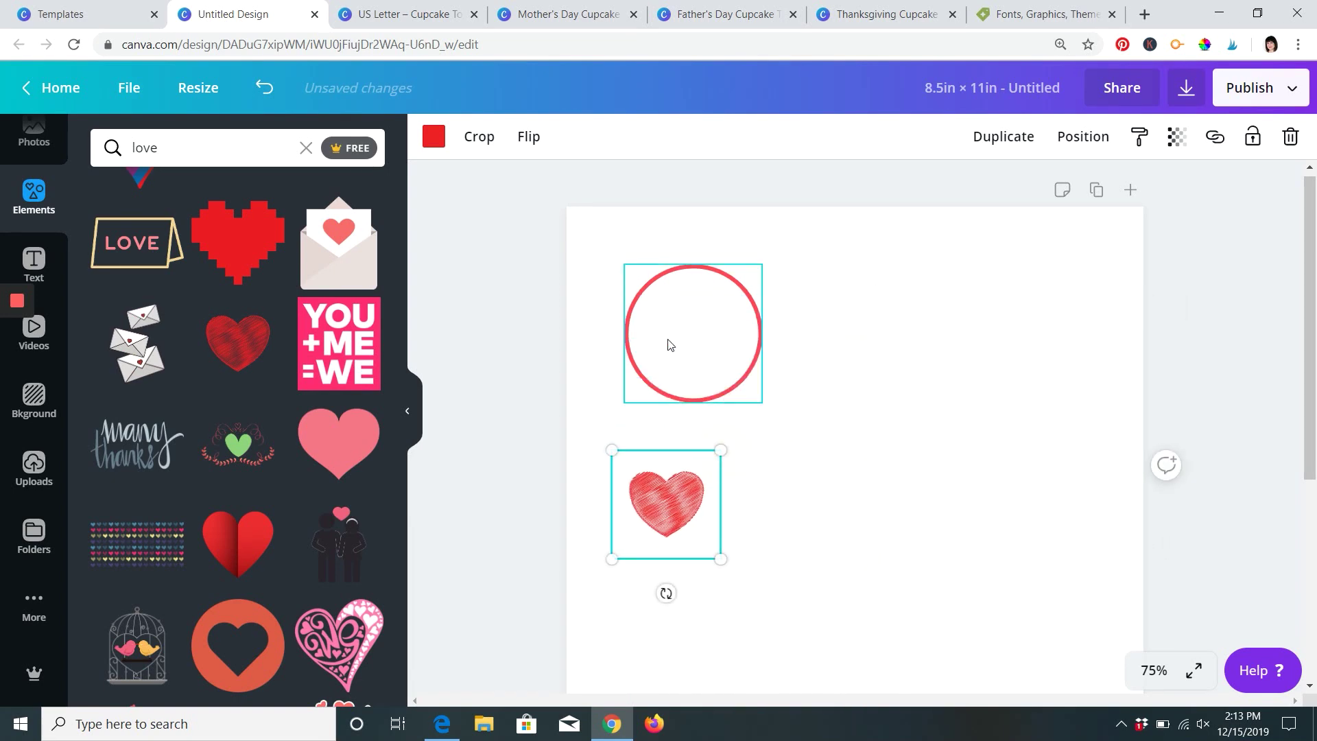
- Recolour the circle outline light grey and enlarge the circle slightly
left_click(661, 337)
left_click(434, 136)
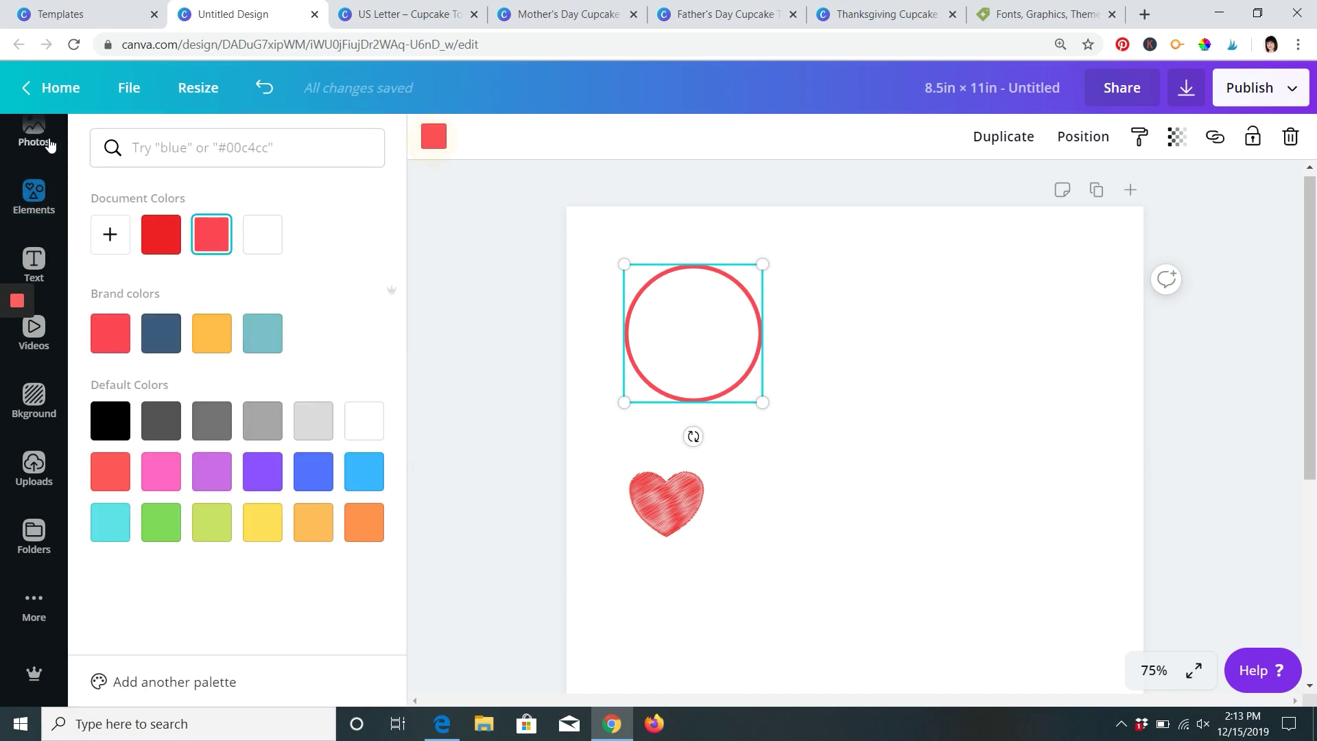
left_click(306, 429)
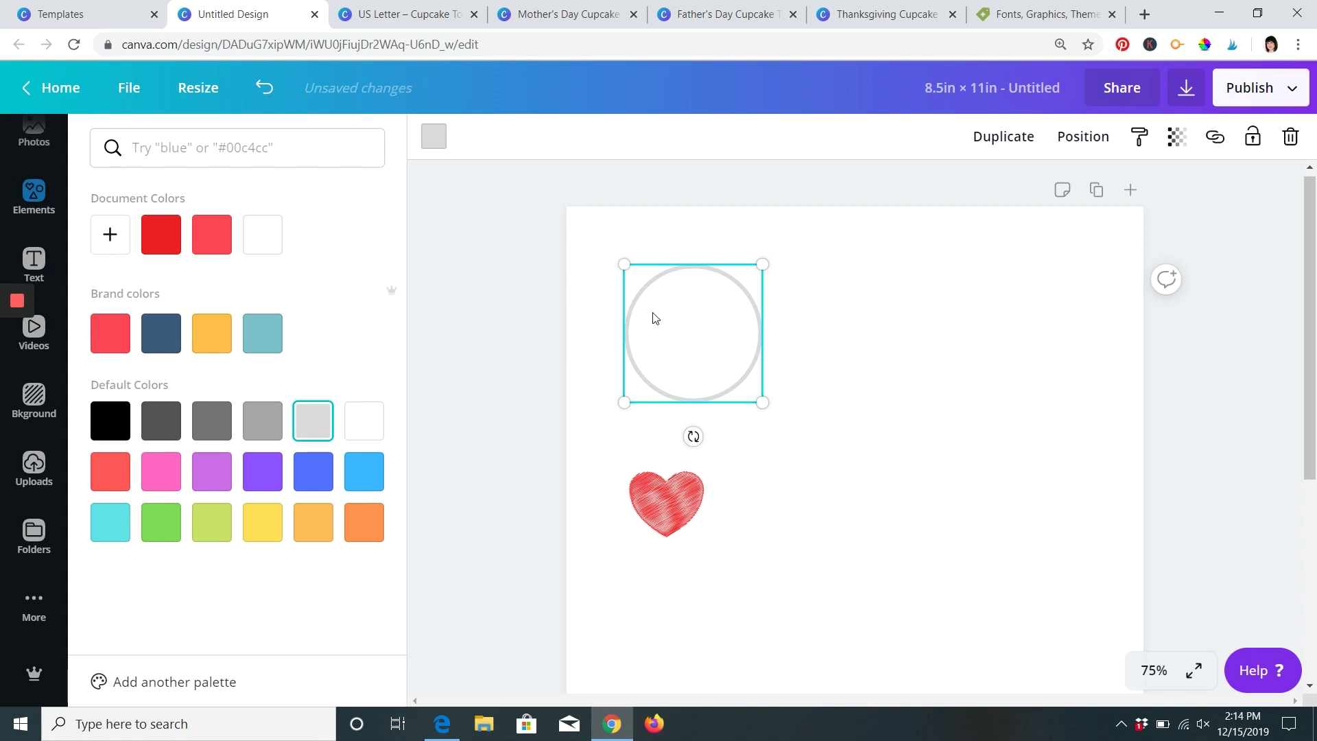
left_click(761, 267)
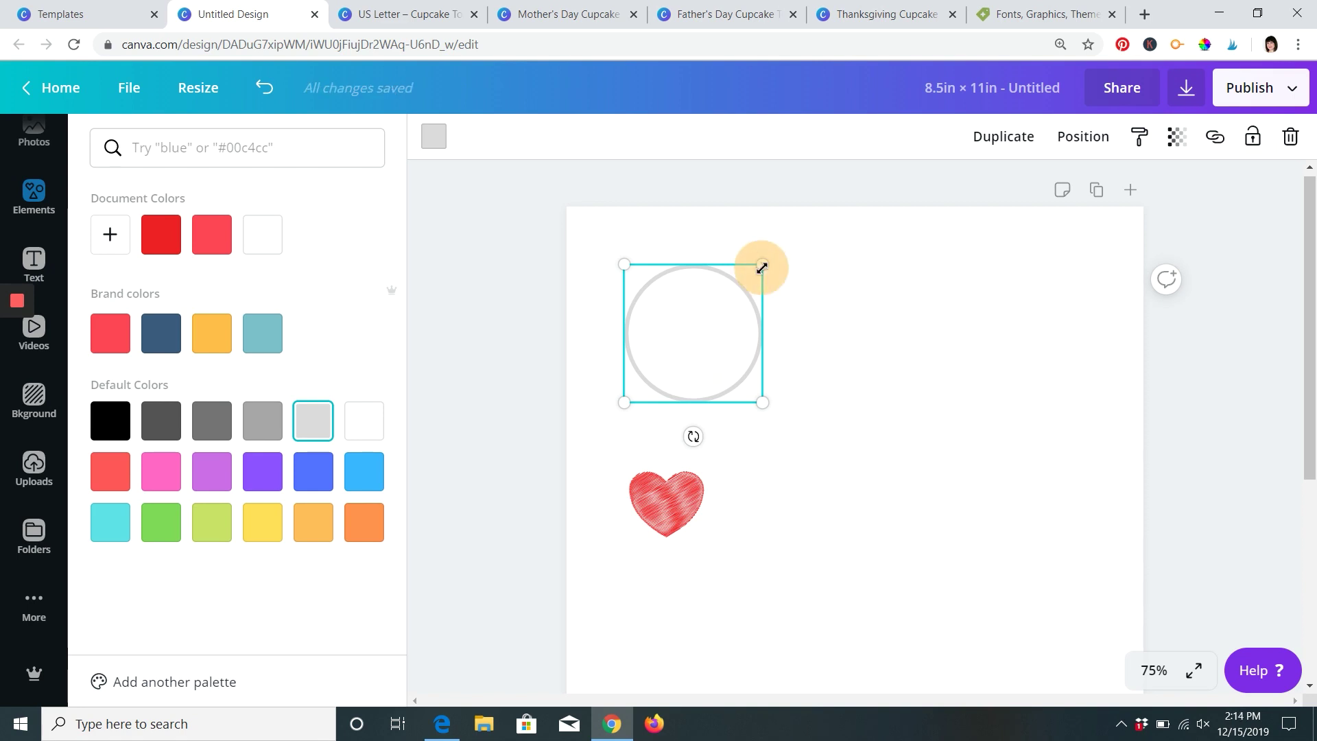
mouse_move(762, 266)
left_mouse_down()
mouse_move(770, 257)
mouse_move(762, 265)
left_mouse_up()
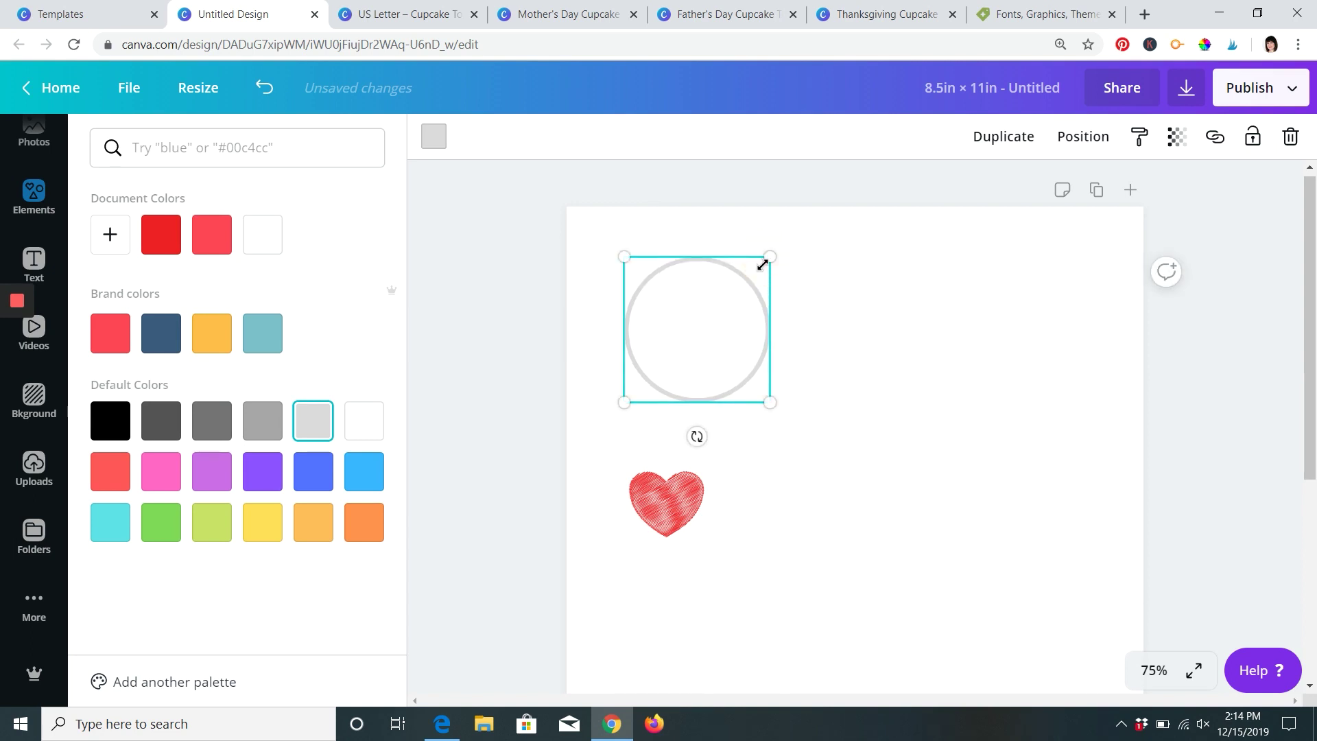
left_click(524, 334)
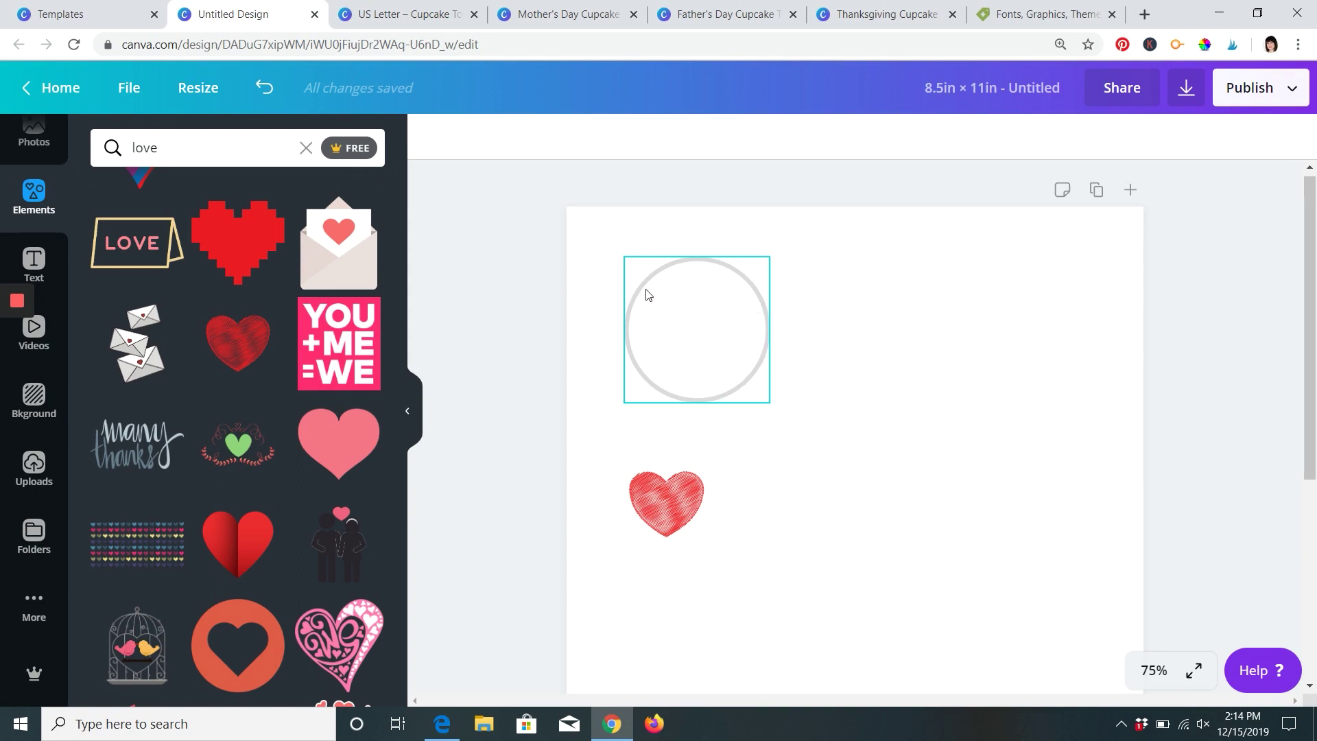
- Centre the scribbled heart inside the grey circle and shrink it a little to leave more space around it
mouse_move(677, 499)
left_mouse_down()
mouse_move(680, 398)
mouse_move(708, 326)
left_mouse_up()
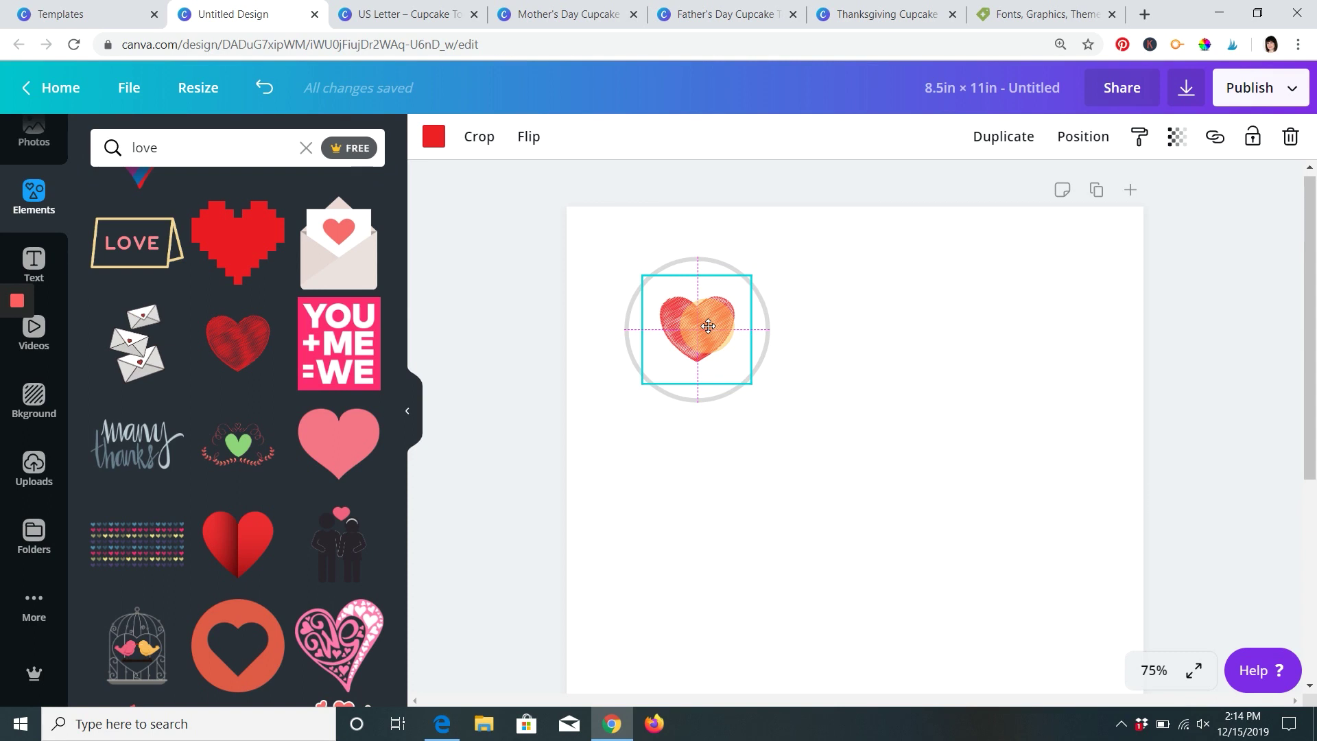
left_click_drag(708, 326, 707, 327)
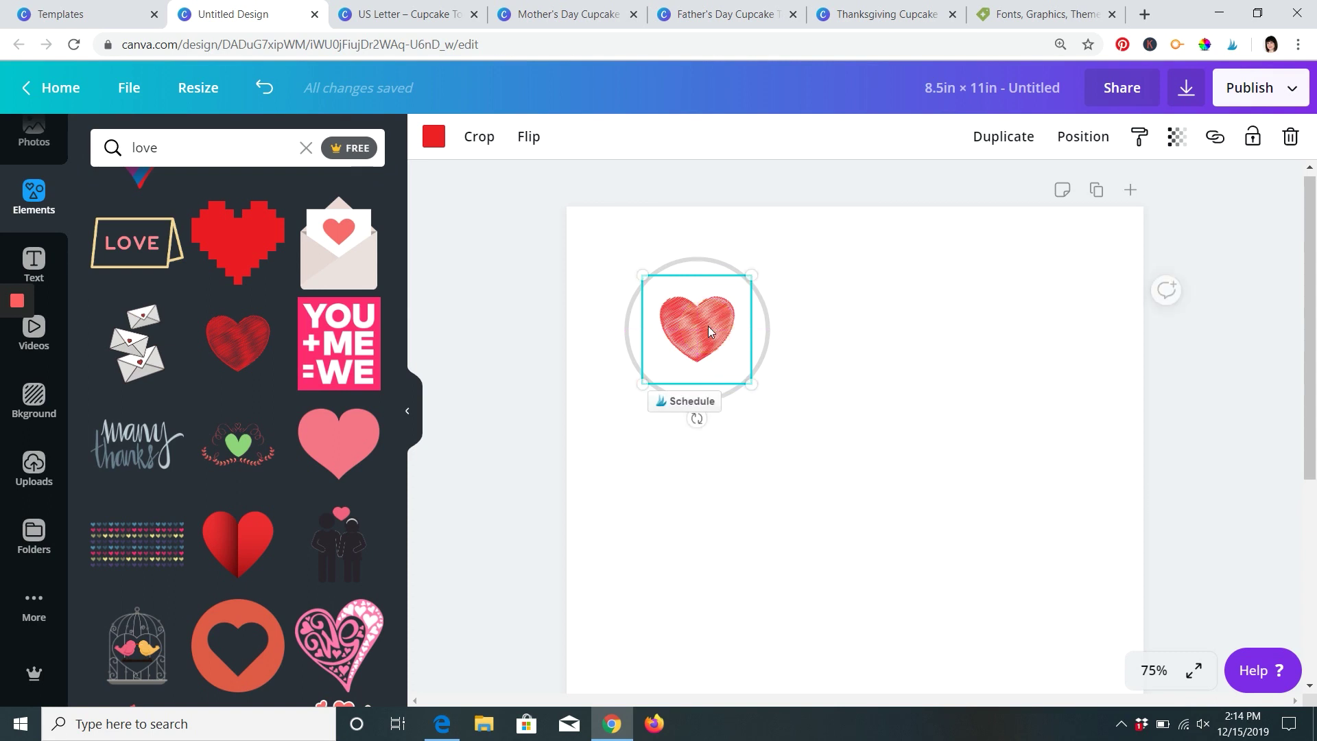
left_click_drag(747, 274, 730, 296)
left_click_drag(681, 345, 685, 331)
left_click(785, 366)
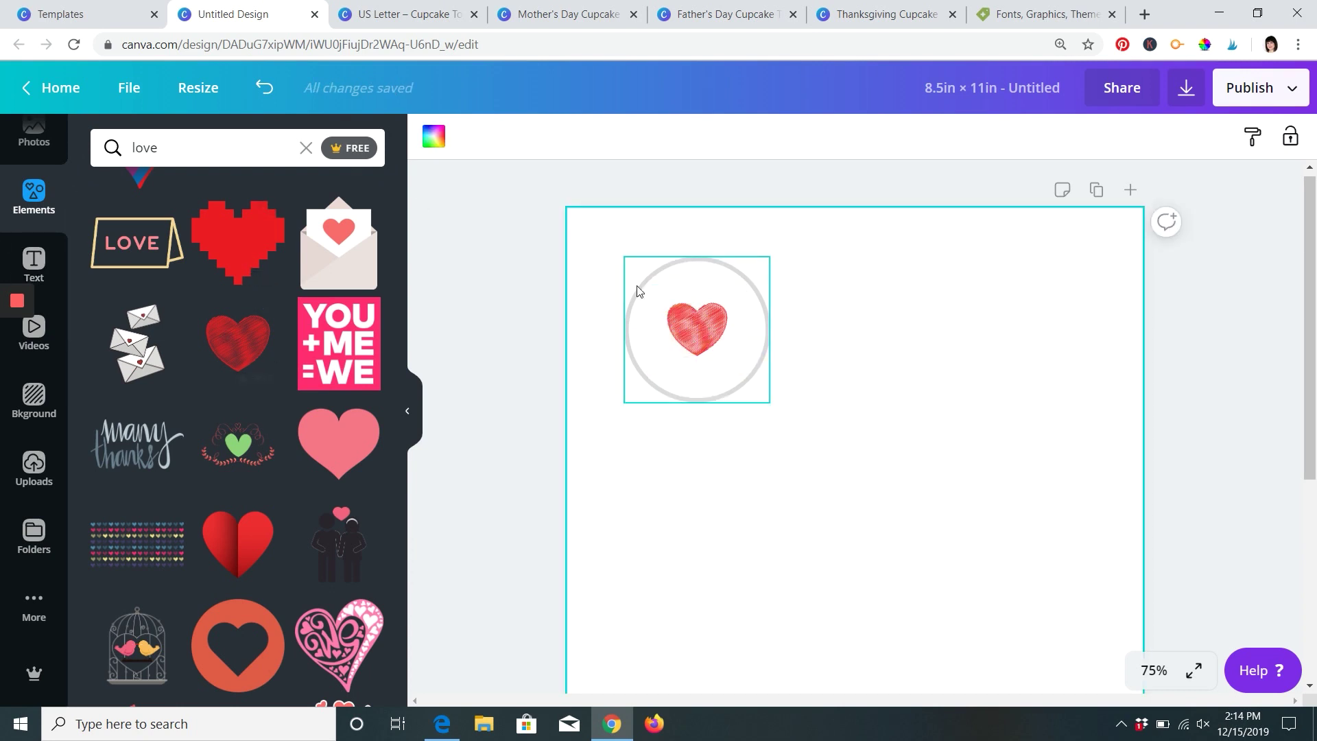
- Try the "Happy holidays" font combination, shrunk over the heart in the circle, and delete it
left_click(36, 261)
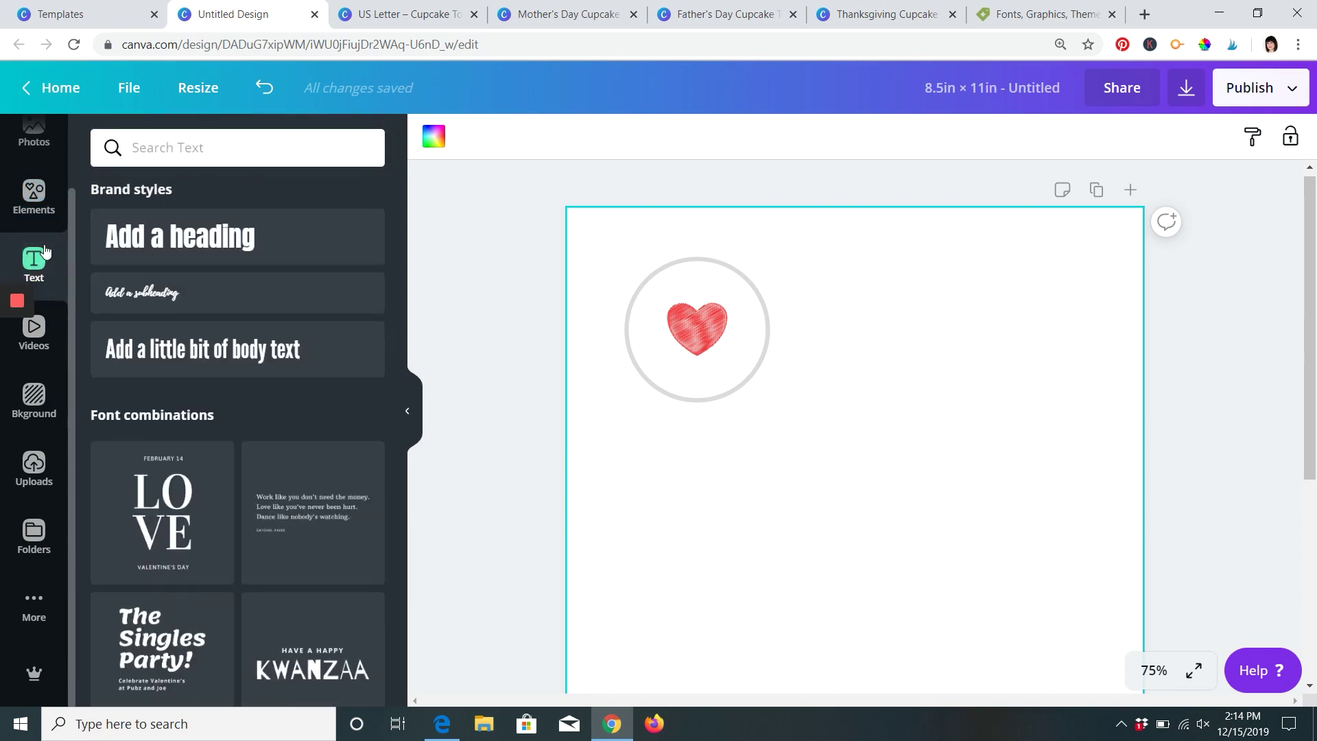
scroll(241, 462, "down", 9)
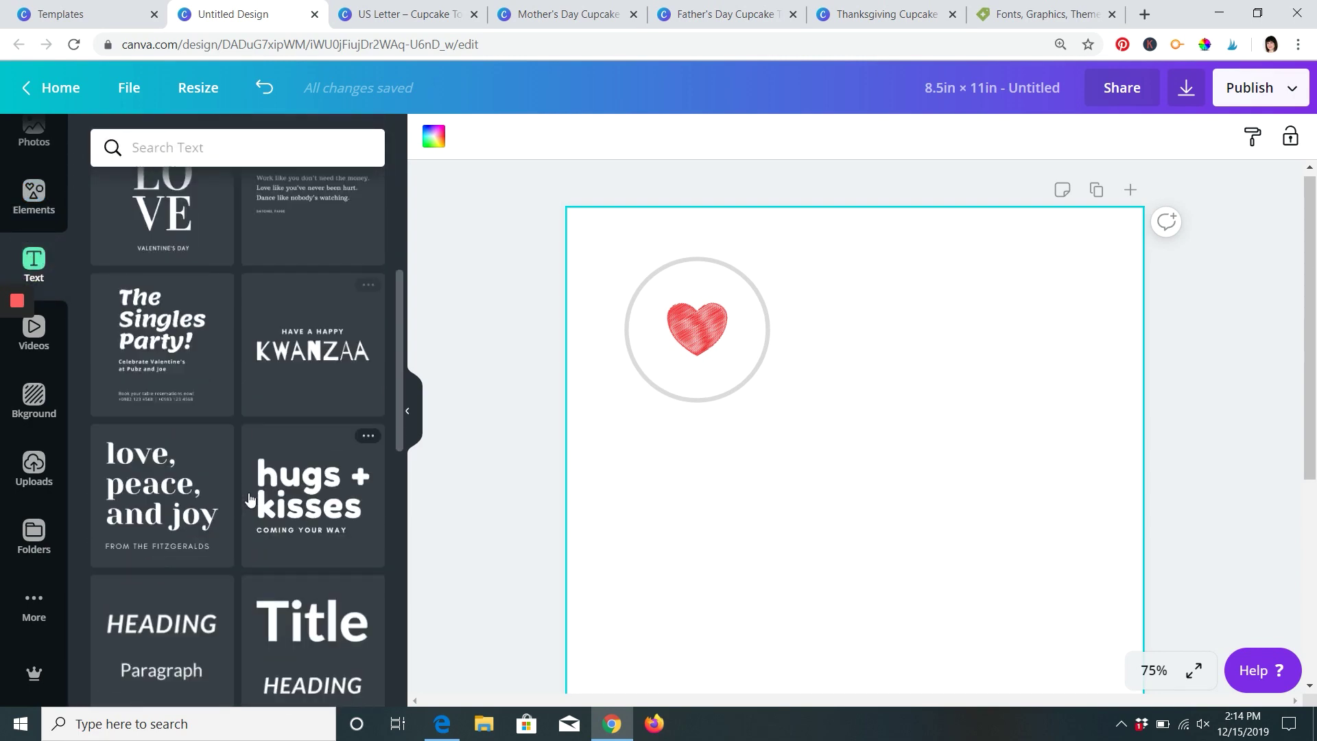
scroll(262, 391, "down", 5)
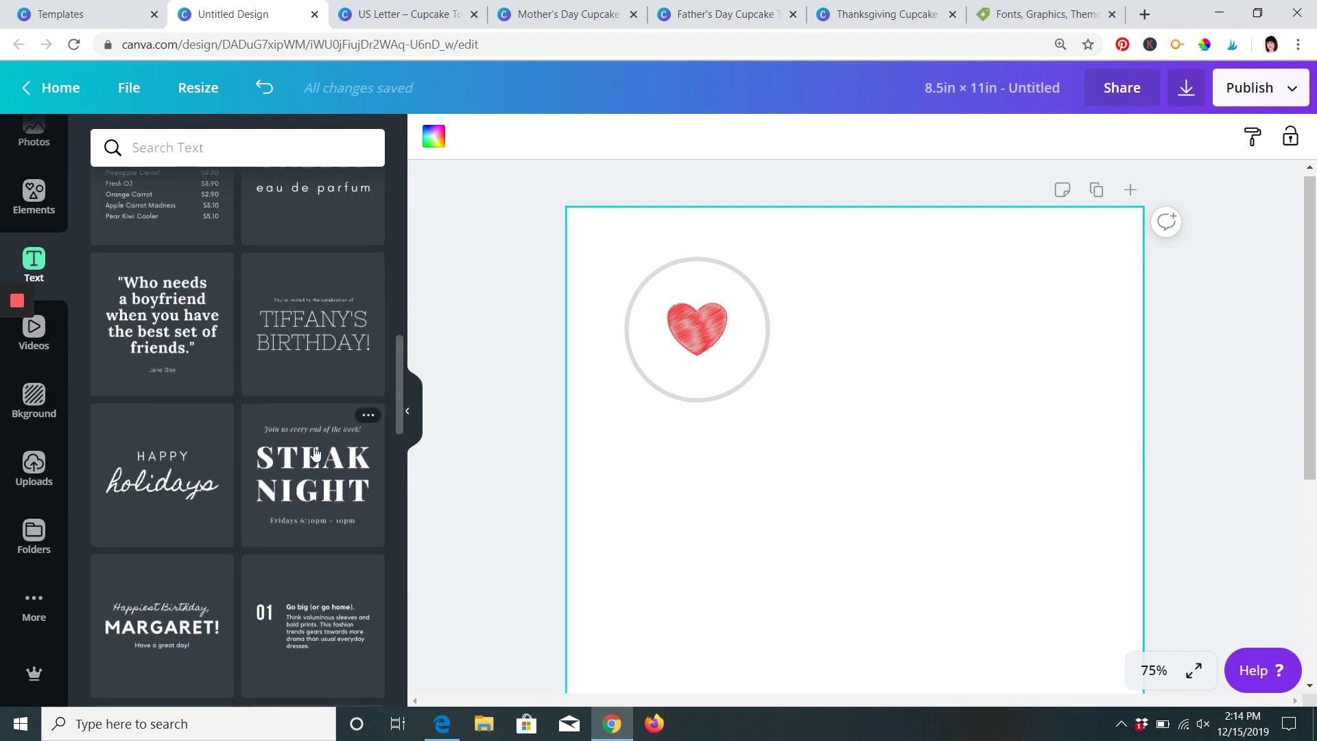
scroll(236, 439, "down", 4)
scroll(229, 415, "up", 1)
left_click(159, 323)
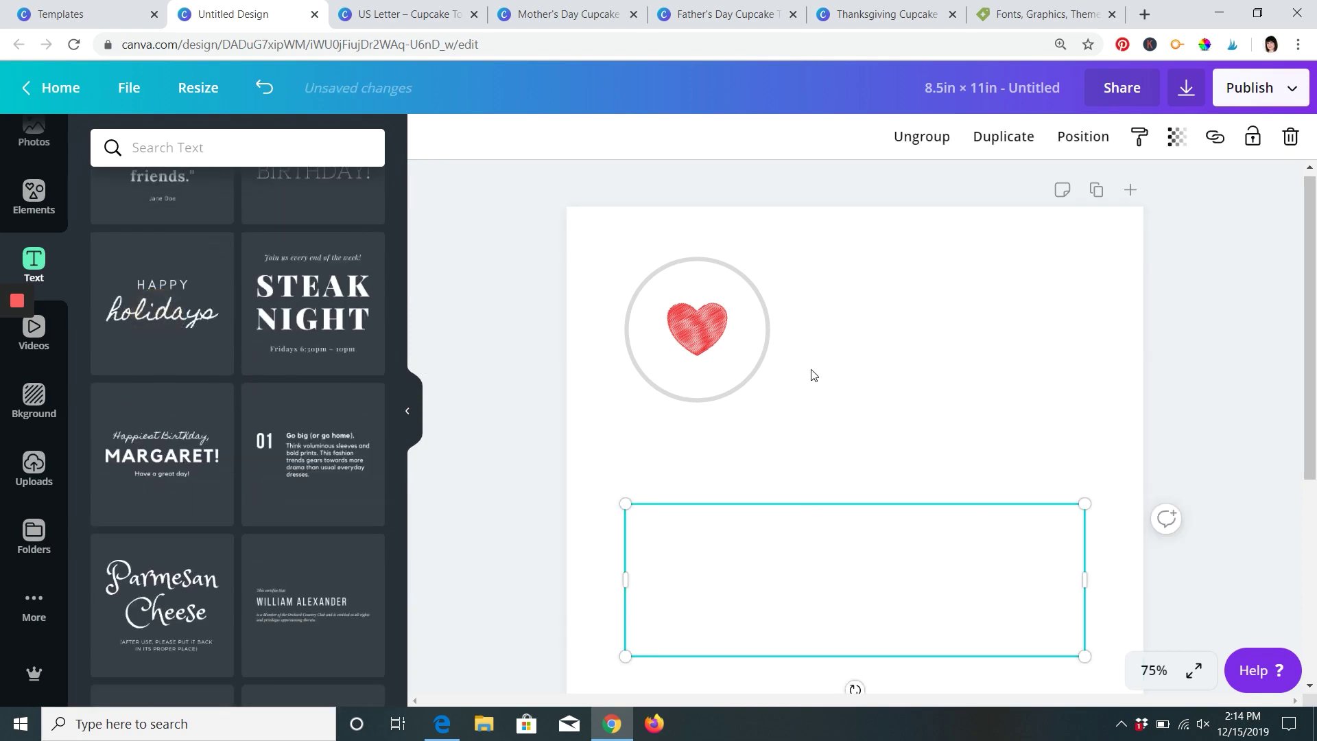
left_click_drag(1074, 495, 738, 320)
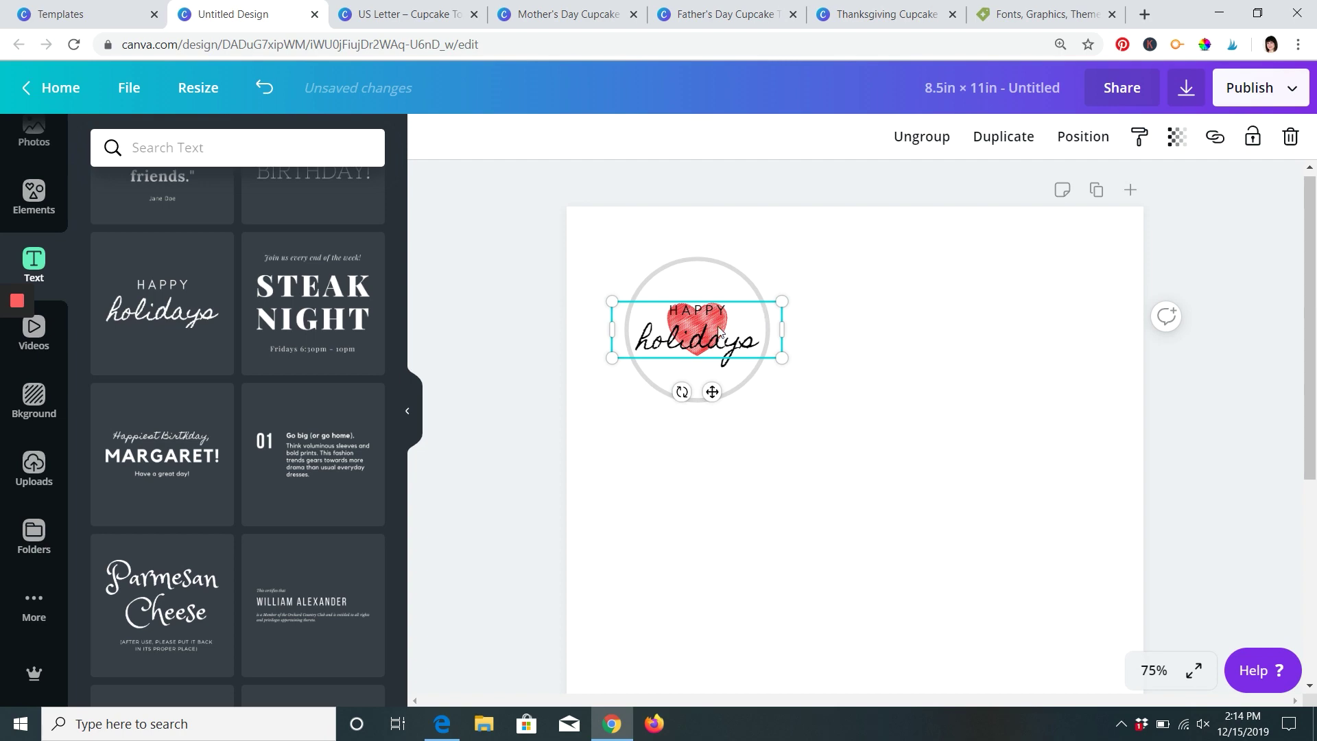
key("Delete")
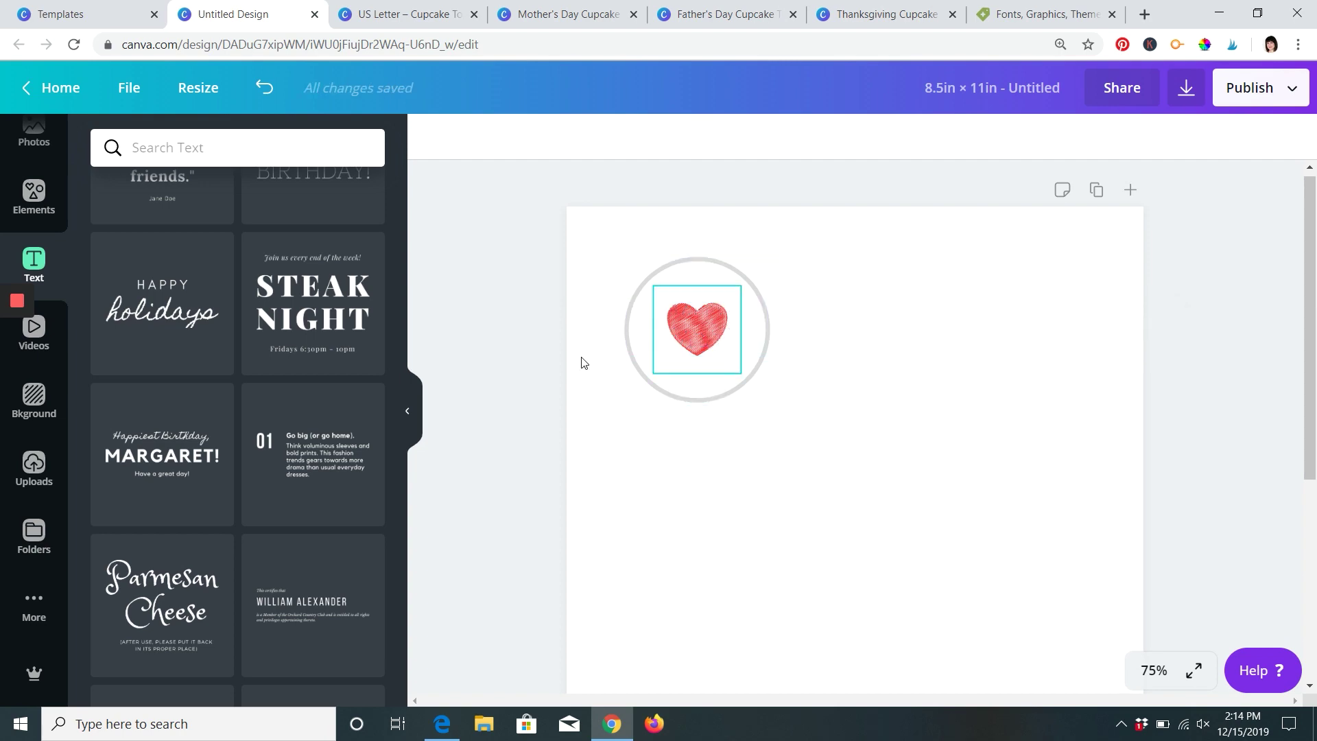
- Add a brand-style heading text box and place it beside the circle, level with the heart, with the text open for editing
scroll(234, 379, "up", 10)
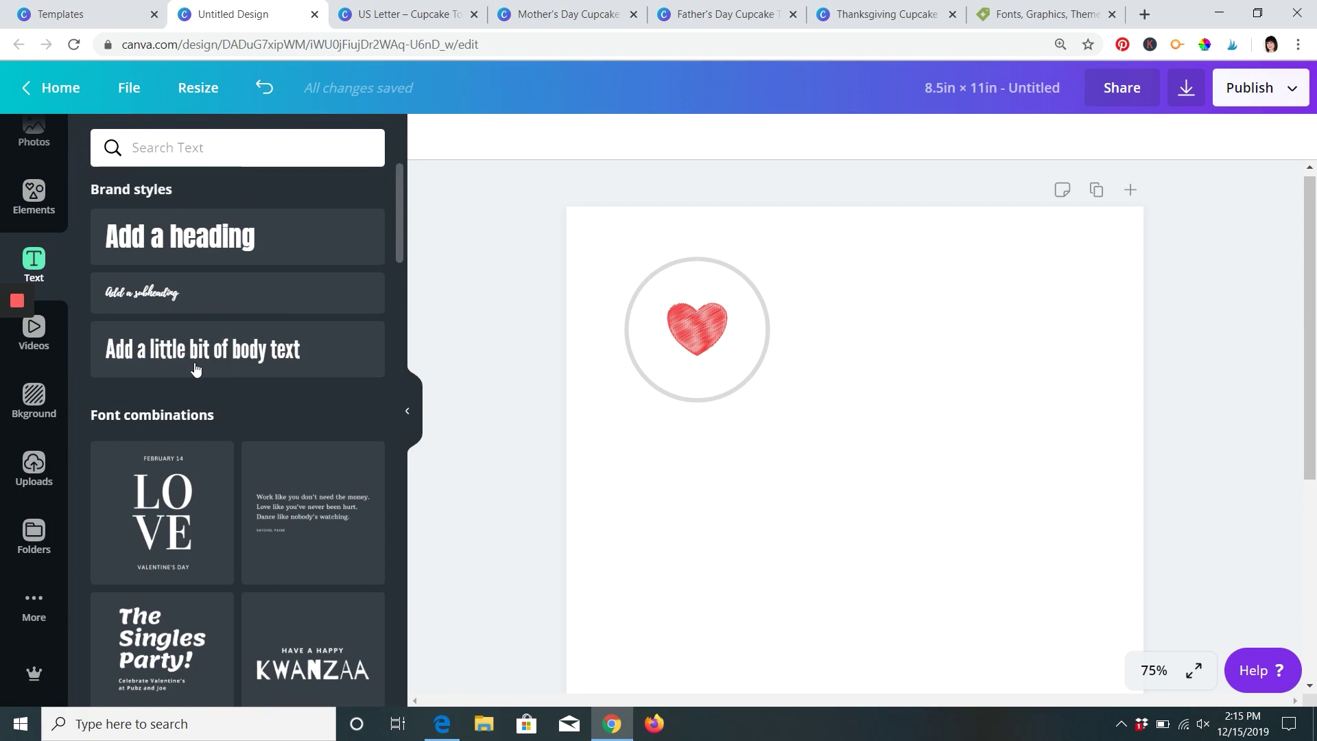
scroll(229, 422, "down", 1)
scroll(229, 422, "down", 1)
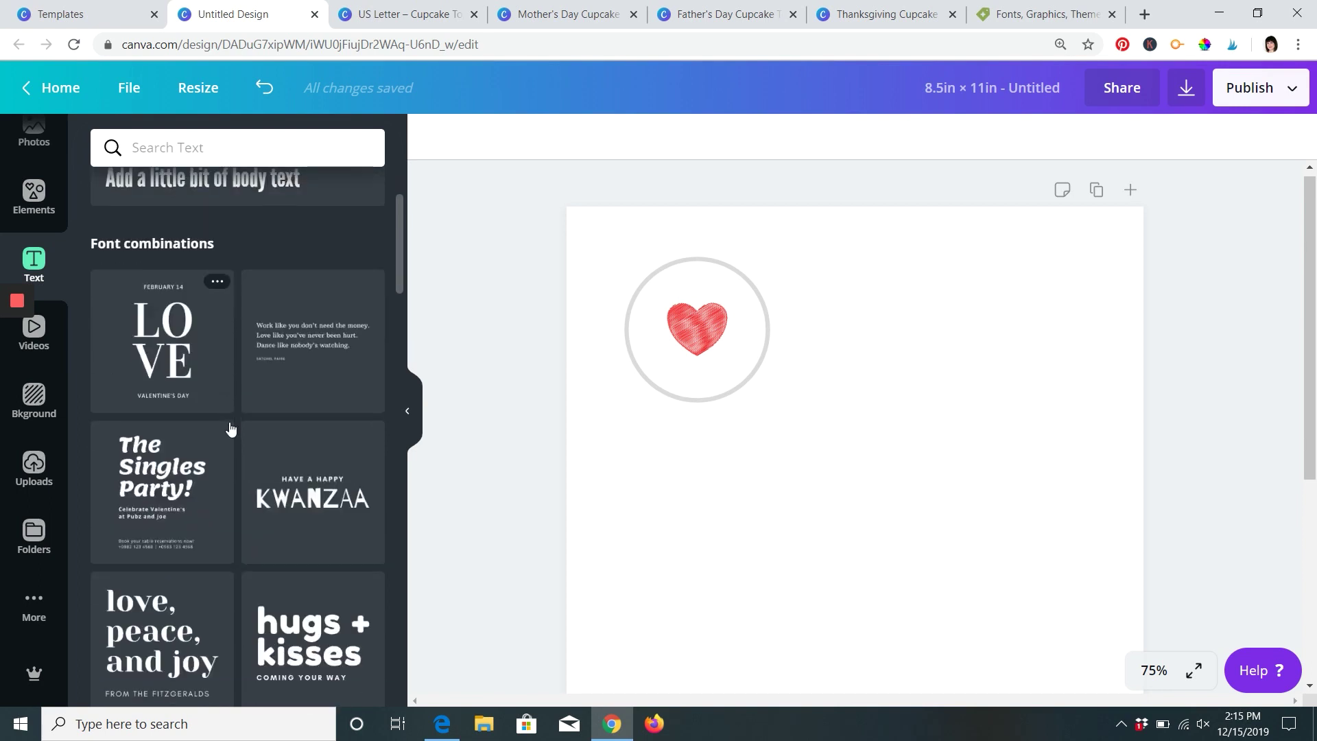
scroll(229, 422, "up", 2)
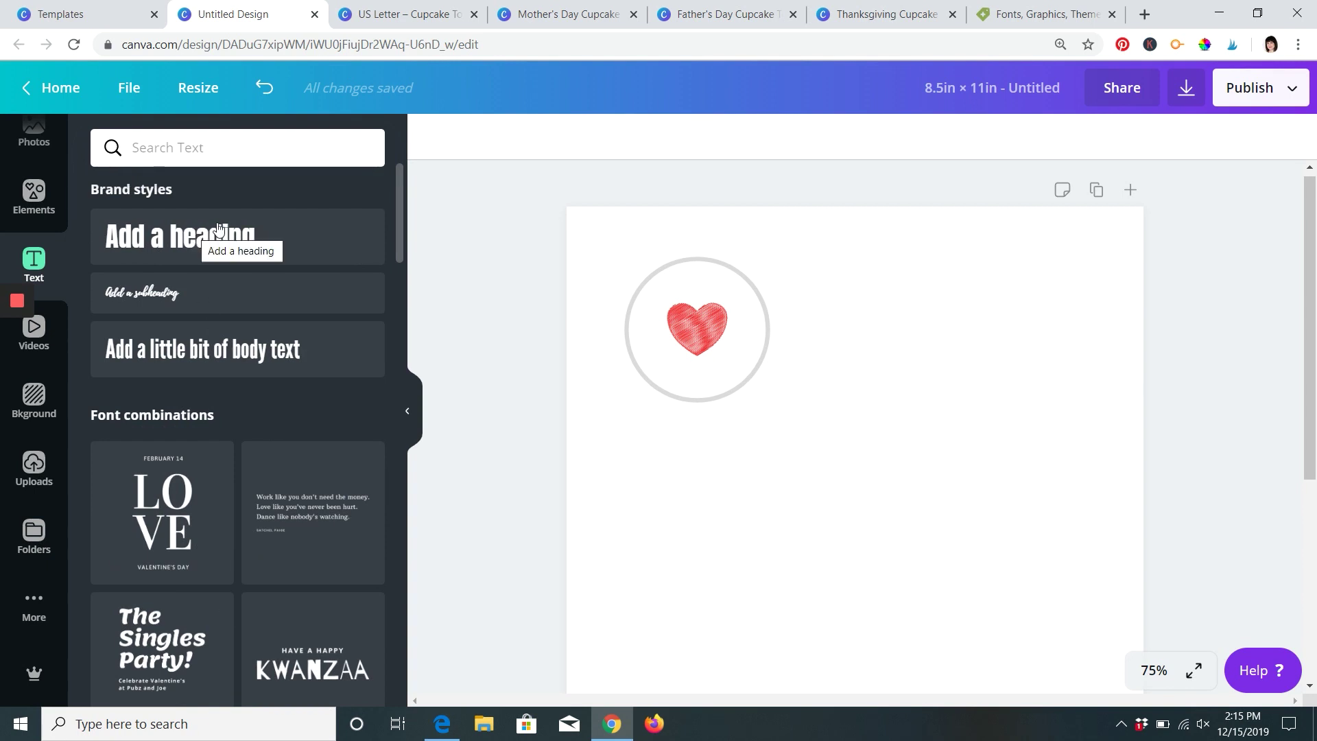
left_click(218, 244)
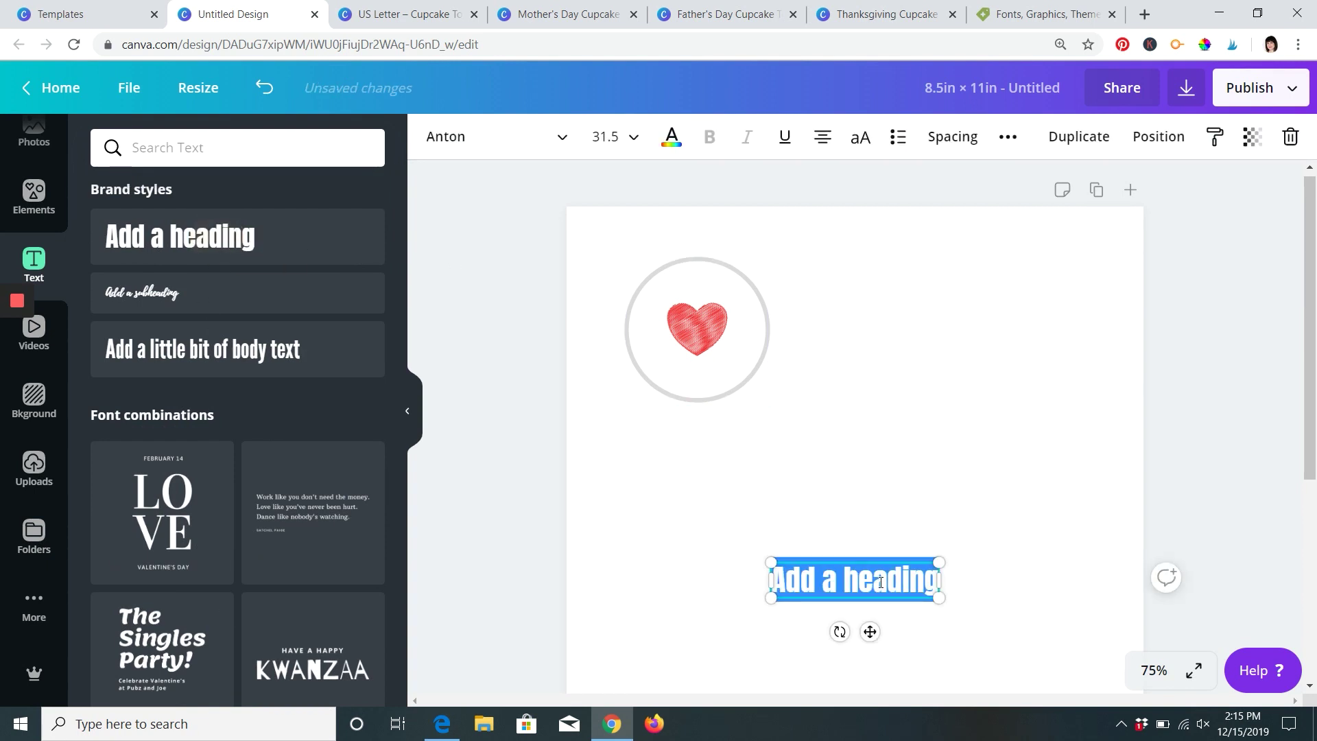
left_click_drag(869, 560, 854, 326)
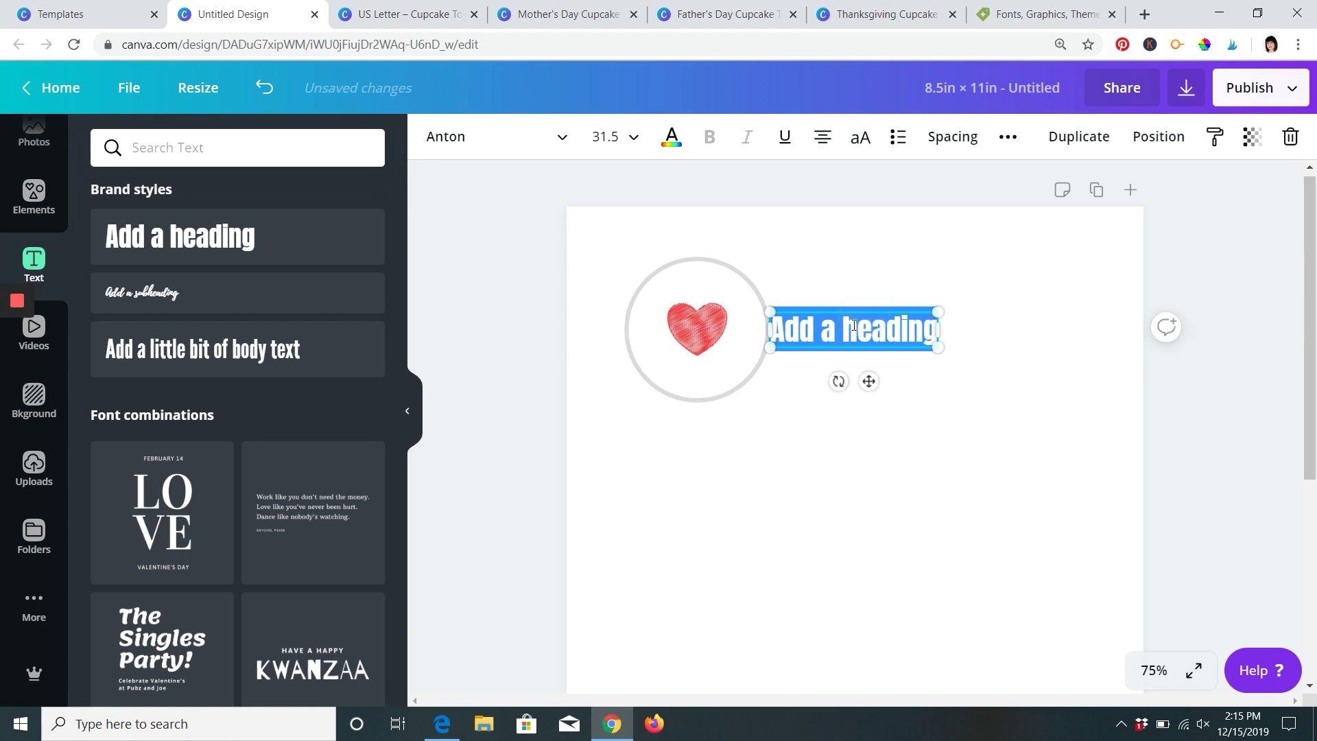
left_click(848, 327)
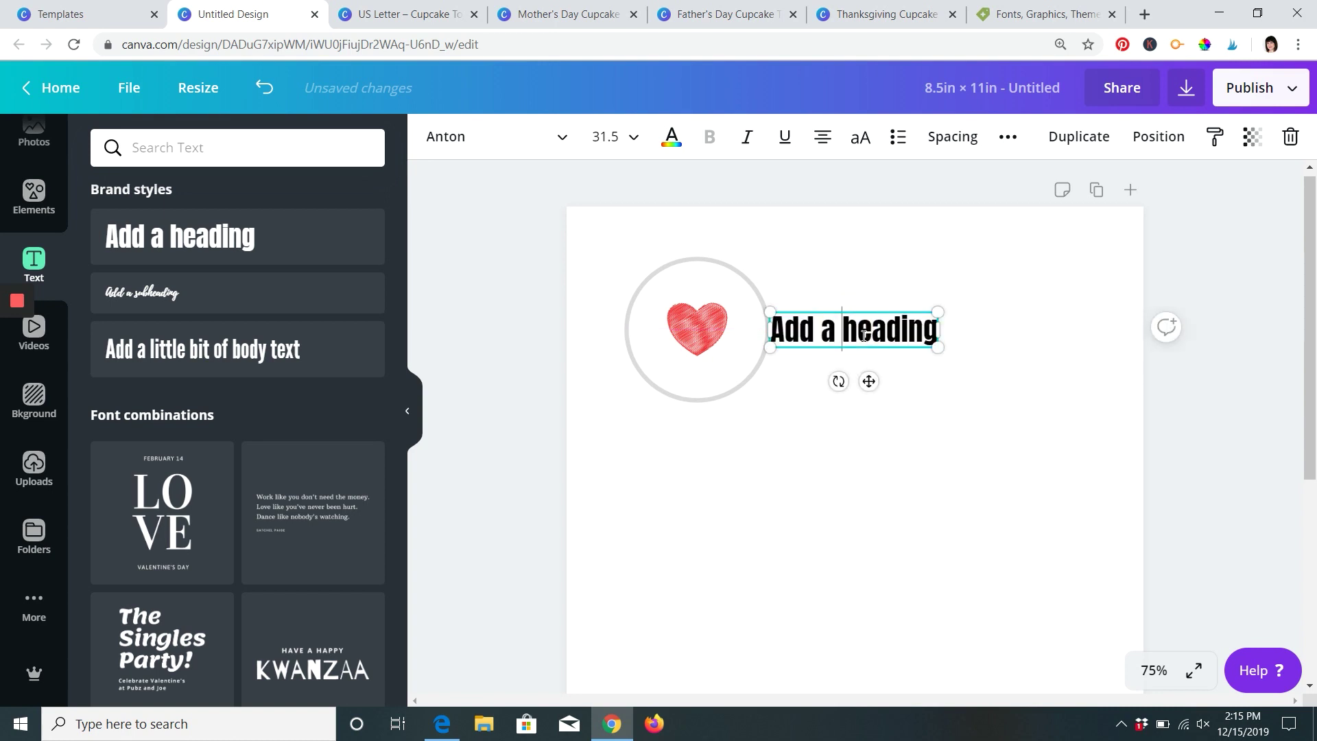
- Replace the heading text with "I", enlarge it to about size 42.7 and place it inside the circle above the heart
triple_click(825, 322)
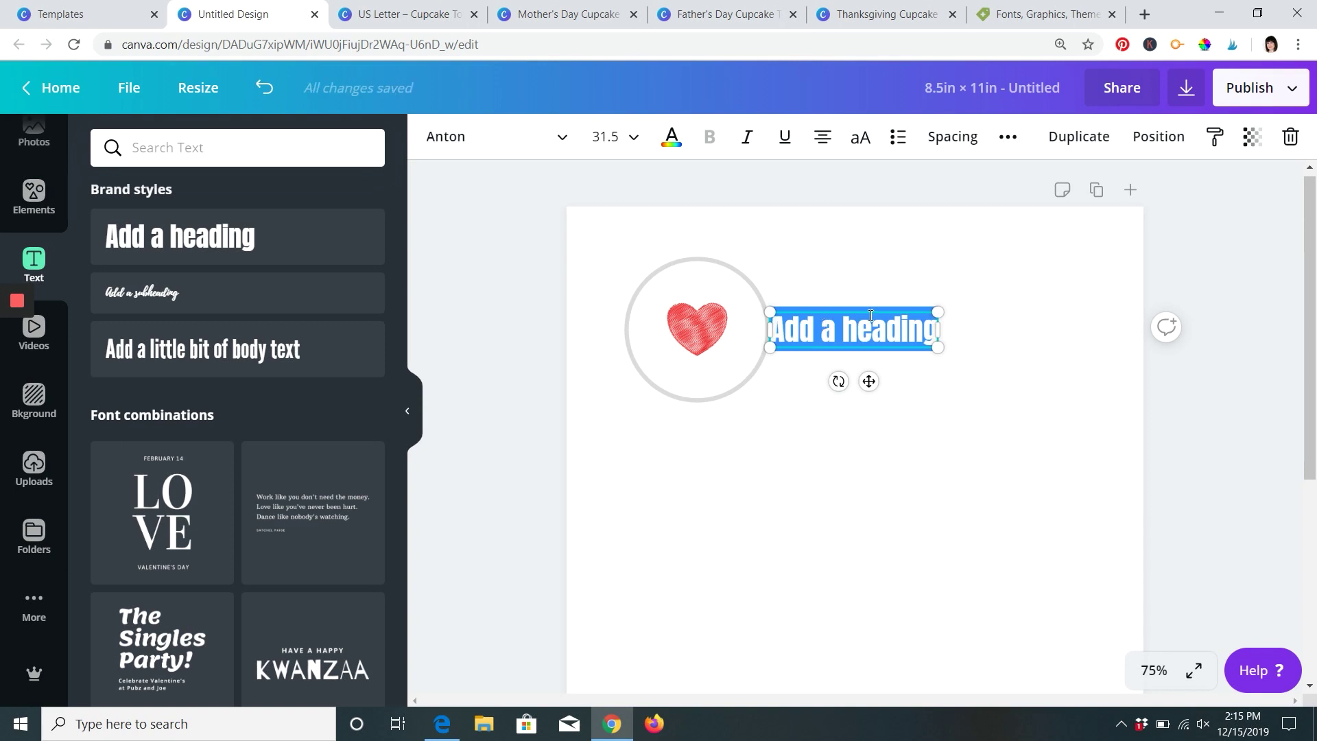
key("BackSpace")
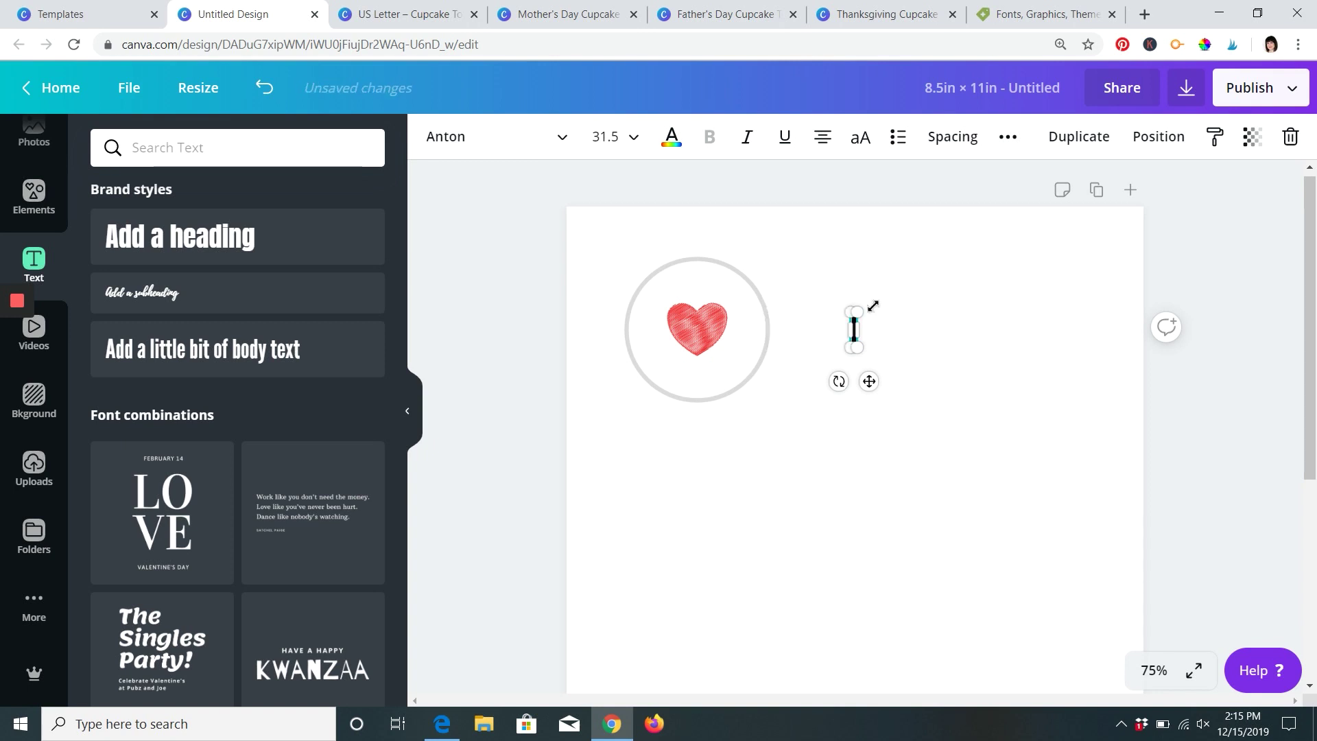
left_click_drag(856, 312, 699, 277)
left_click(487, 322)
- Duplicate the "I" text below the circle, change the copy to "YOU" and widen its box to fit one line
left_click(1078, 137)
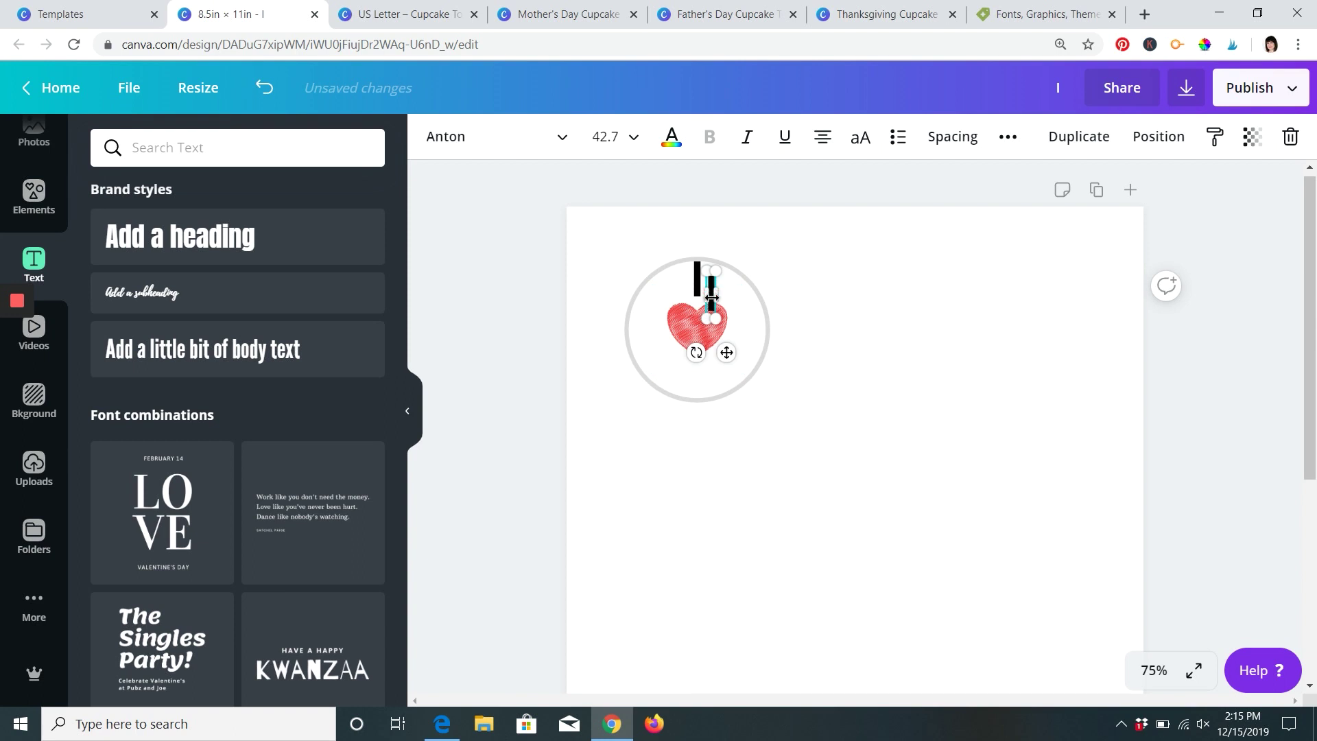
left_click_drag(712, 291, 795, 434)
double_click(798, 439)
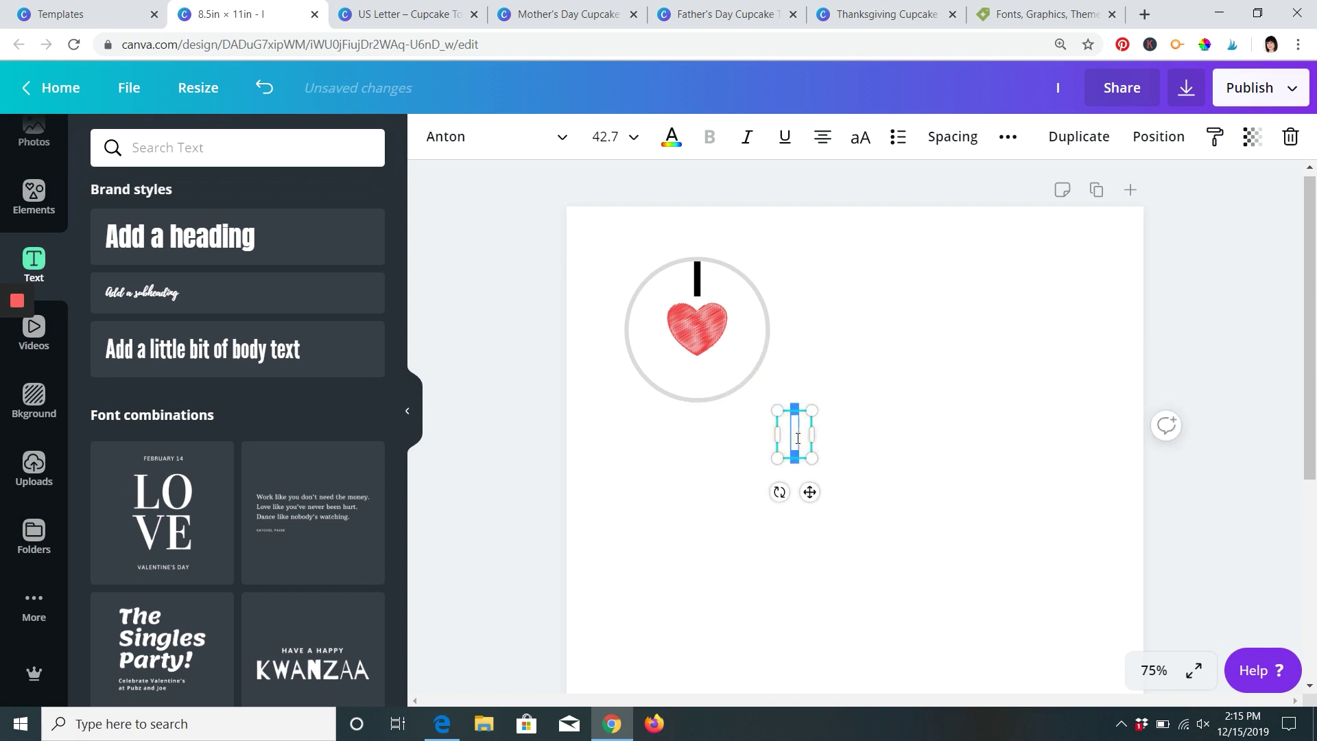
type("YOU")
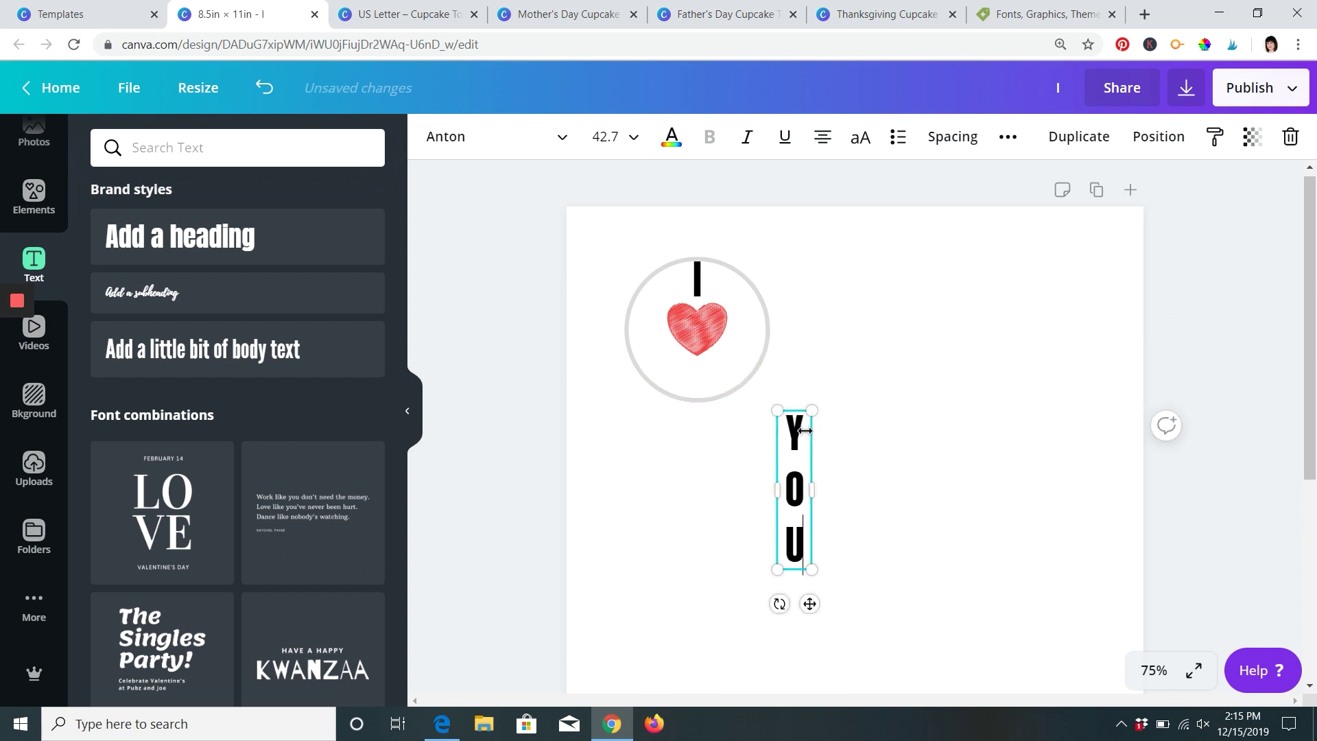
left_click_drag(812, 487, 938, 457)
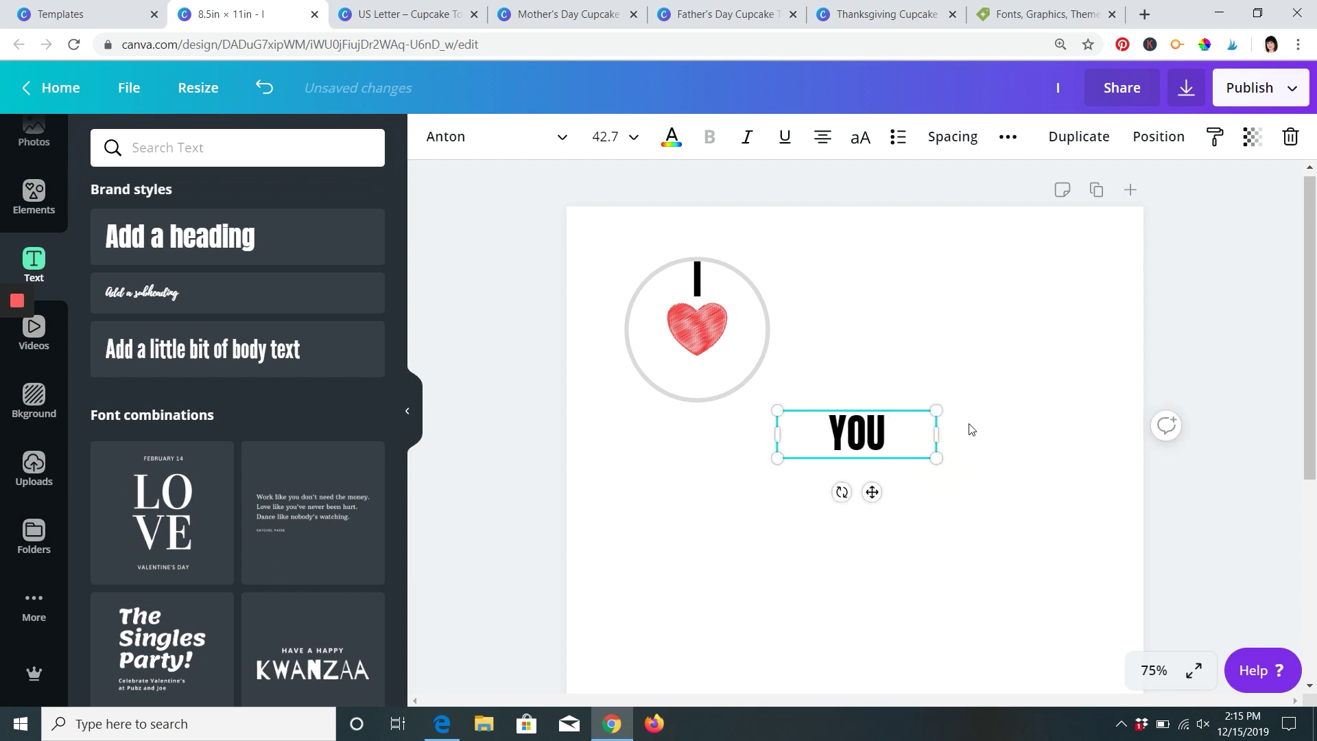
- Place the "YOU" text inside the circle, centred beneath the heart
left_click(537, 404)
left_click_drag(866, 425, 713, 372)
left_click(691, 282)
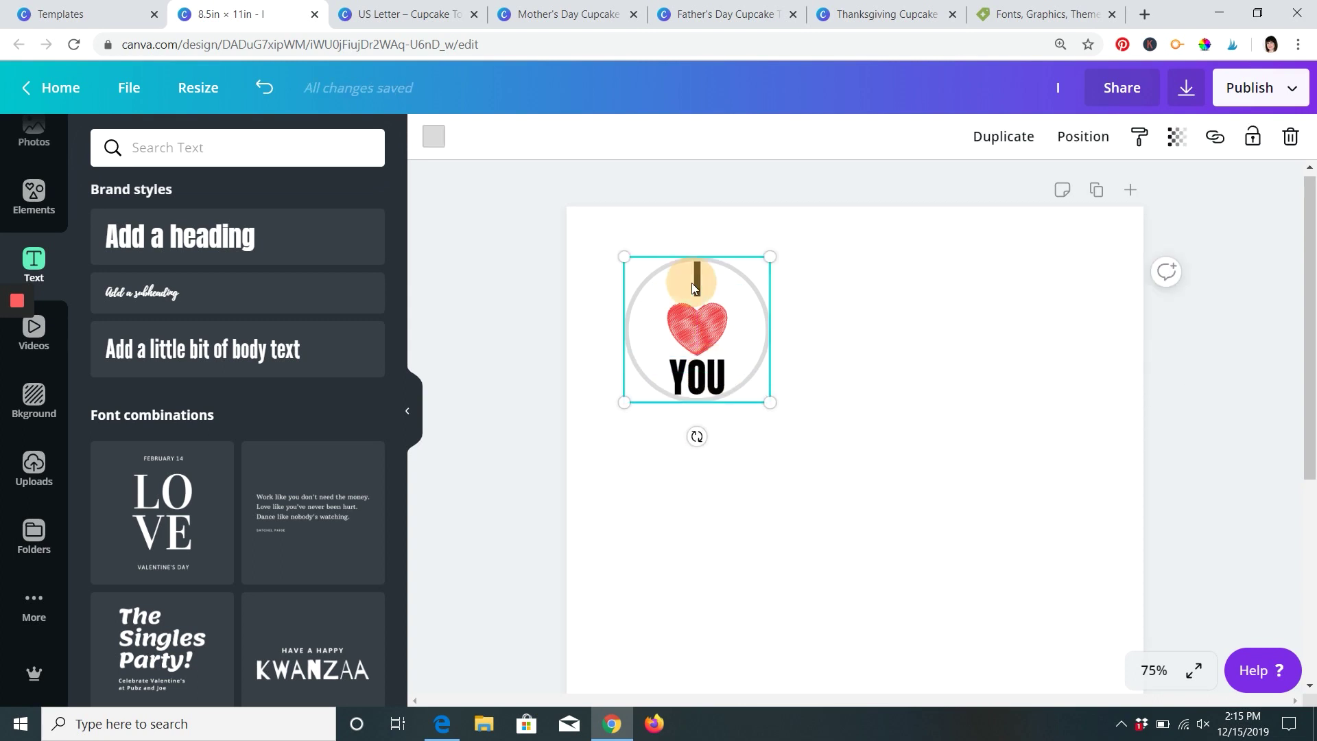
left_click(696, 282)
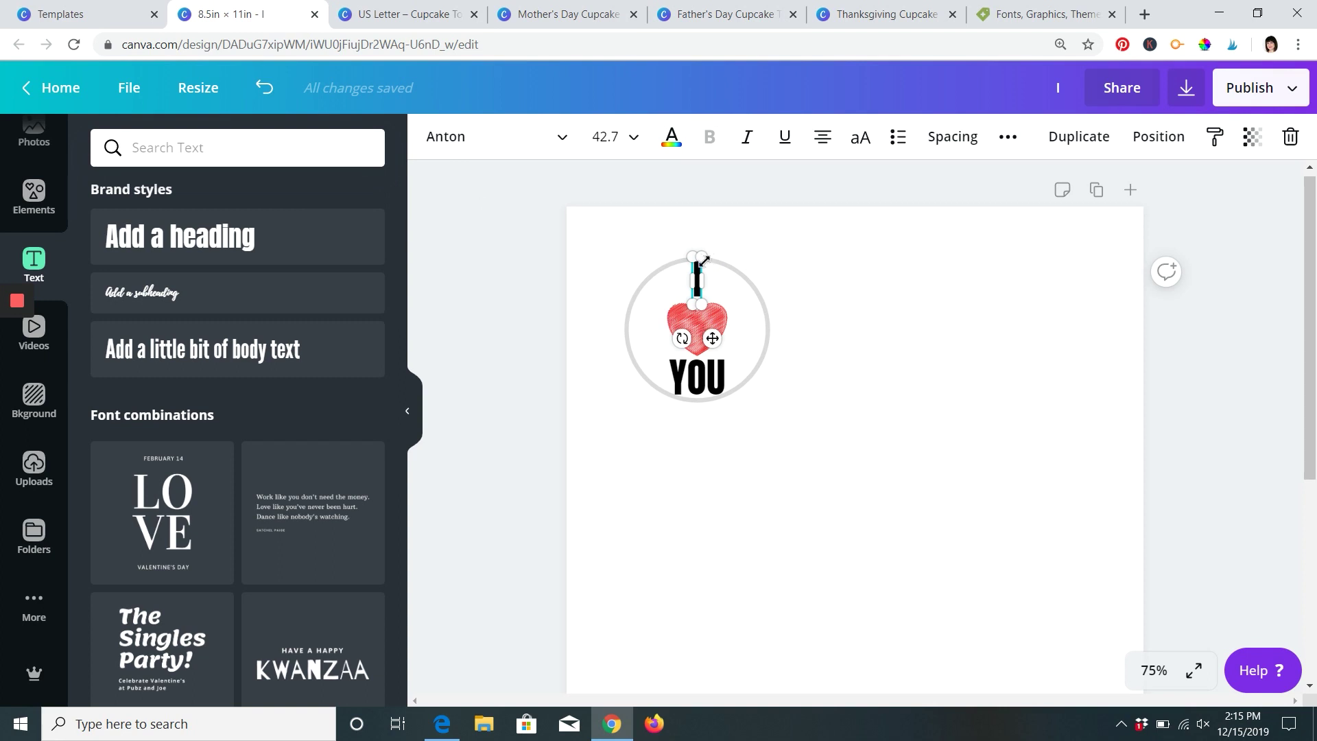
- Try the Playlist Script font on the "YOU" text and shrink it to about size 33.1
left_click(703, 385)
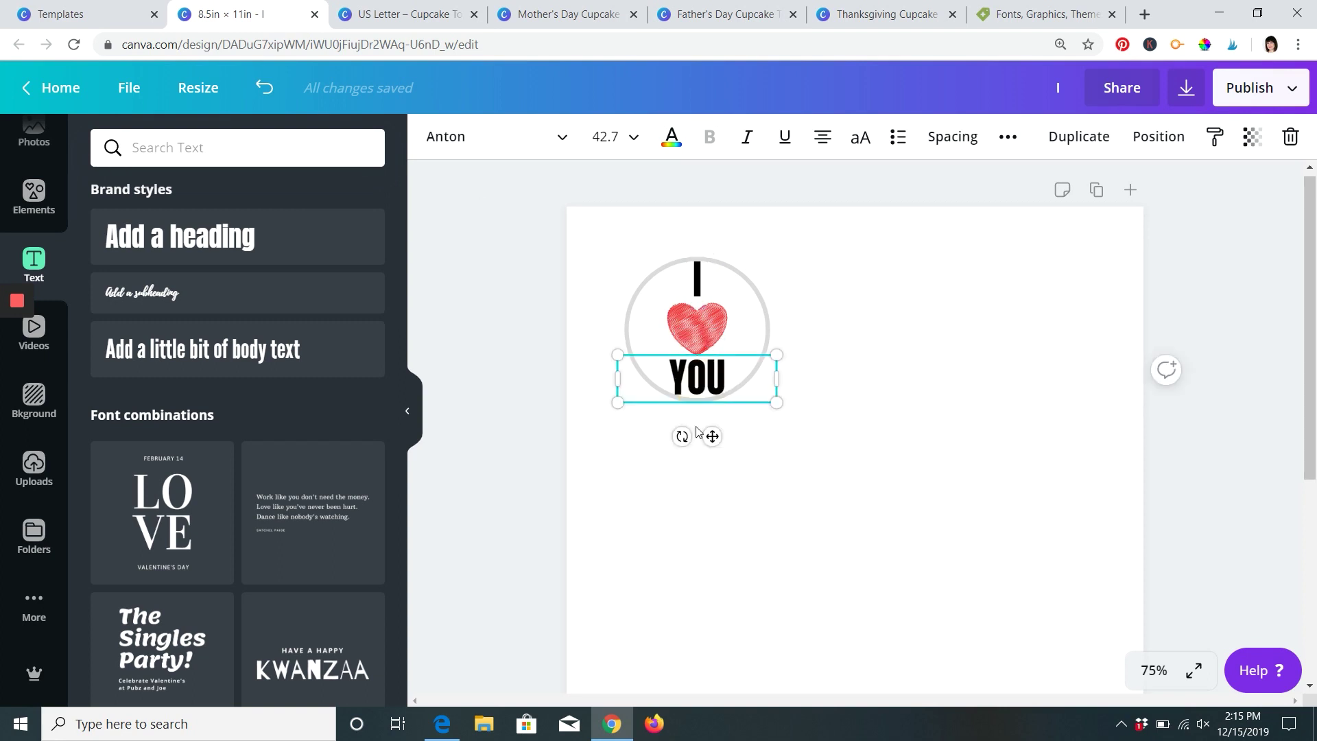
left_click(470, 136)
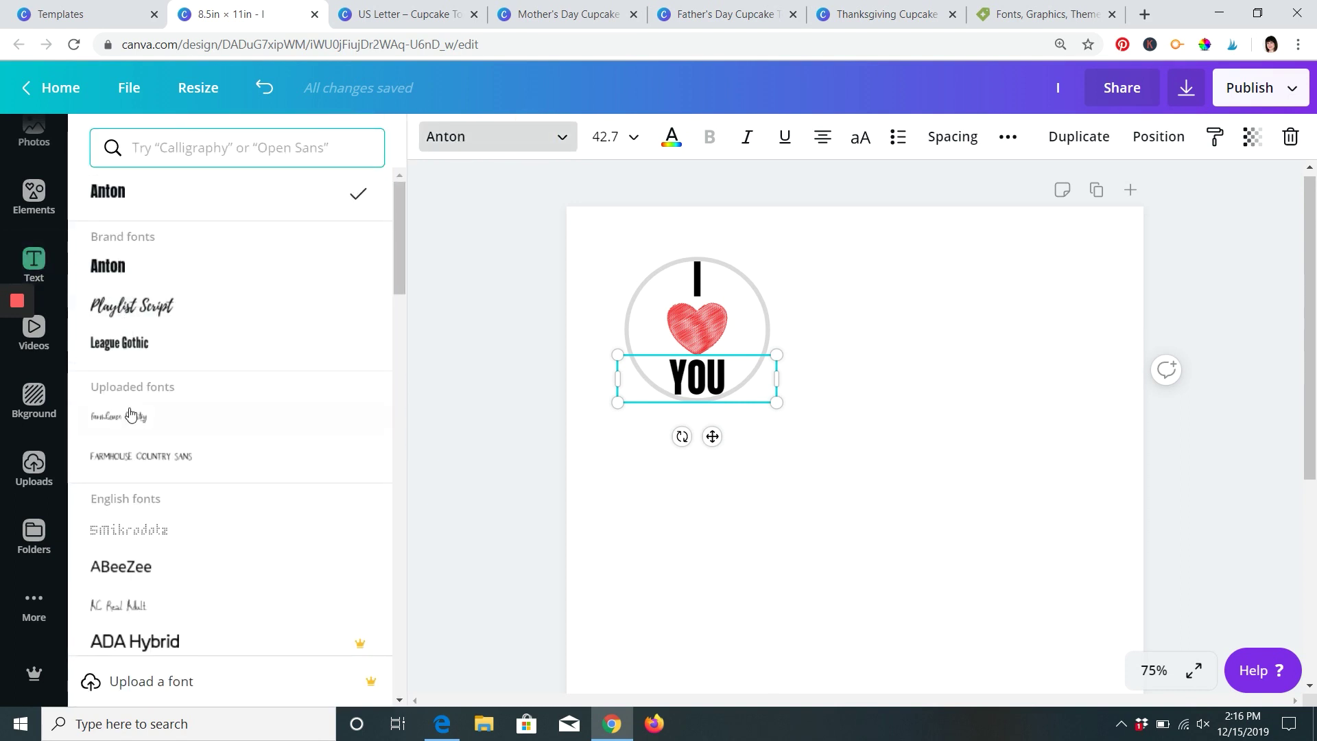
left_click(131, 305)
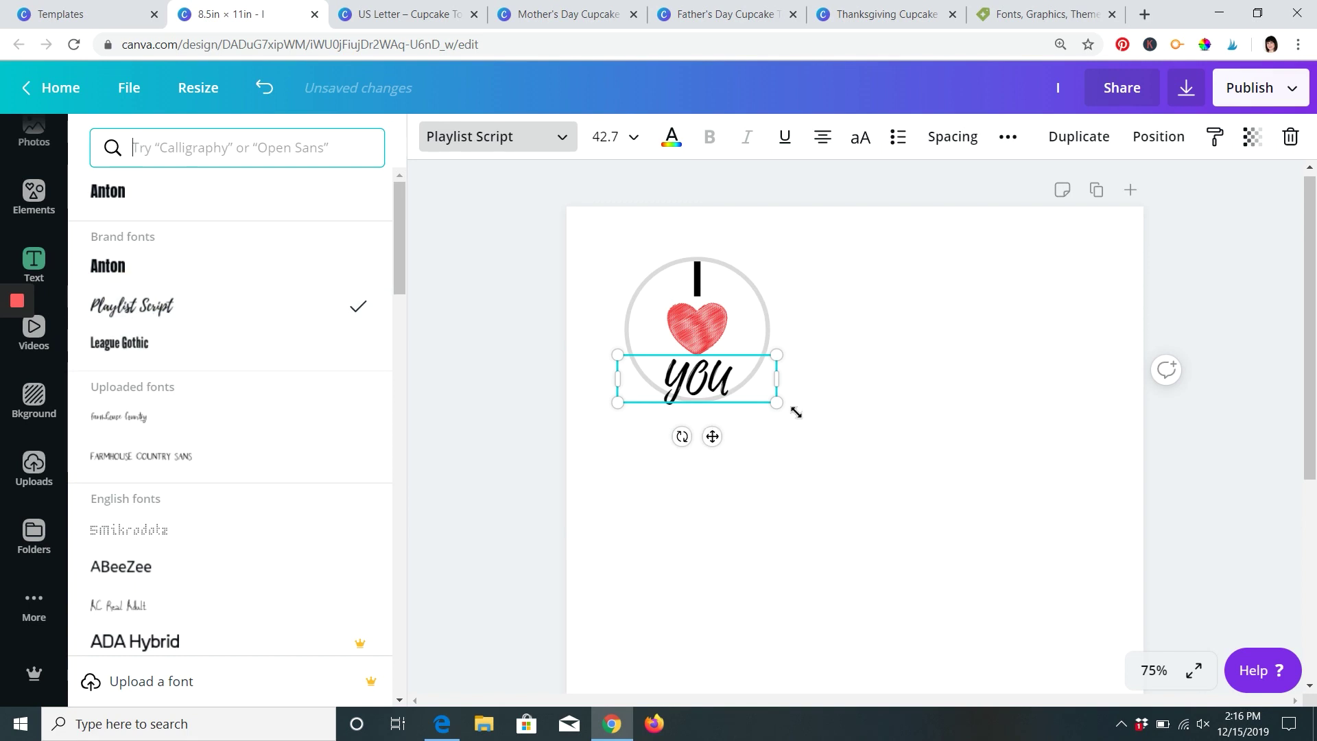
left_click_drag(777, 404, 749, 386)
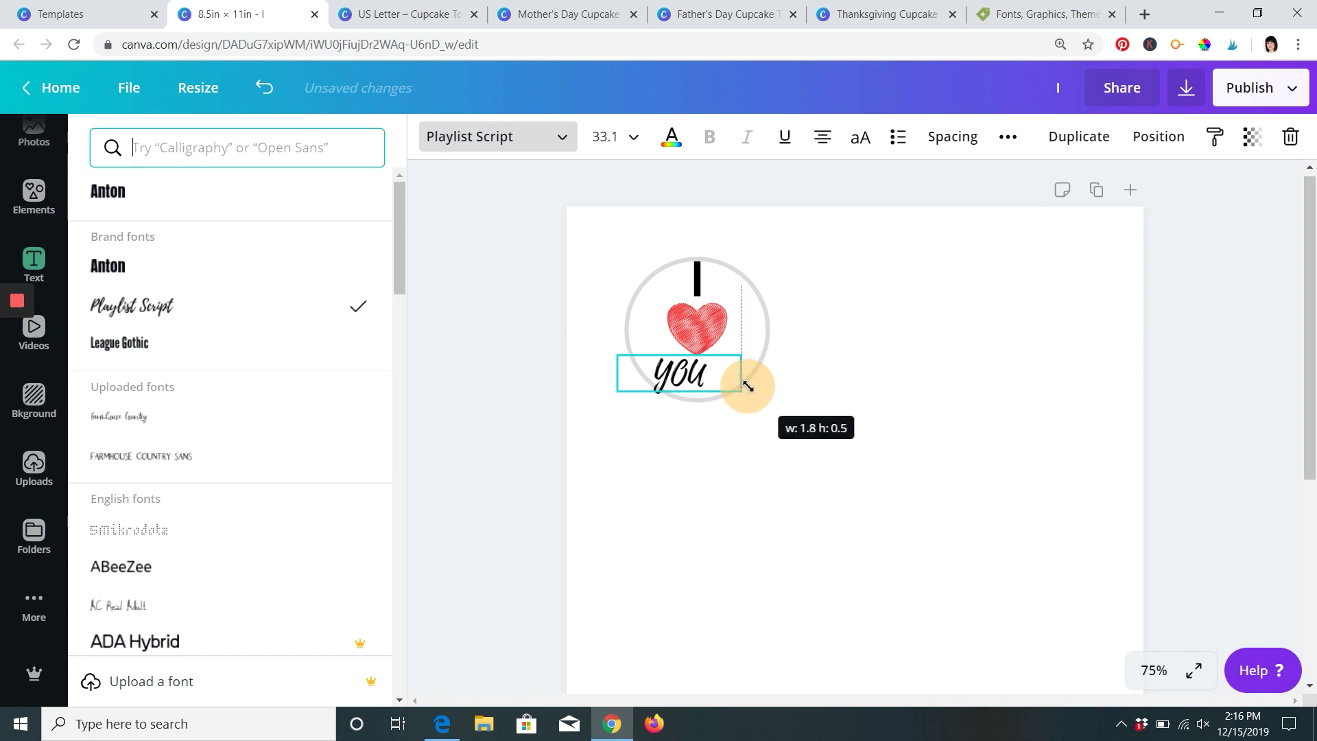
left_click(479, 339)
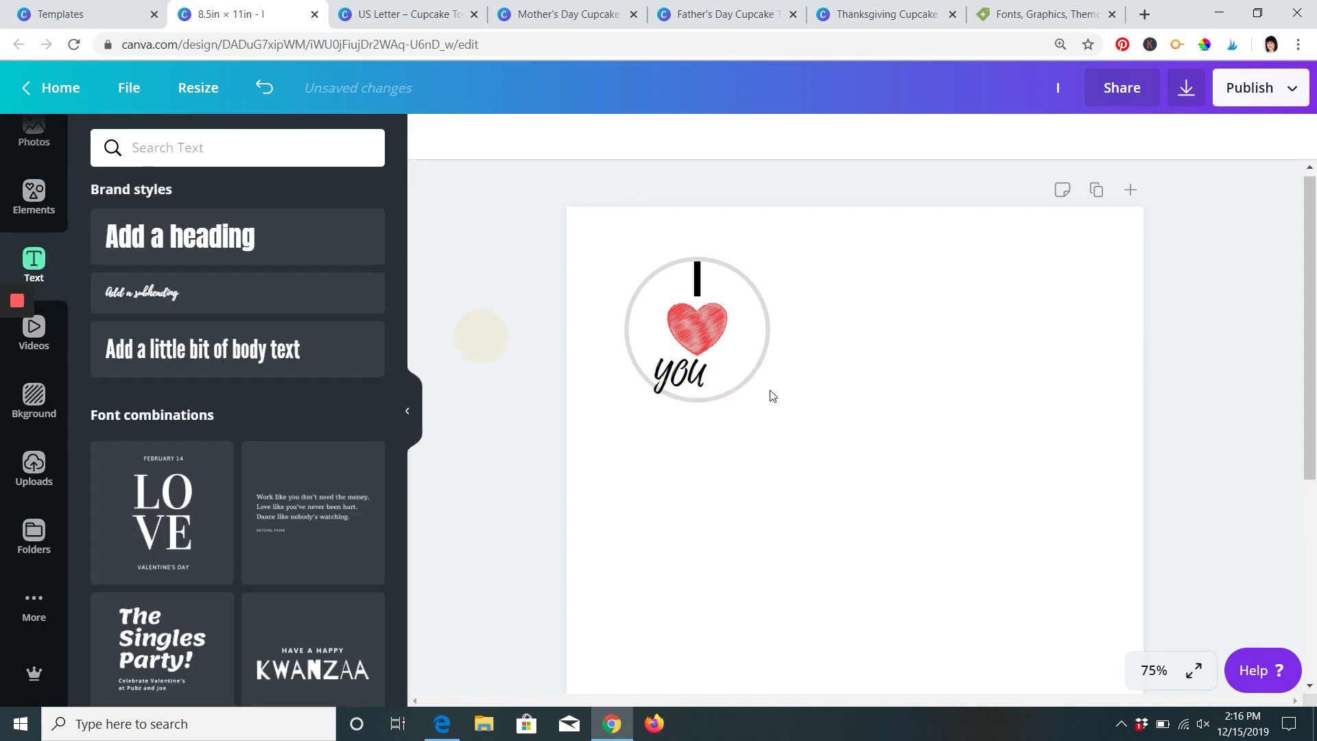
- Change the capitalised "YOU" to "You" and enlarge it to about size 39.2, centred beneath the heart
left_click(696, 382)
double_click(713, 376)
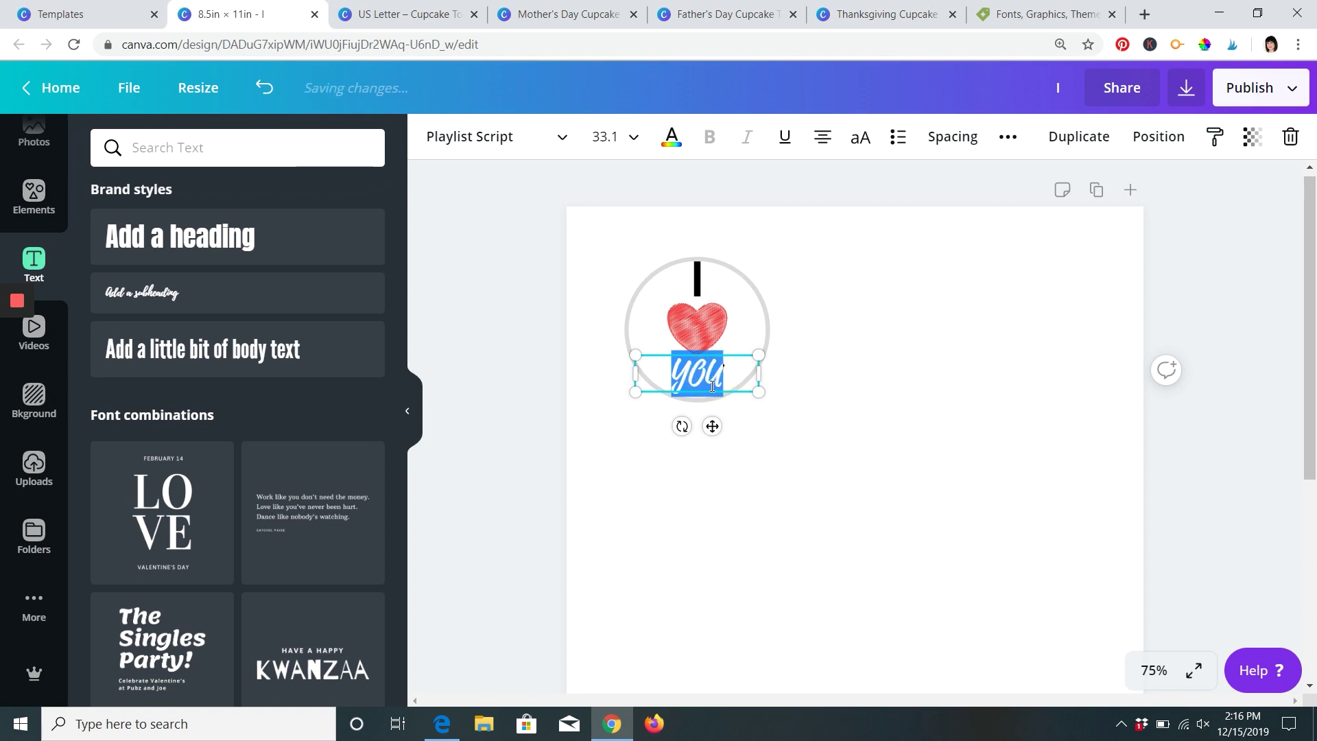
left_click(863, 139)
left_click(724, 374)
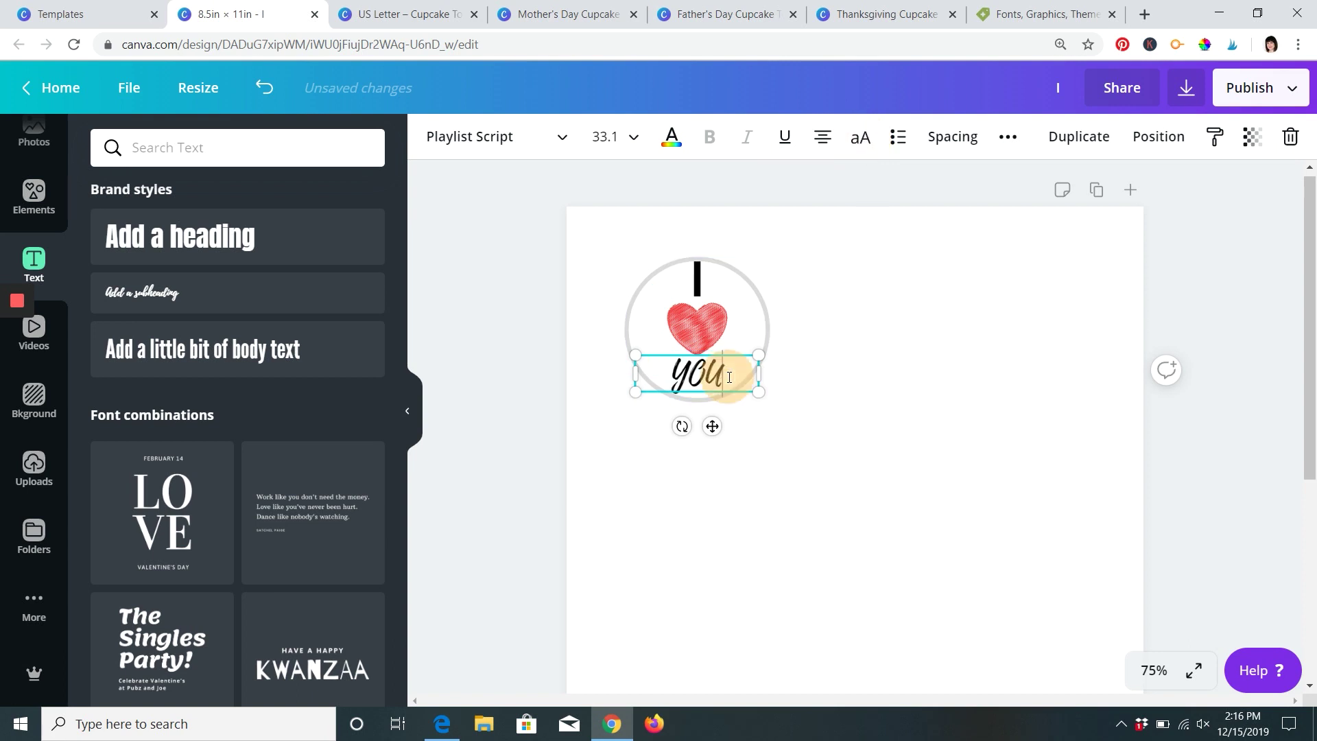
key("BackSpace")
key("BackSpace")
type("our")
key("BackSpace")
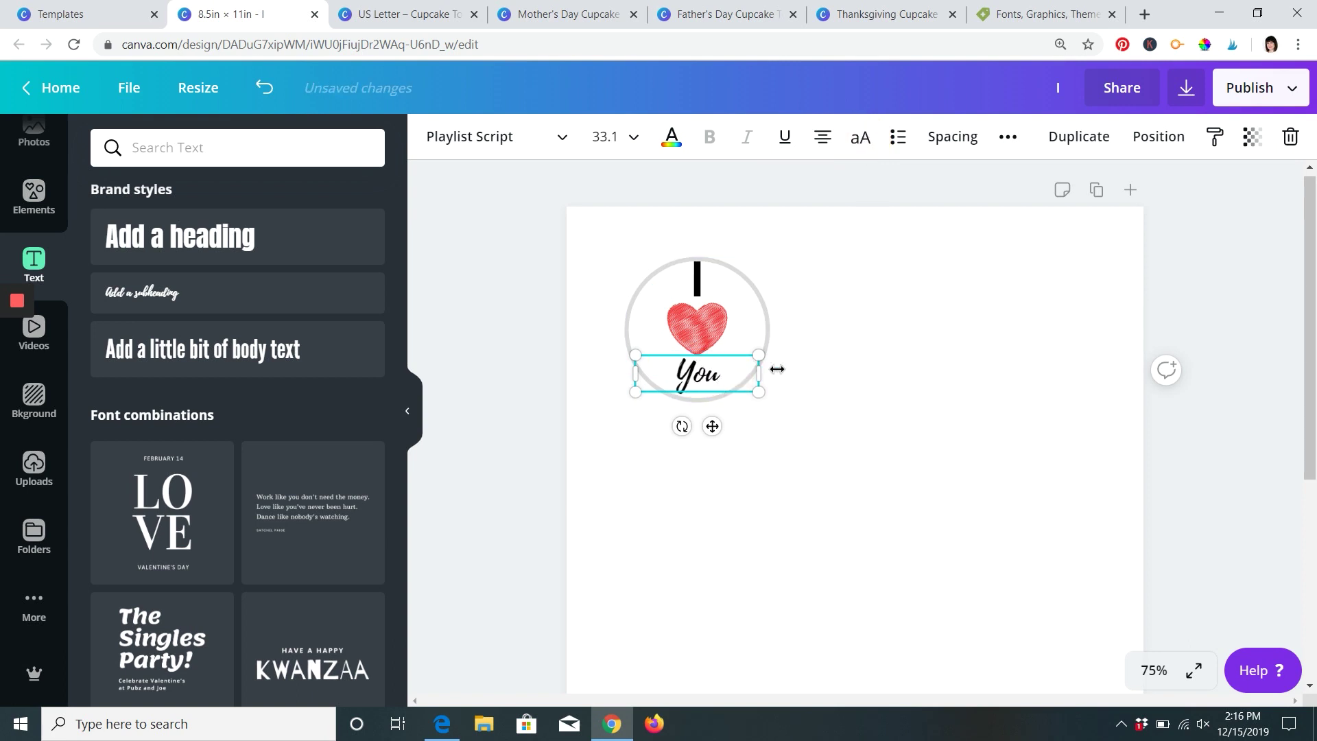
left_click_drag(761, 354, 771, 392)
left_click(513, 373)
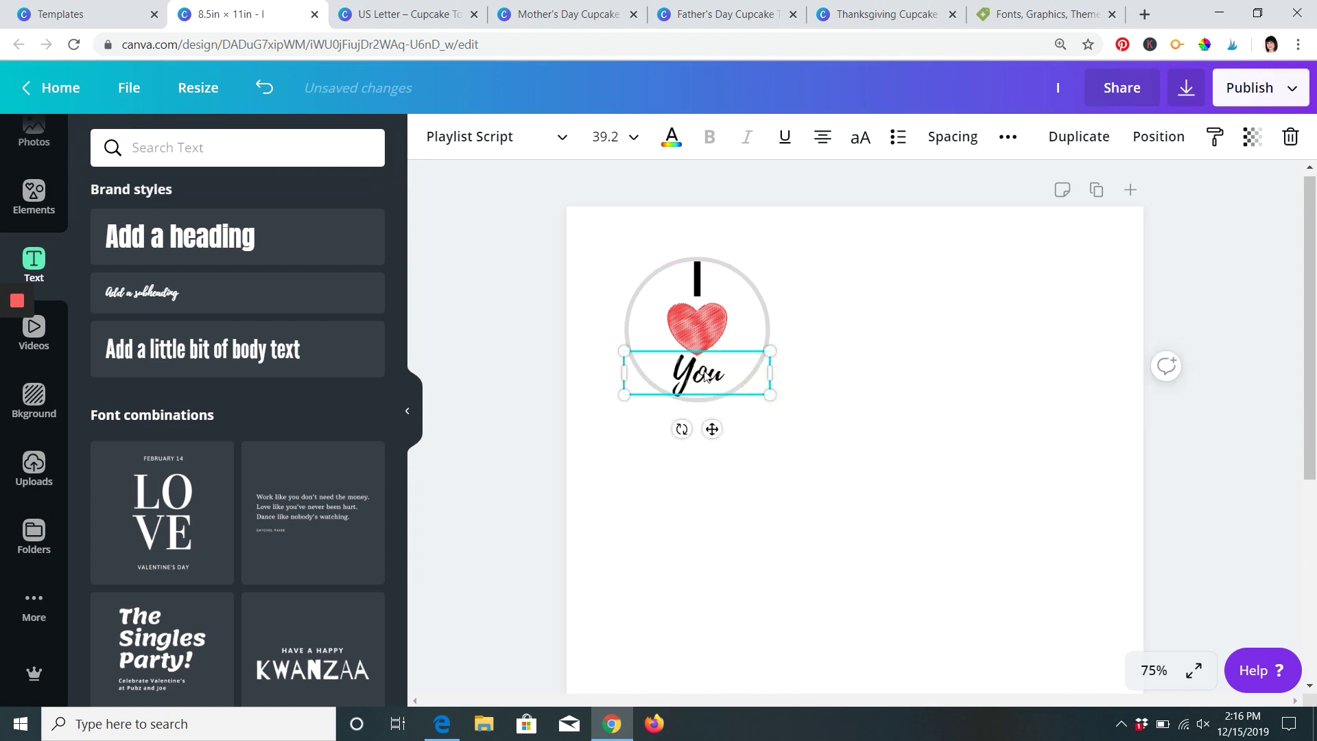
- Set the "You" text in the Beauty Salon Script font and enlarge it to about size 47.6
left_click(559, 145)
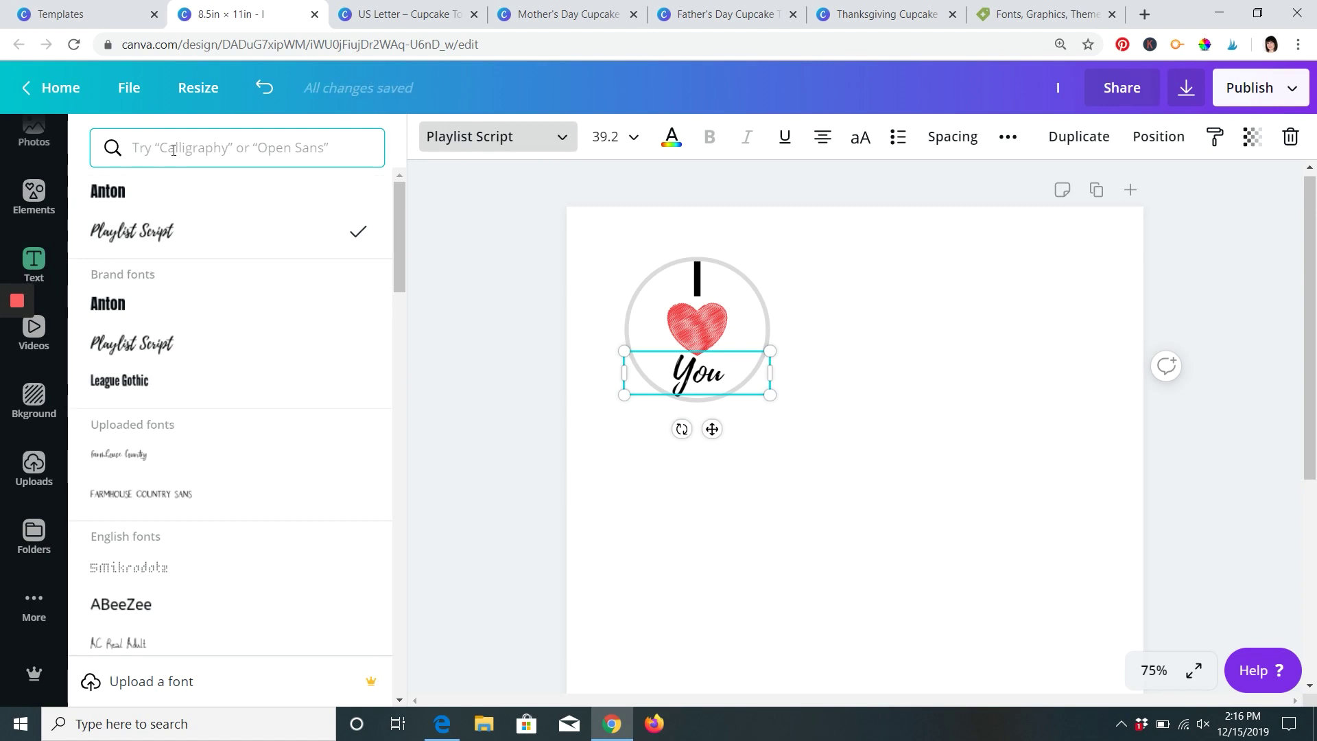
type("beaut")
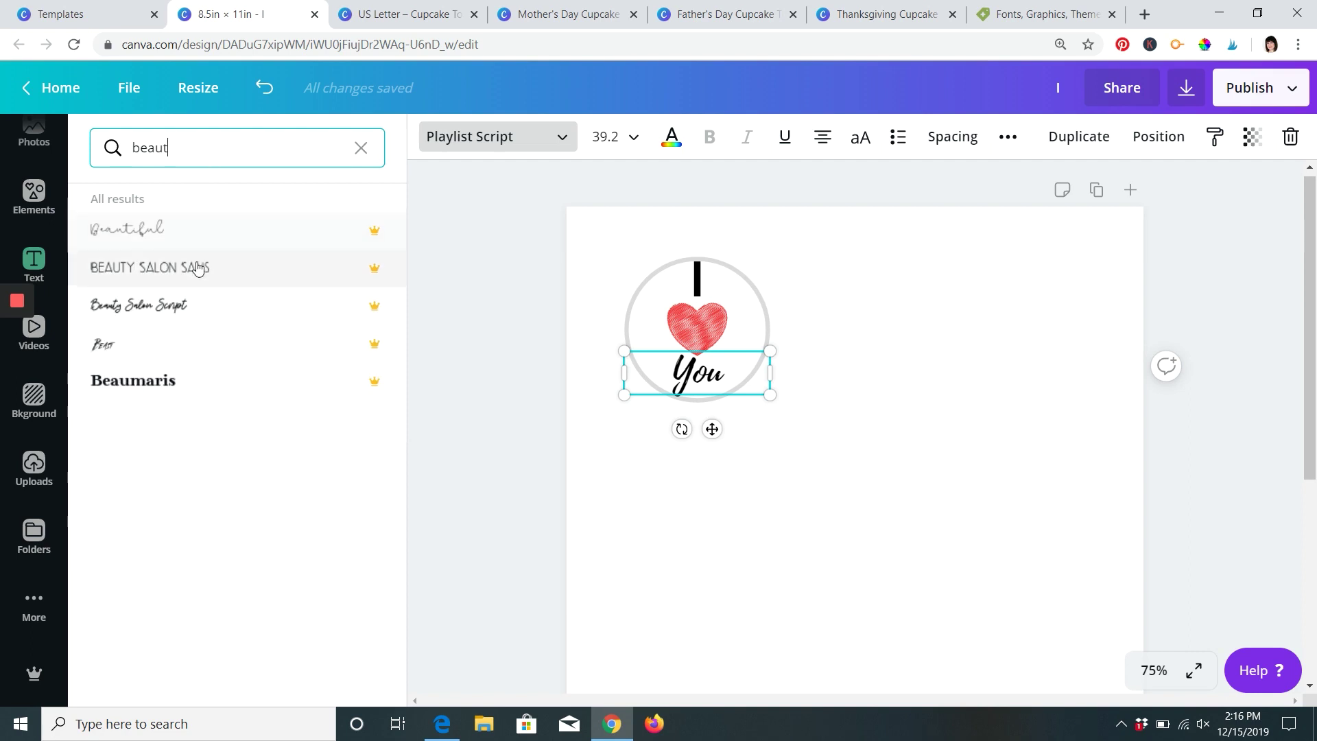
left_click(184, 307)
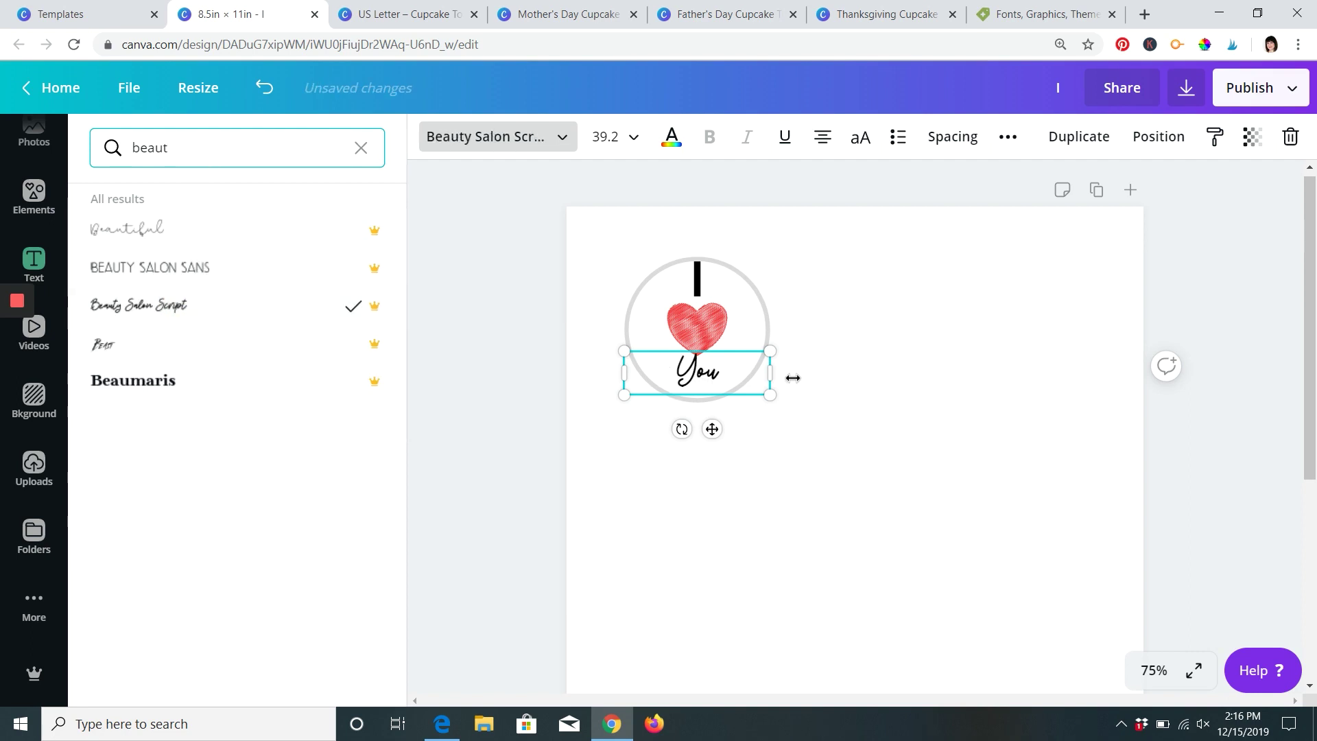
left_click_drag(773, 350, 800, 326)
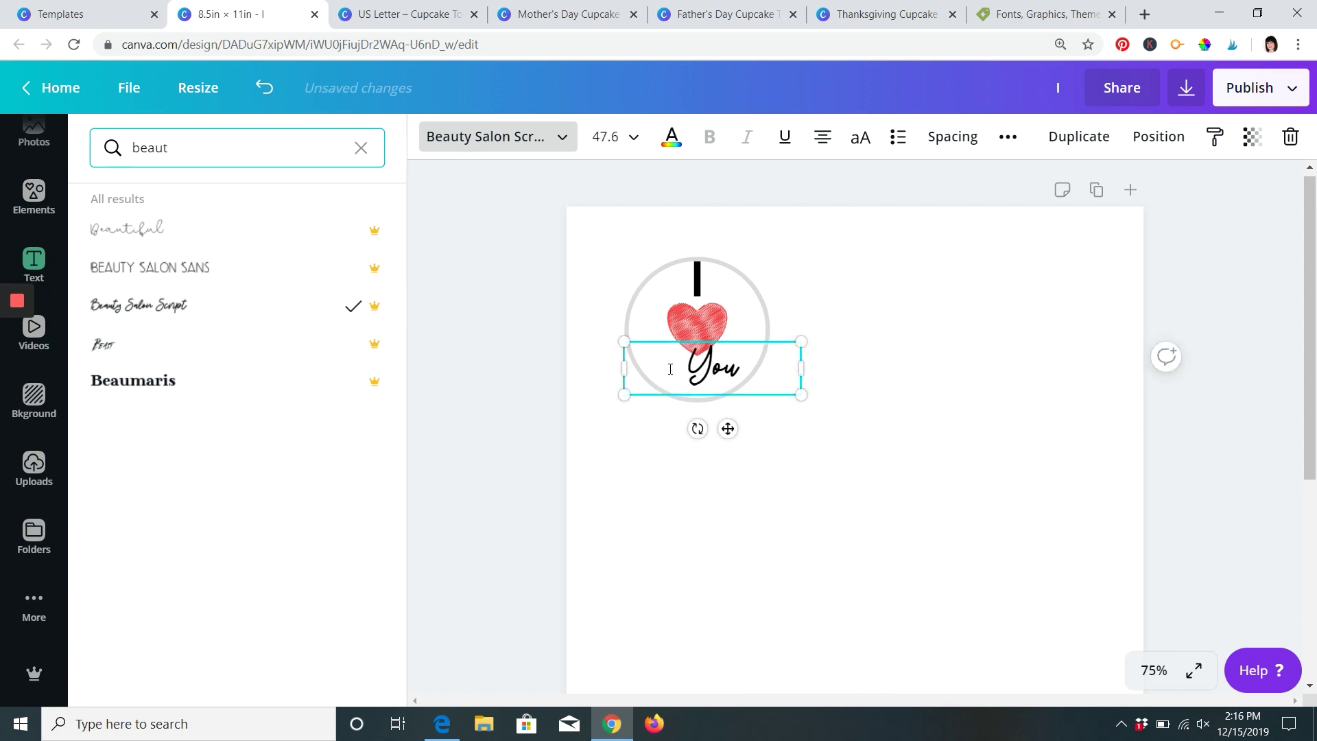
- Shrink "You" slightly to about size 45.9 and centre it beneath the heart within the circle
left_click(541, 388)
left_click_drag(718, 362, 702, 374)
left_click_drag(794, 354, 785, 354)
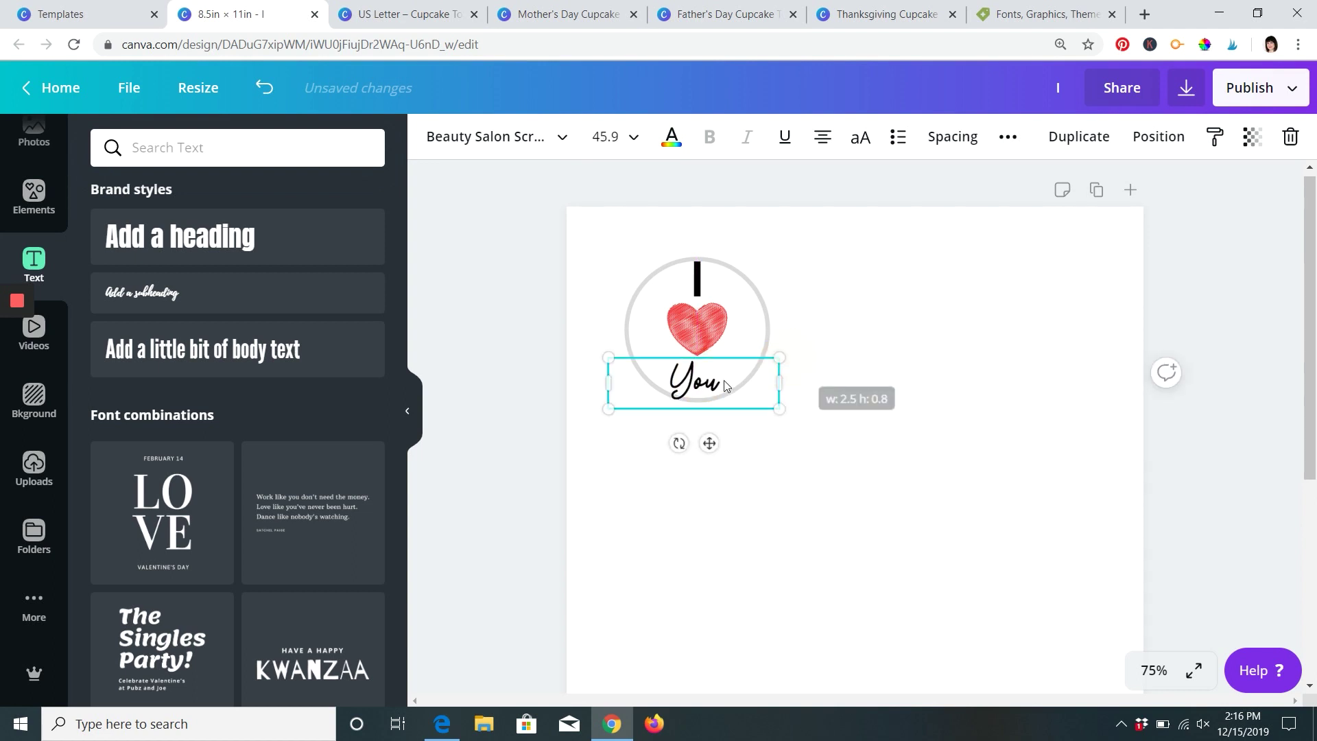
left_click_drag(711, 375, 701, 381)
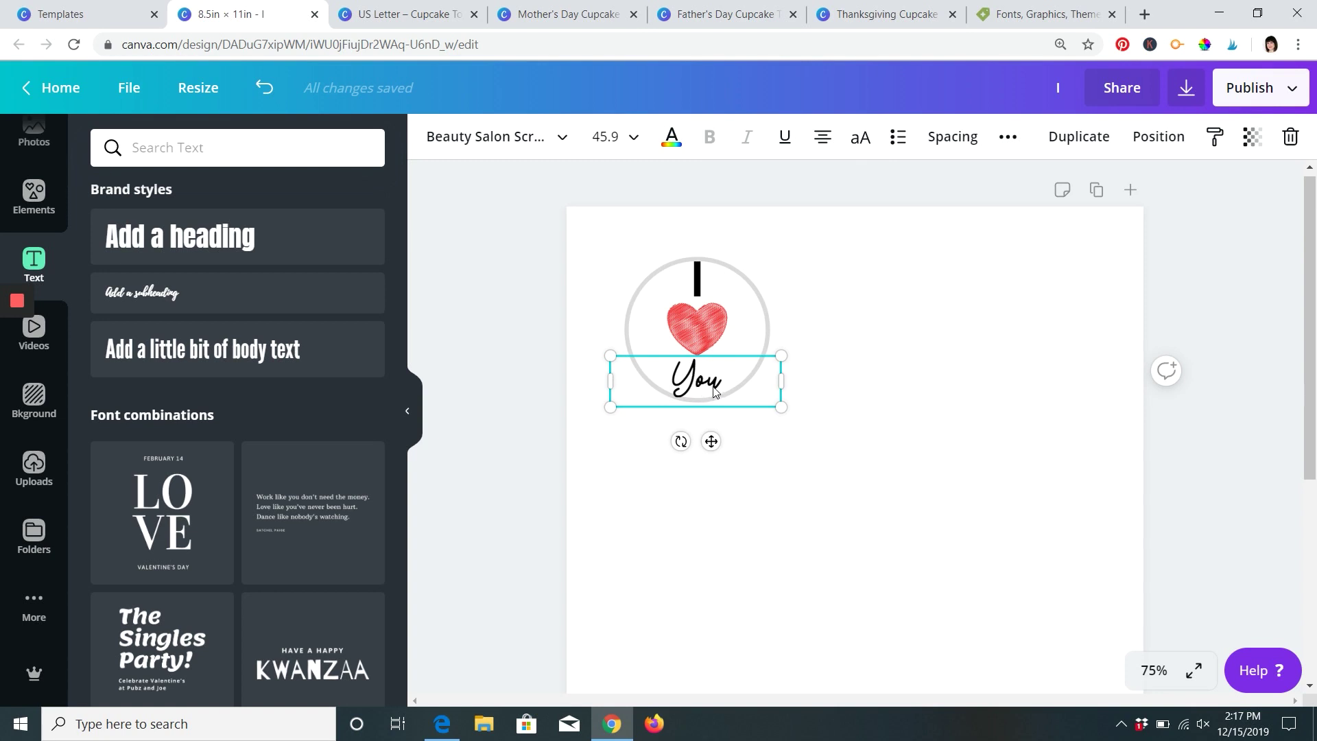
mouse_move(720, 381)
left_mouse_down()
mouse_move(731, 380)
mouse_move(717, 380)
left_mouse_up()
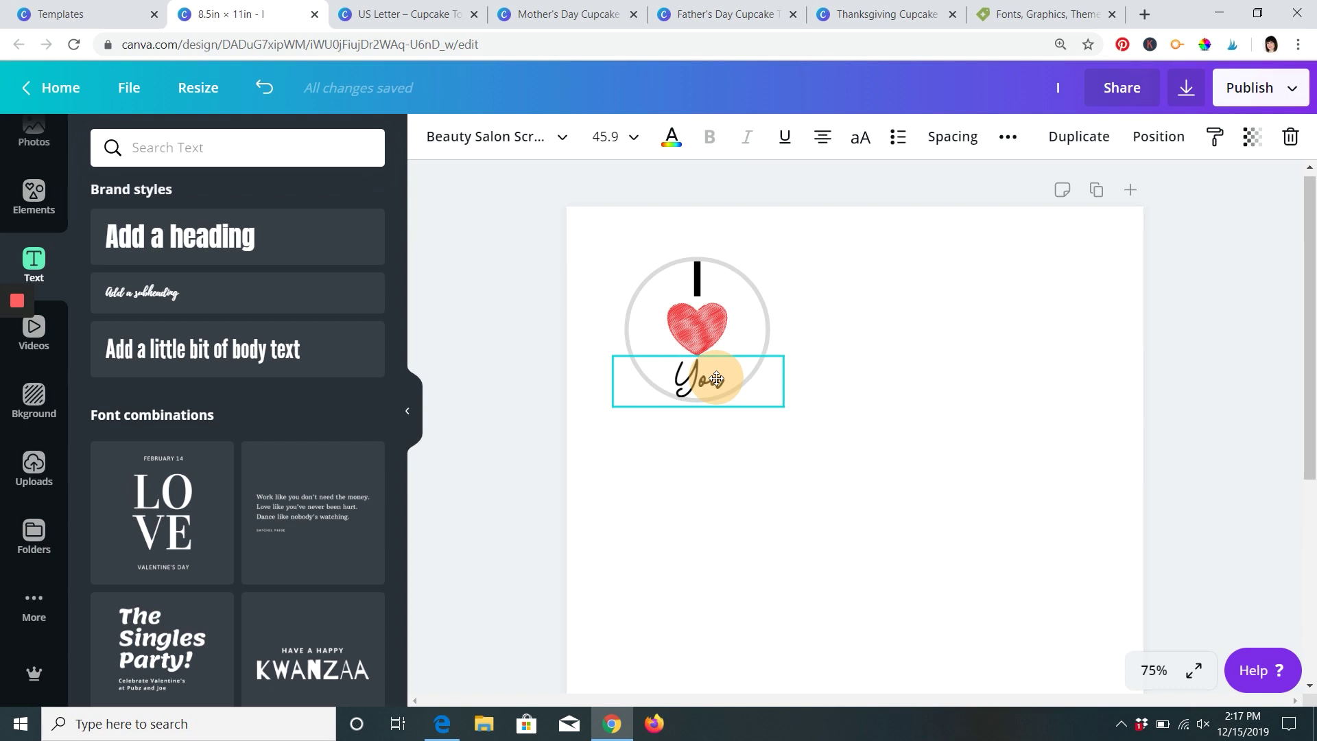
left_click_drag(717, 378, 715, 378)
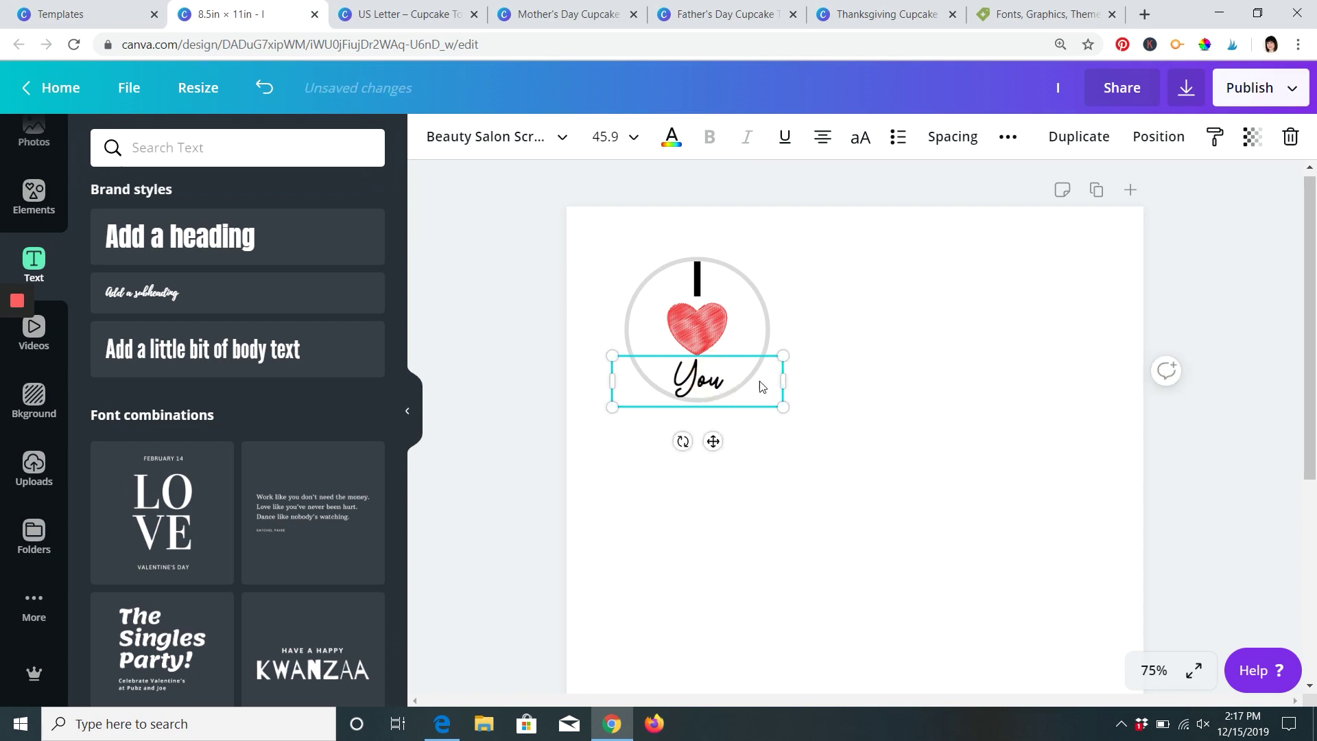
- Set the "I" text in the Beauty Salon Script font and nudge it down slightly from the circle's edge
left_click(553, 300)
left_click(698, 276)
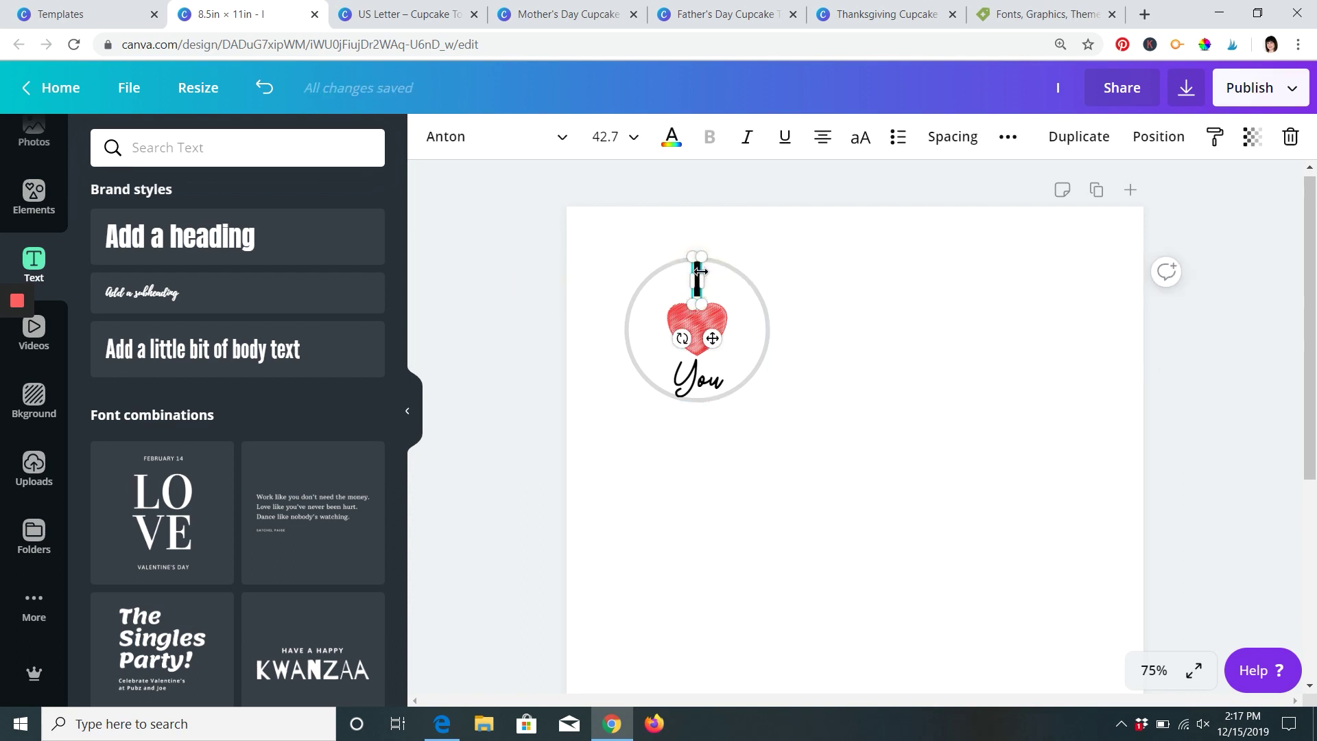
left_click(505, 132)
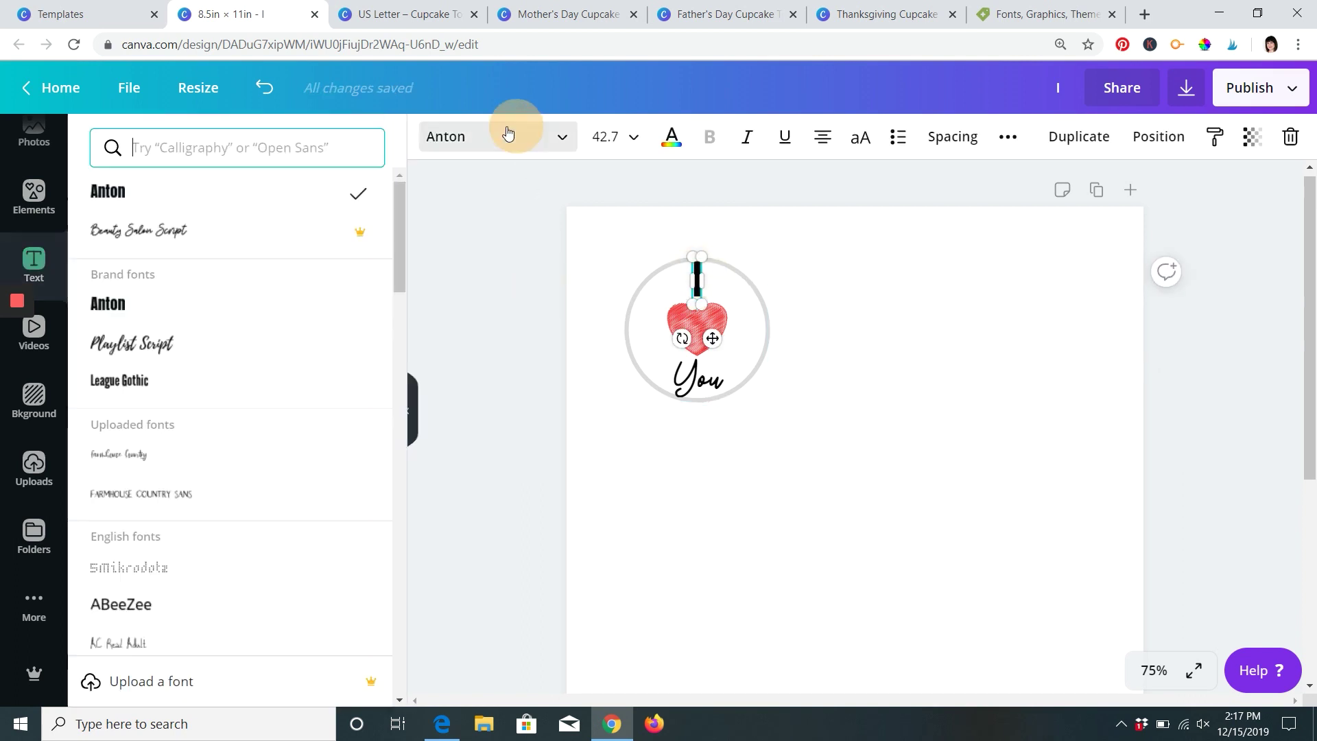
left_click(127, 233)
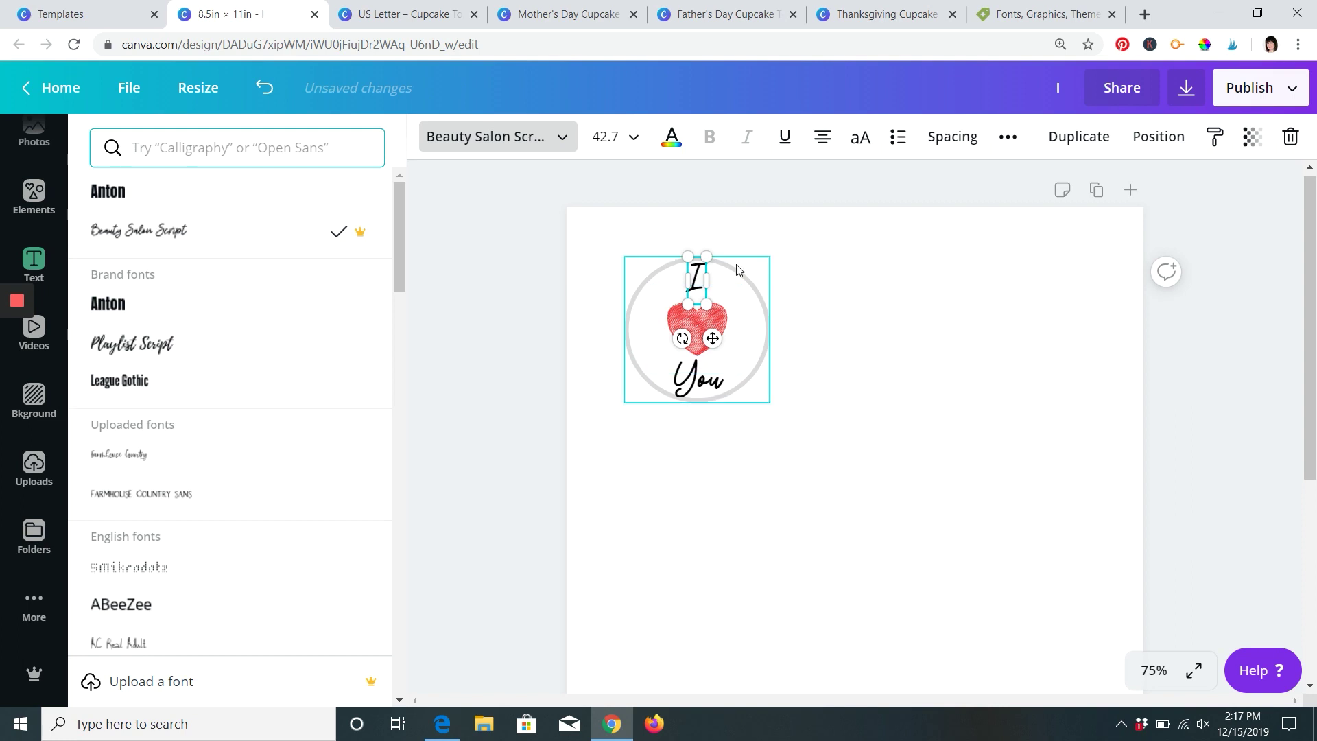
left_click(512, 343)
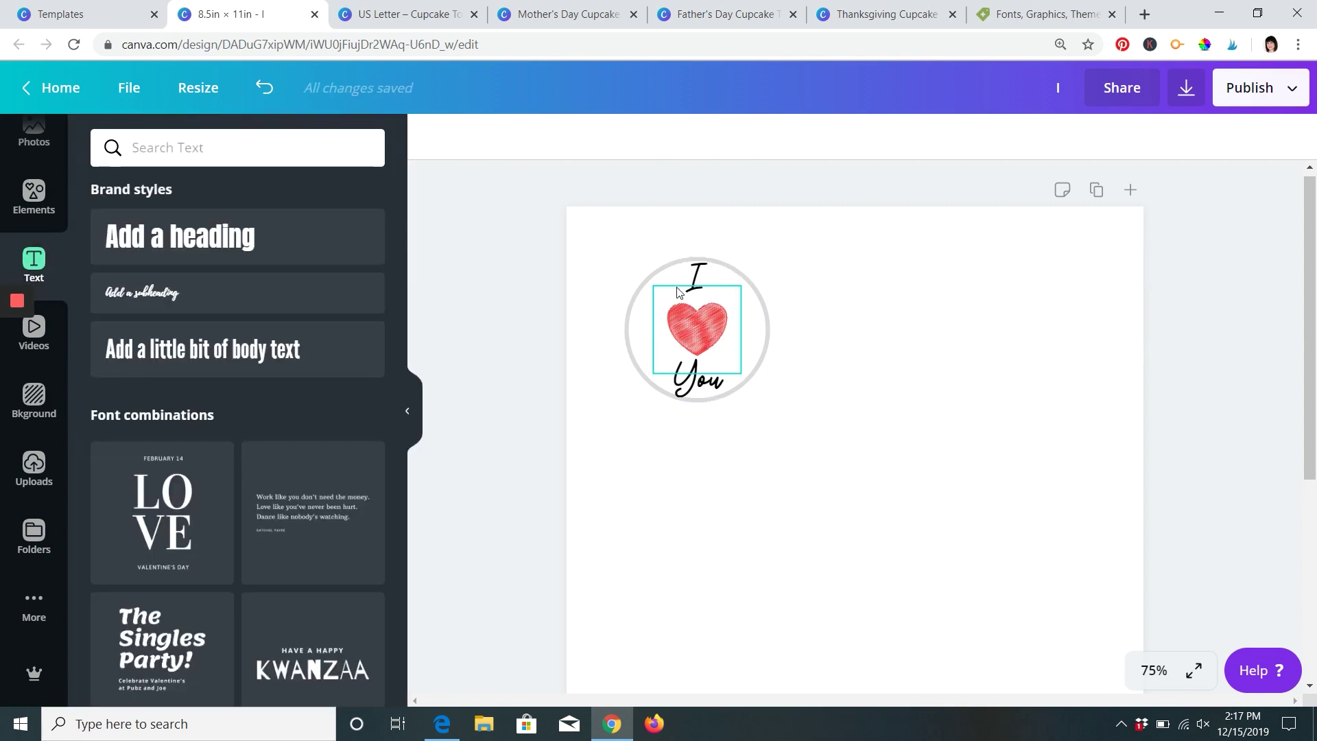
left_click_drag(697, 279, 697, 281)
left_click(512, 298)
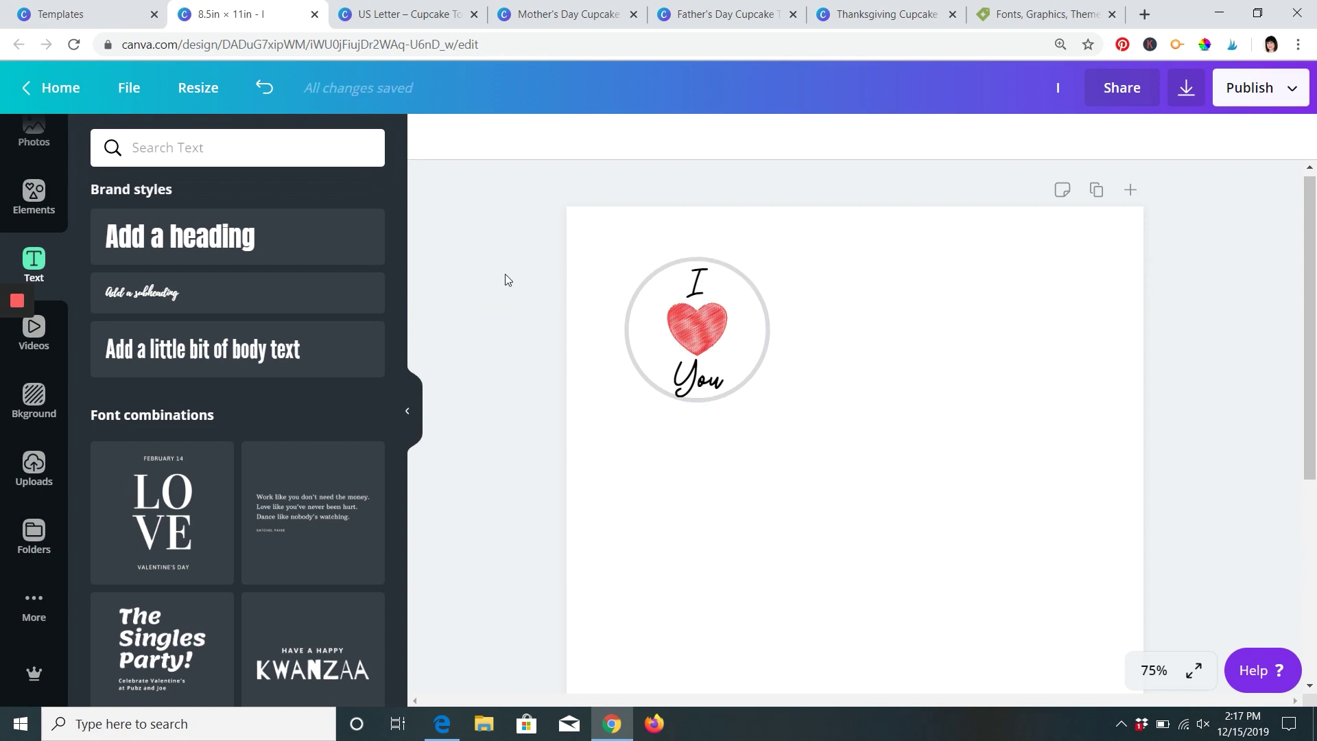
left_click(509, 321)
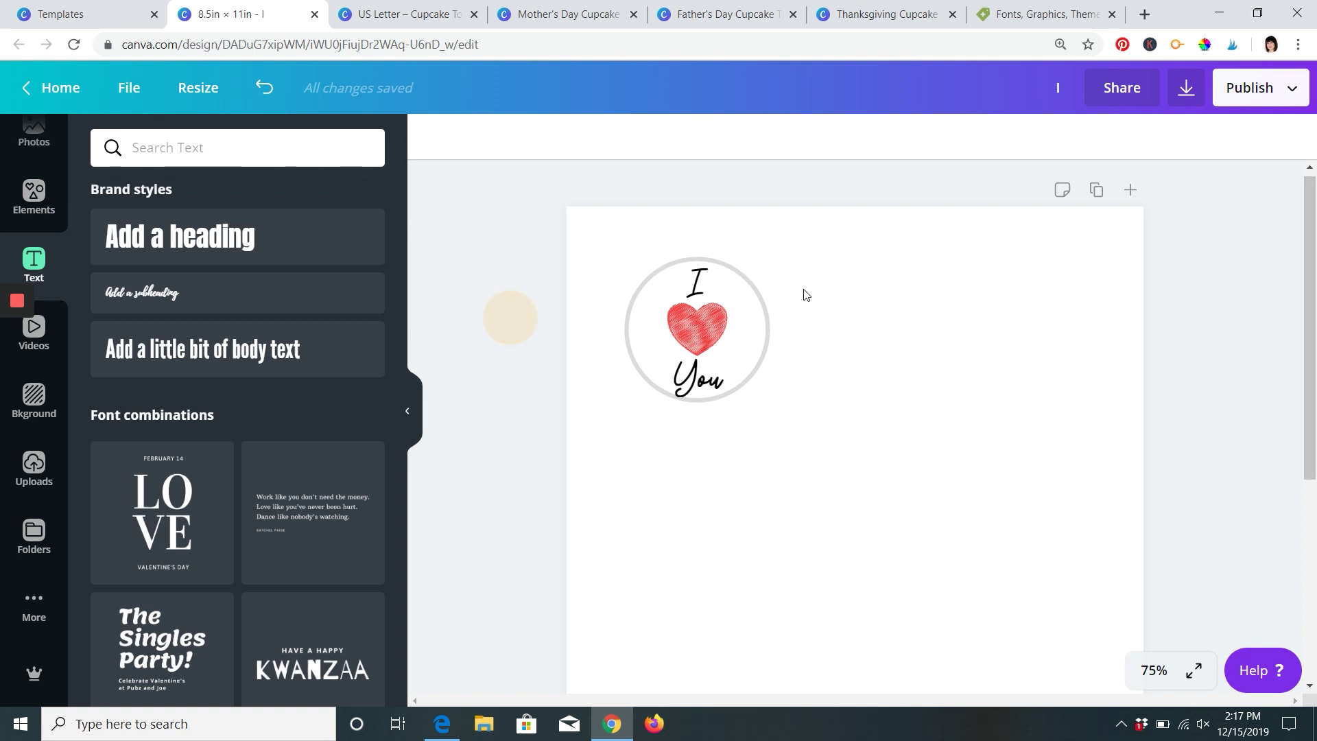
left_click(769, 326)
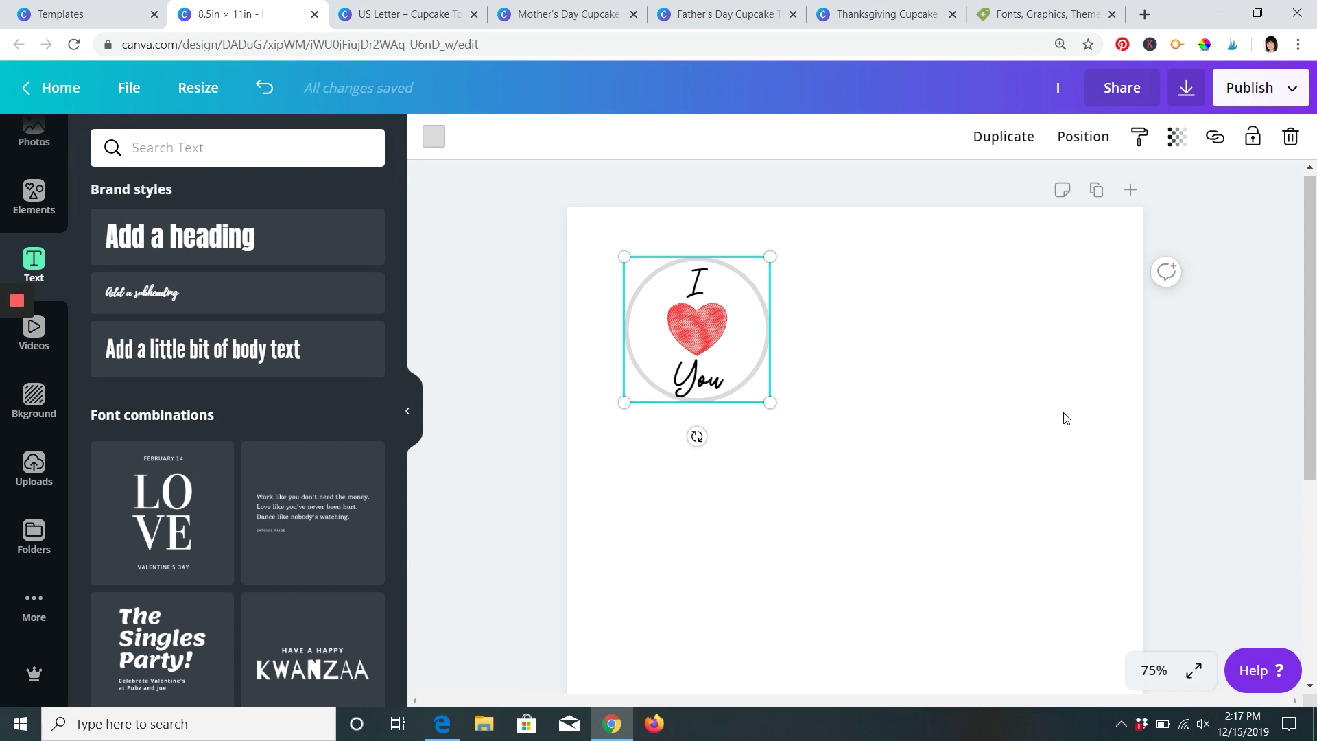
left_click(515, 269)
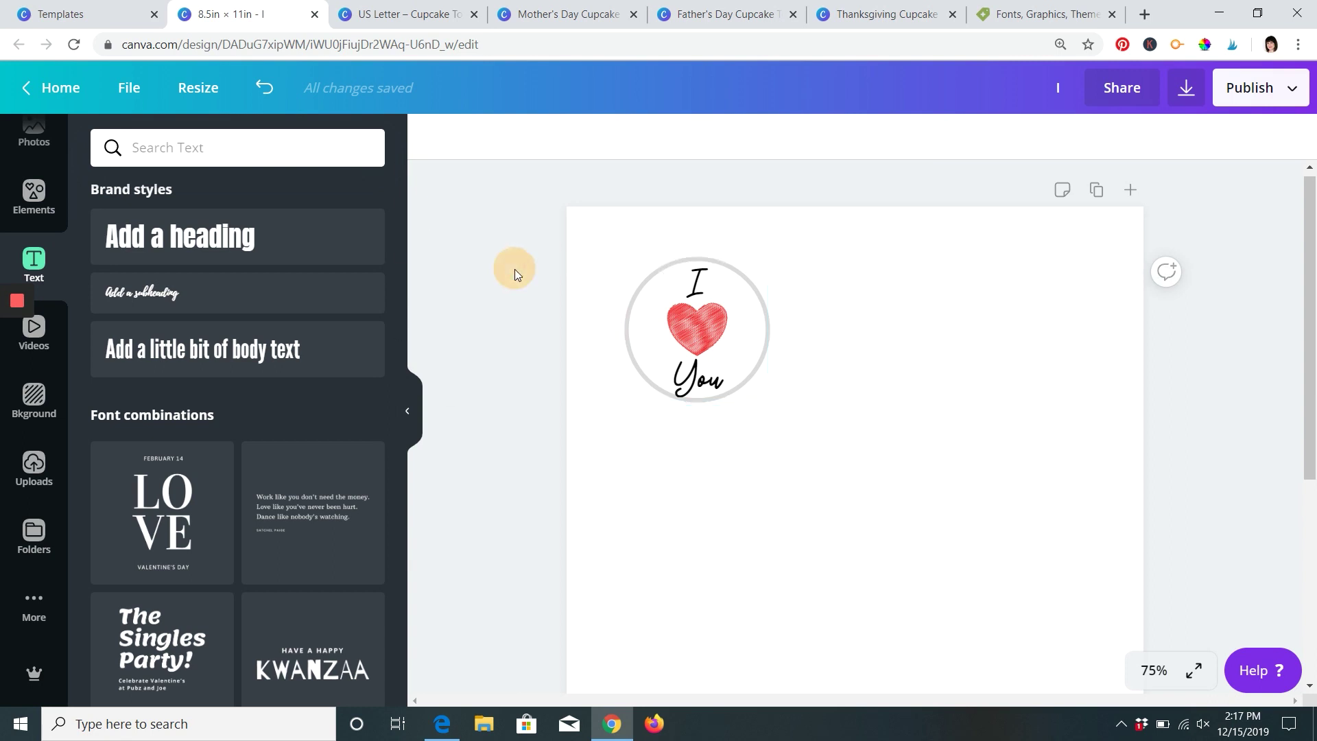
- Shrink the heart to about 1.1 × 1.1 in and recentre it in the circle between "I" and "You"
left_click(719, 330)
left_click_drag(740, 285, 726, 293)
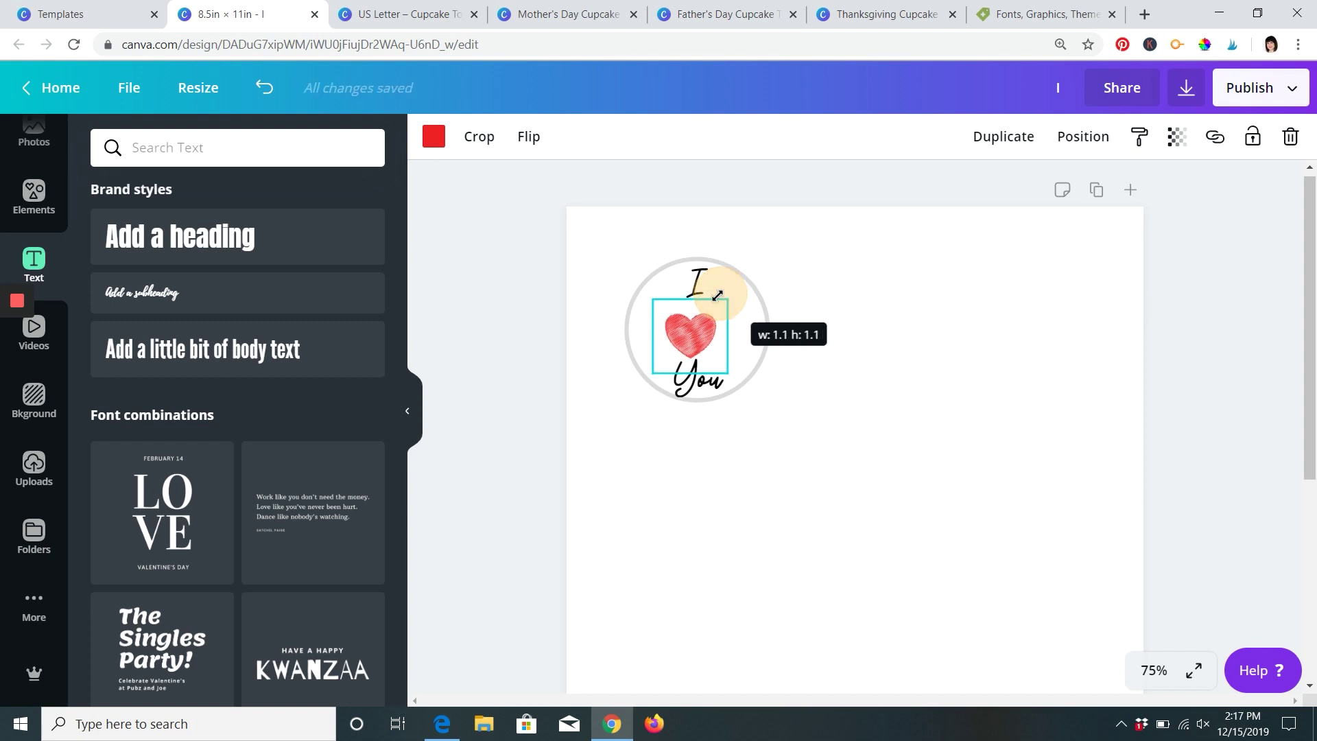
left_click(524, 341)
left_click(673, 338)
left_click_drag(673, 337, 682, 331)
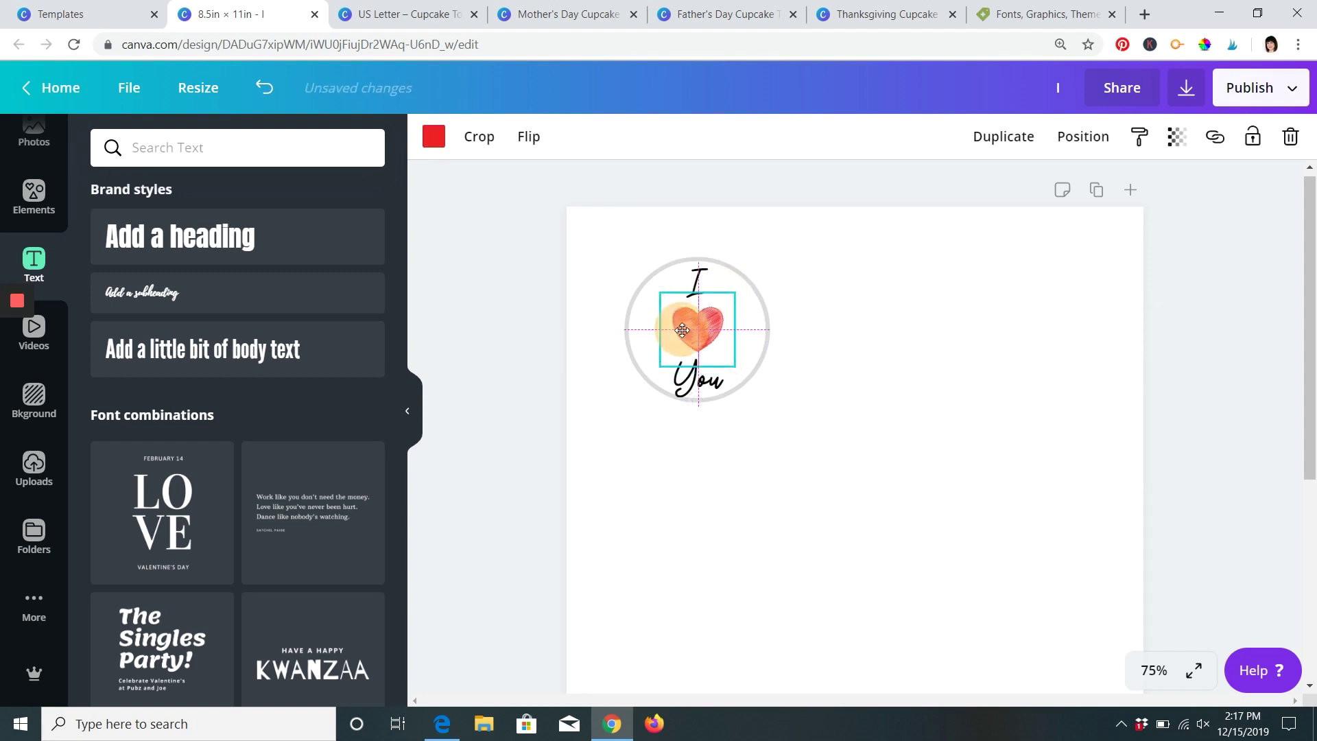
- Nudge the "You" text up slightly so it sits closer to the heart inside the circle, and save the design
left_click(525, 310)
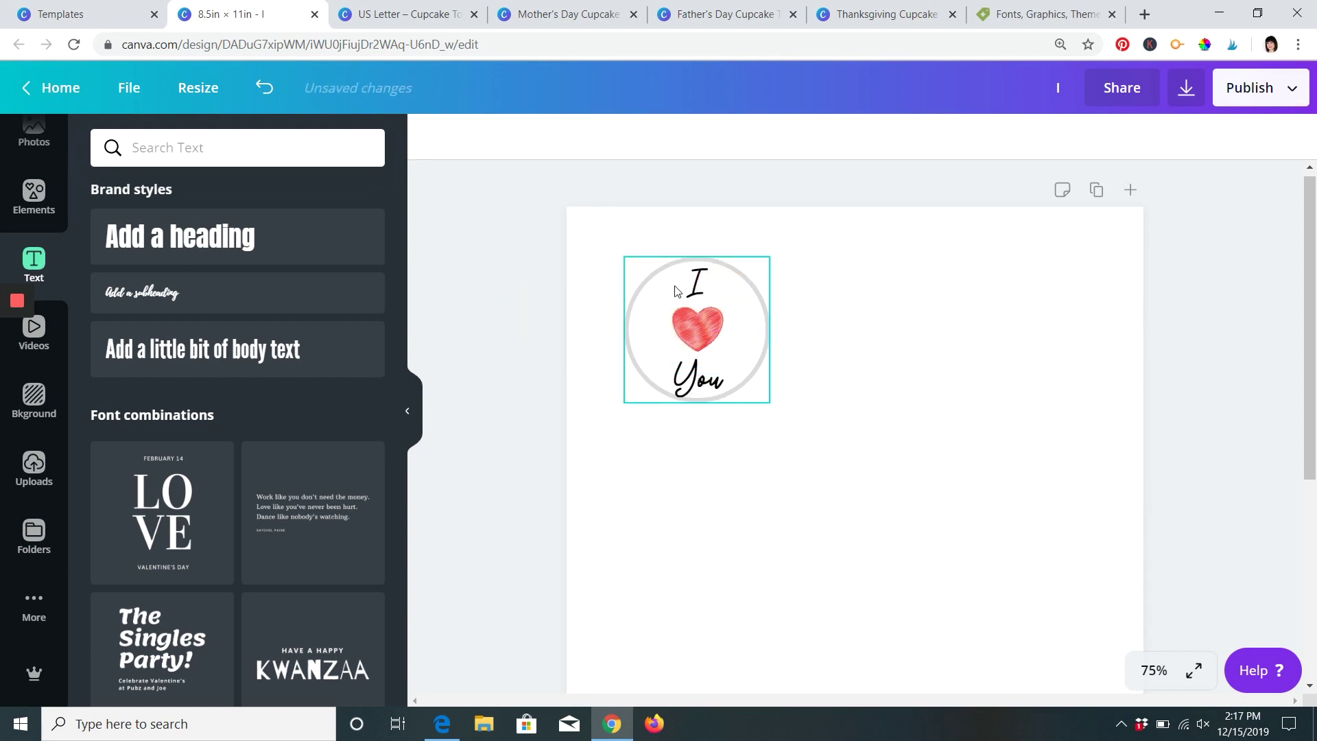
left_click_drag(701, 292, 701, 286)
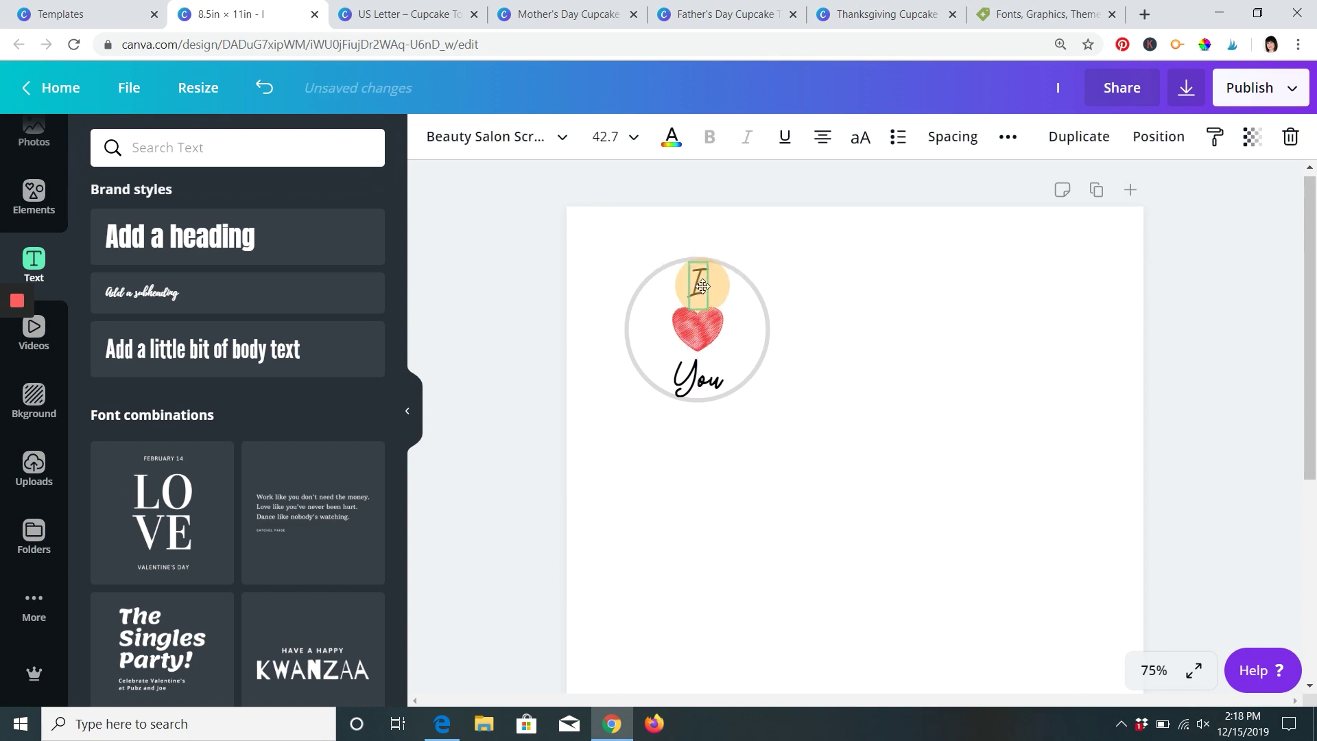
left_click(717, 372)
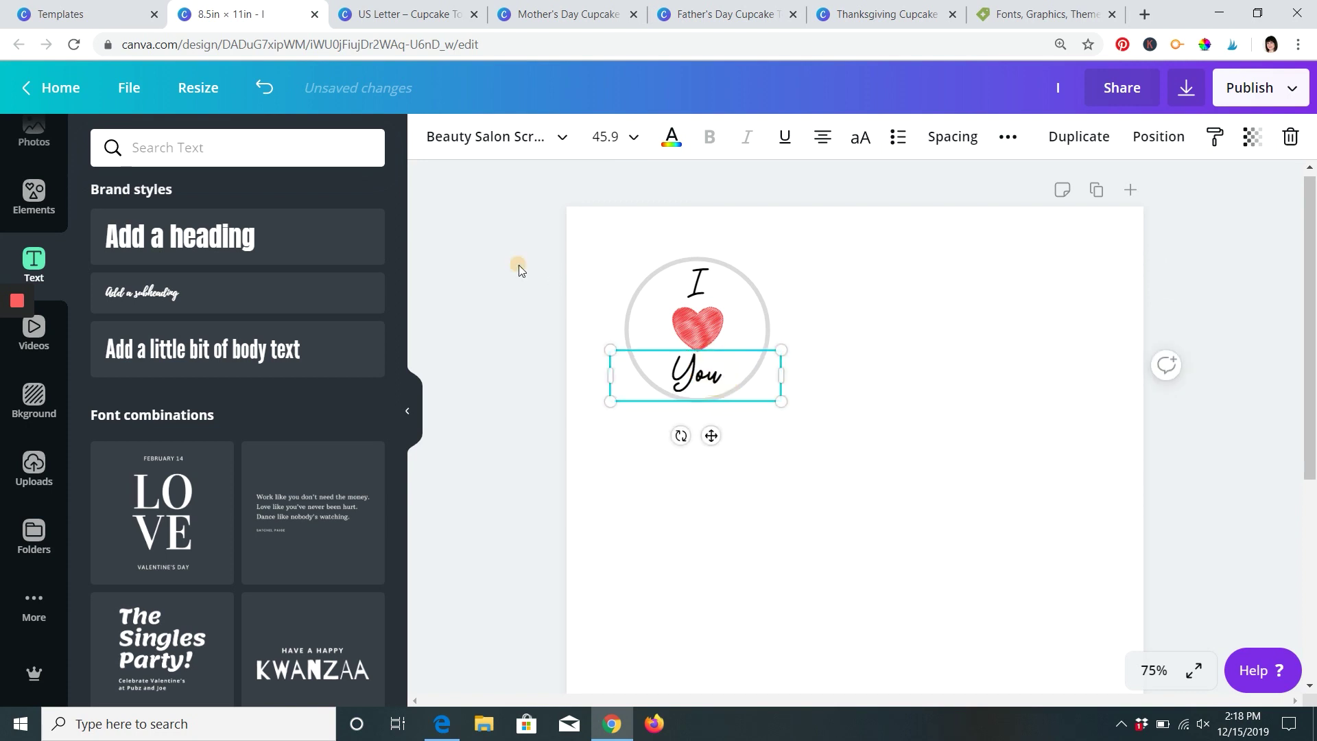
left_click(541, 286)
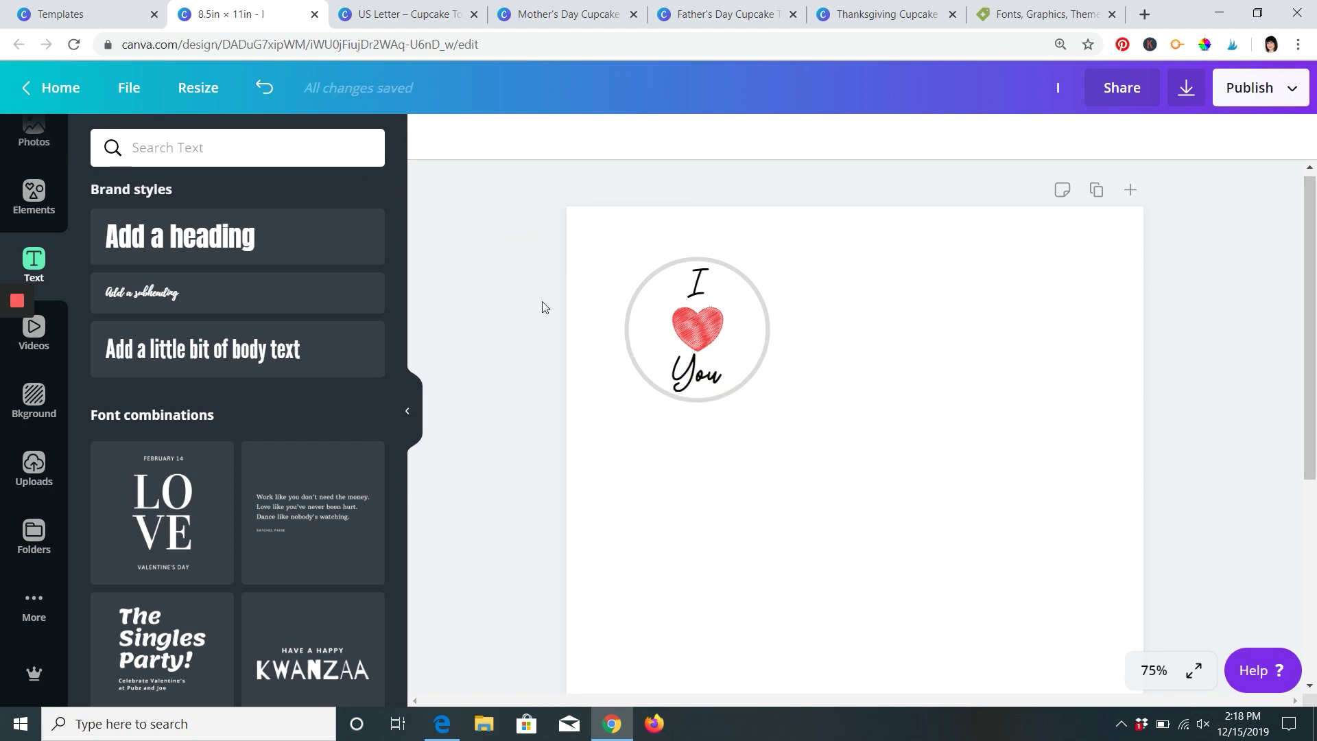
left_click(135, 92)
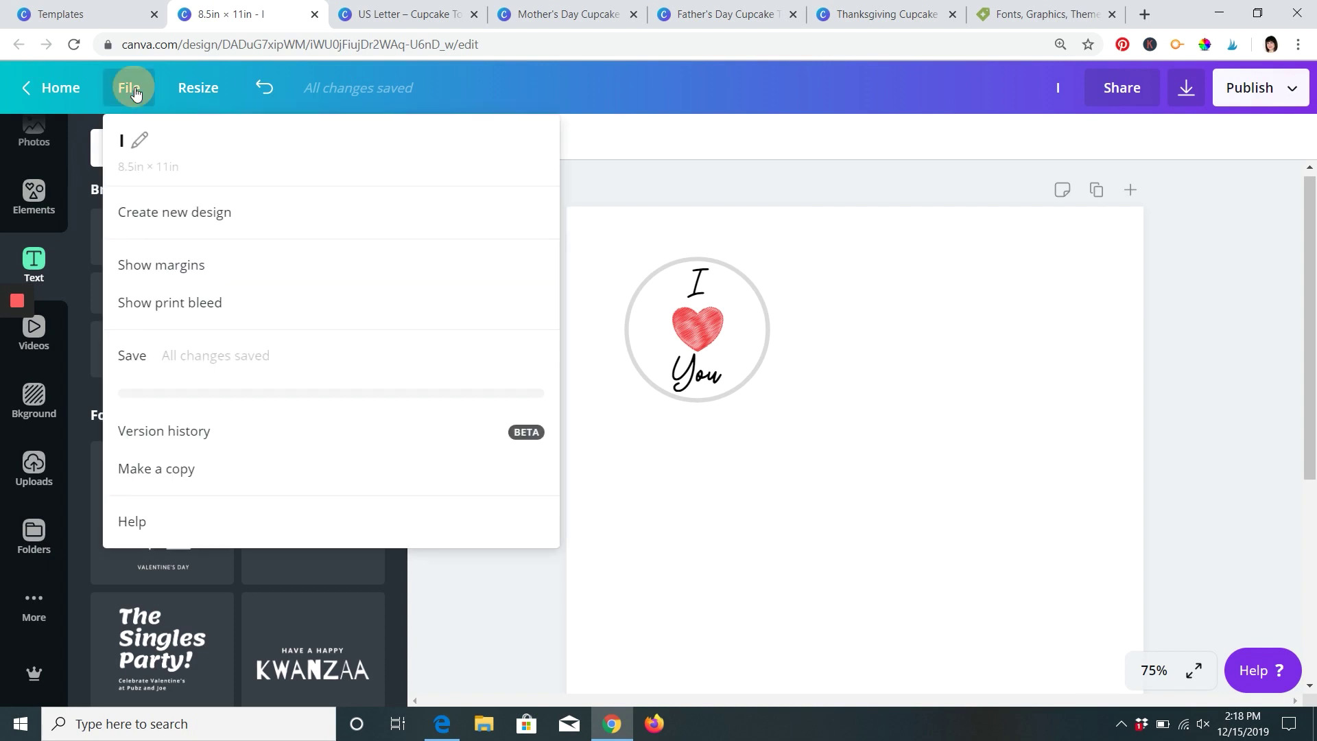
left_click(132, 355)
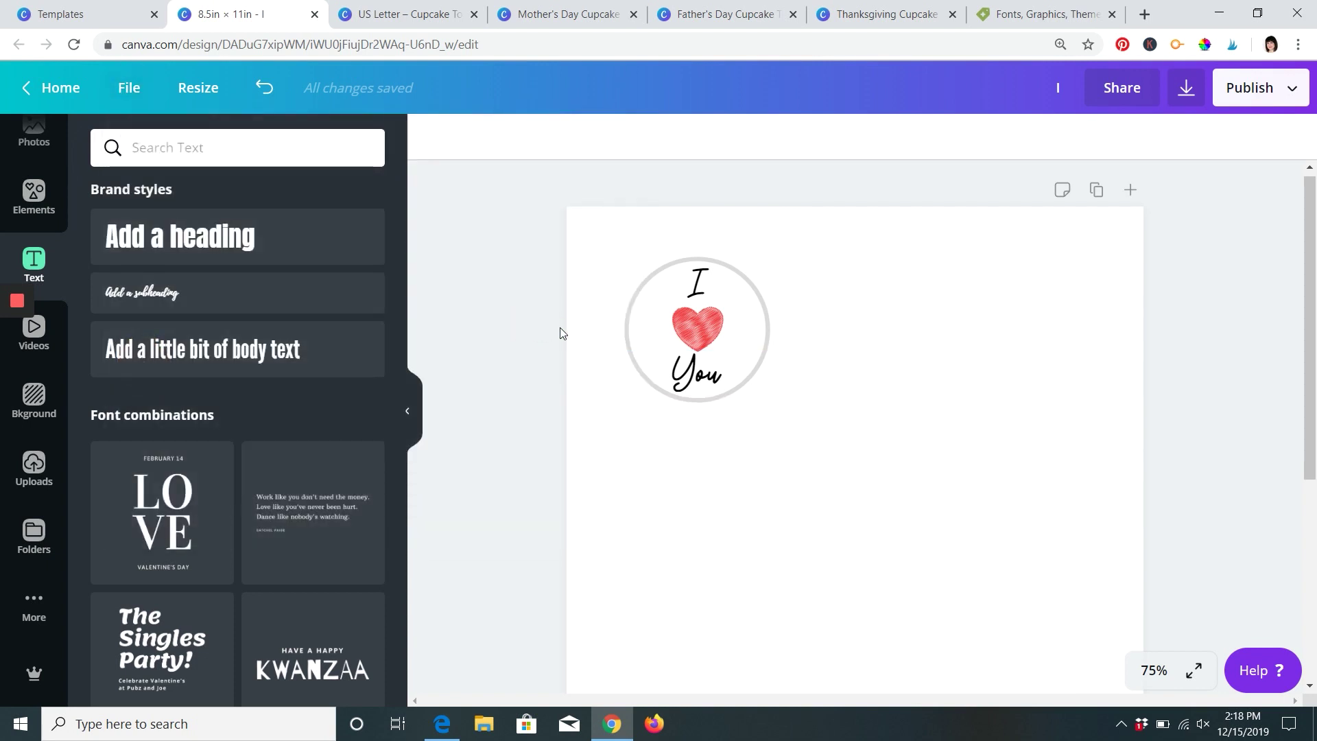
- Browse the "love" results in the elements library for other heart and love graphics
left_click(32, 195)
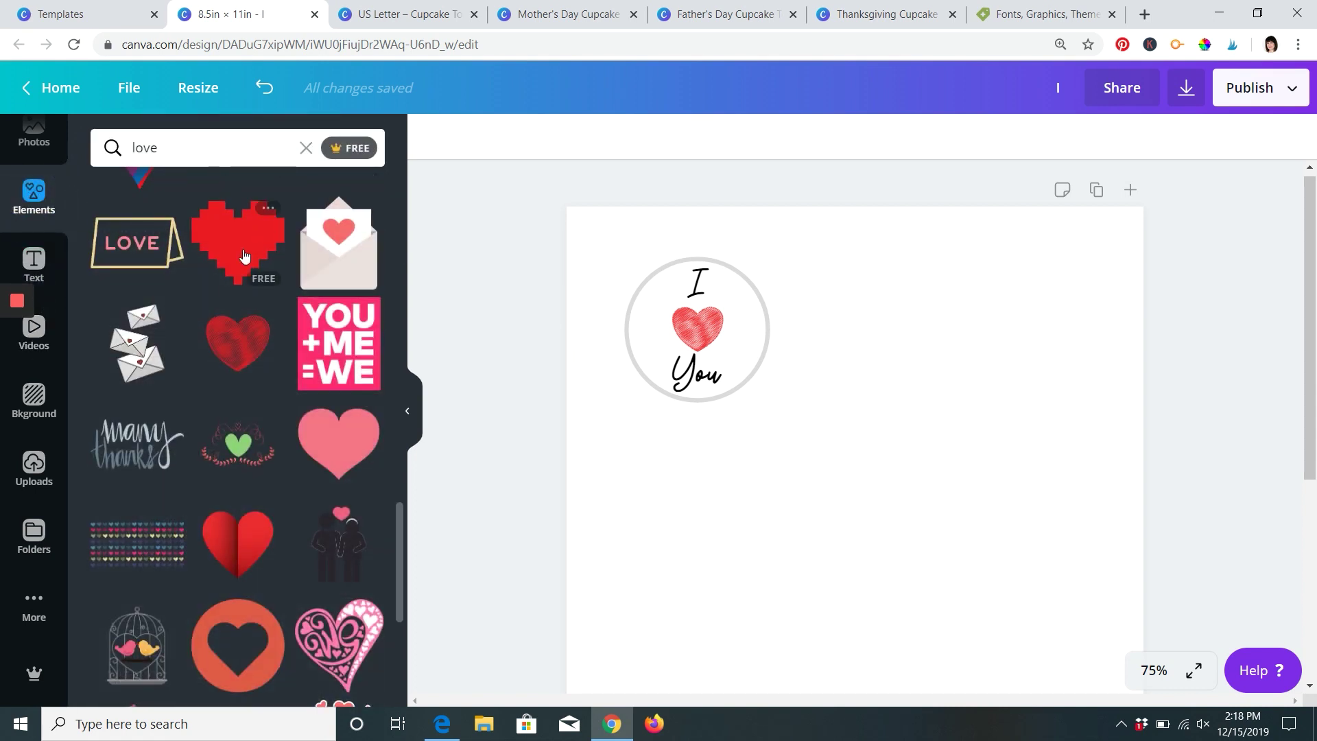
scroll(219, 552, "down", 10)
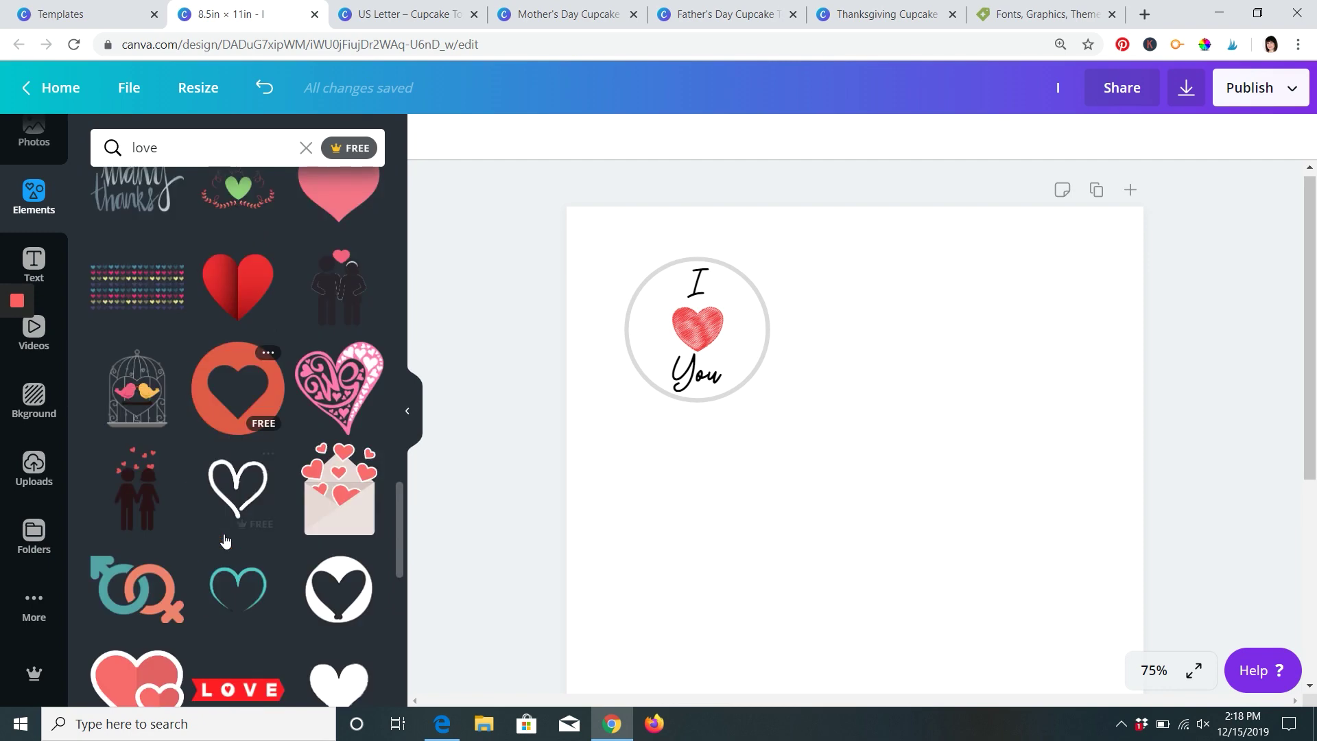
scroll(225, 540, "down", 1)
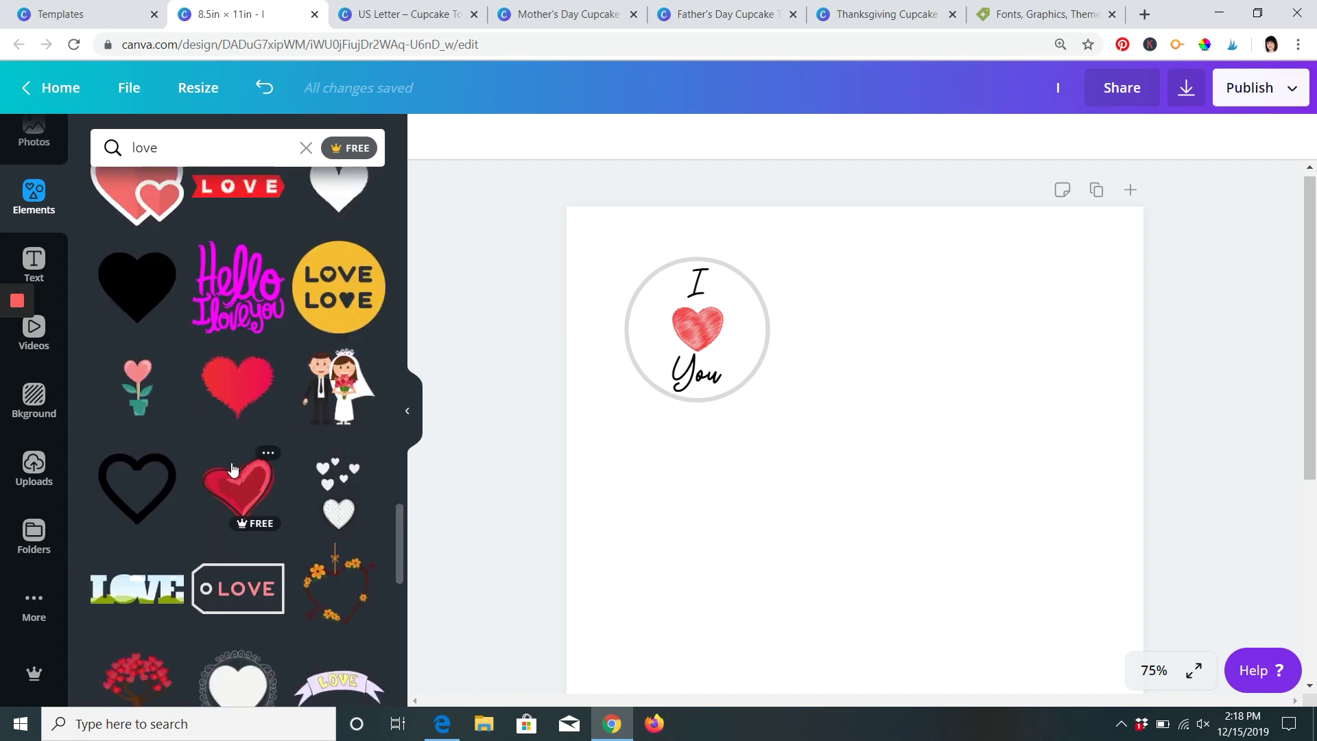
scroll(233, 473, "down", 5)
scroll(231, 469, "up", 15)
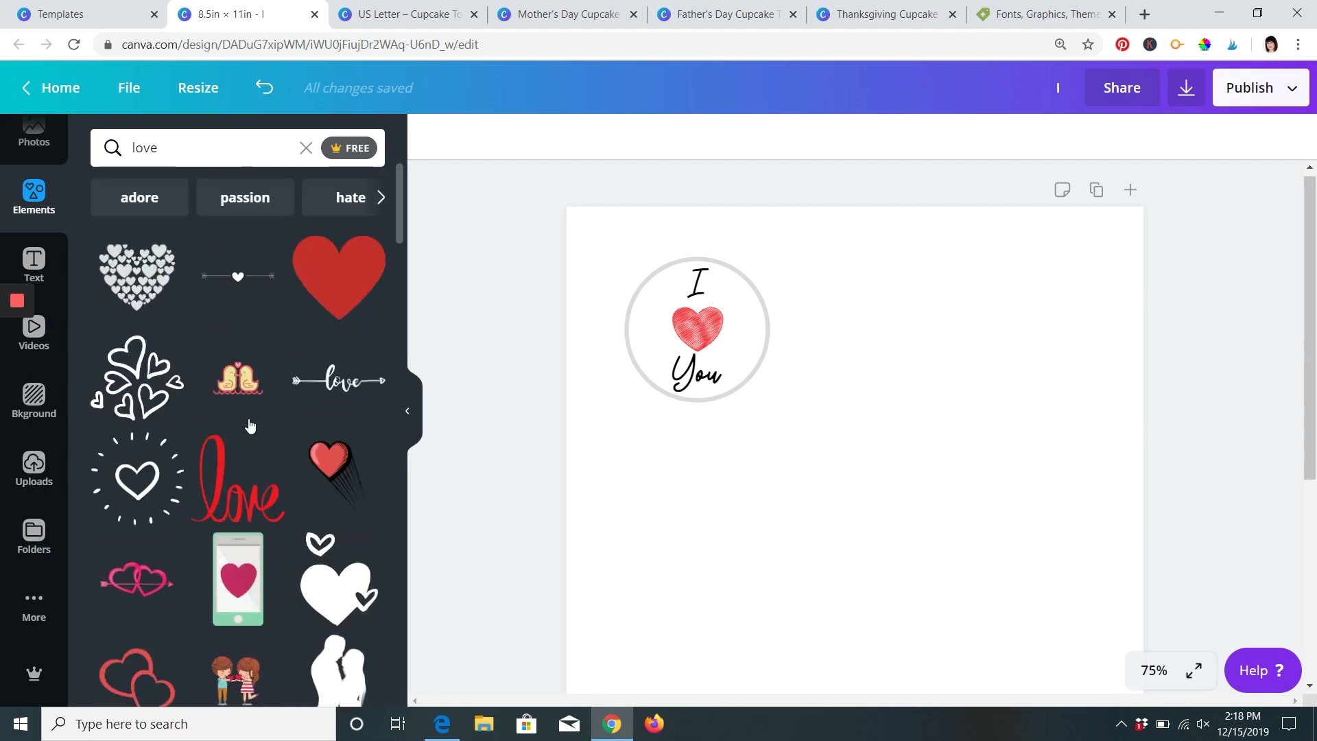
- Switch to the Creative Market site and look over the popular products on its home page
left_click(1051, 12)
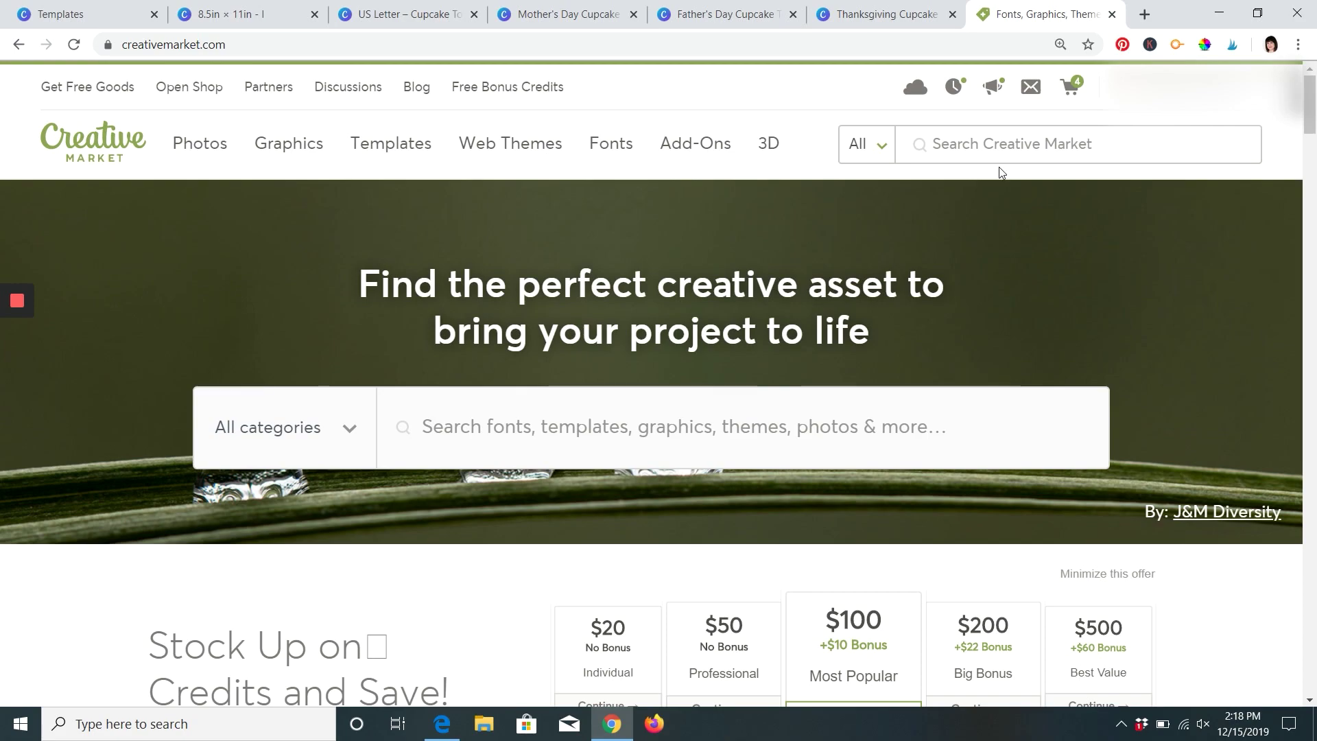
scroll(937, 281, "down", 6)
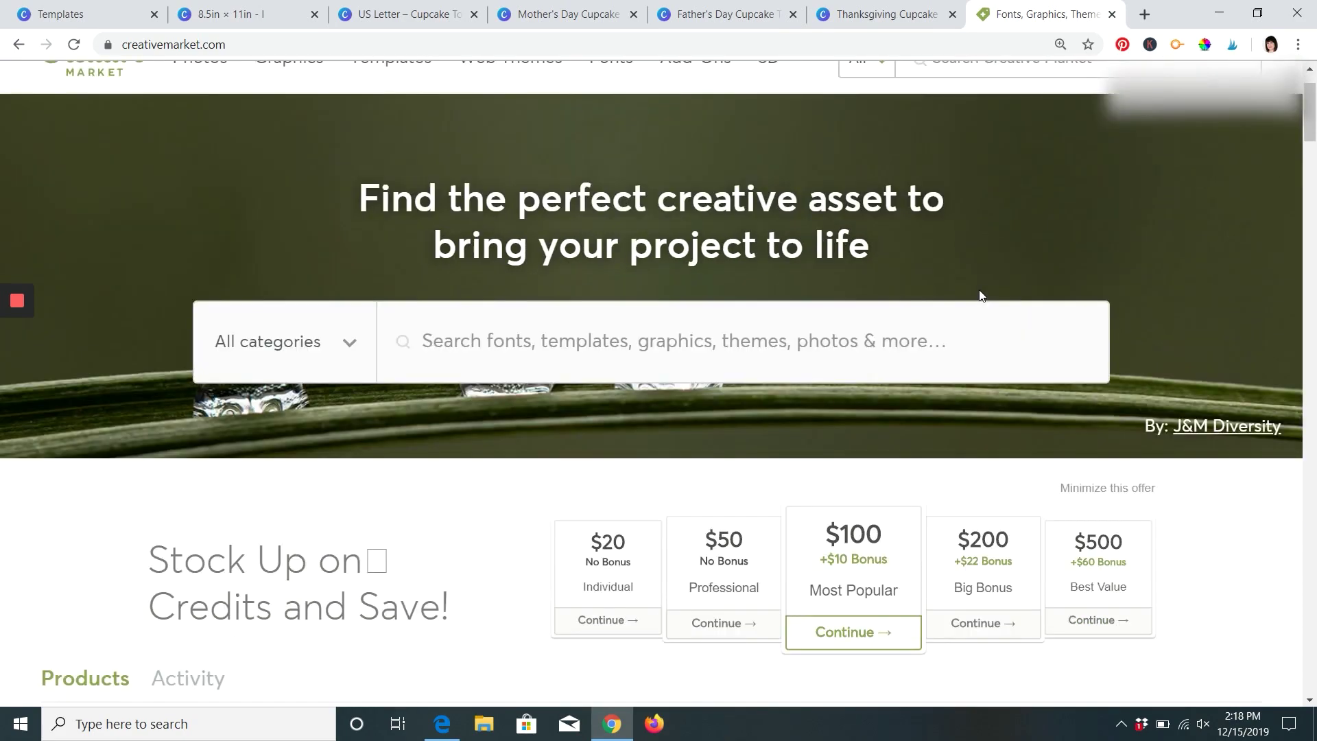
scroll(978, 291, "up", 3)
scroll(978, 290, "down", 12)
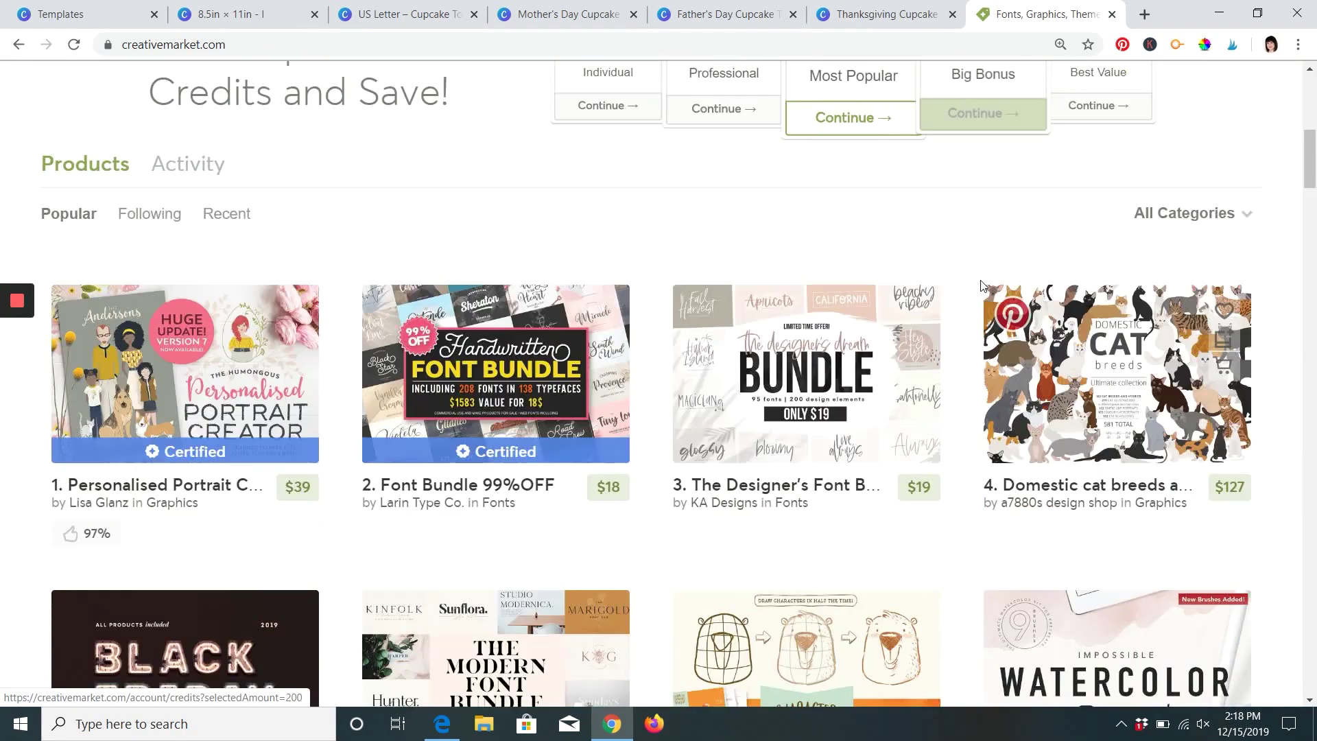
scroll(960, 412, "down", 7)
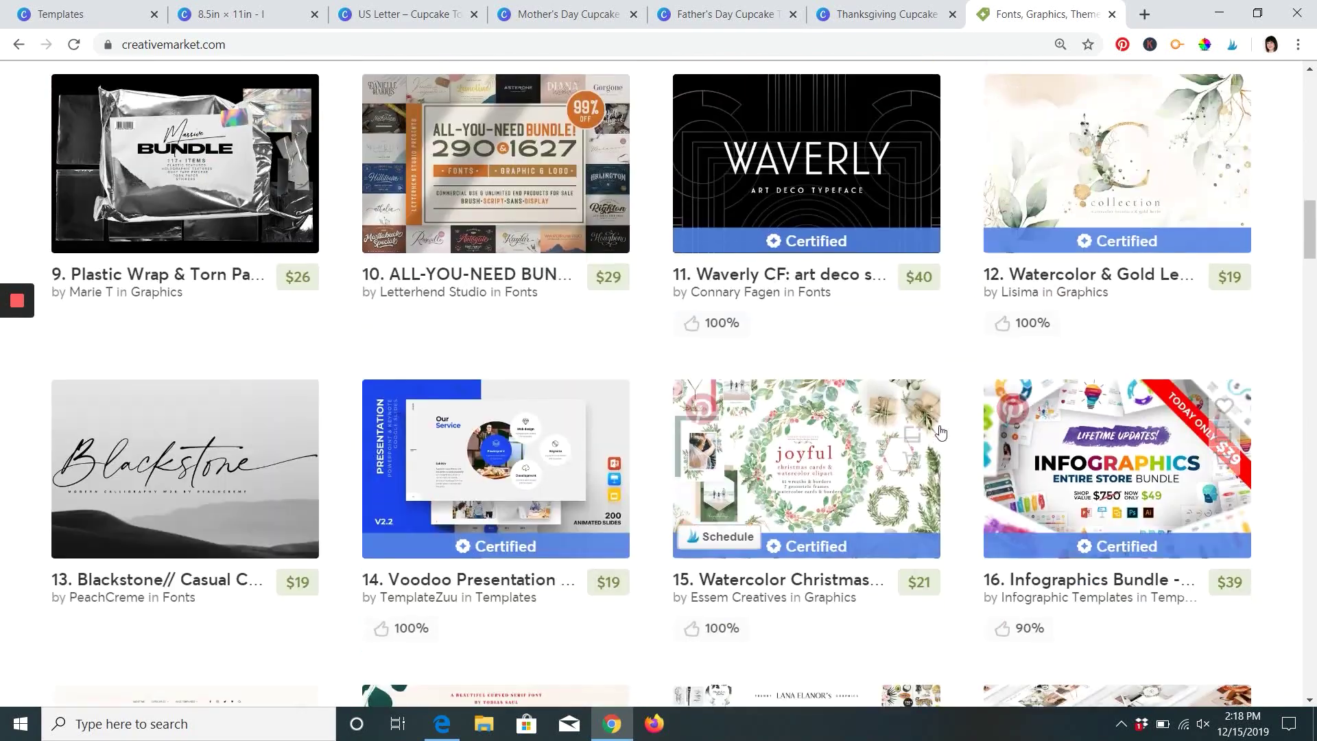
scroll(884, 424, "down", 2)
scroll(884, 422, "up", 20)
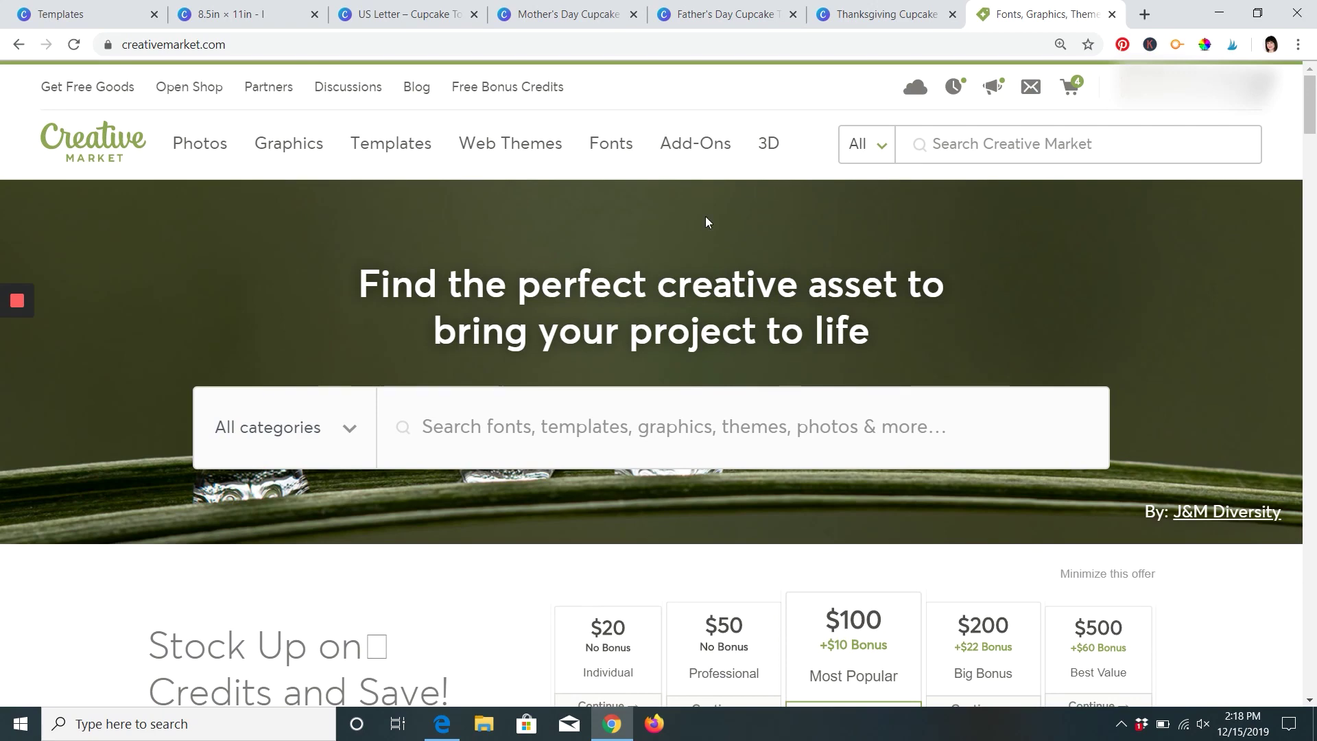
- Search all Creative Market categories for "love"
left_click(974, 139)
type("love")
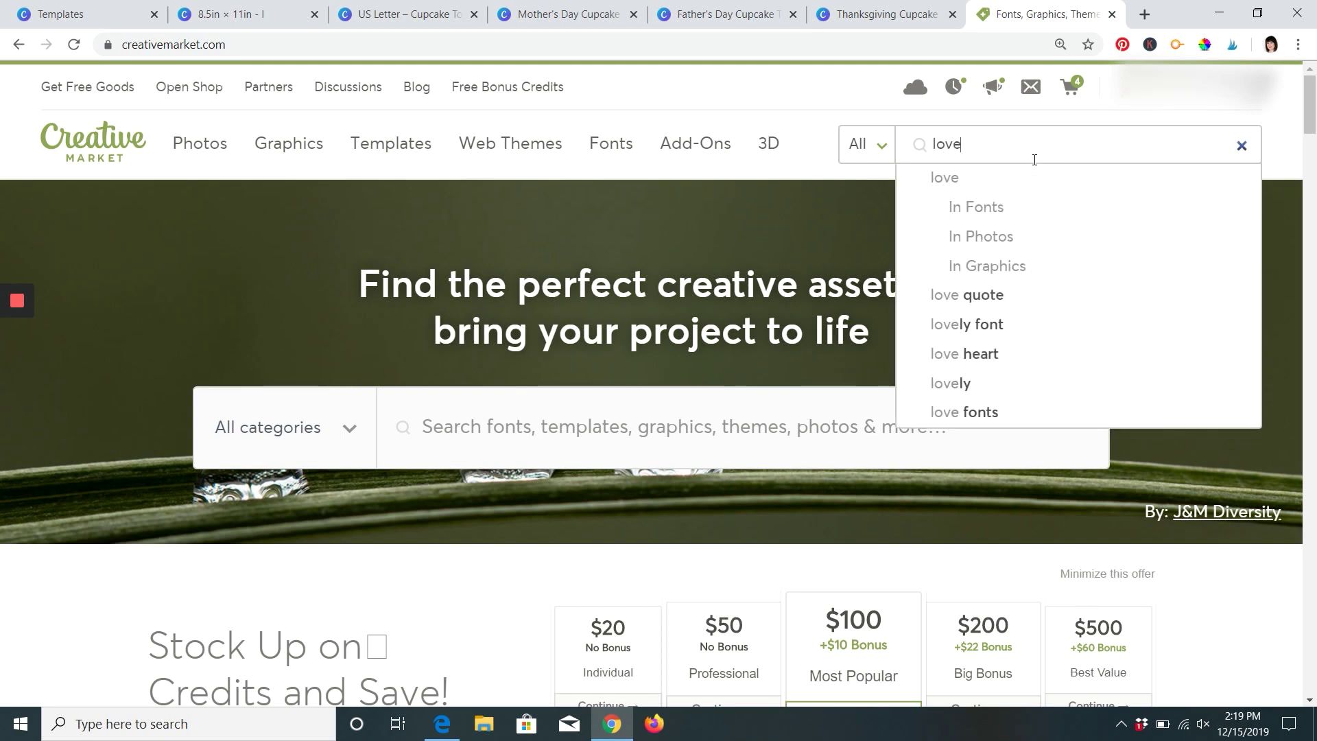
key("Return")
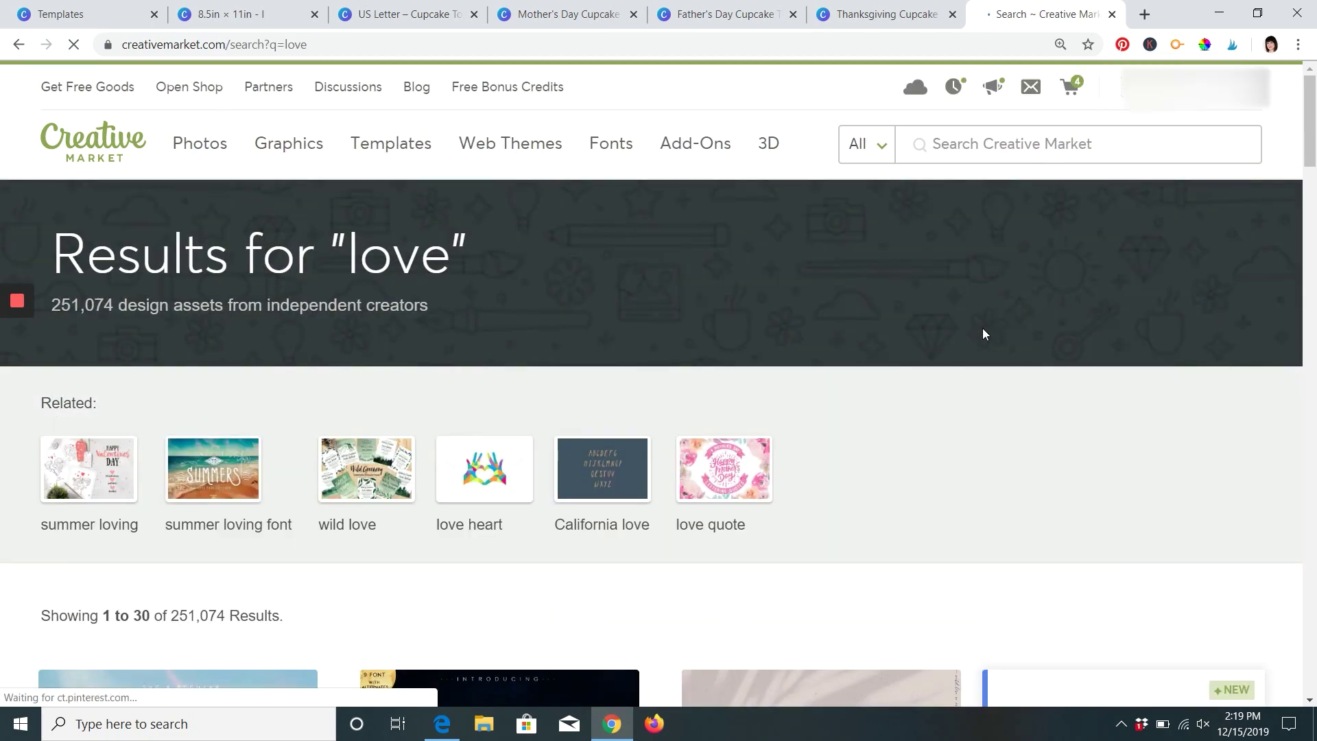
- Look through the "love" search results for fonts and graphics that could suit the toppers
scroll(983, 330, "down", 5)
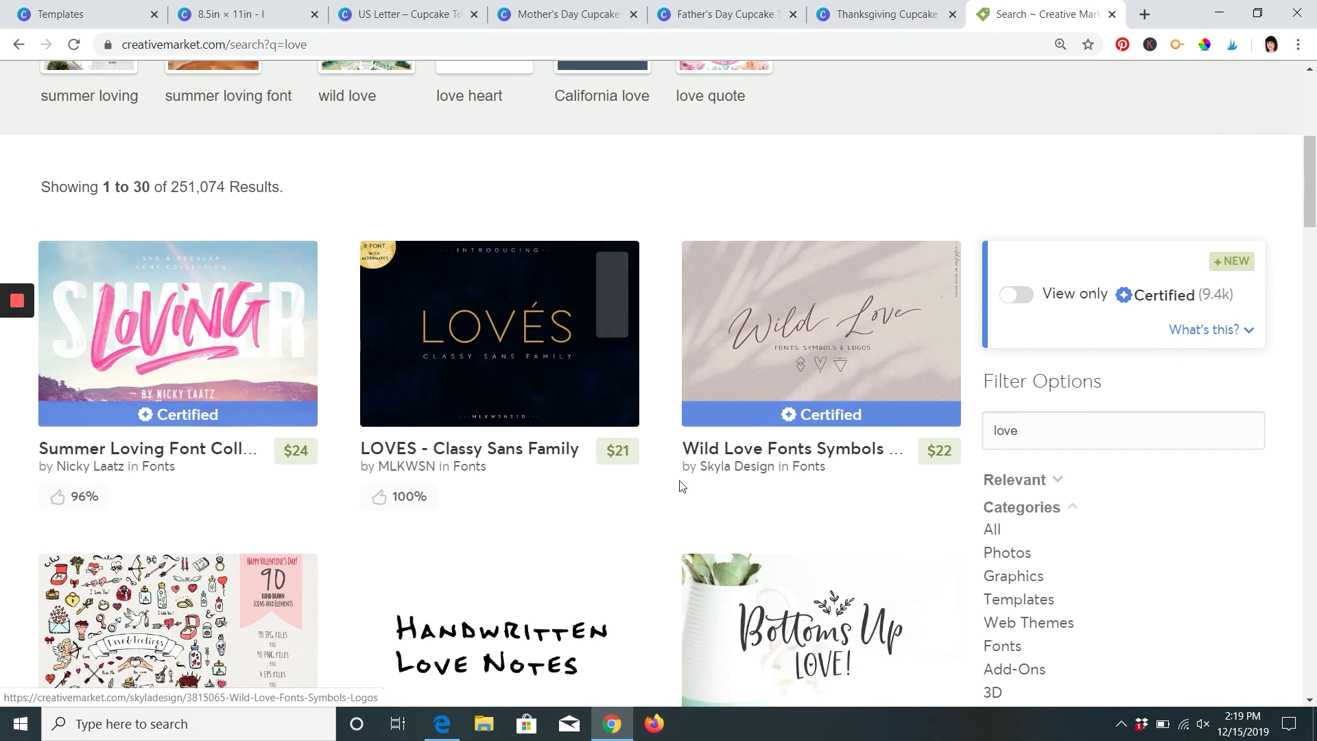
scroll(752, 464, "down", 2)
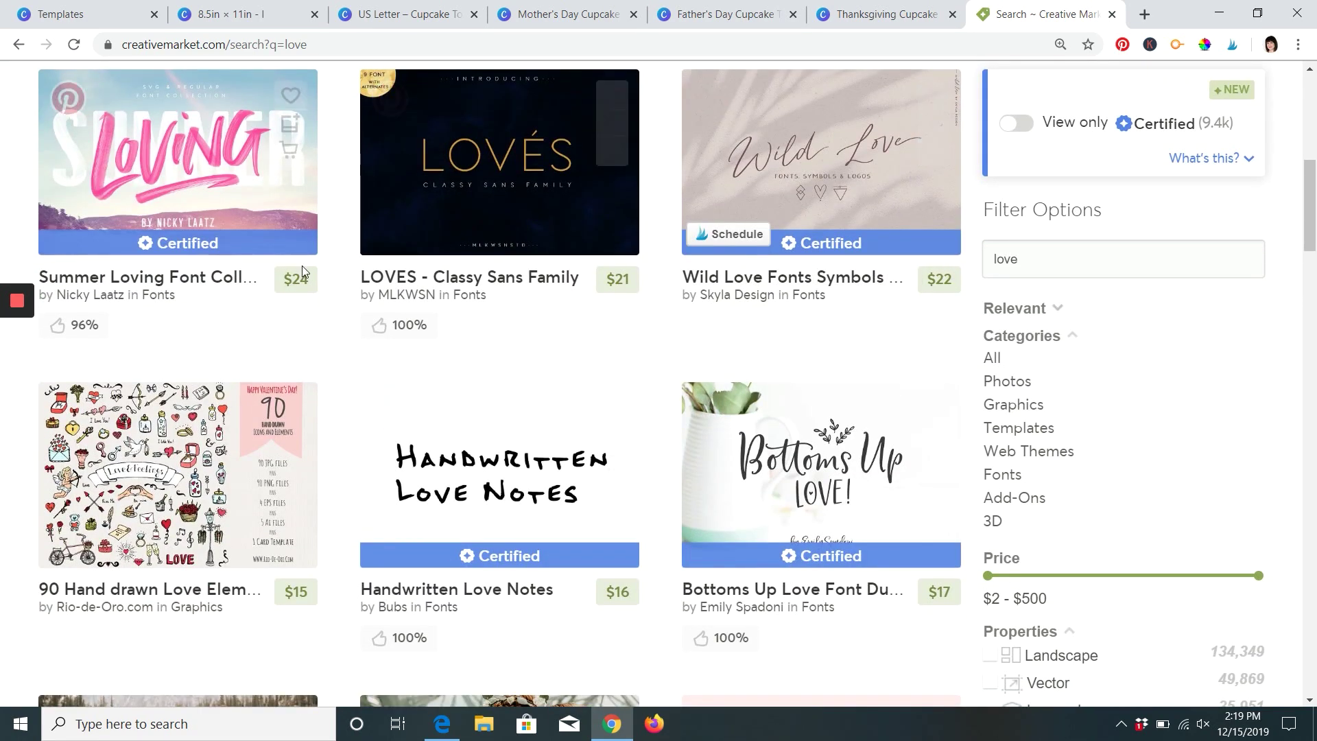
scroll(230, 376, "down", 6)
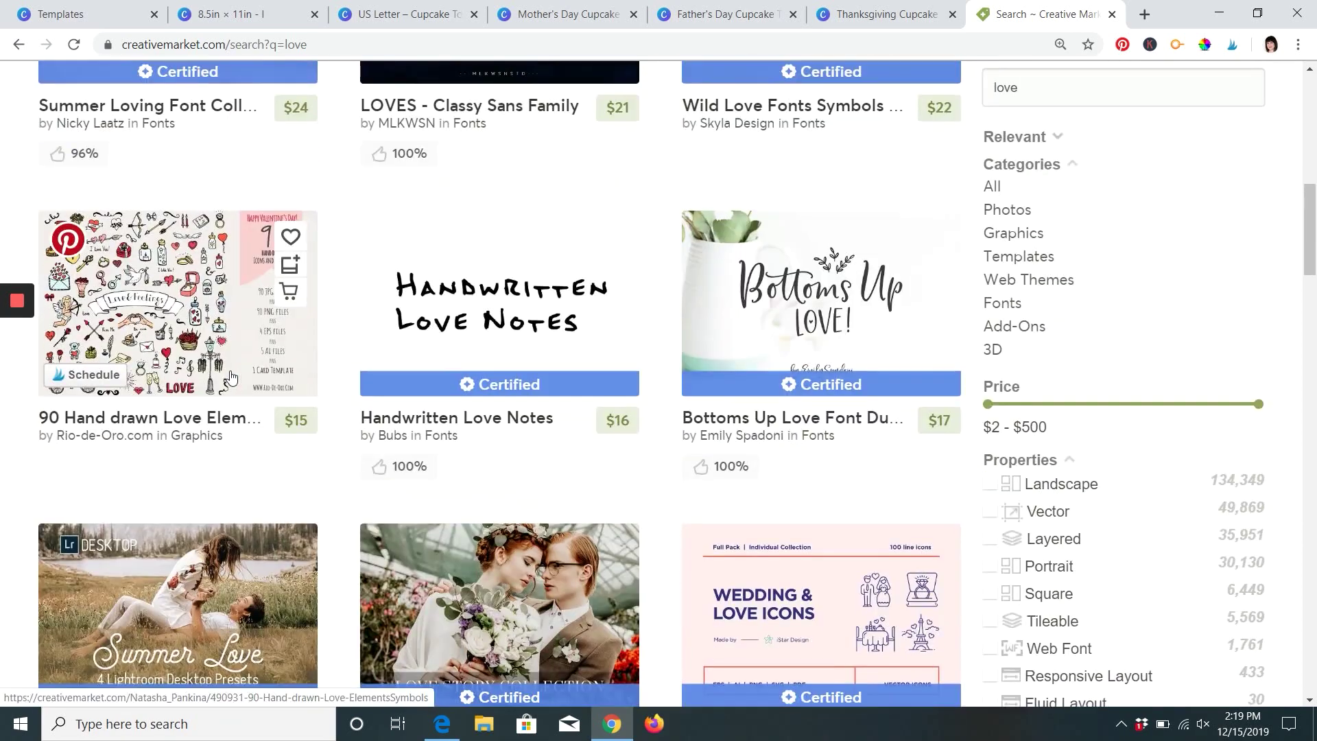
scroll(235, 377, "down", 1)
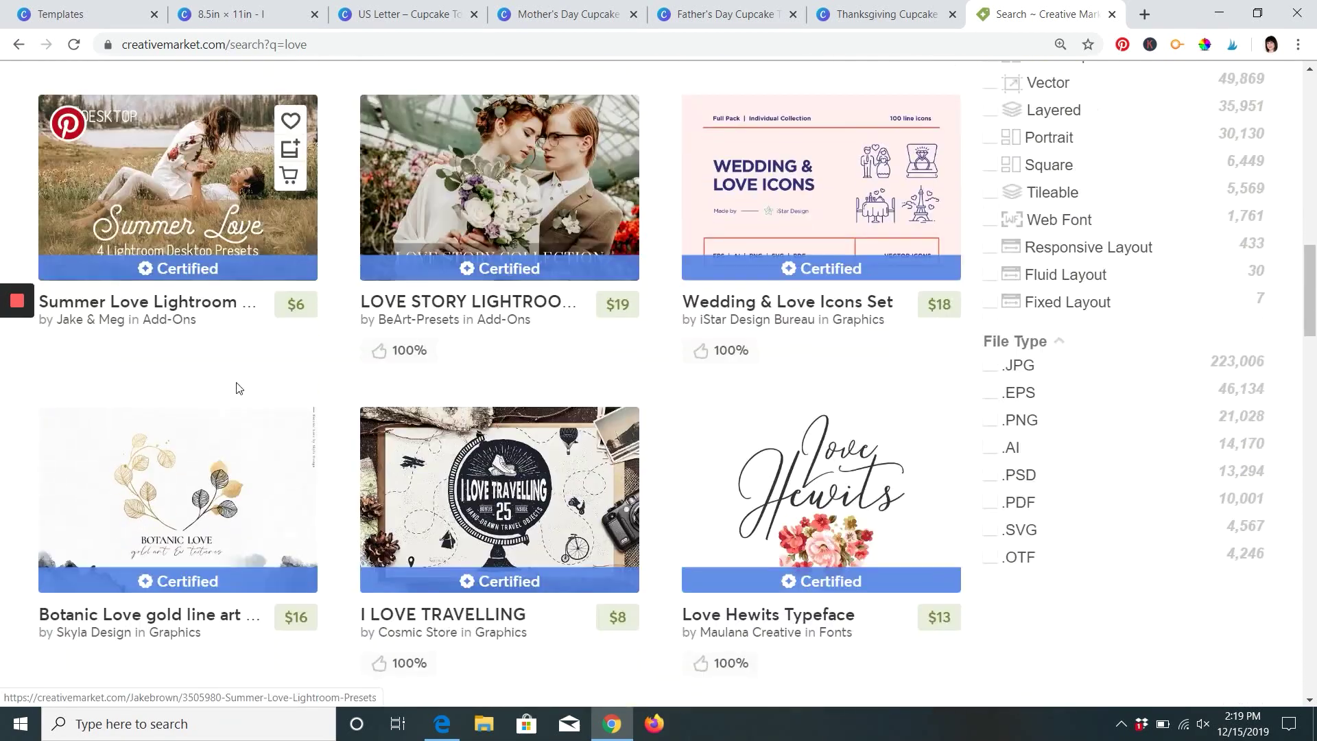
scroll(741, 377, "down", 2)
scroll(752, 375, "up", 2)
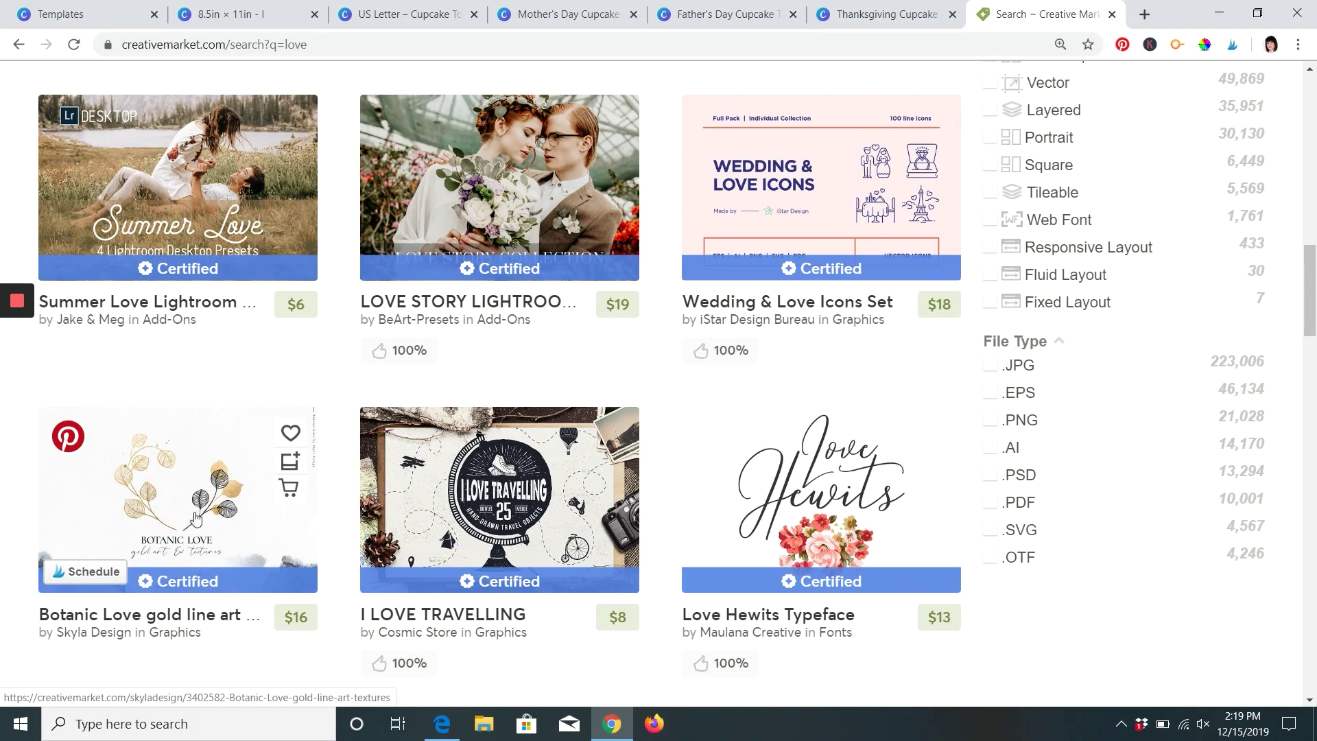
scroll(788, 456, "up", 8)
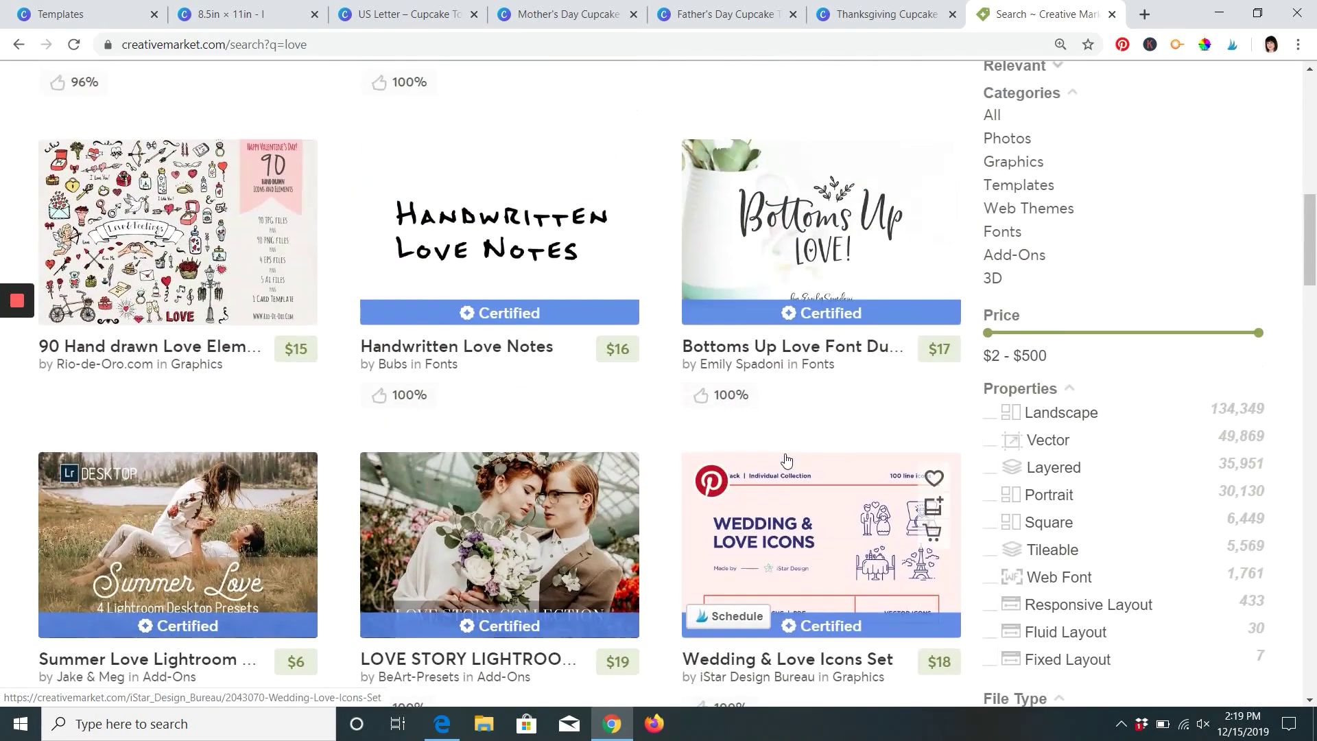
scroll(823, 275, "down", 3)
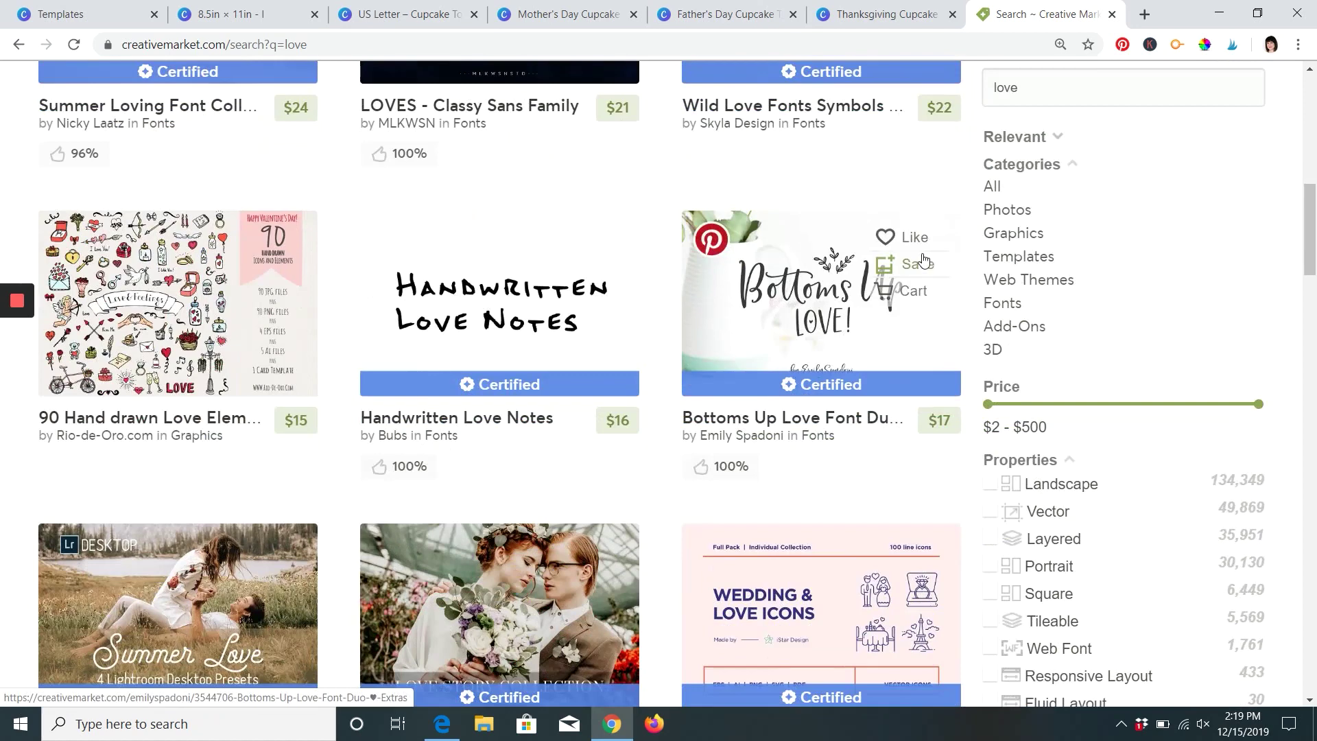
- Limit the search results to a price range of $2 to $5 and look through the matching products
scroll(891, 258, "down", 3)
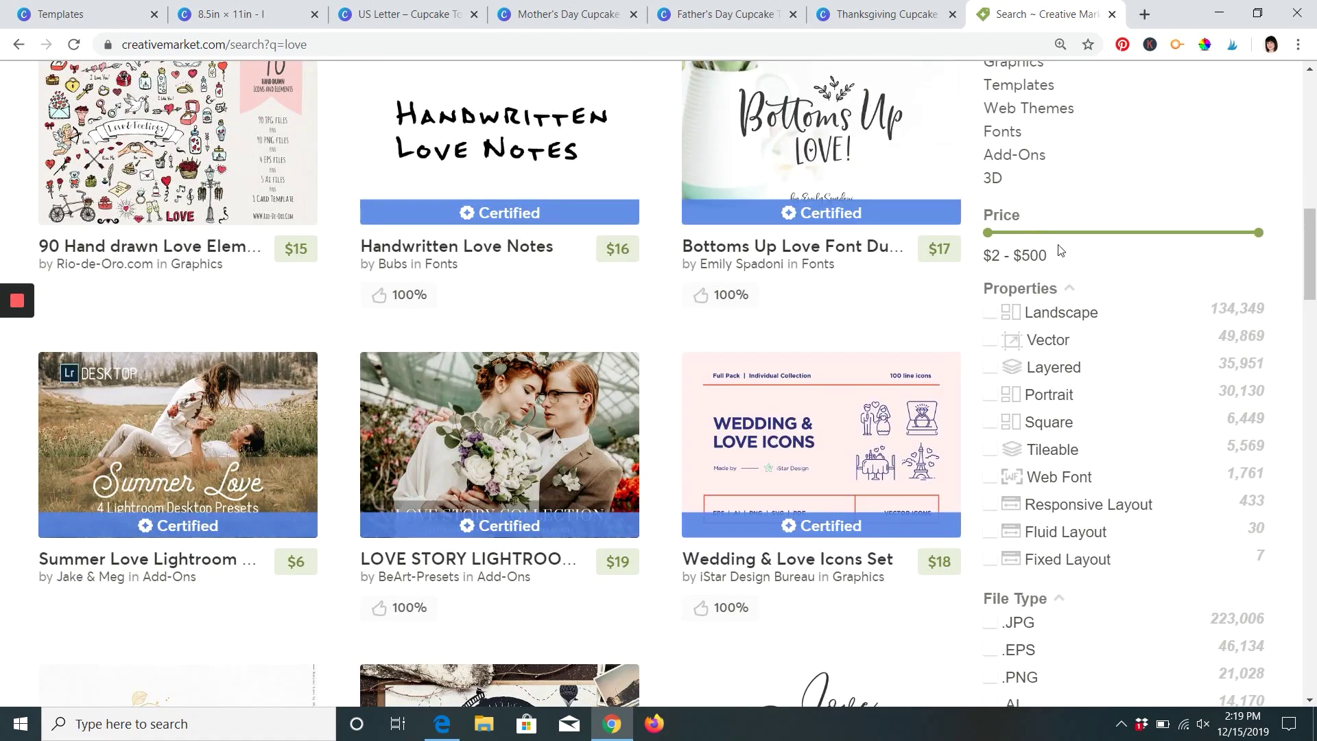
left_click_drag(1260, 240, 1062, 256)
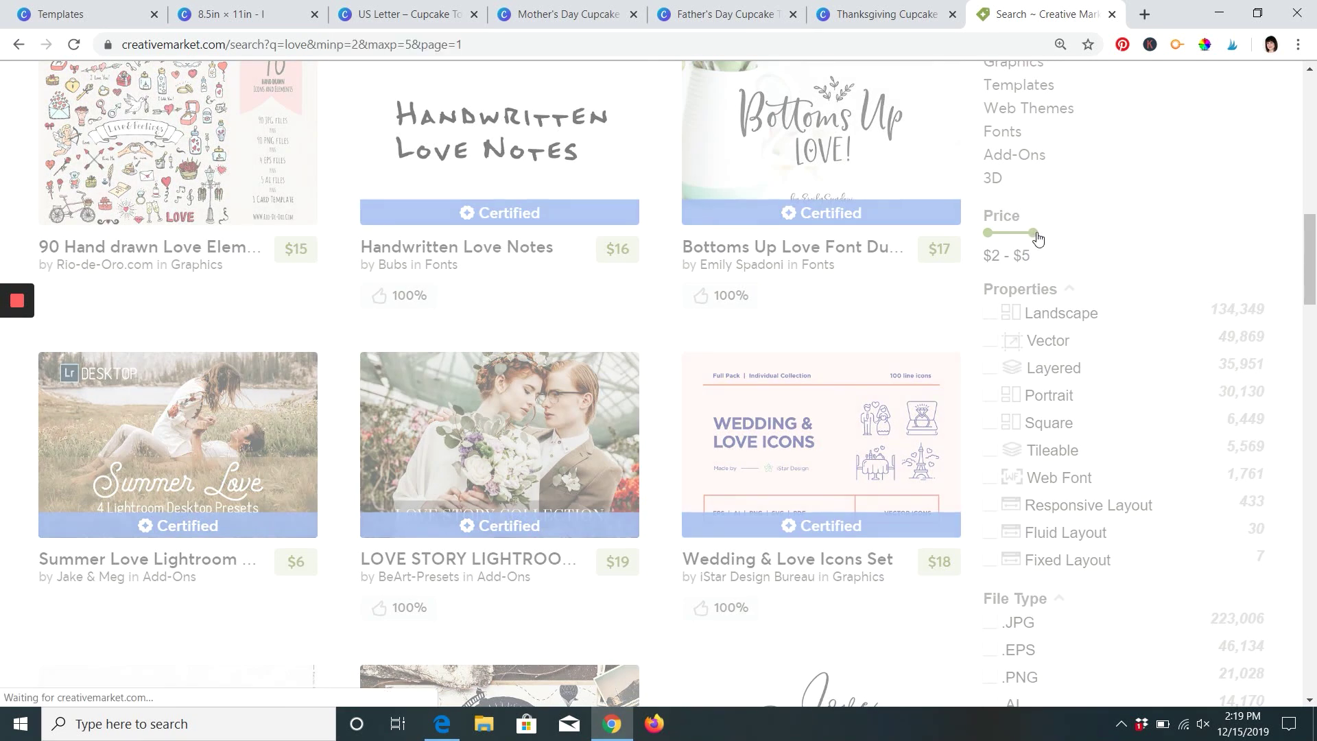
scroll(723, 471, "up", 5)
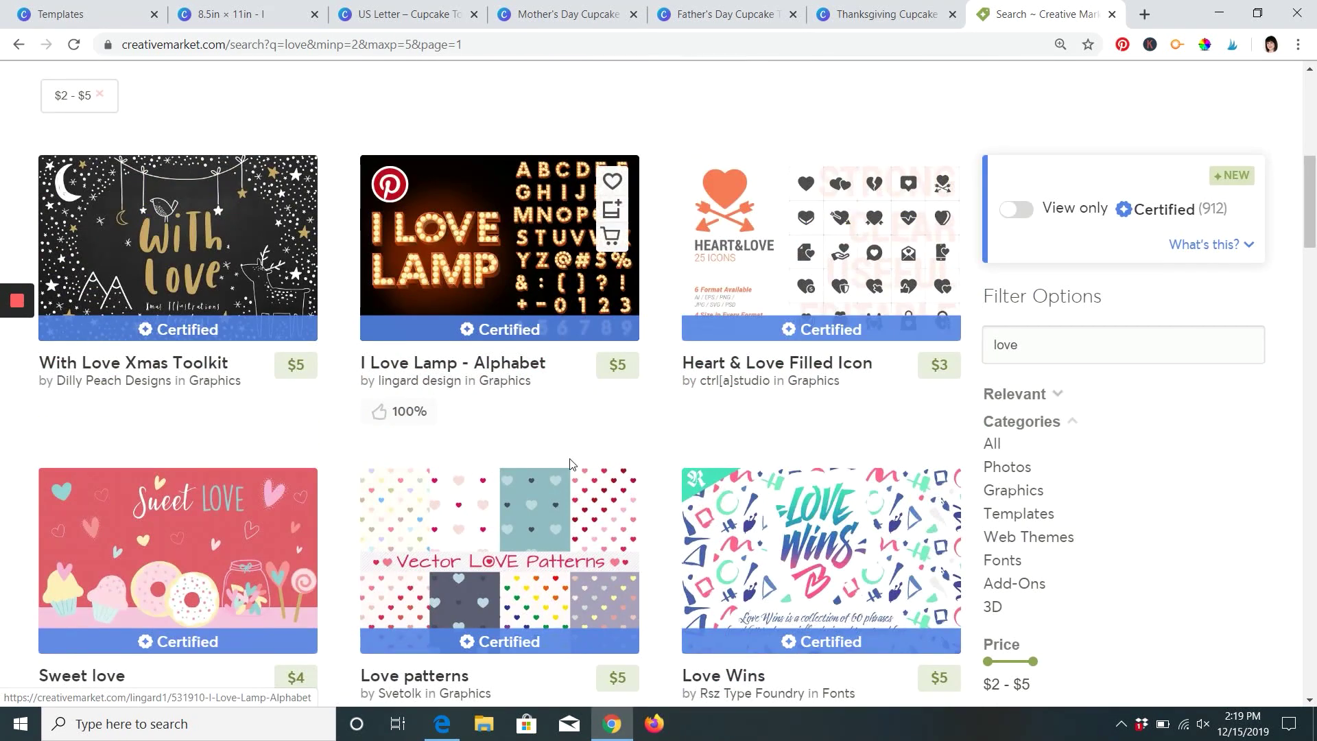
scroll(167, 317, "down", 2)
scroll(435, 337, "up", 3)
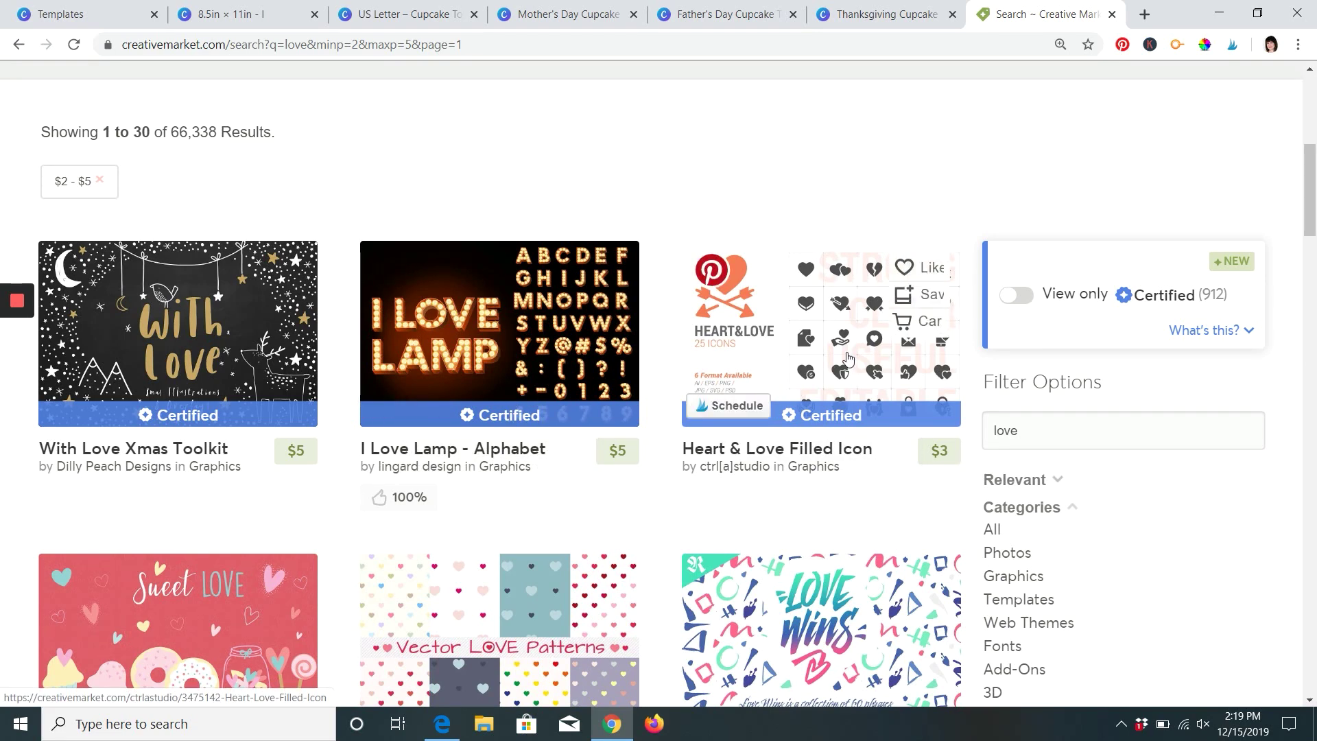
scroll(866, 374, "down", 2)
scroll(867, 374, "down", 1)
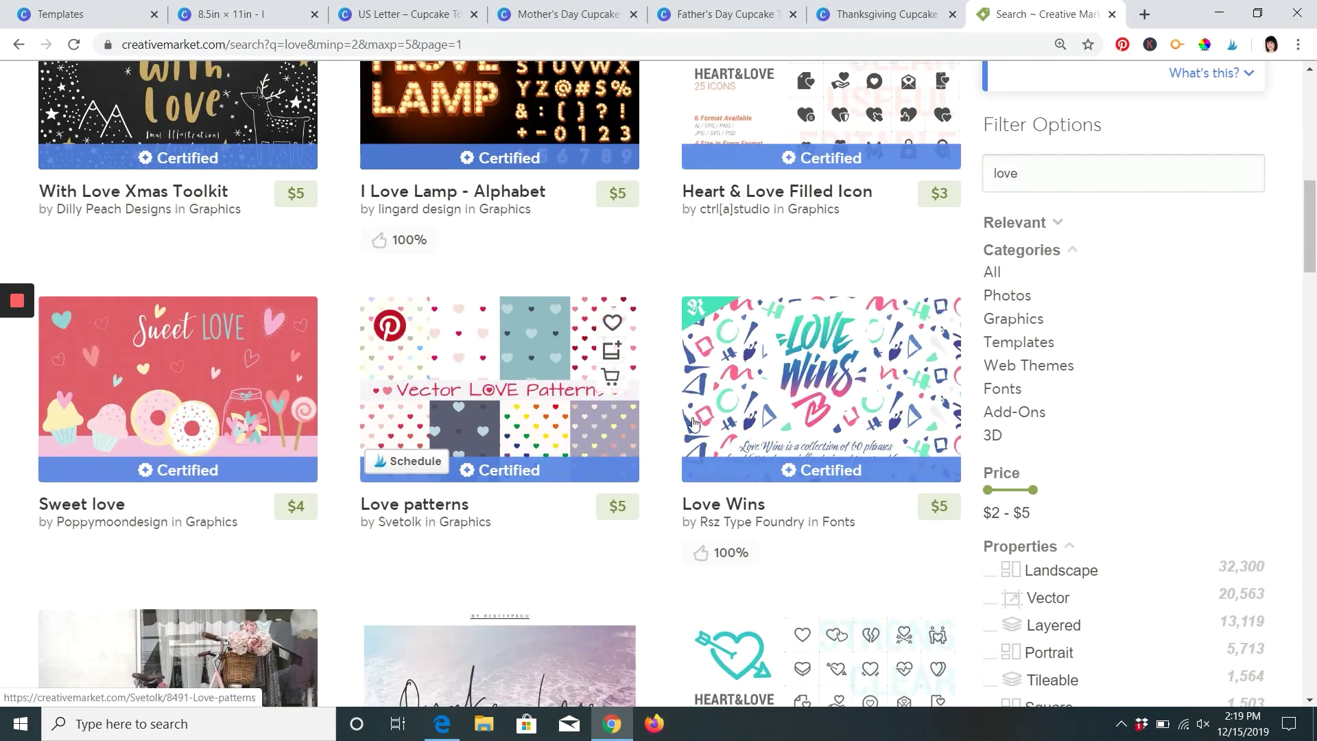
scroll(695, 425, "down", 1)
scroll(694, 425, "down", 4)
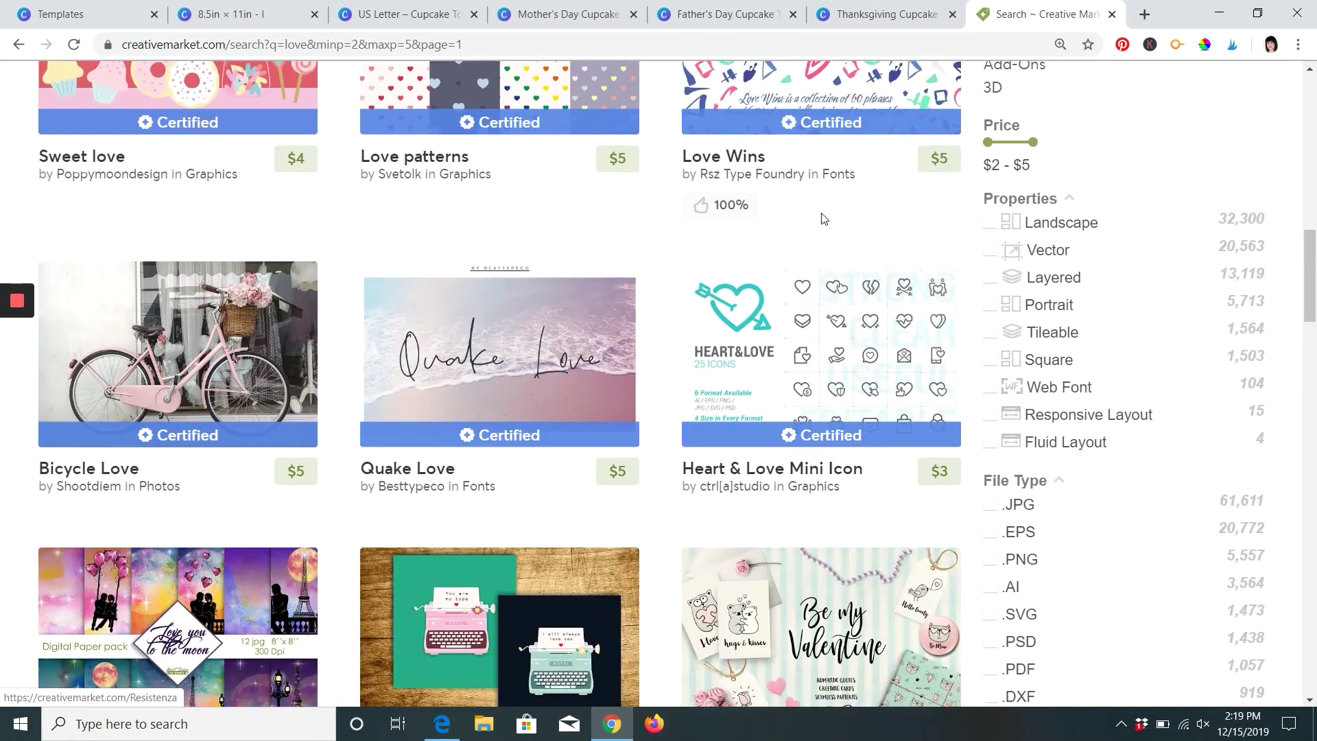
scroll(886, 268, "down", 2)
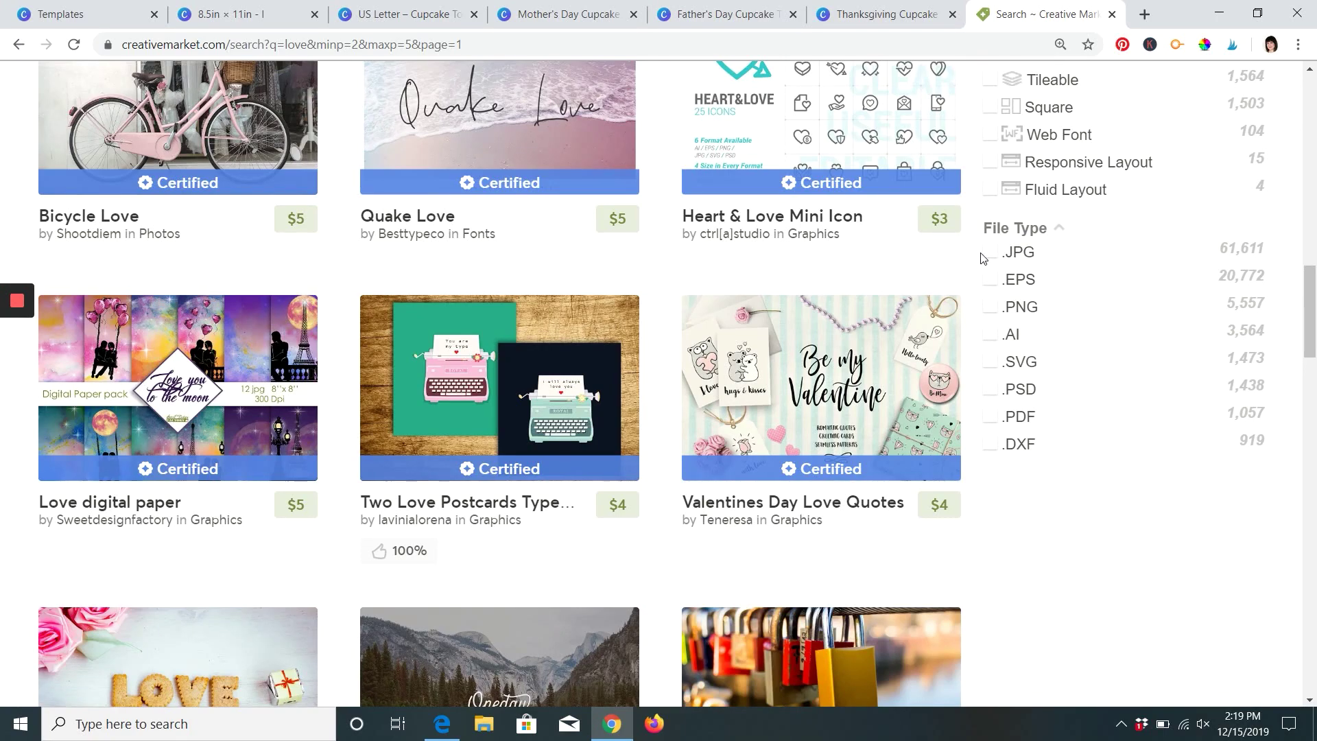
- Filter the results to the JPG and PNG file types and look through the filtered products
left_click(991, 252)
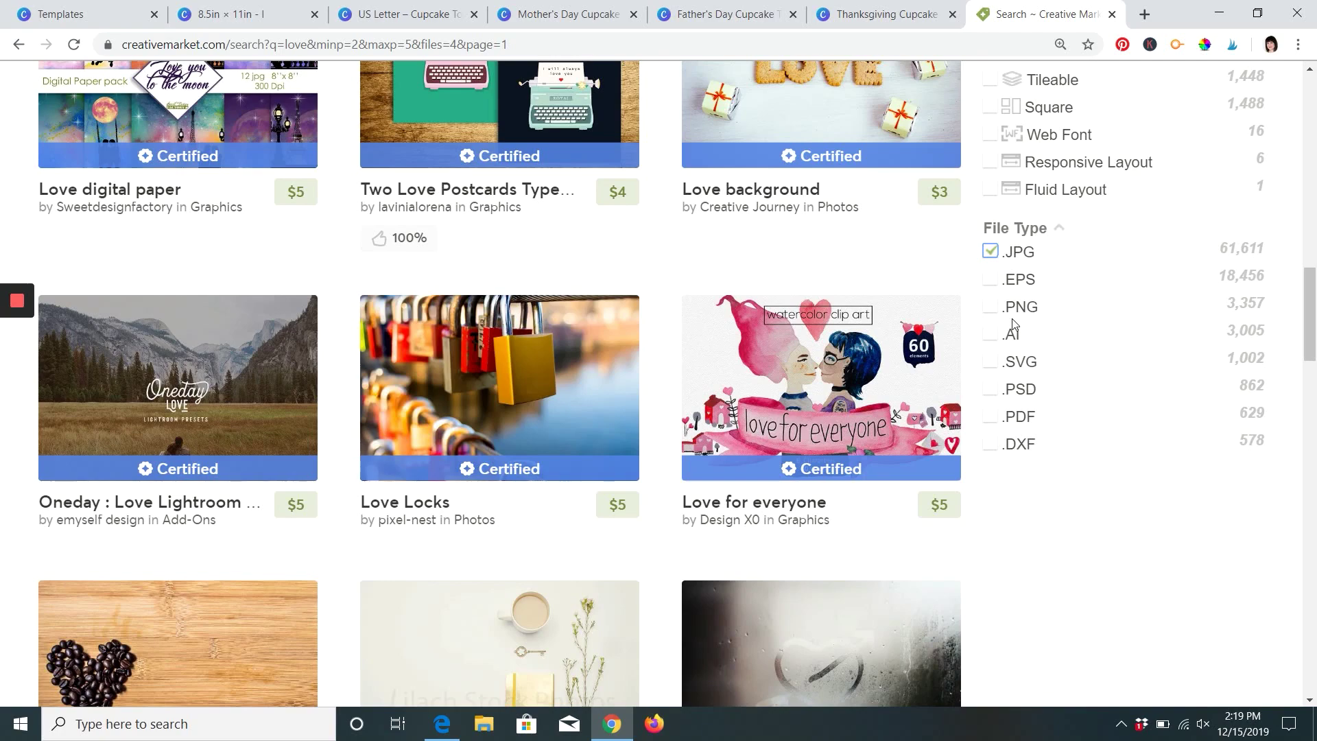
left_click(993, 308)
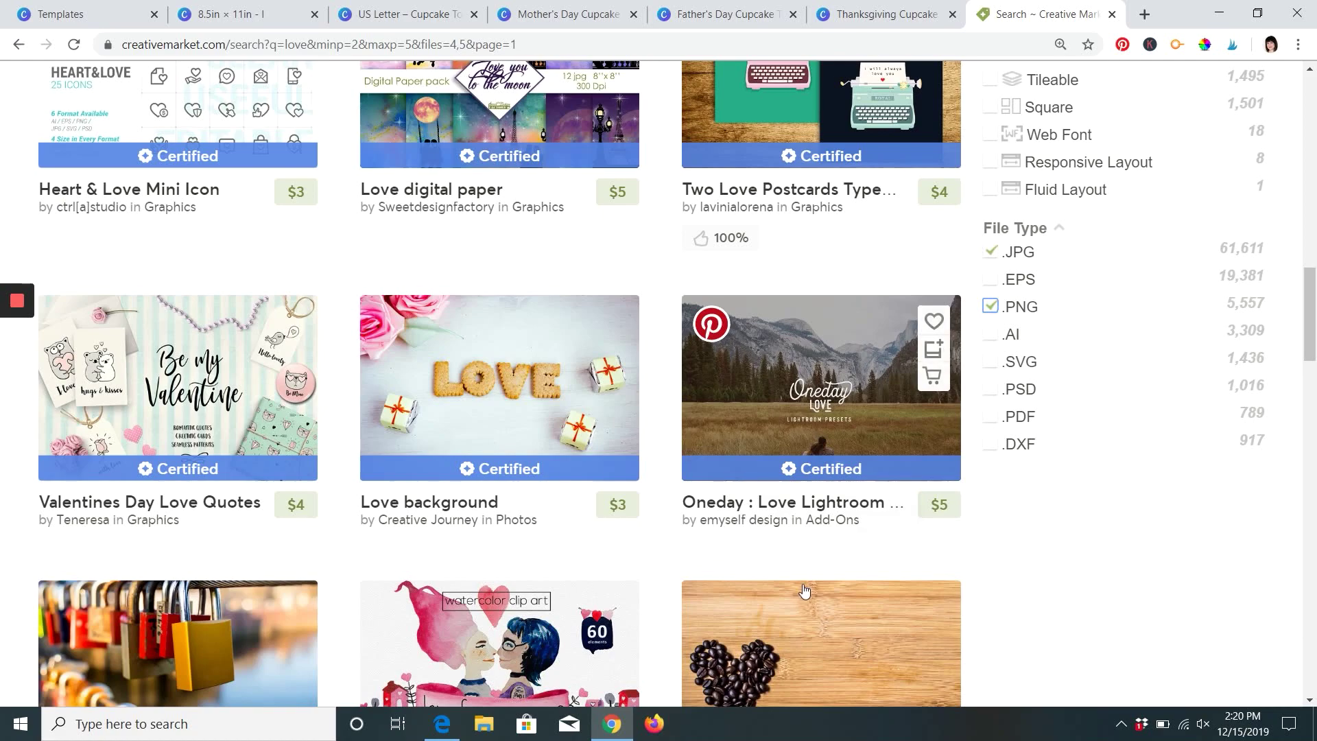
scroll(806, 572, "down", 6)
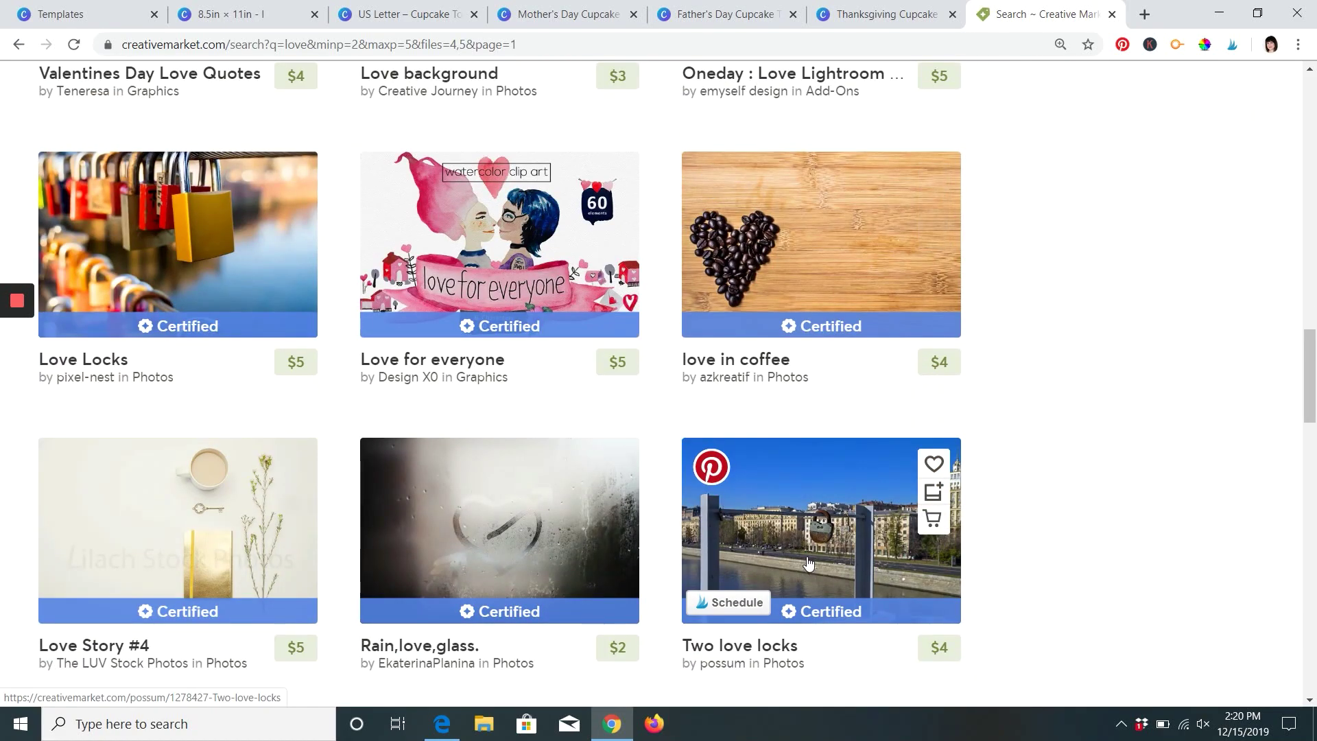
scroll(810, 570, "up", 15)
scroll(815, 556, "up", 7)
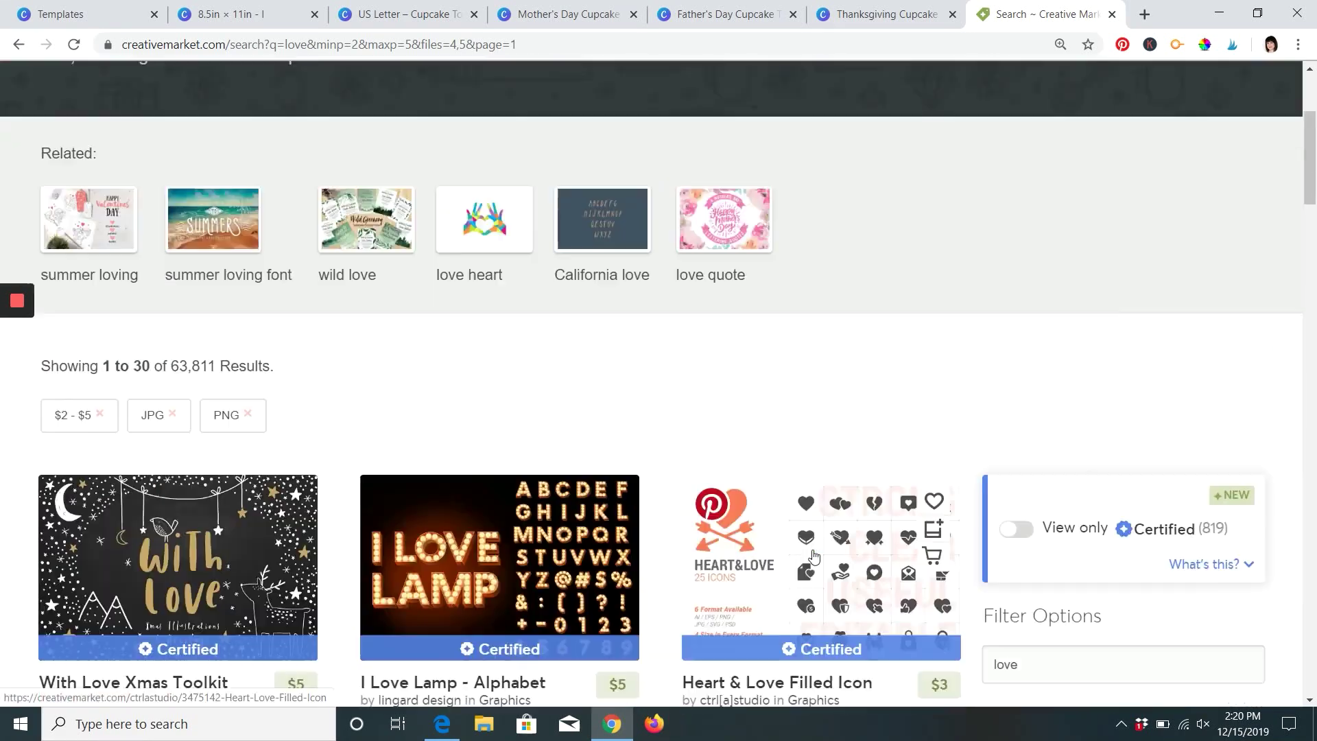
- Browse the filtered "love" products down the results page for graphics suited to the cupcake toppers
scroll(823, 566, "down", 2)
scroll(830, 535, "down", 1)
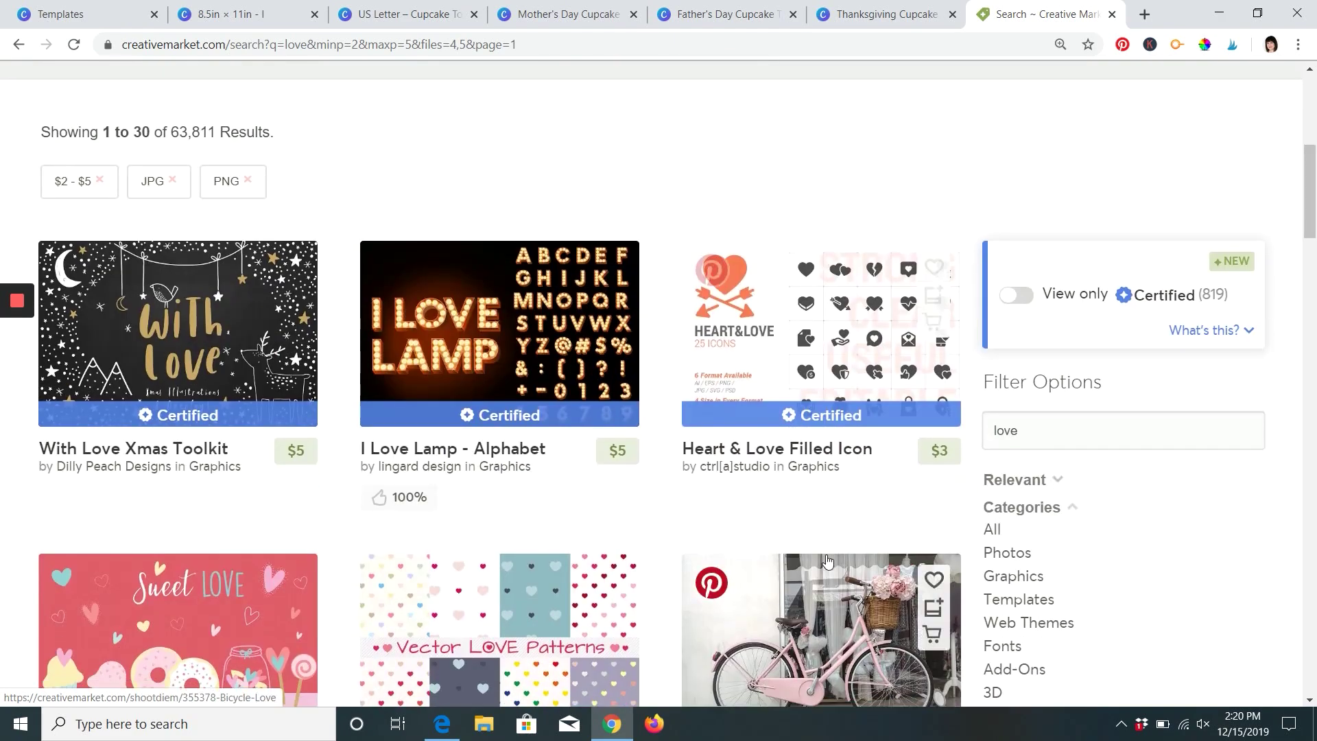
scroll(829, 504, "down", 3)
scroll(830, 506, "down", 3)
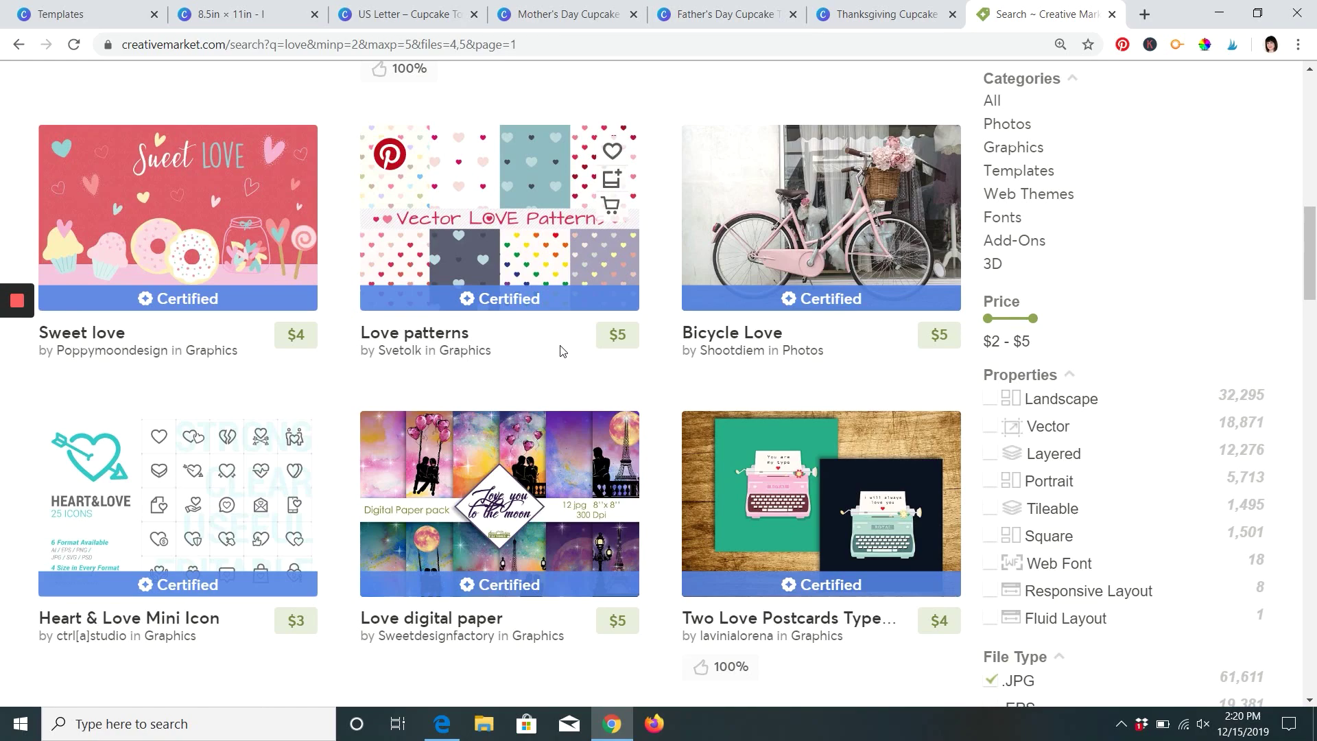
scroll(558, 347, "down", 2)
scroll(582, 420, "down", 5)
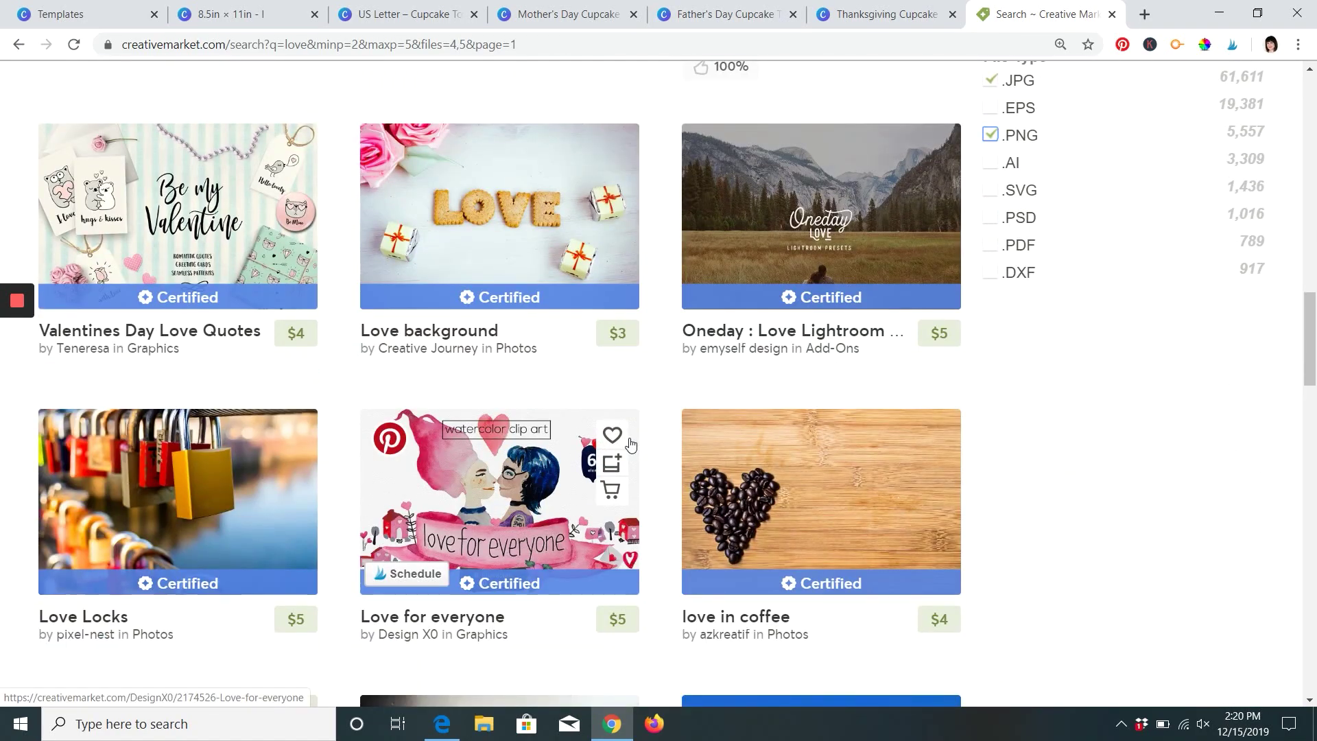
scroll(631, 446, "down", 6)
scroll(632, 448, "down", 6)
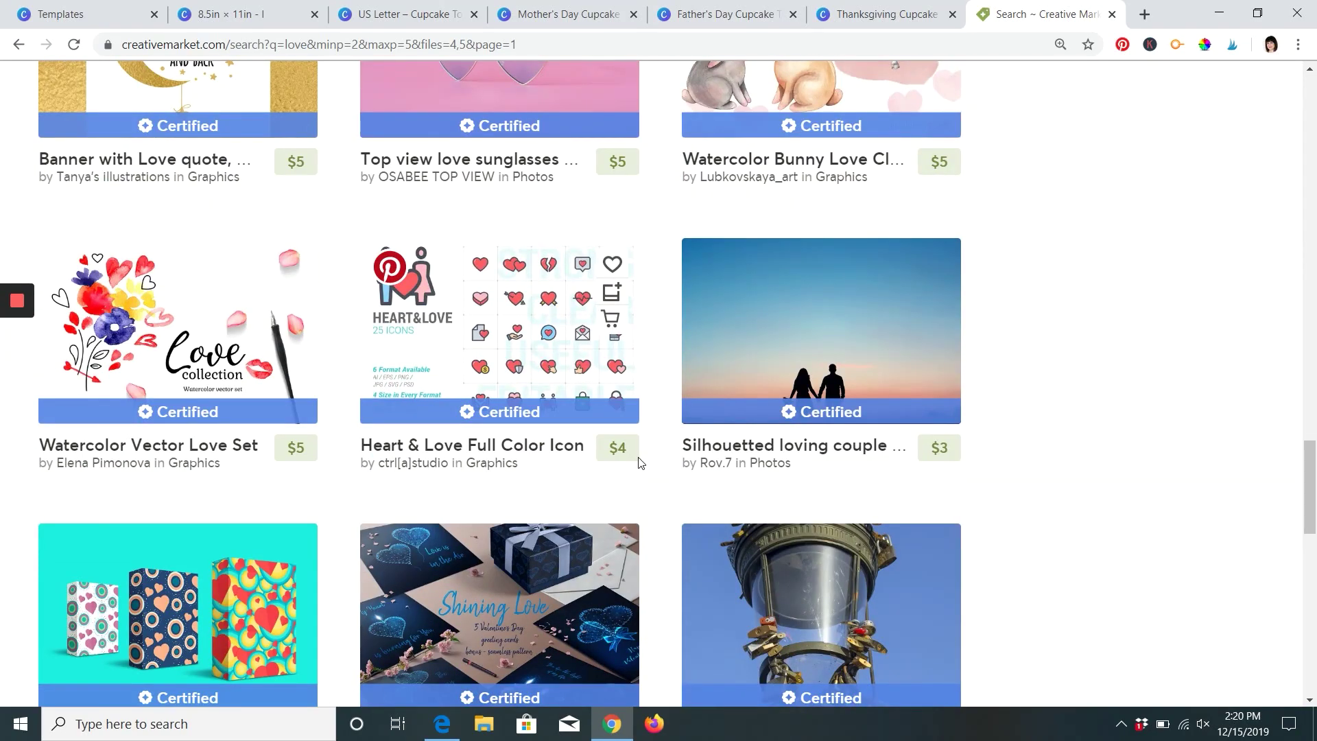
scroll(357, 398, "down", 1)
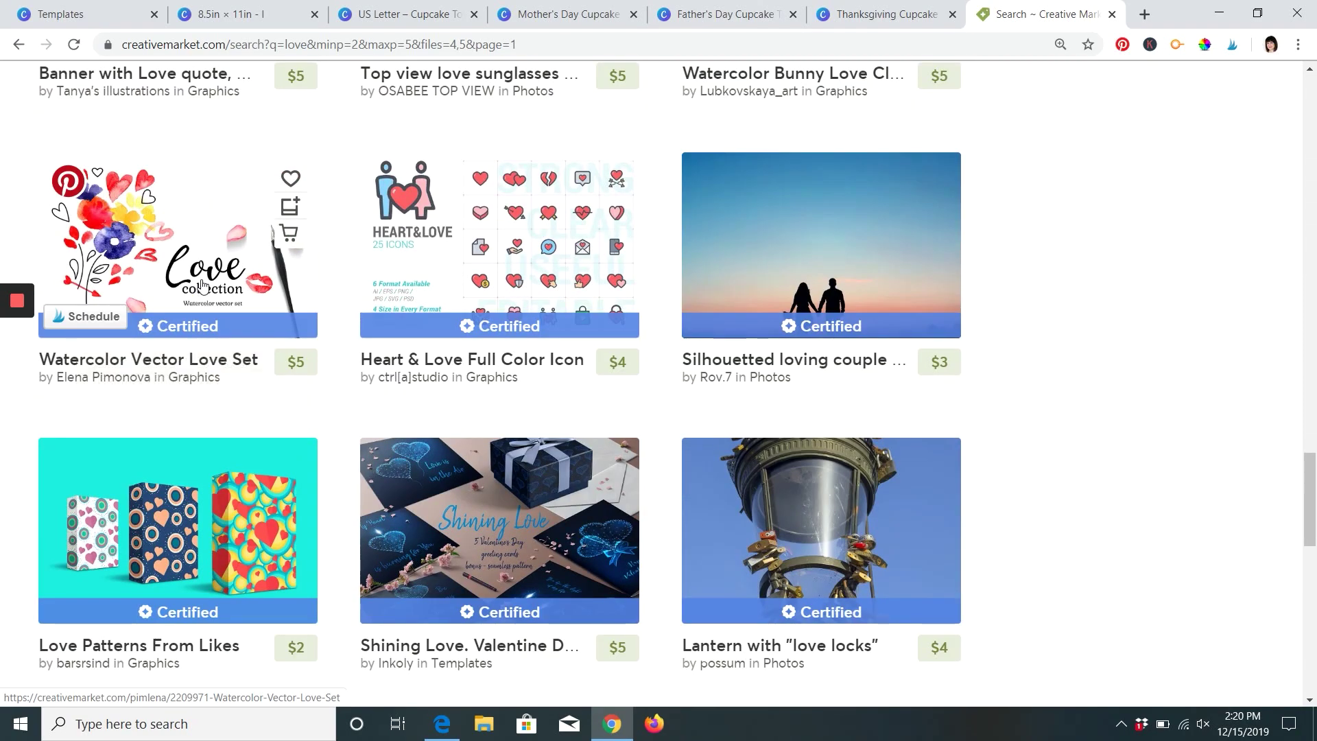
- Open the Watercolor Vector Love Set product and view its design elements and greeting card preview images
left_click(764, 231)
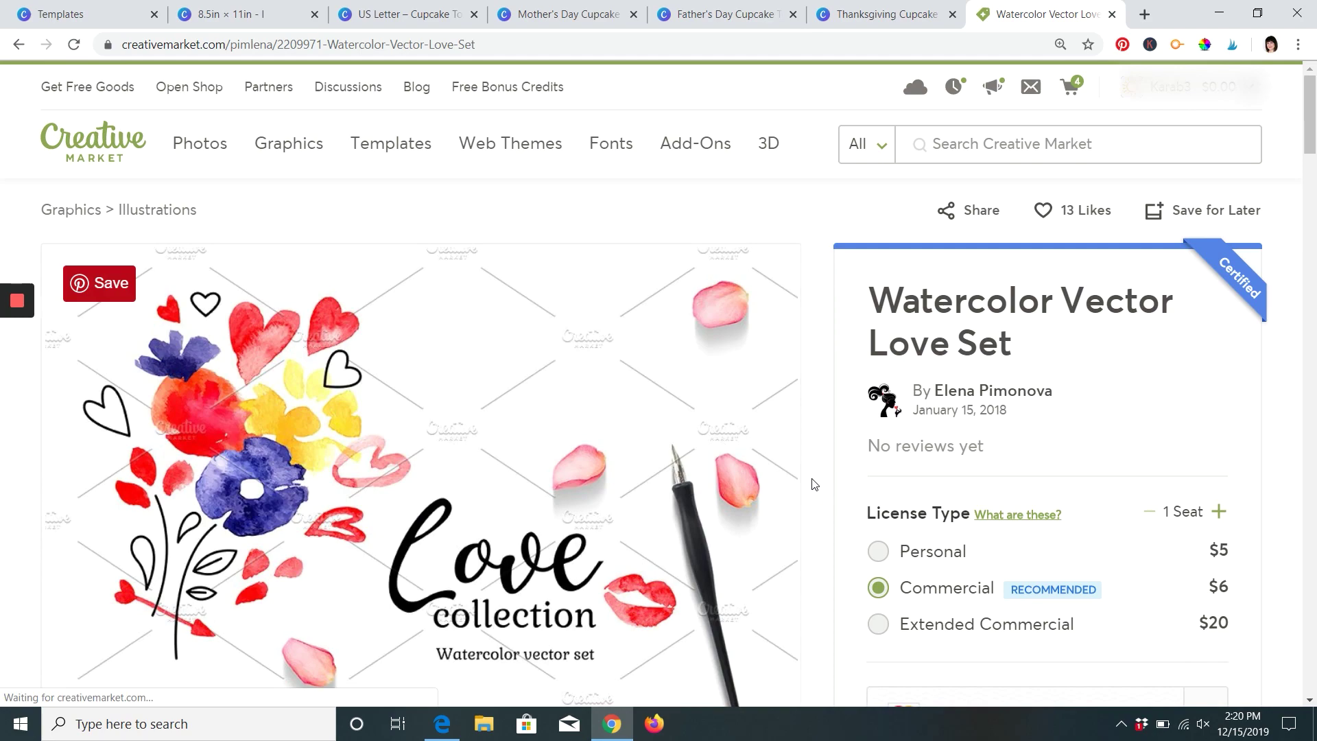
scroll(813, 489, "down", 2)
scroll(812, 483, "down", 1)
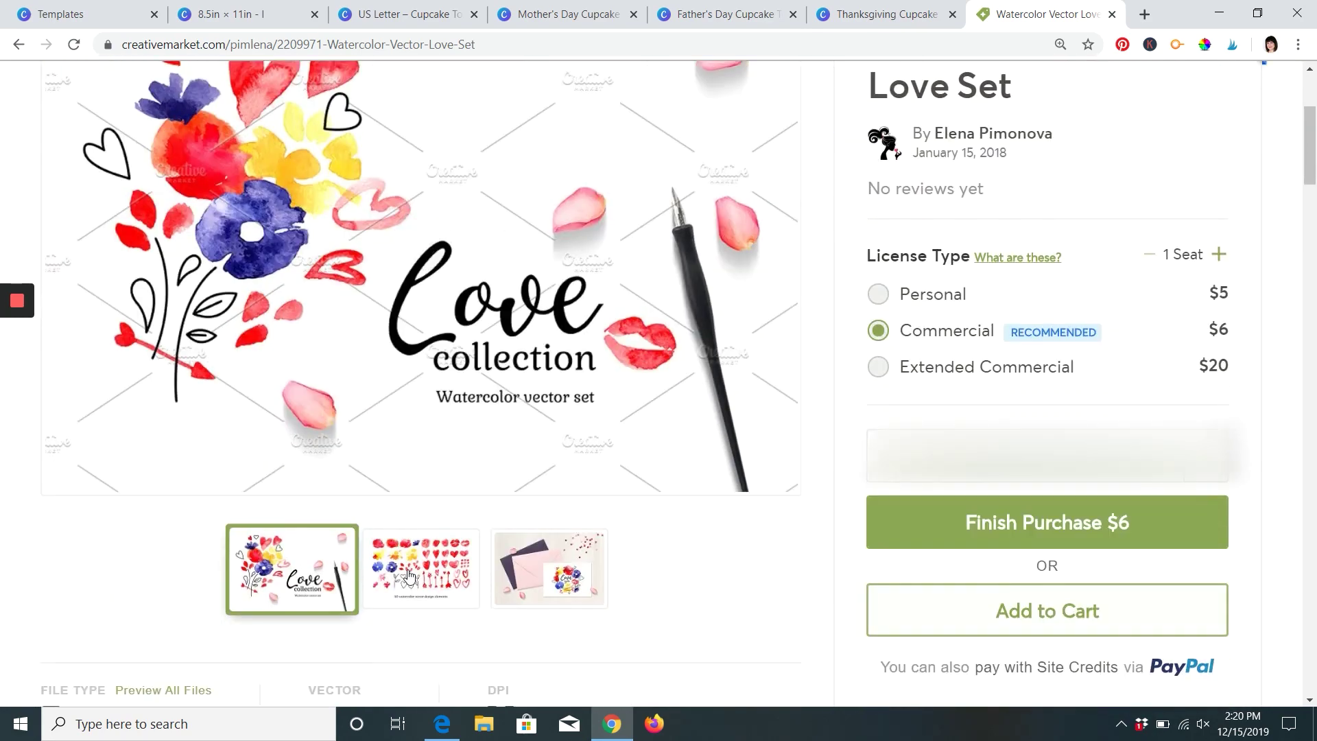
left_click(464, 549)
scroll(464, 549, "up", 1)
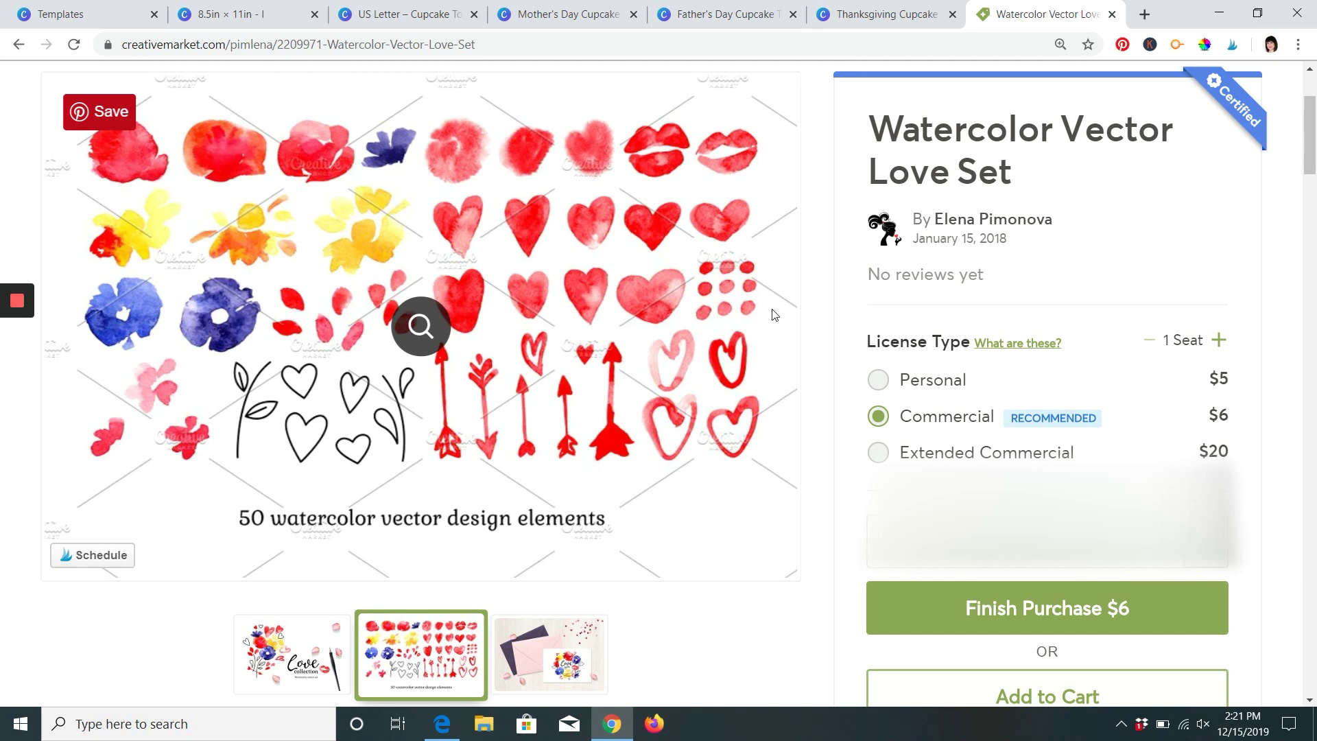
left_click(555, 679)
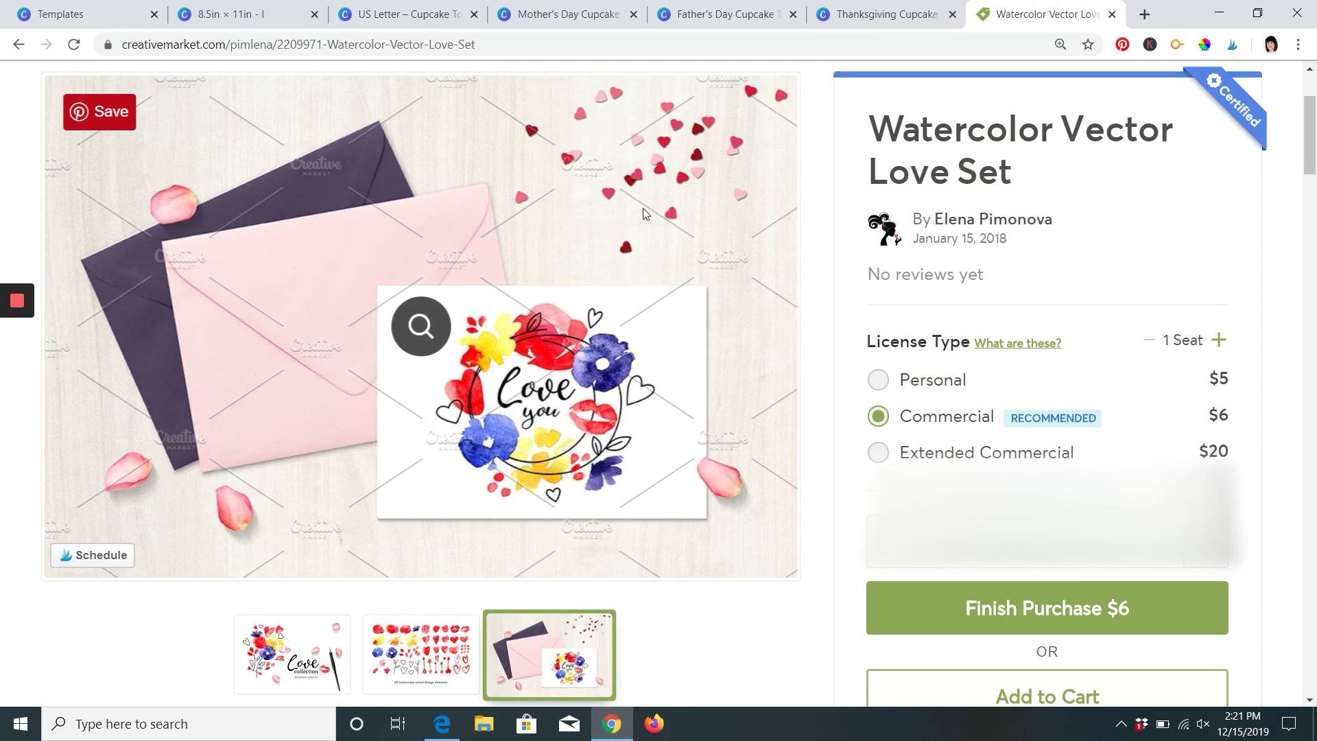
scroll(589, 424, "down", 1)
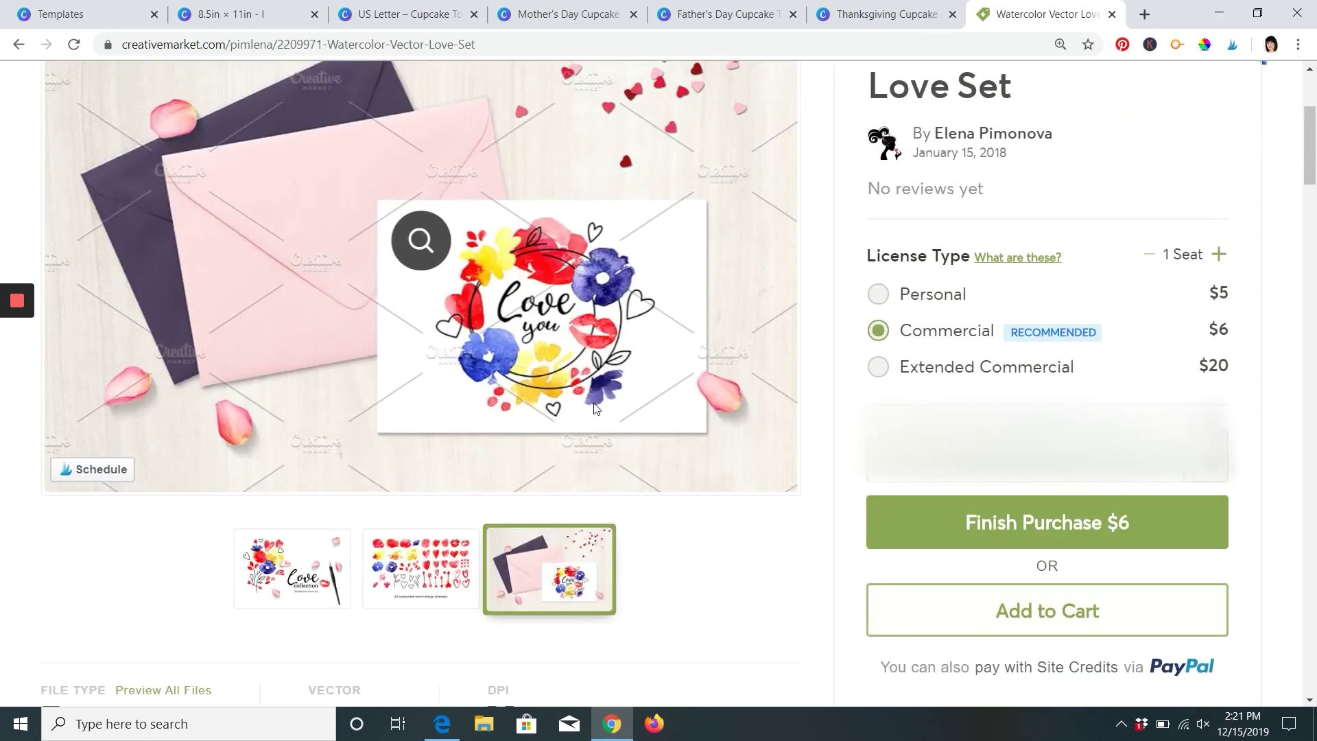
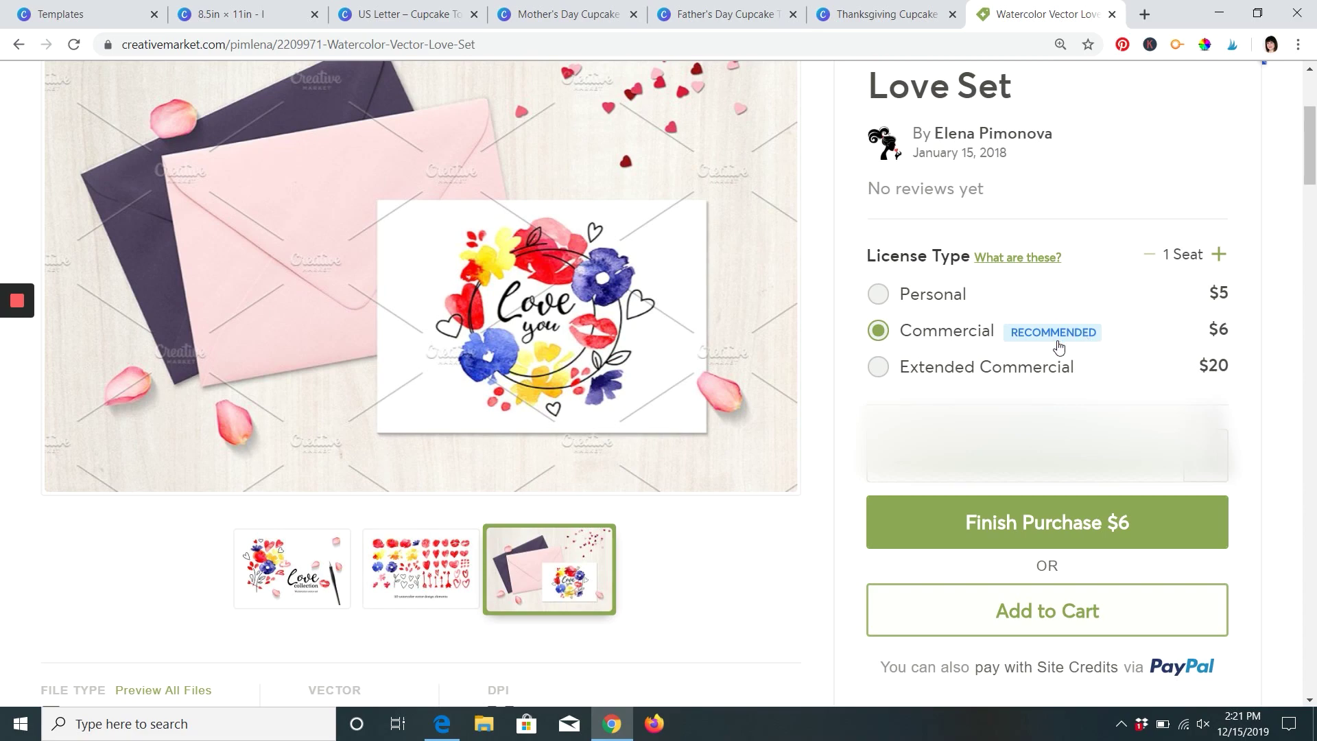
- Choose the Personal license for the Watercolor Vector Love Set and review its purchase options, file types and details
scroll(981, 341, "down", 1)
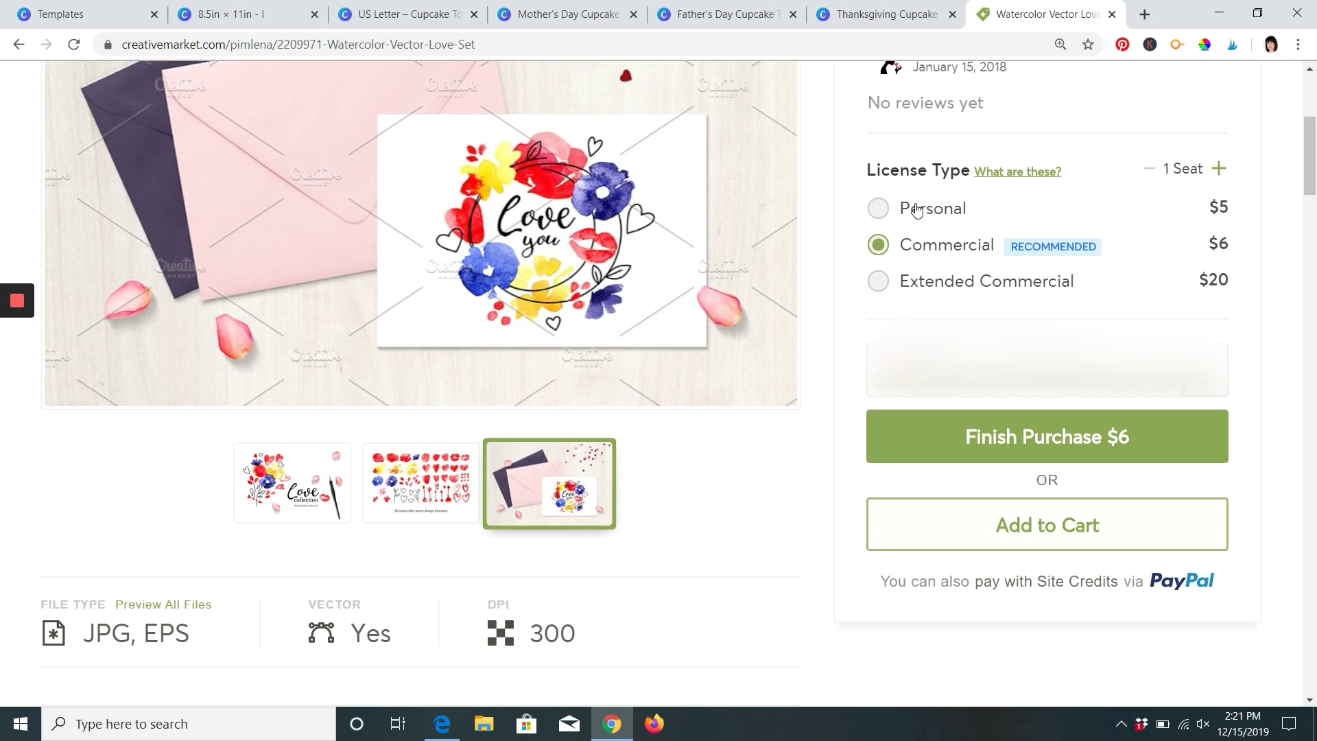
left_click(877, 207)
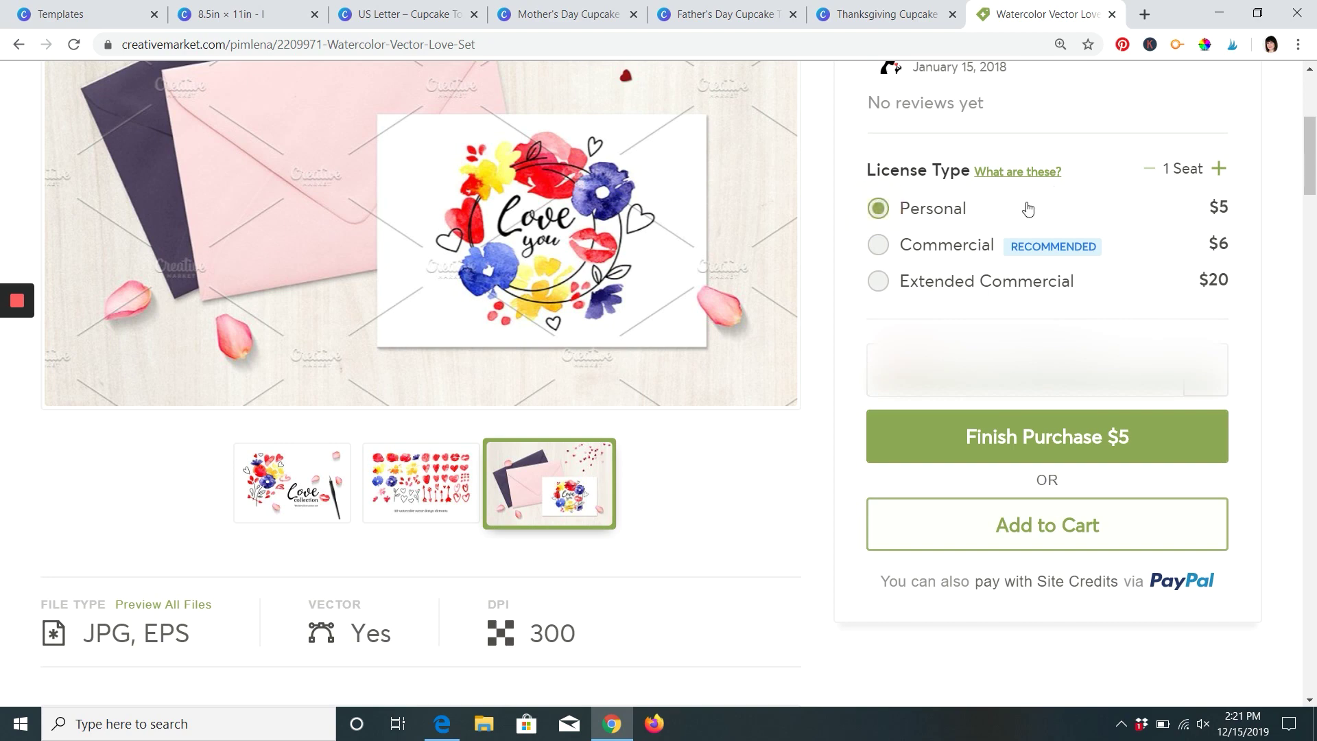
scroll(700, 434, "down", 2)
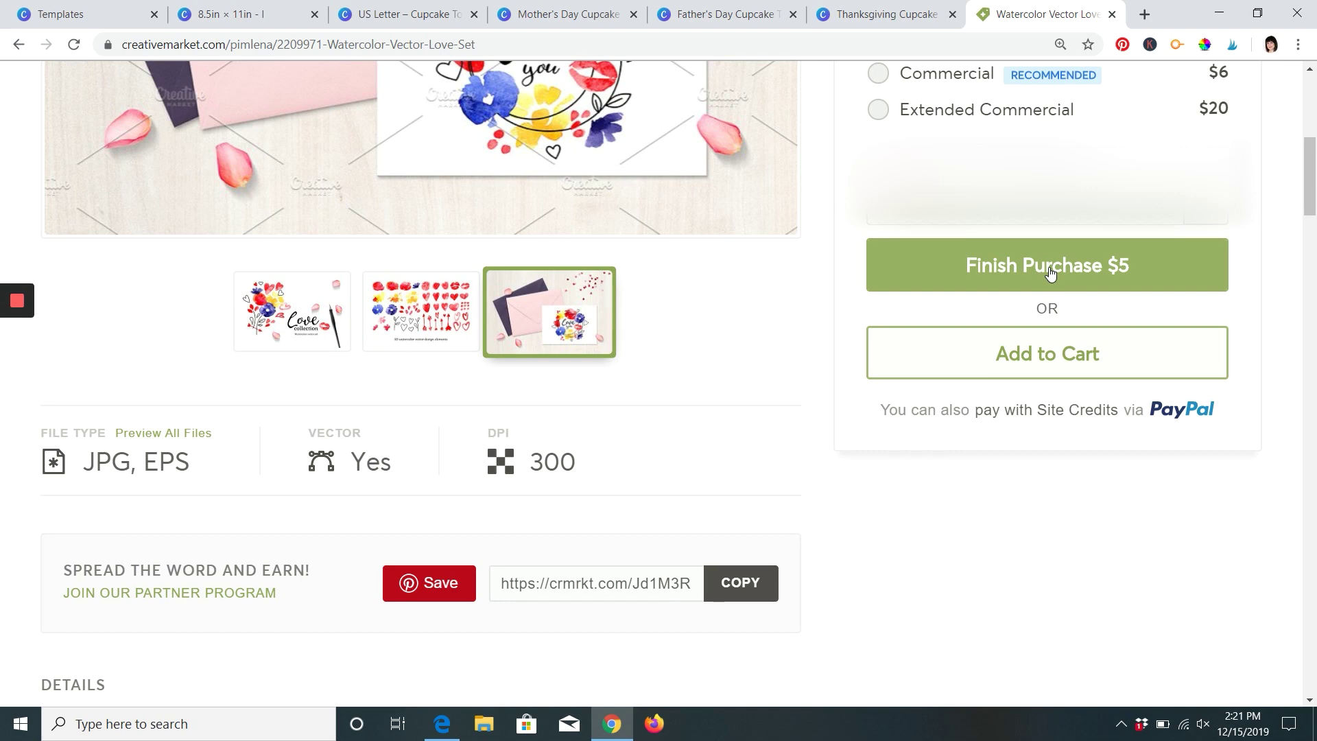
scroll(1051, 288, "down", 2)
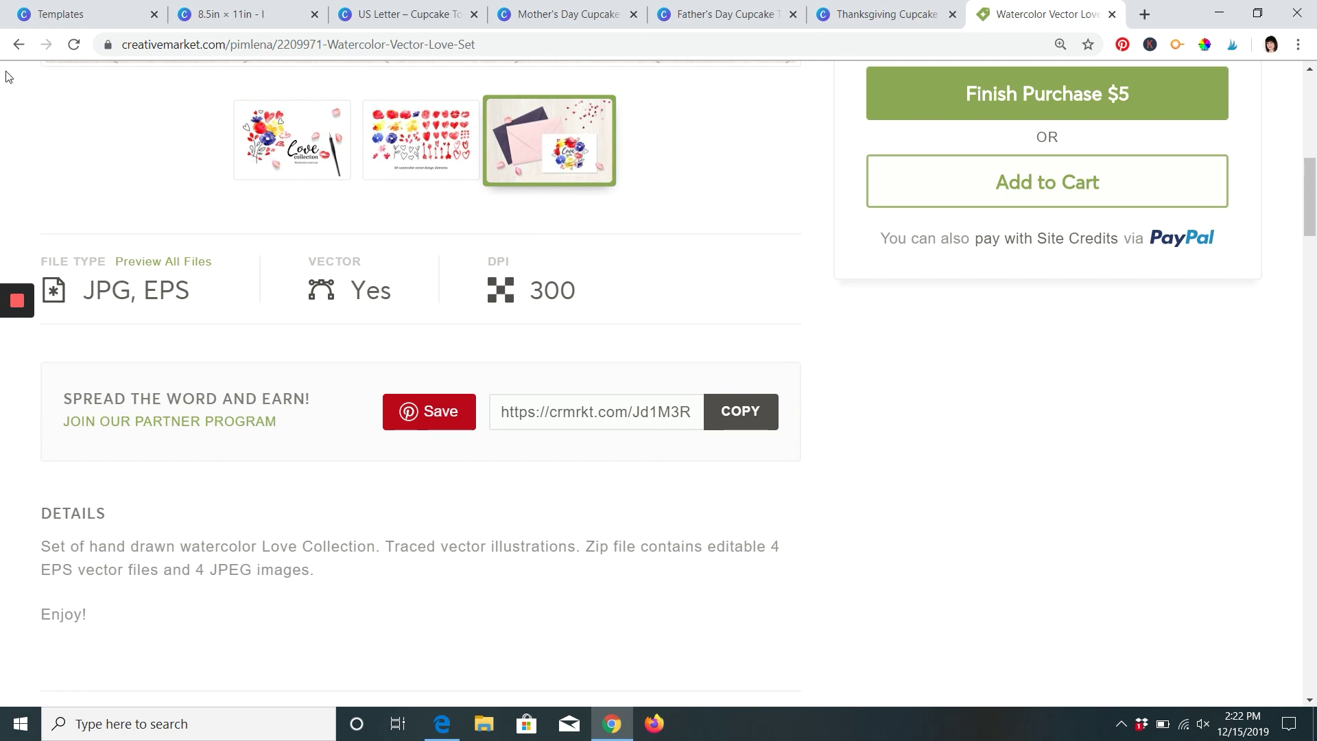
- Switch to the 8.5in × 11in Canva design and upload the image "How do i know which i should use in cake graphic"
left_click(228, 17)
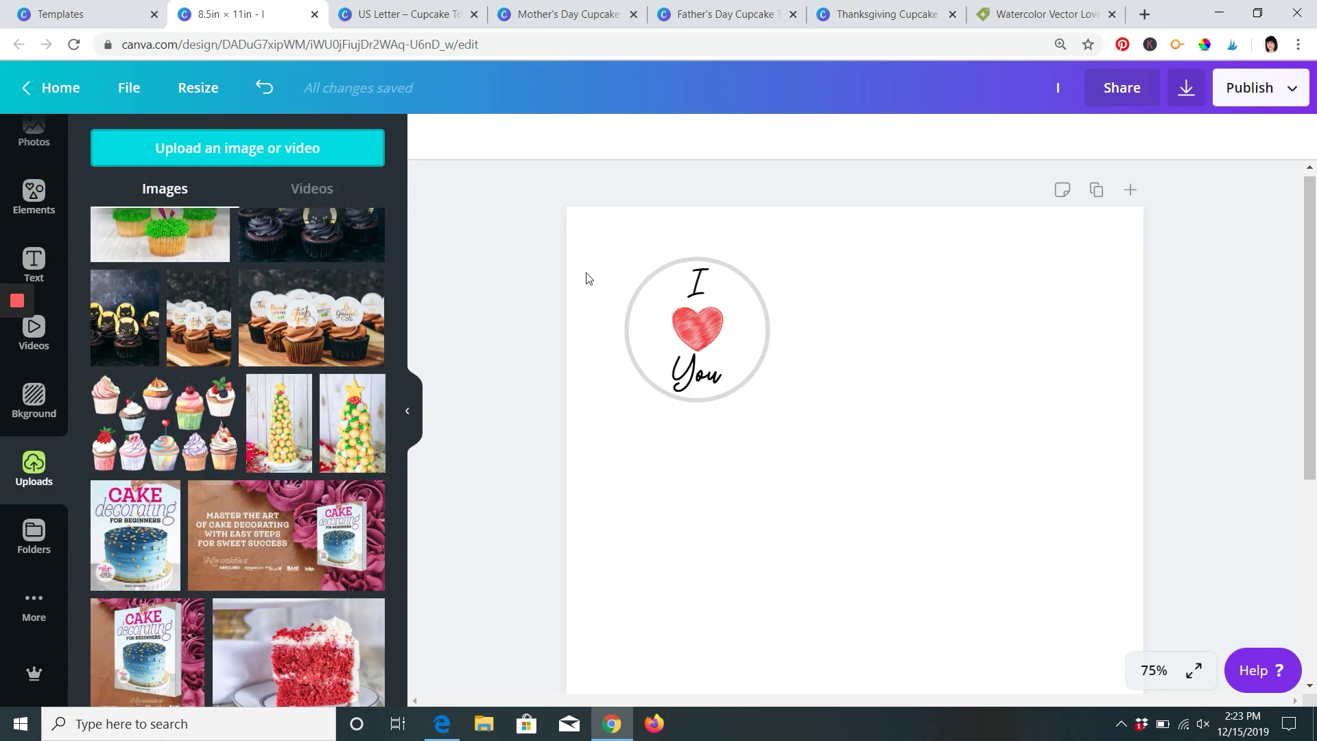
left_click(1023, 14)
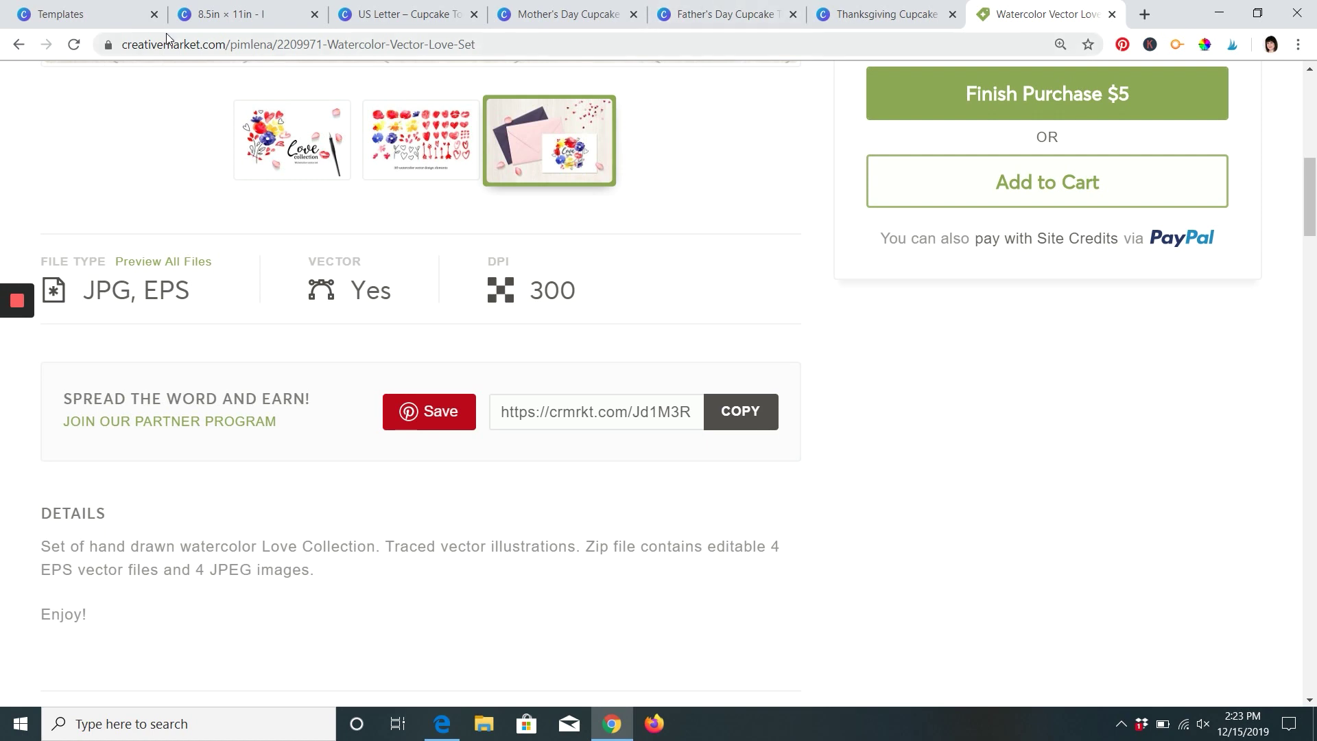
left_click(248, 13)
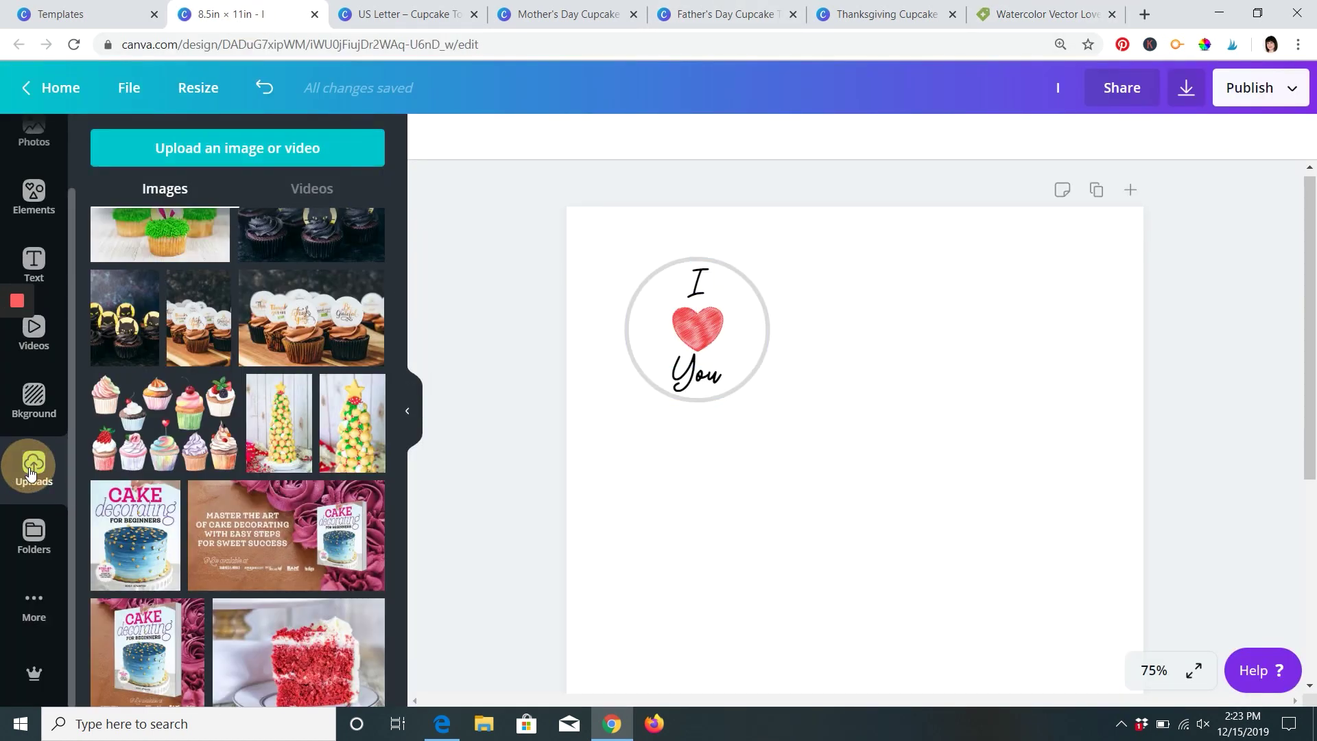
scroll(228, 361, "up", 7)
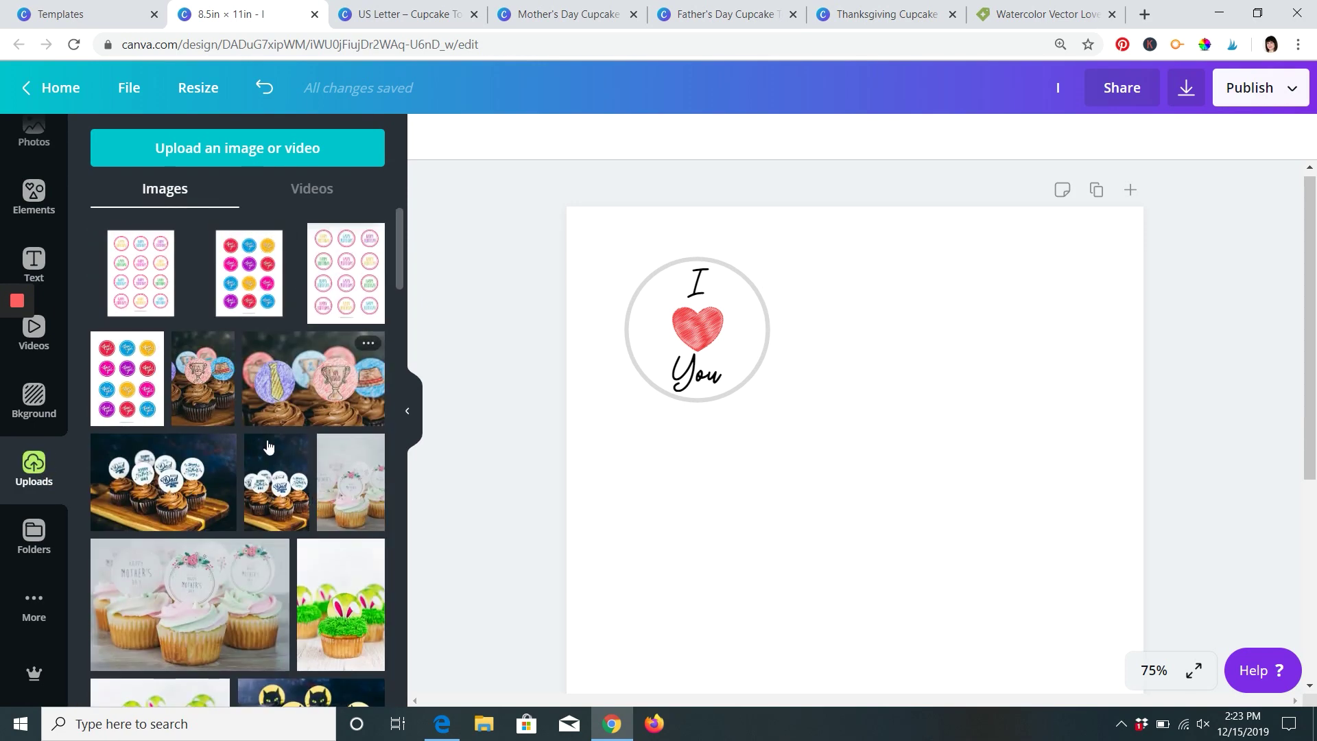
scroll(297, 473, "down", 3)
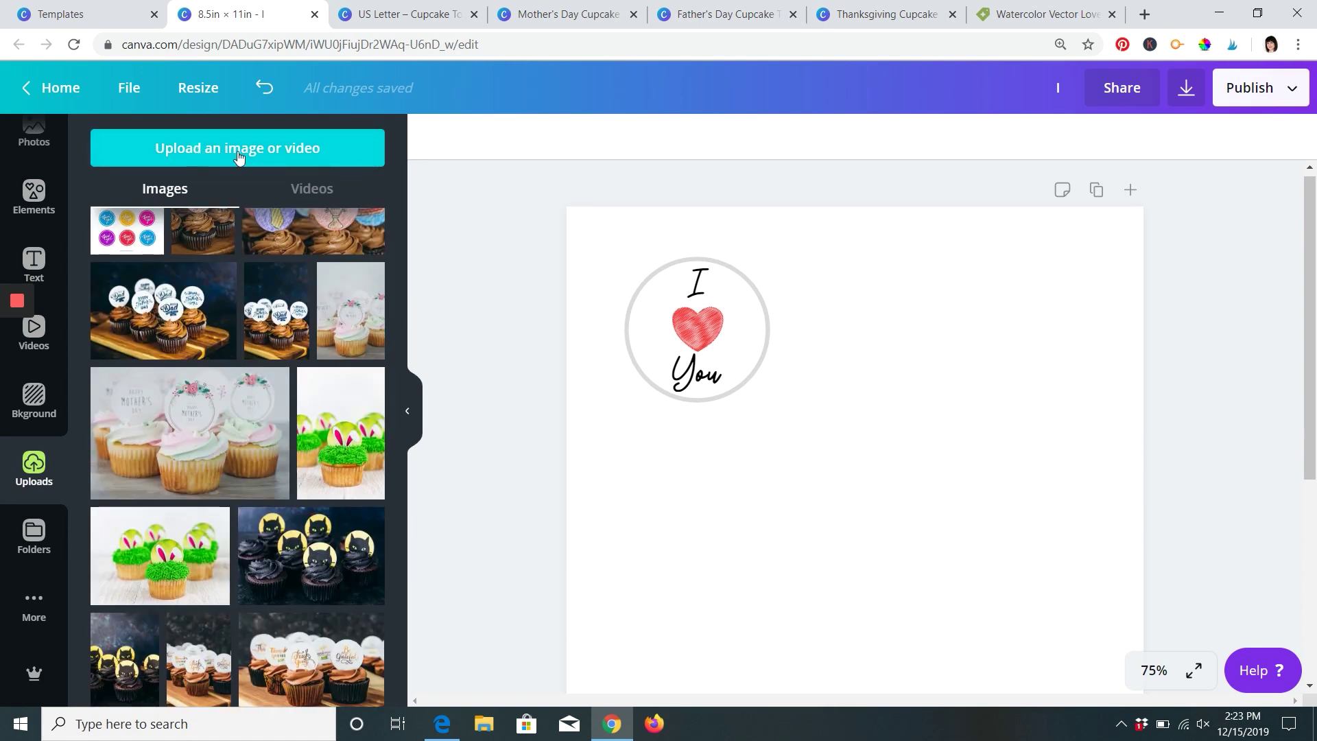
left_click(229, 147)
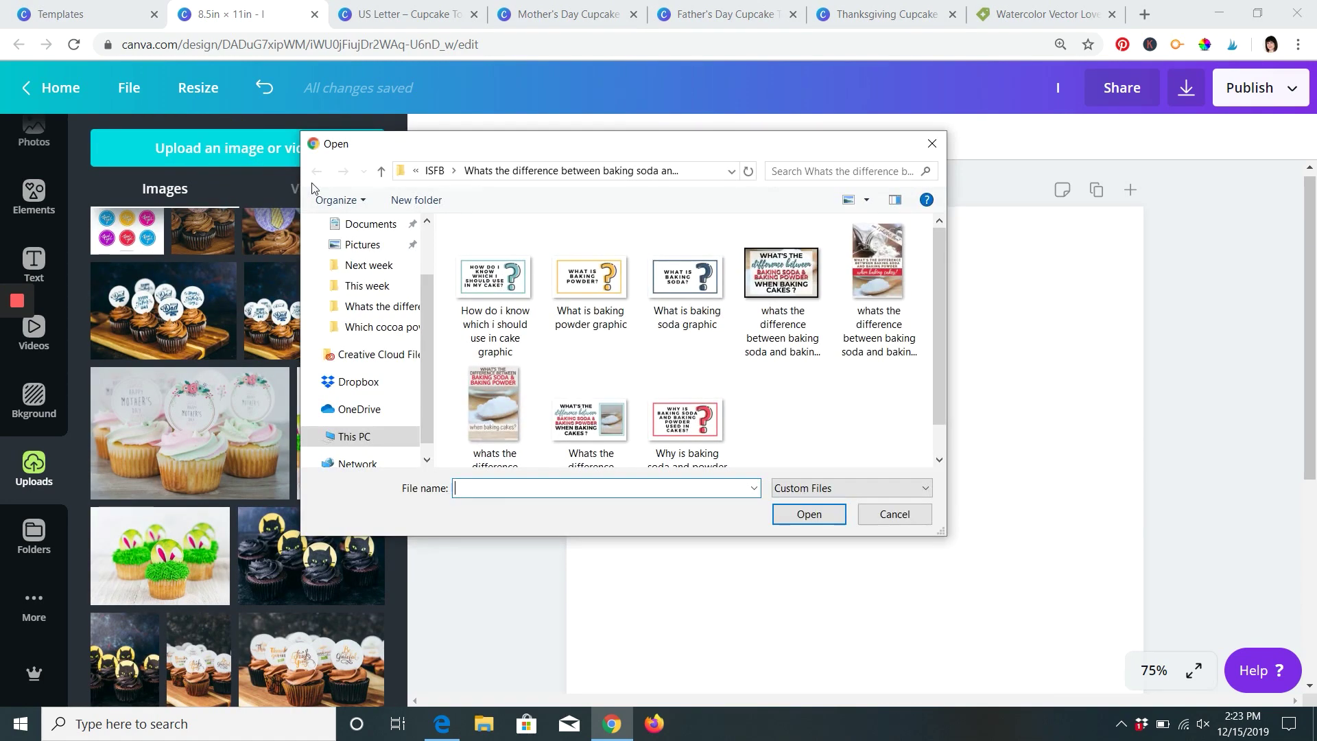
scroll(355, 318, "up", 2)
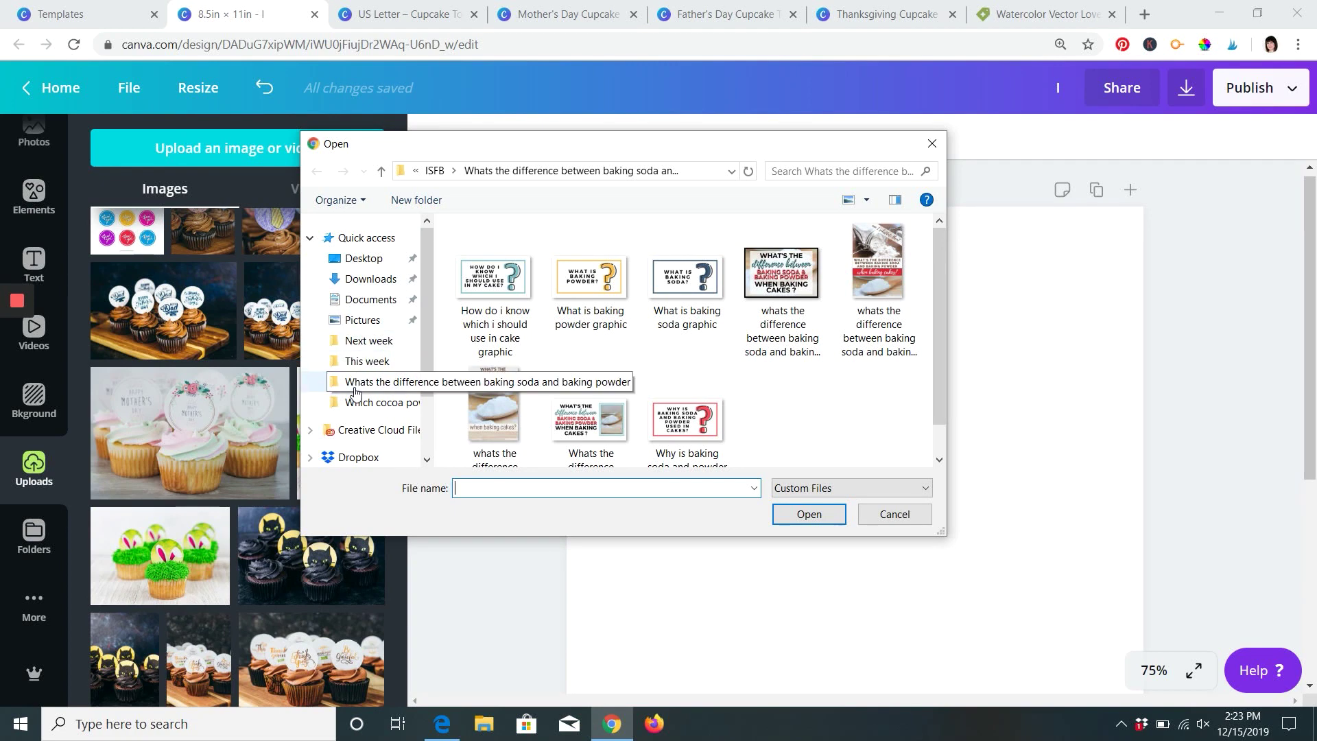
scroll(376, 293, "down", 2)
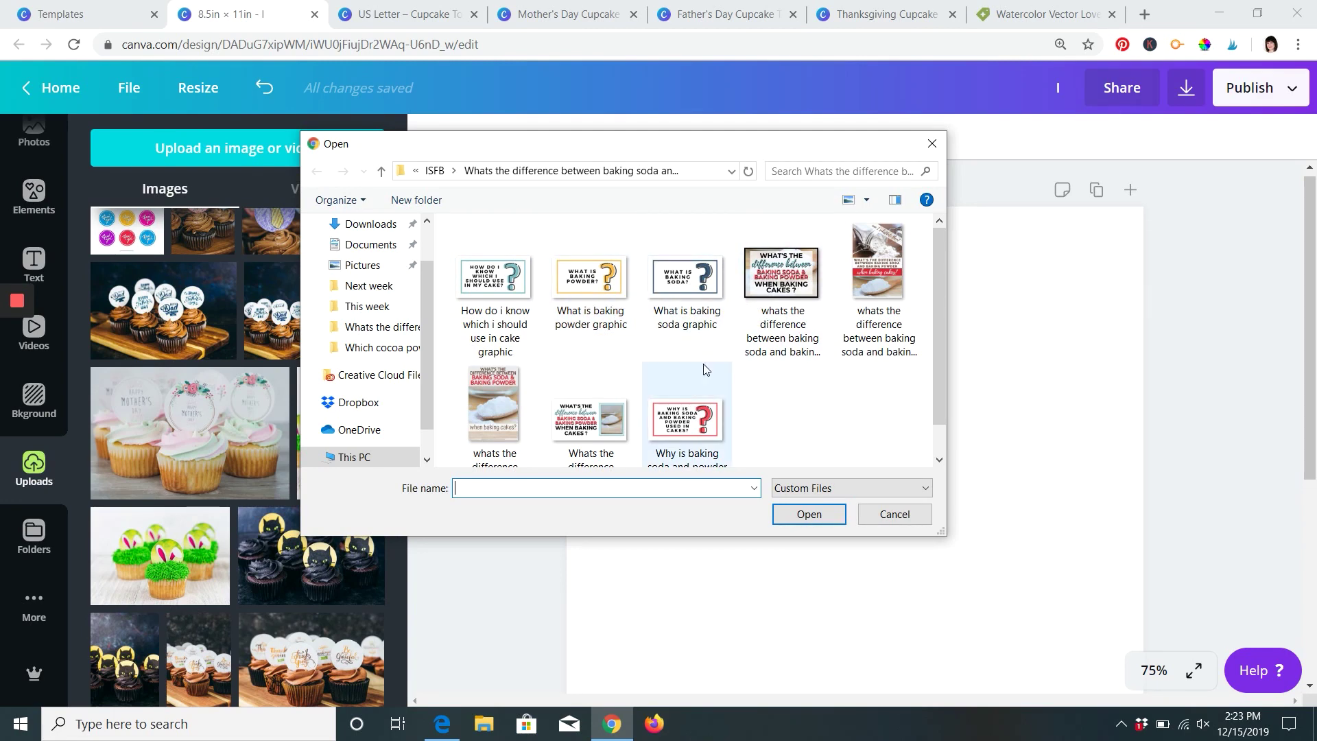
left_click(511, 298)
left_click(778, 515)
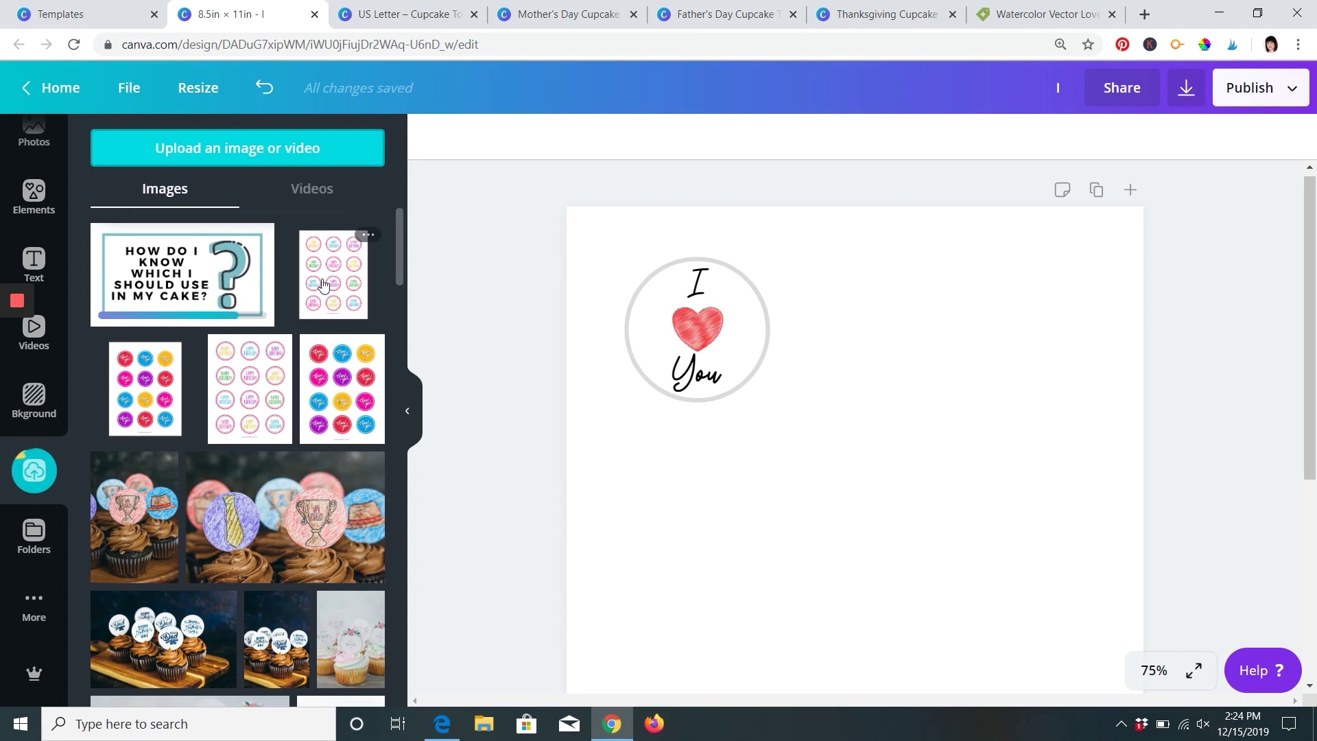
- Place the uploaded "How do I know which I should use in my cake?" graphic on the page, move it up and shrink it
left_click(194, 281)
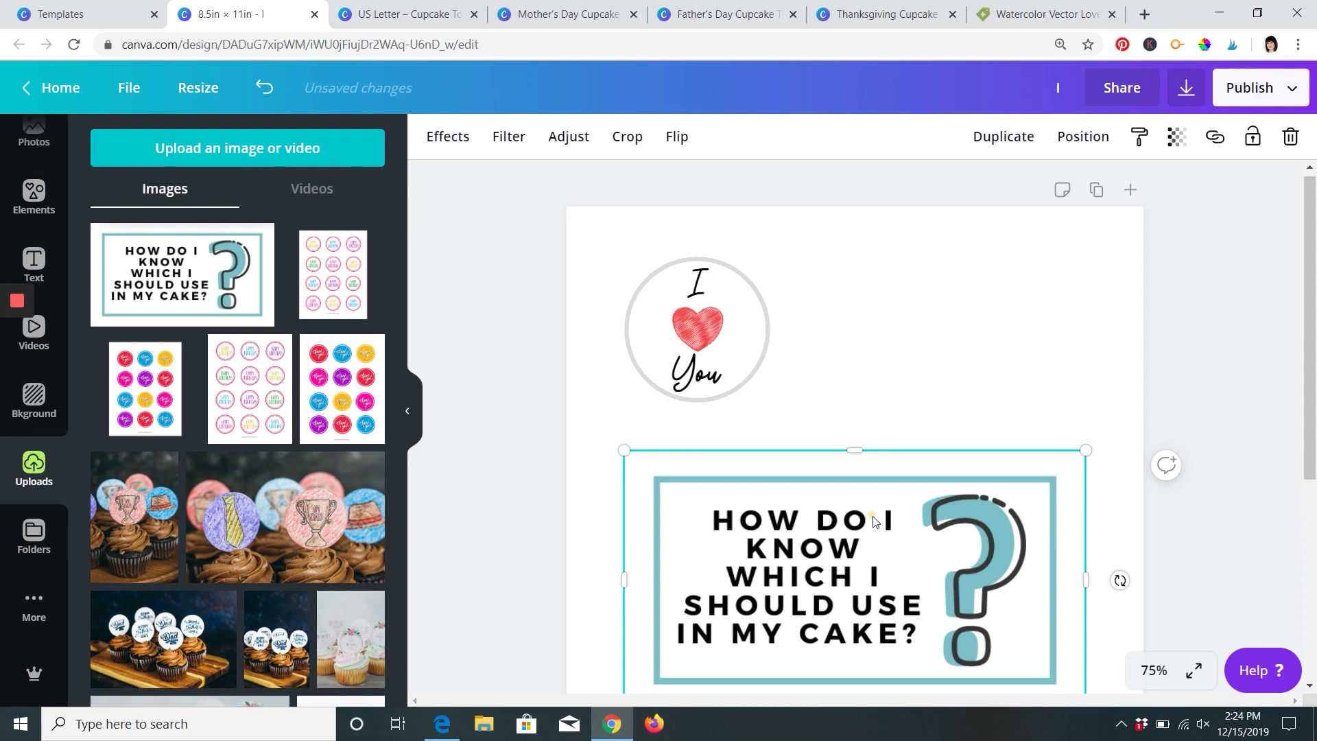
left_click_drag(875, 522, 858, 421)
left_click_drag(607, 355, 738, 495)
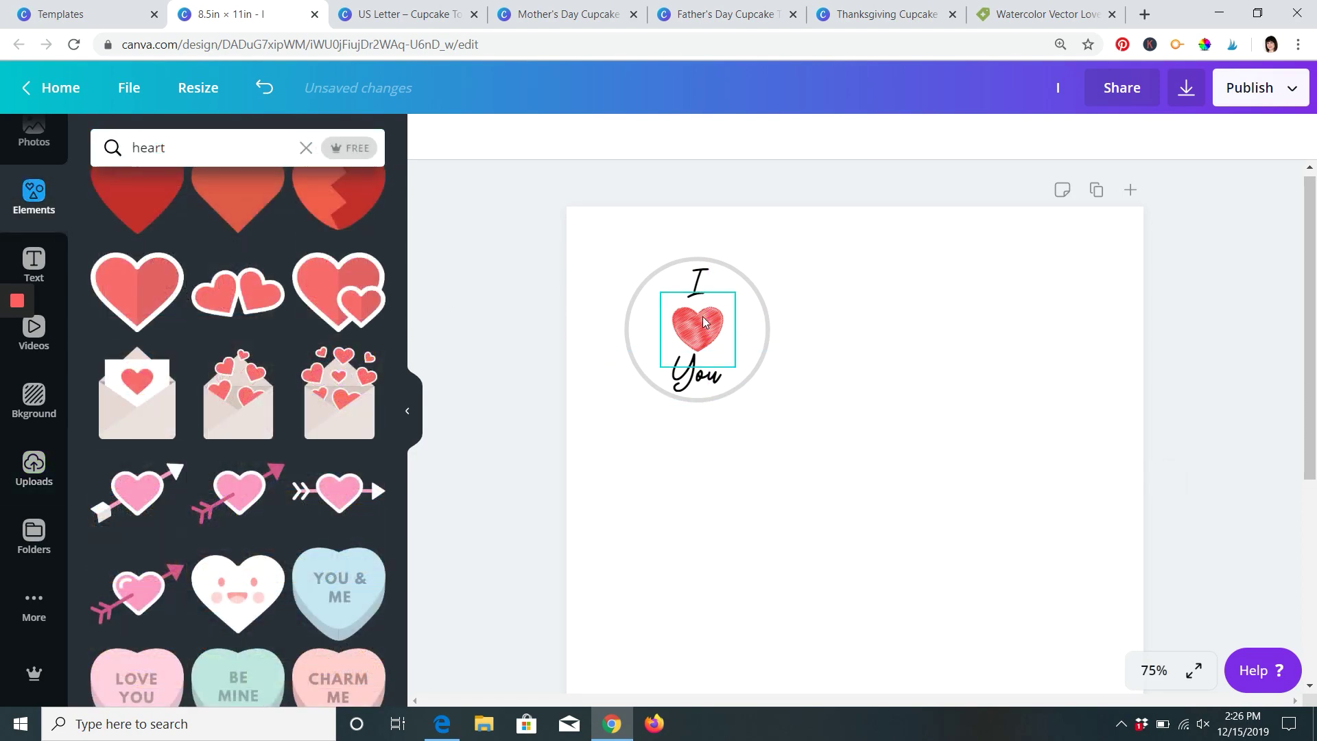
- Save the topper design
left_click(129, 87)
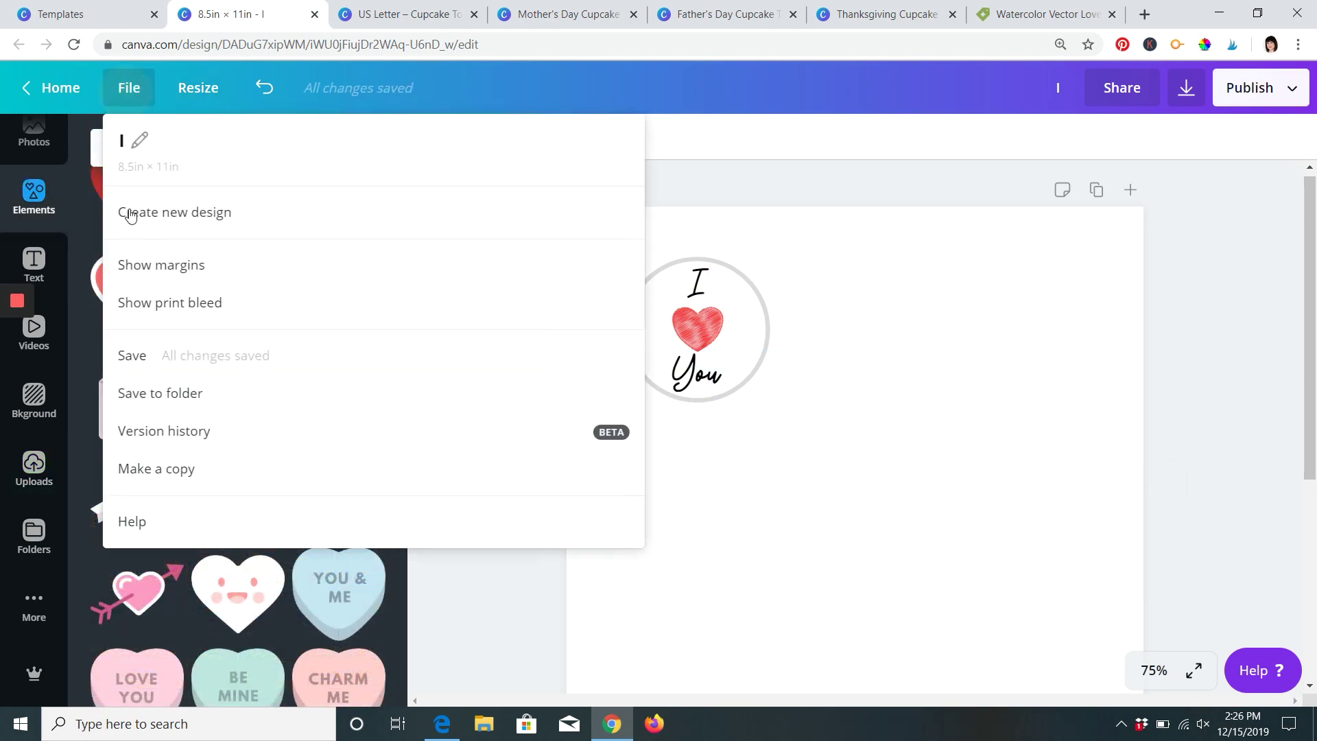
left_click(134, 357)
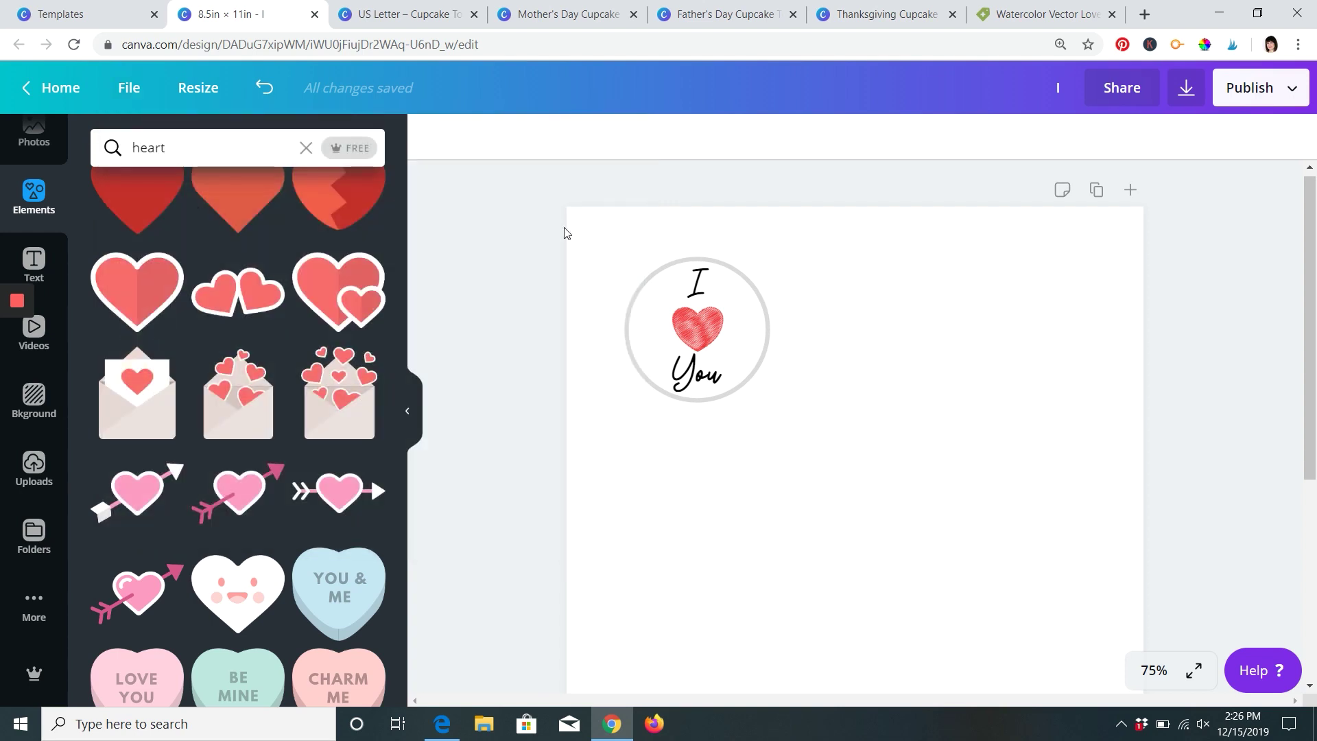
- Group the circle, the "I" and "You" texts and the heart into a single topper
scroll(546, 312, "down", 1)
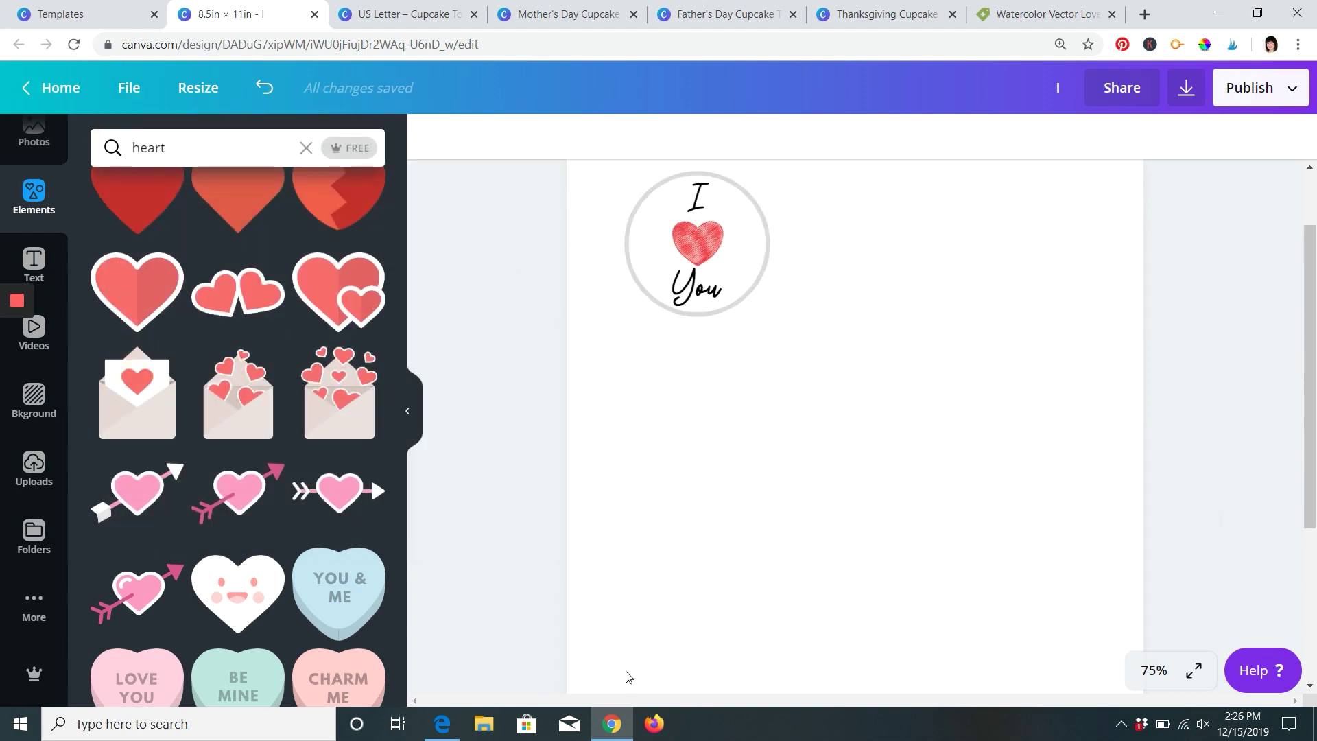
scroll(1178, 459, "down", 2)
scroll(1196, 469, "up", 2)
scroll(1174, 387, "up", 2)
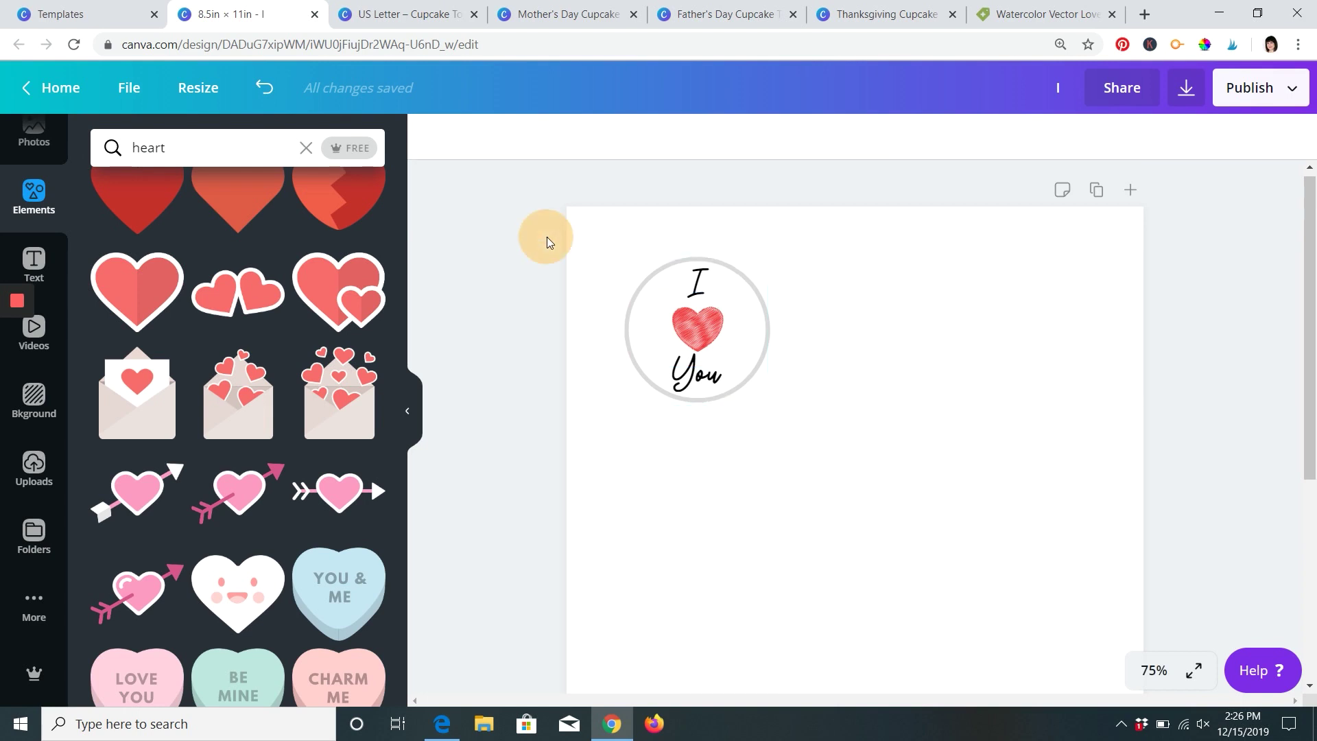
left_click_drag(547, 237, 822, 438)
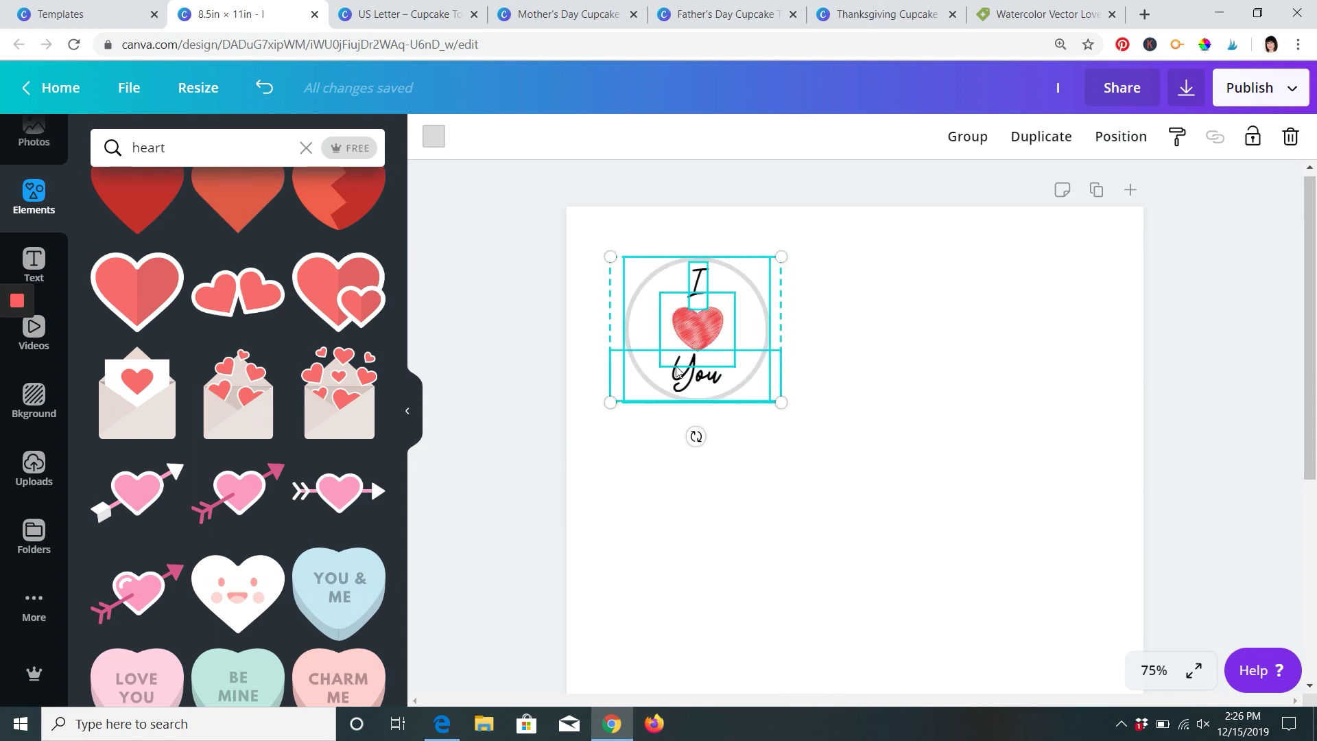
left_click(980, 137)
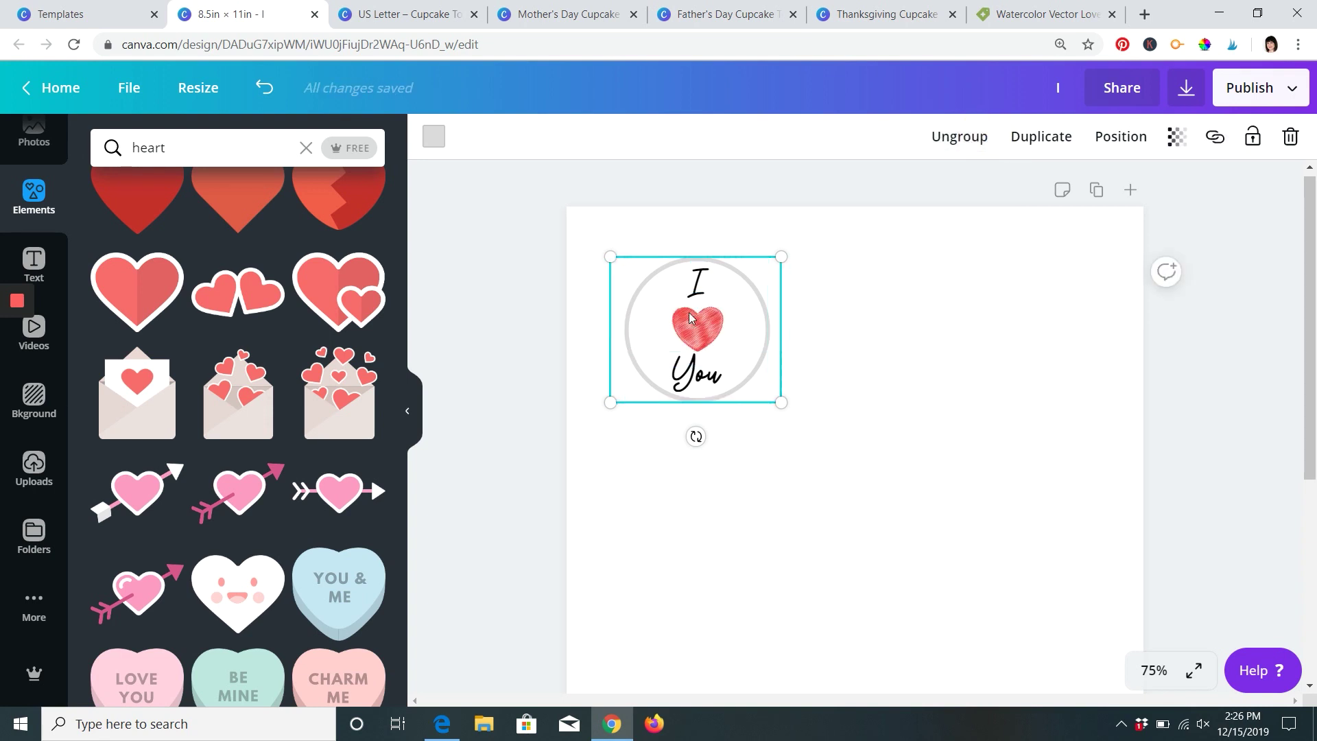
- Move the grouped topper to the top centre of the page and place a duplicate to its left in the same row
left_click_drag(742, 323, 903, 314)
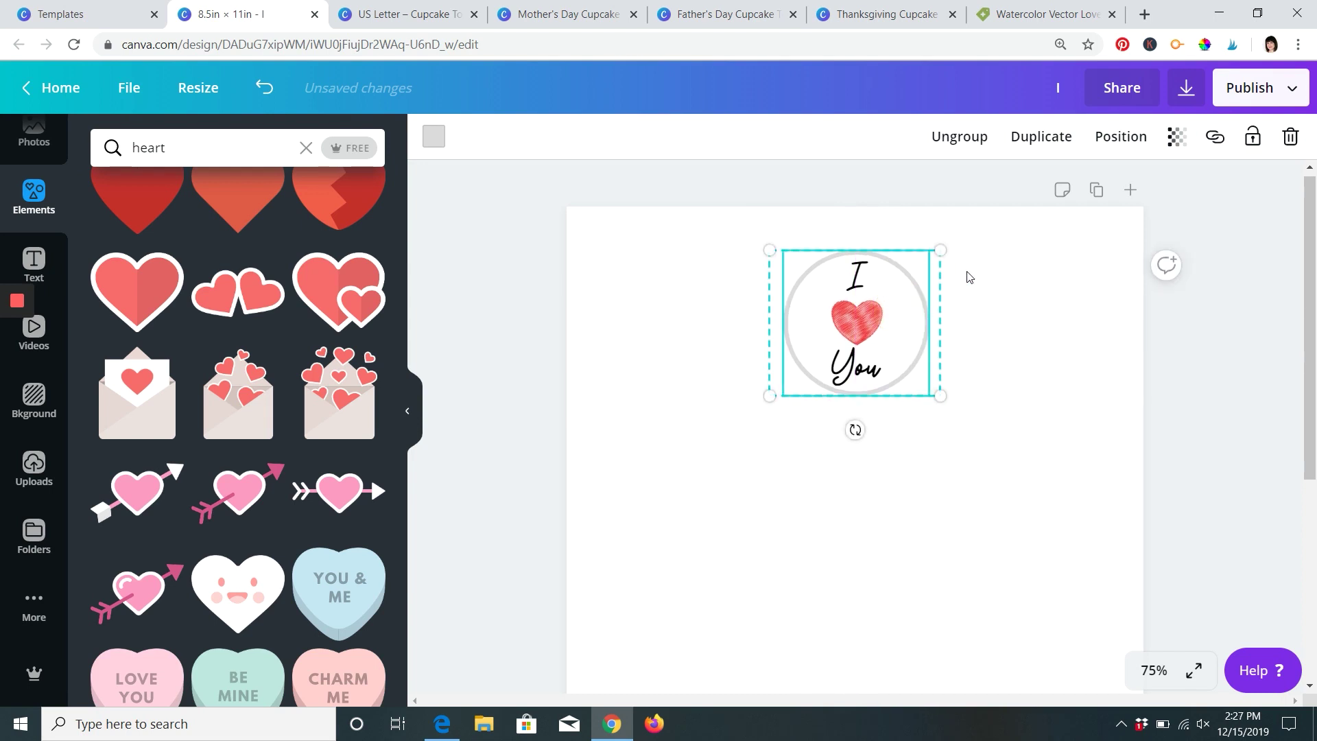
left_click(1041, 135)
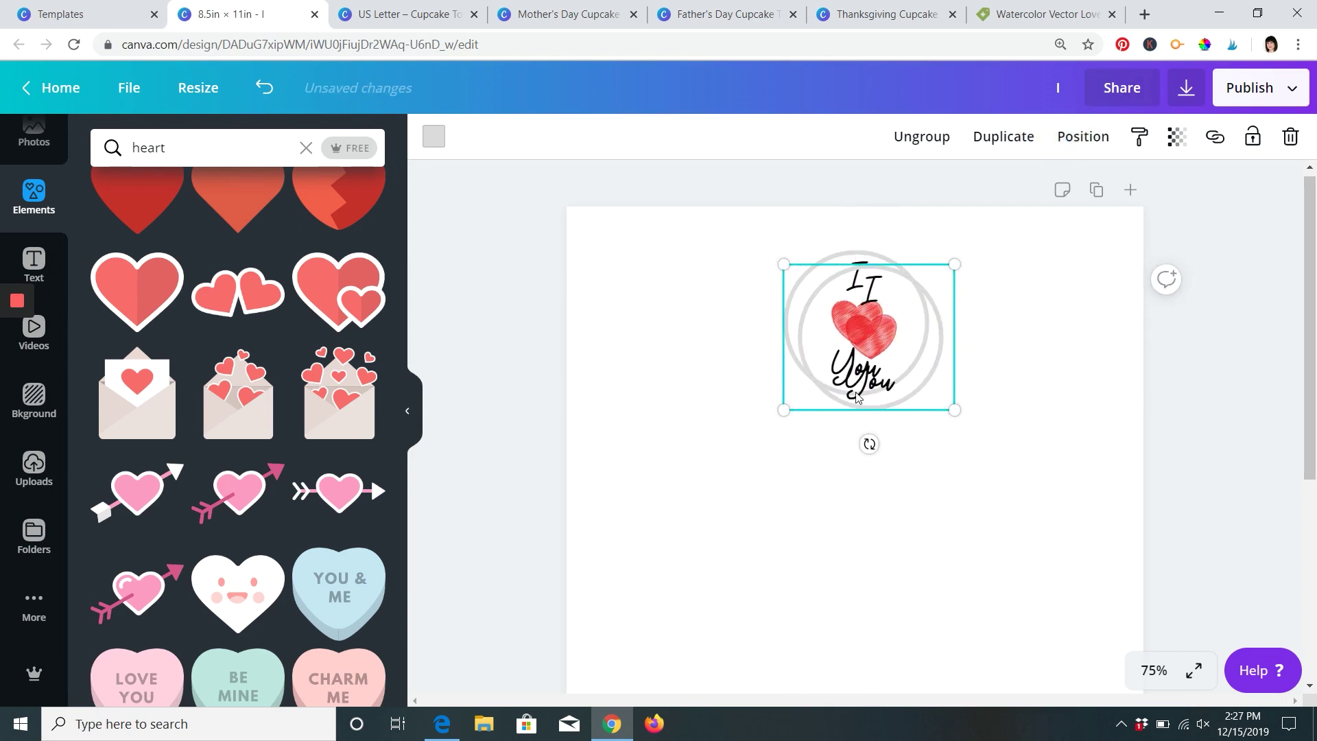
left_click_drag(875, 336, 683, 322)
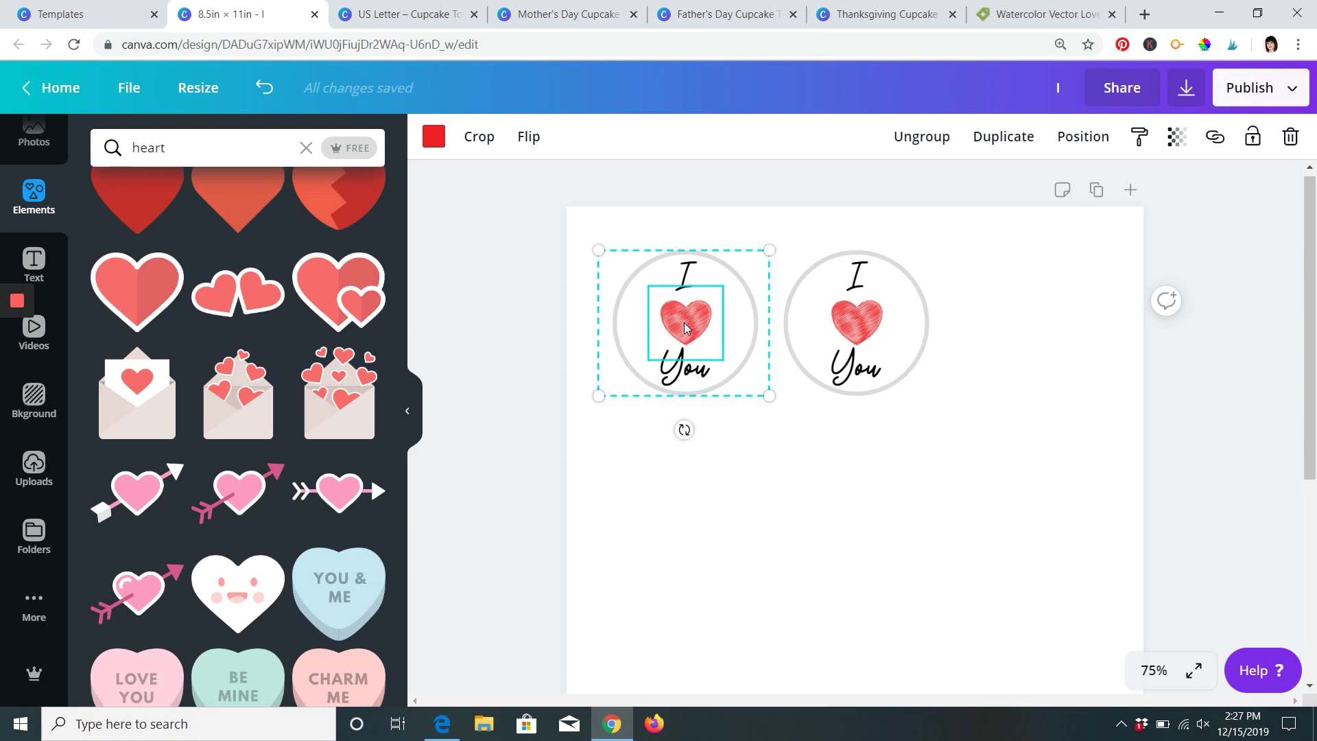
- Duplicate the grouped topper and place the copy as the third one in the first row
left_click(1027, 140)
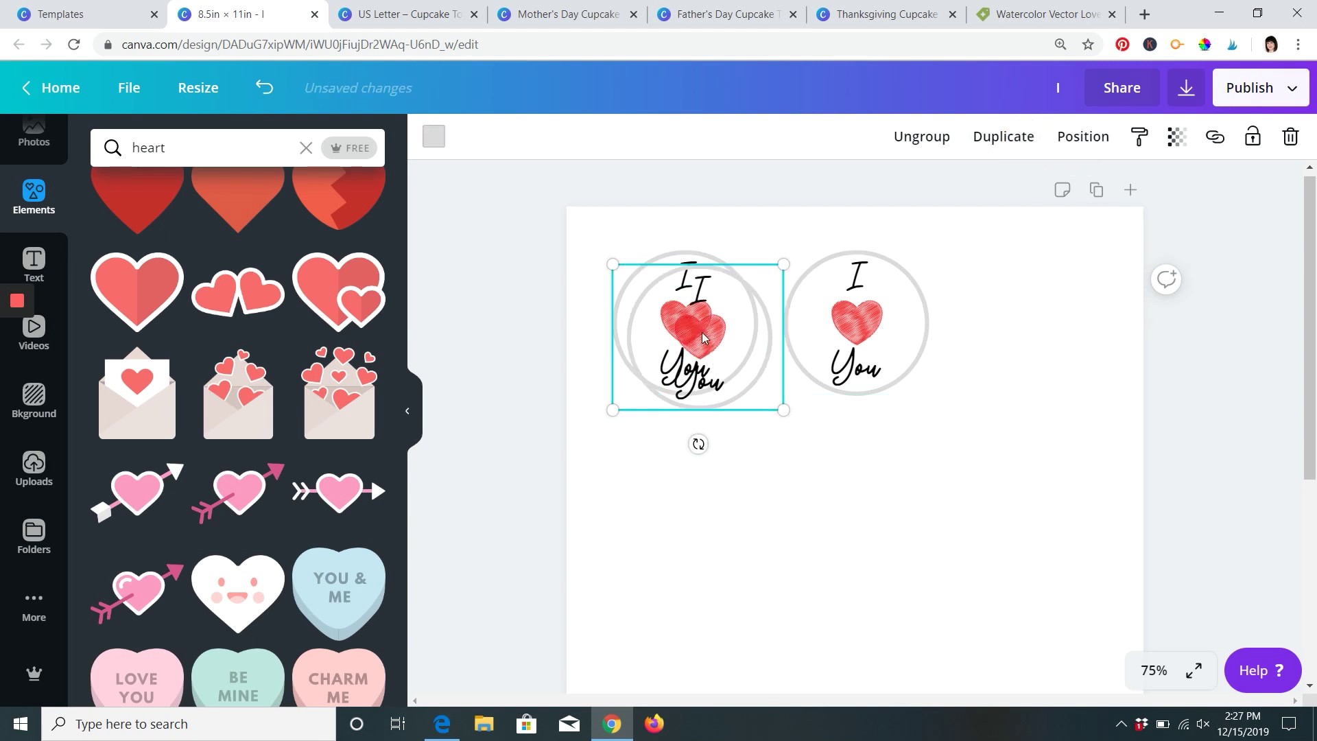
left_click_drag(742, 336, 1029, 313)
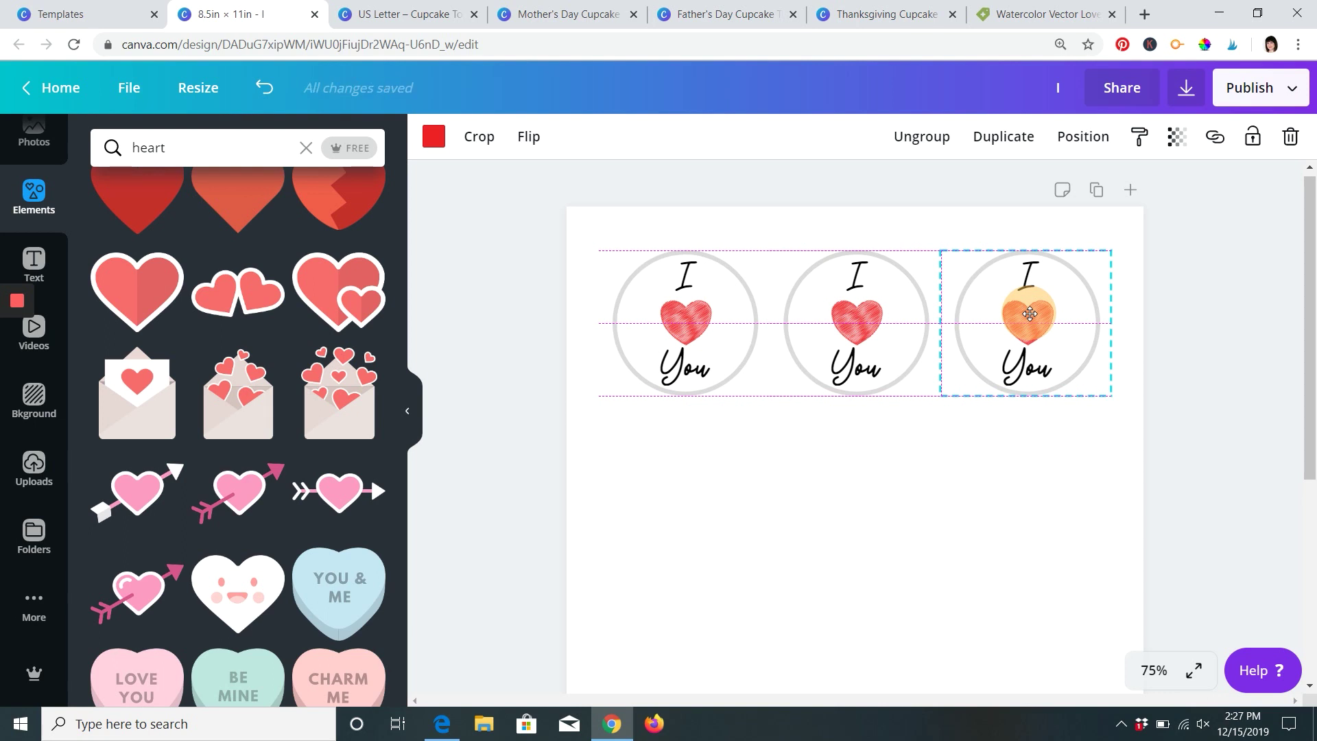
left_click_drag(1030, 313, 1026, 314)
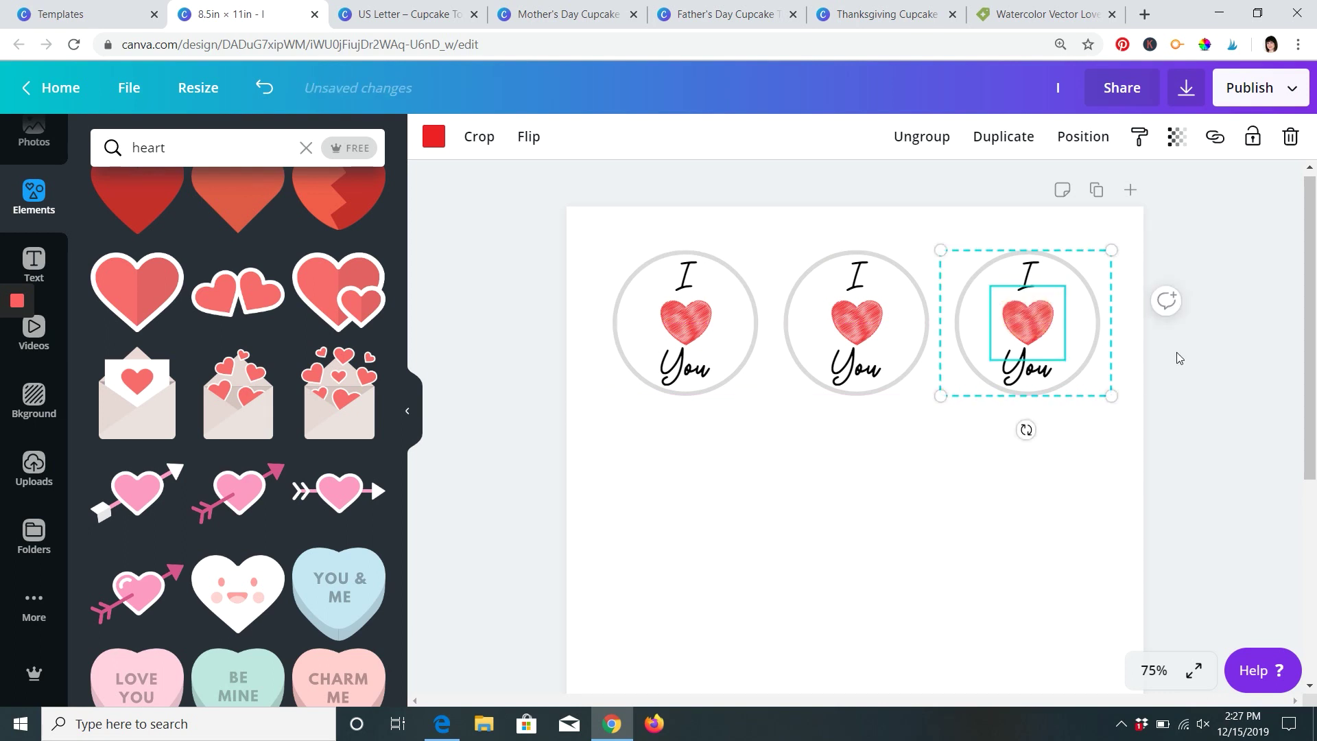
left_click(1175, 359)
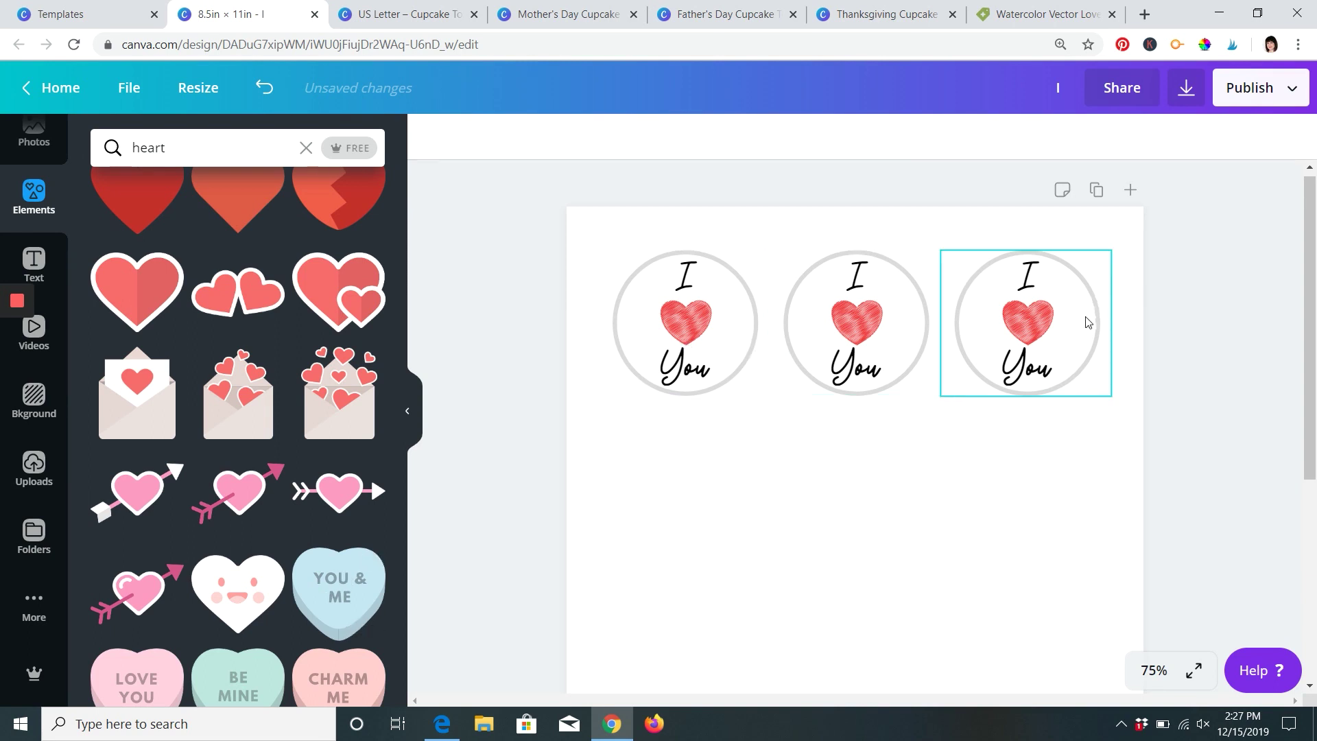
- Duplicate the row of three toppers and align the copy directly beneath it as the second row
scroll(689, 312, "down", 3)
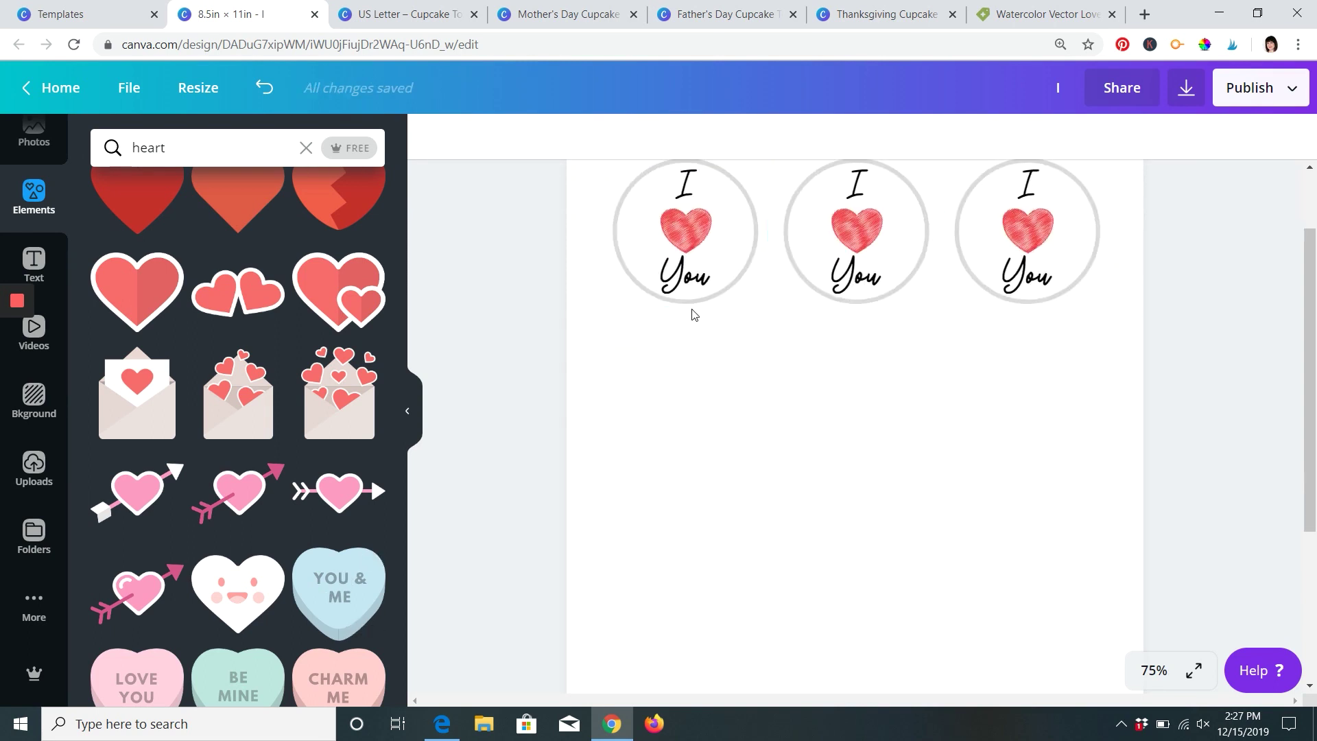
scroll(686, 306, "up", 1)
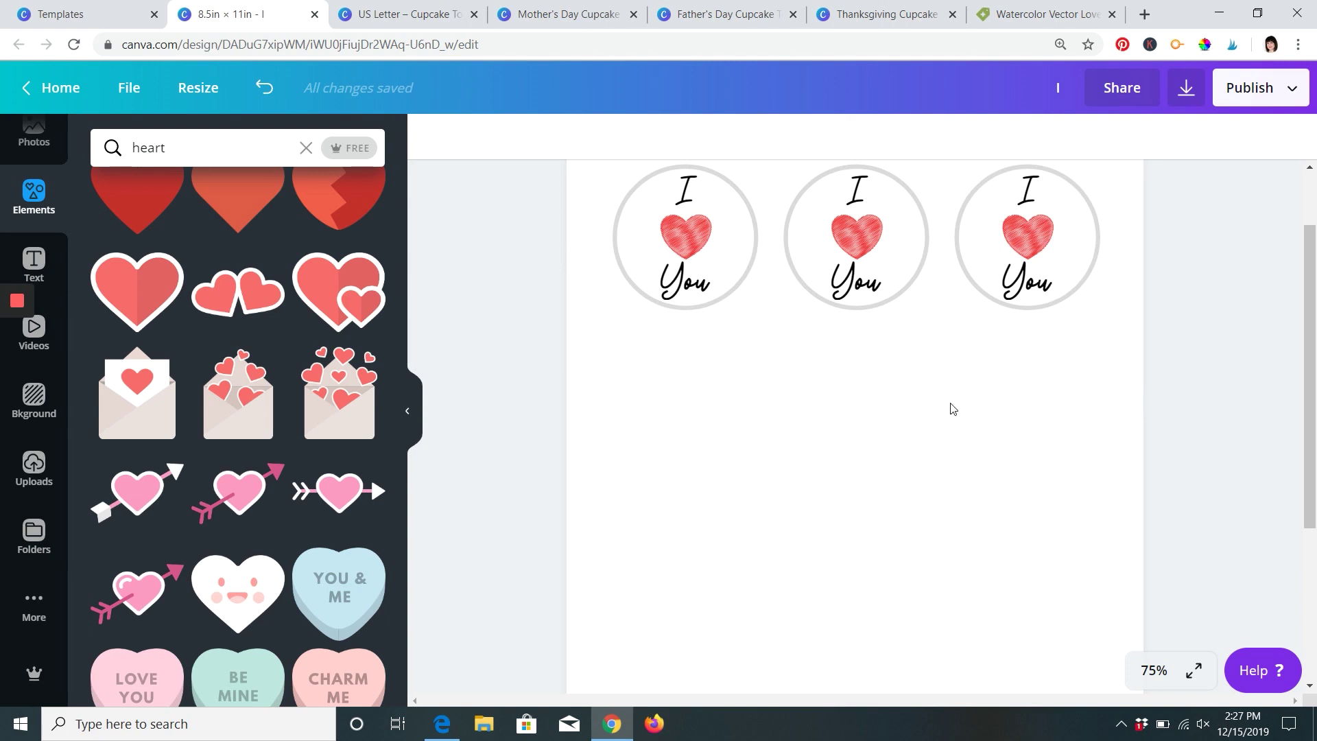
scroll(951, 409, "up", 2)
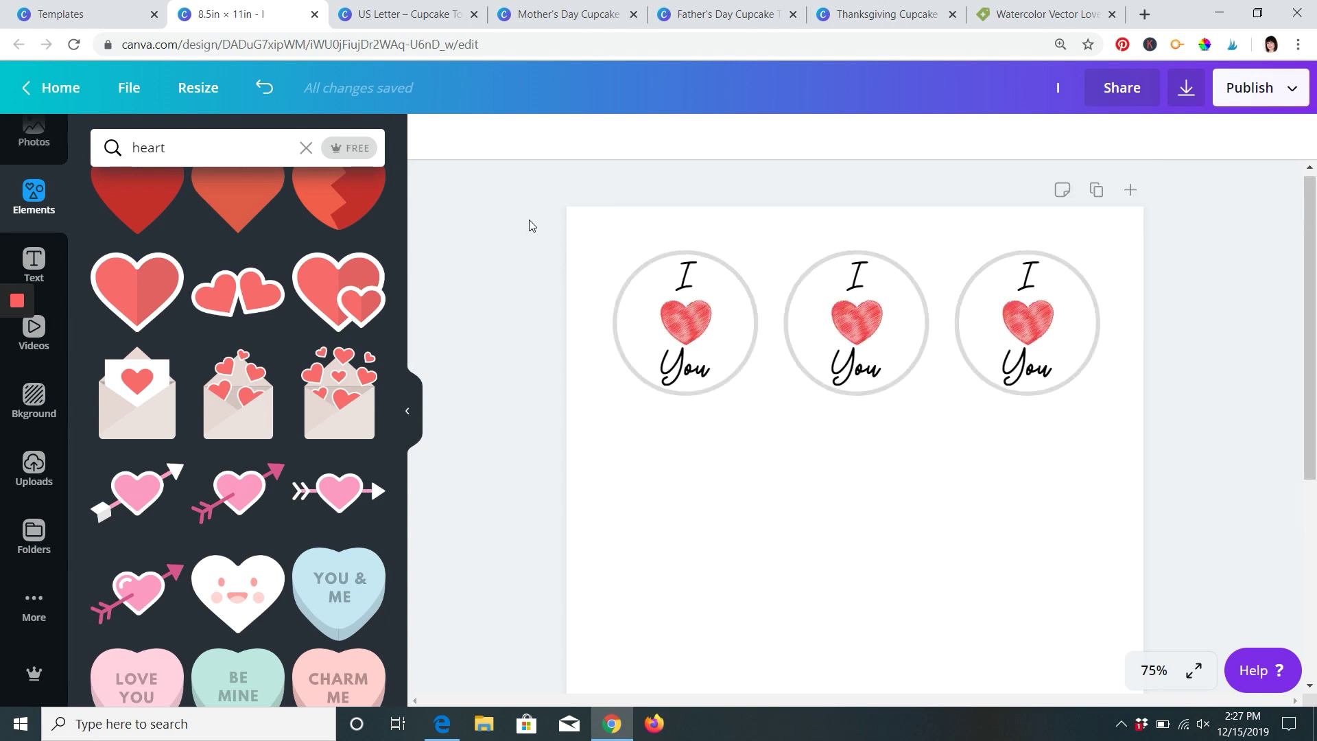
left_click_drag(532, 220, 1211, 410)
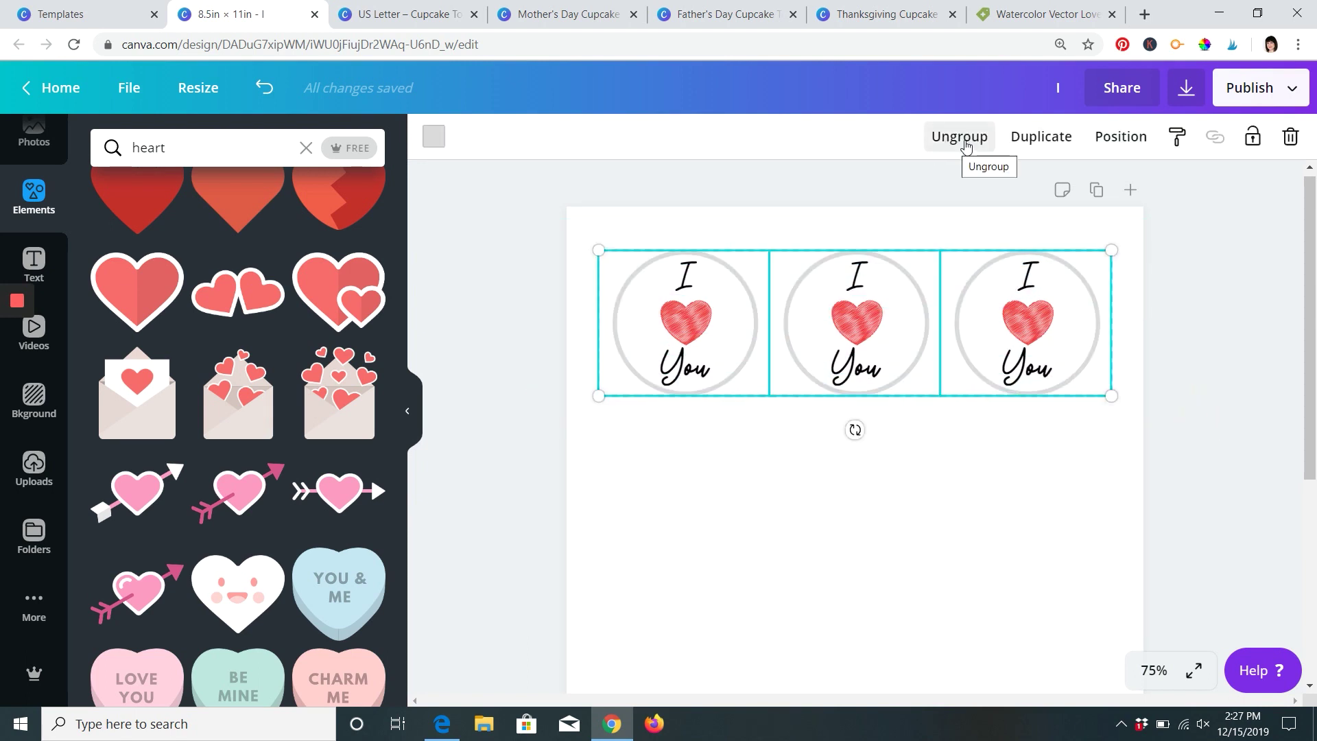
left_click(1037, 137)
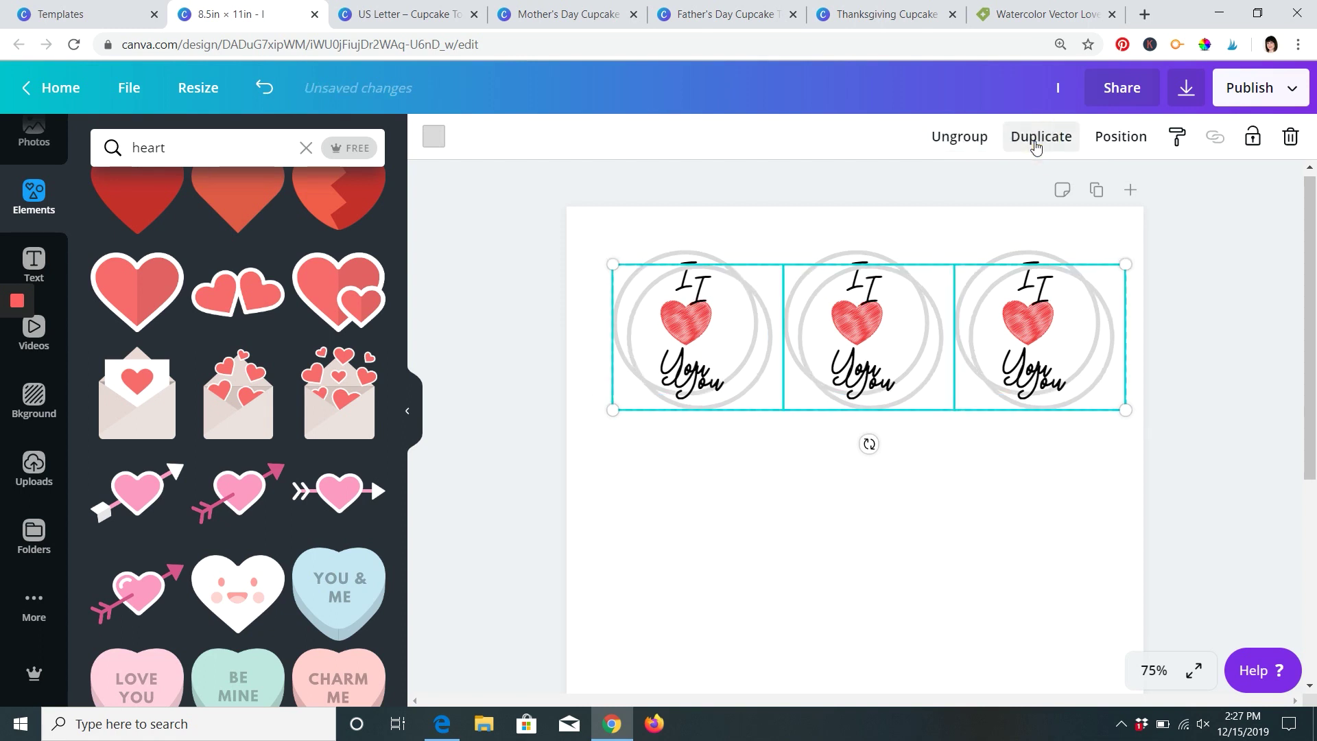
left_click_drag(873, 331, 864, 481)
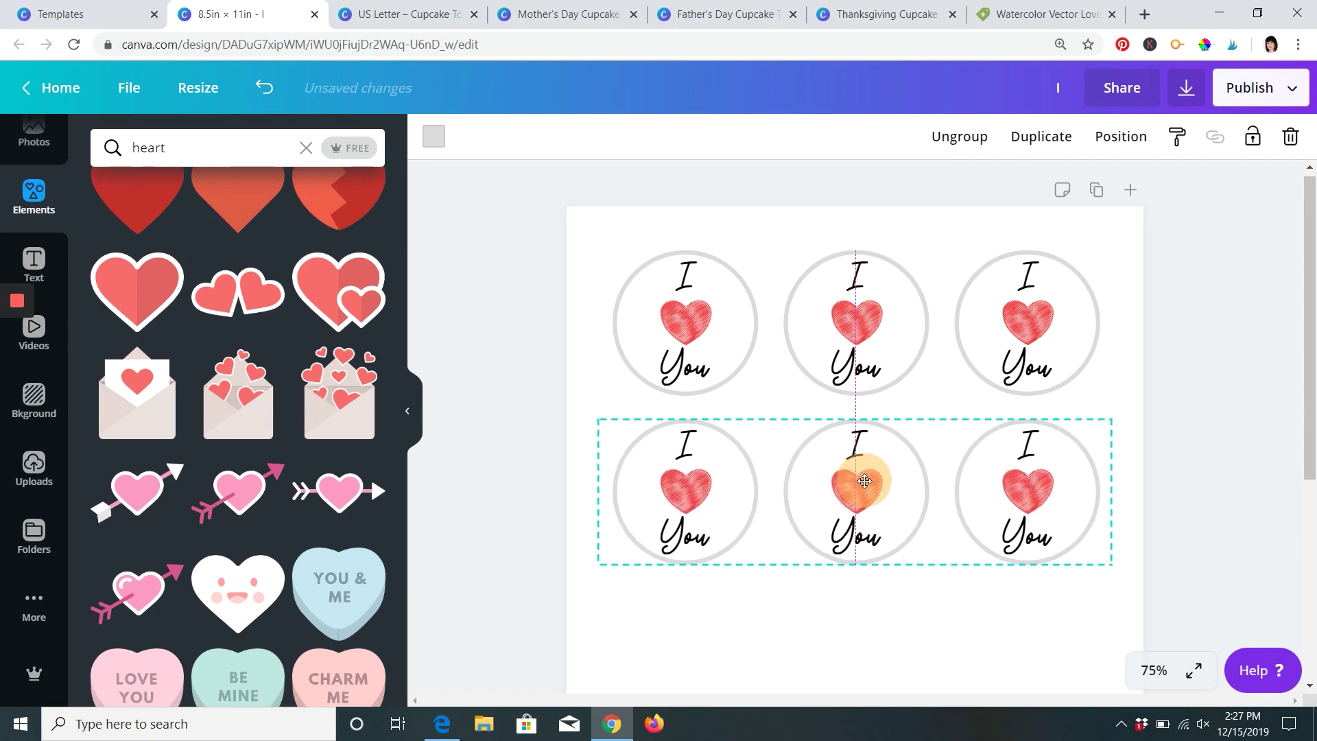
left_click_drag(864, 482, 864, 481)
- Duplicate the row of three toppers twice more, placing the copies beneath as the third and fourth rows
scroll(1184, 332, "down", 1)
scroll(1192, 338, "down", 3)
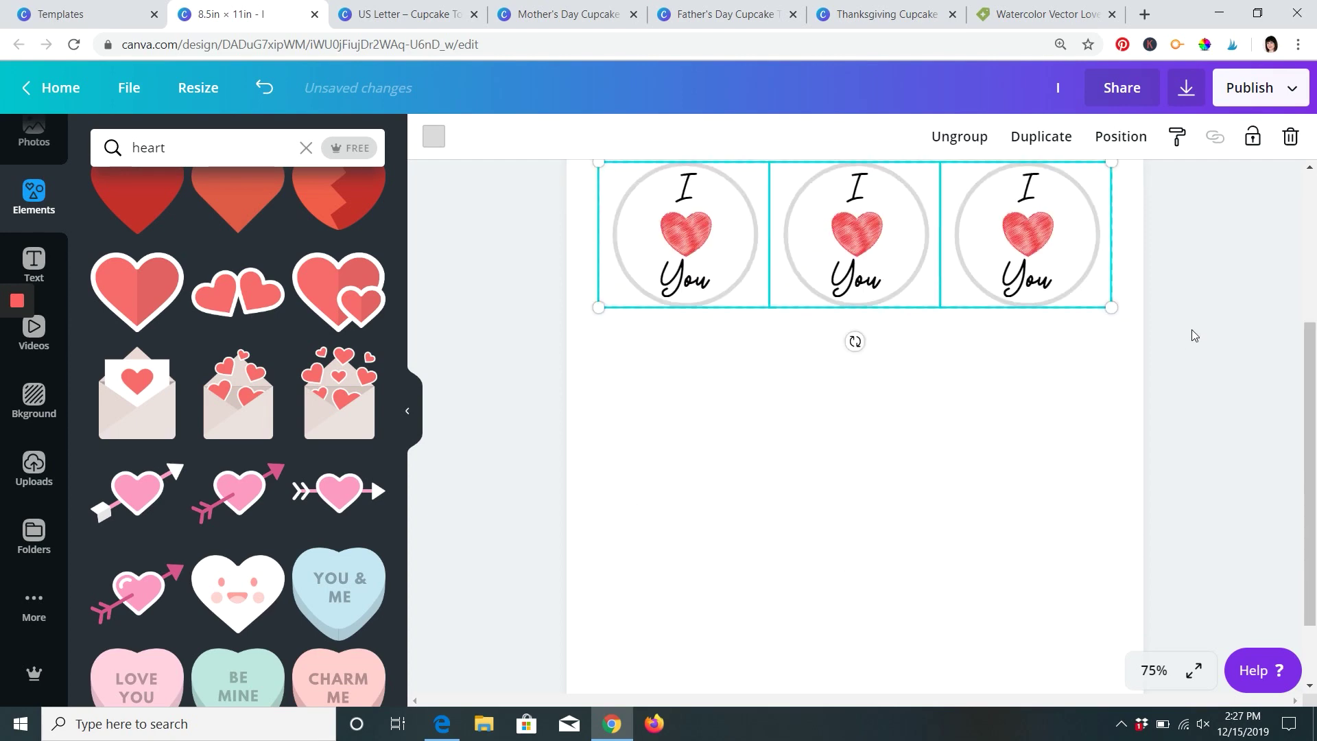
left_click(1050, 149)
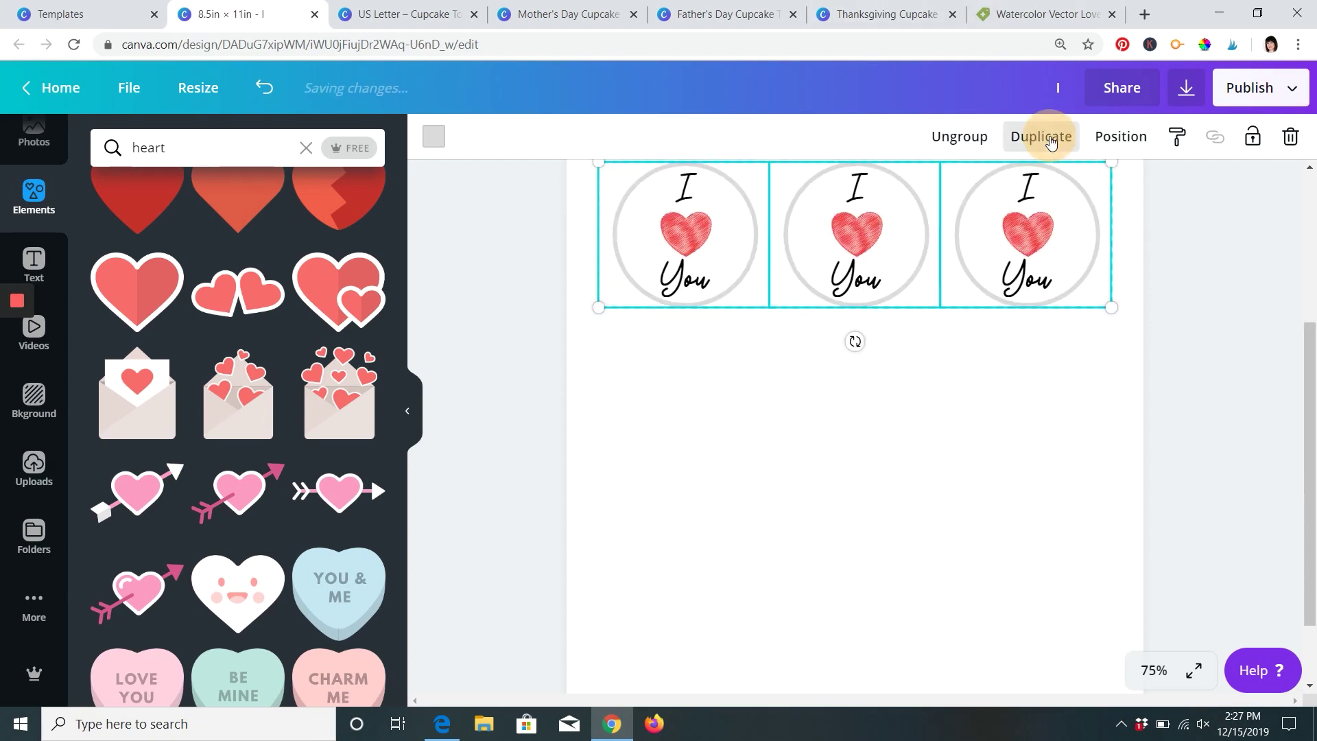
left_click_drag(911, 227, 861, 570)
left_click(1029, 136)
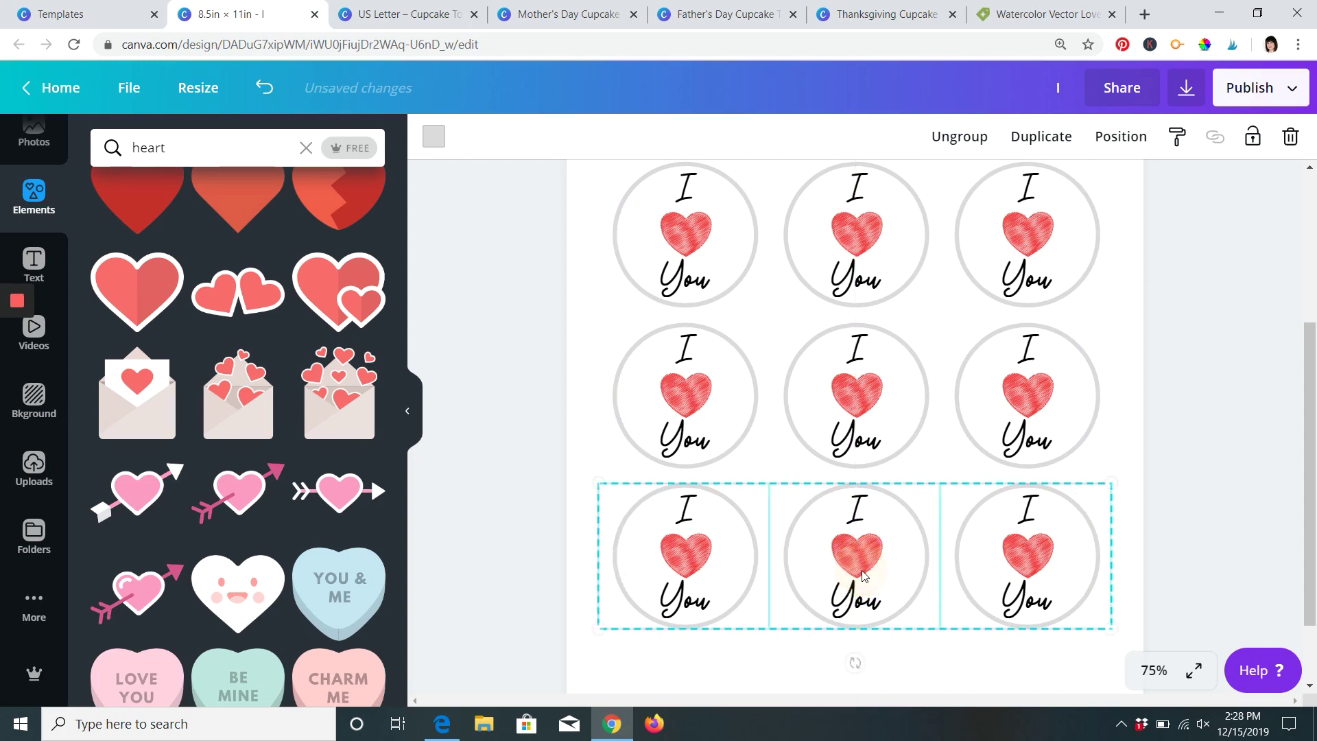
left_click(501, 418)
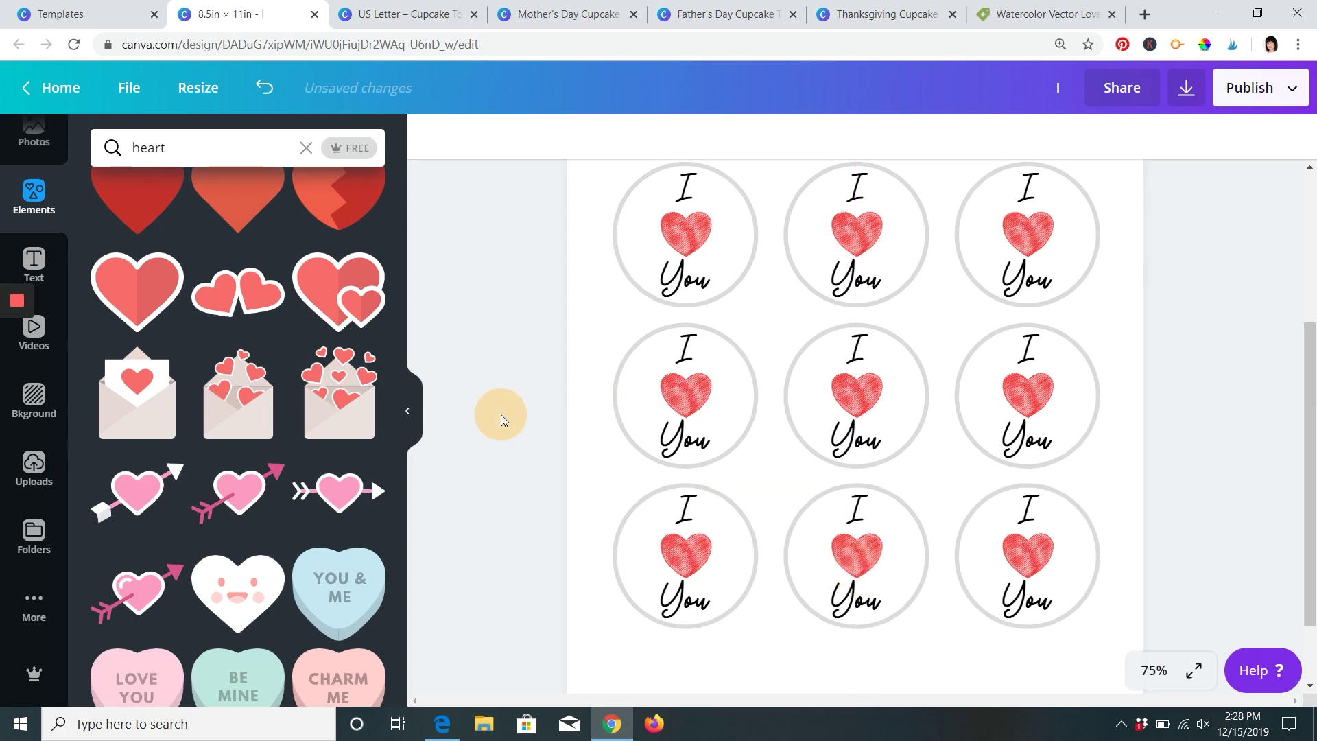
- Save the completed four-row sheet of toppers
scroll(1022, 329, "up", 3)
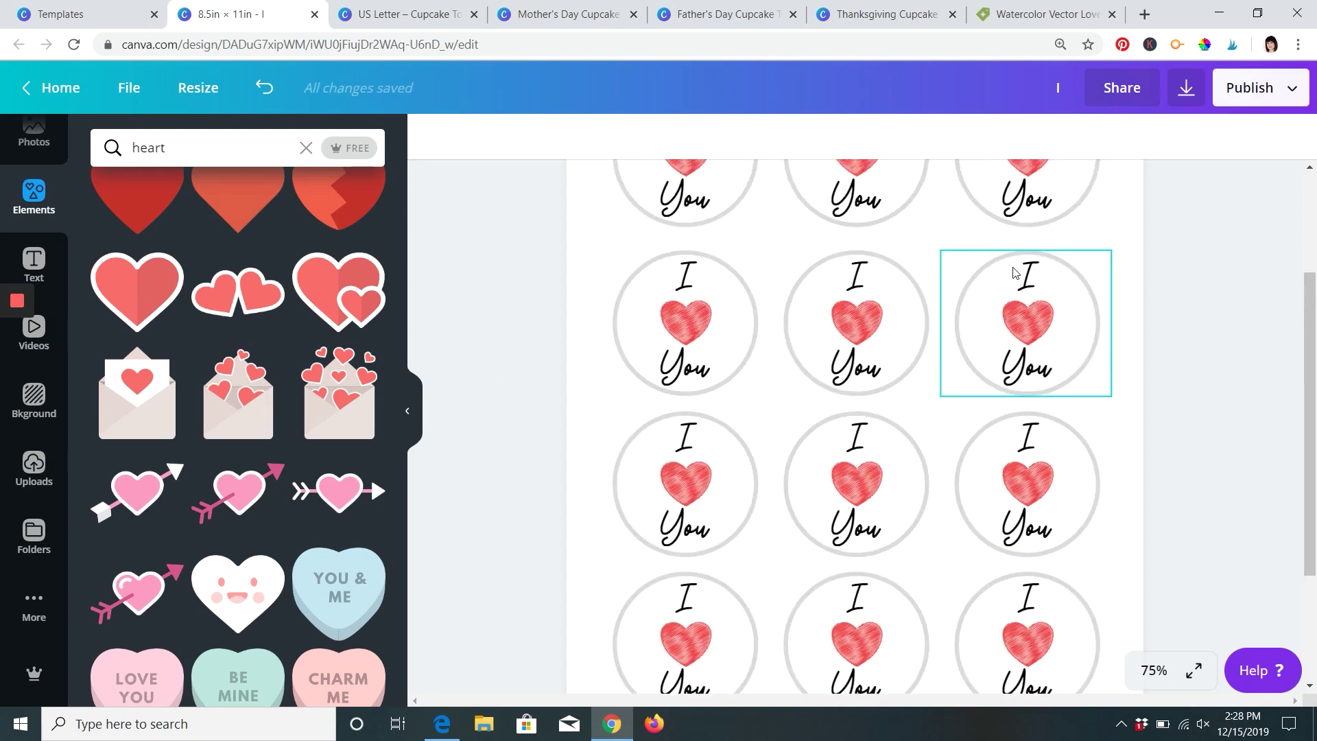
scroll(1108, 414, "down", 2)
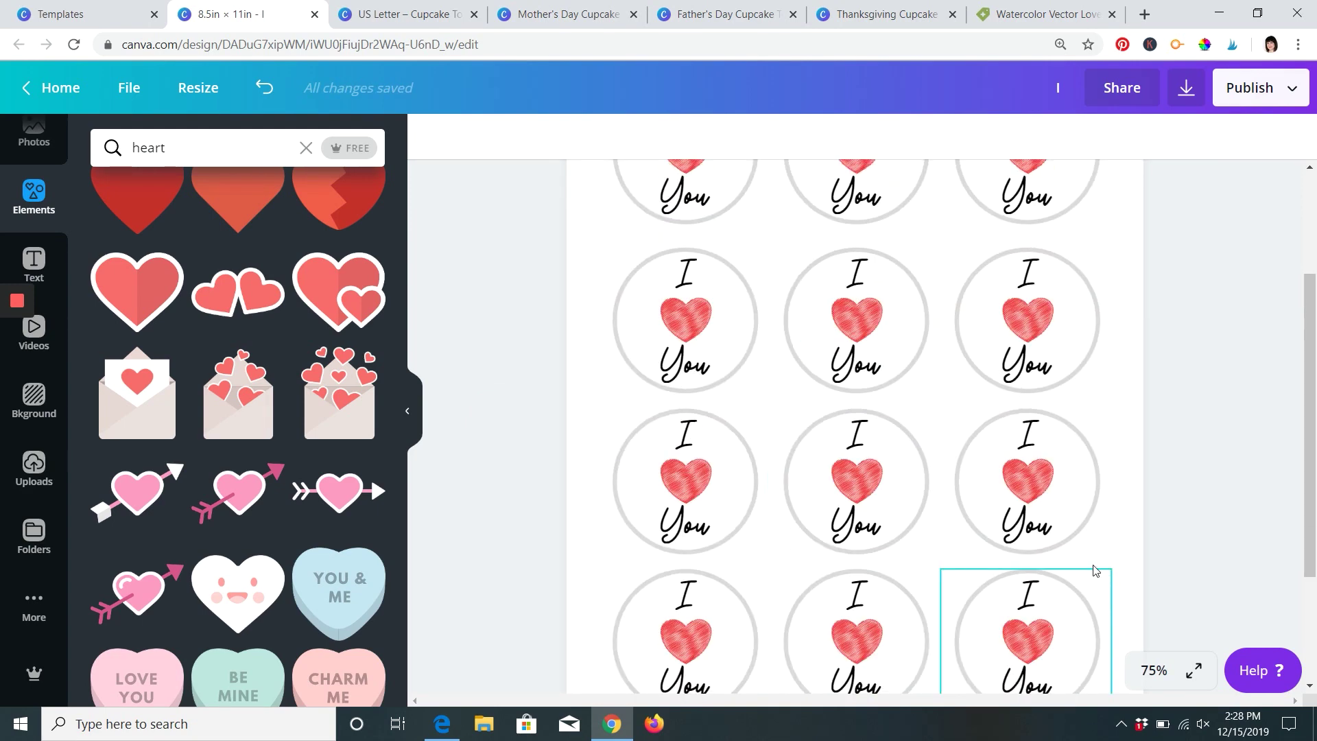
scroll(1168, 480, "down", 2)
scroll(1167, 475, "up", 4)
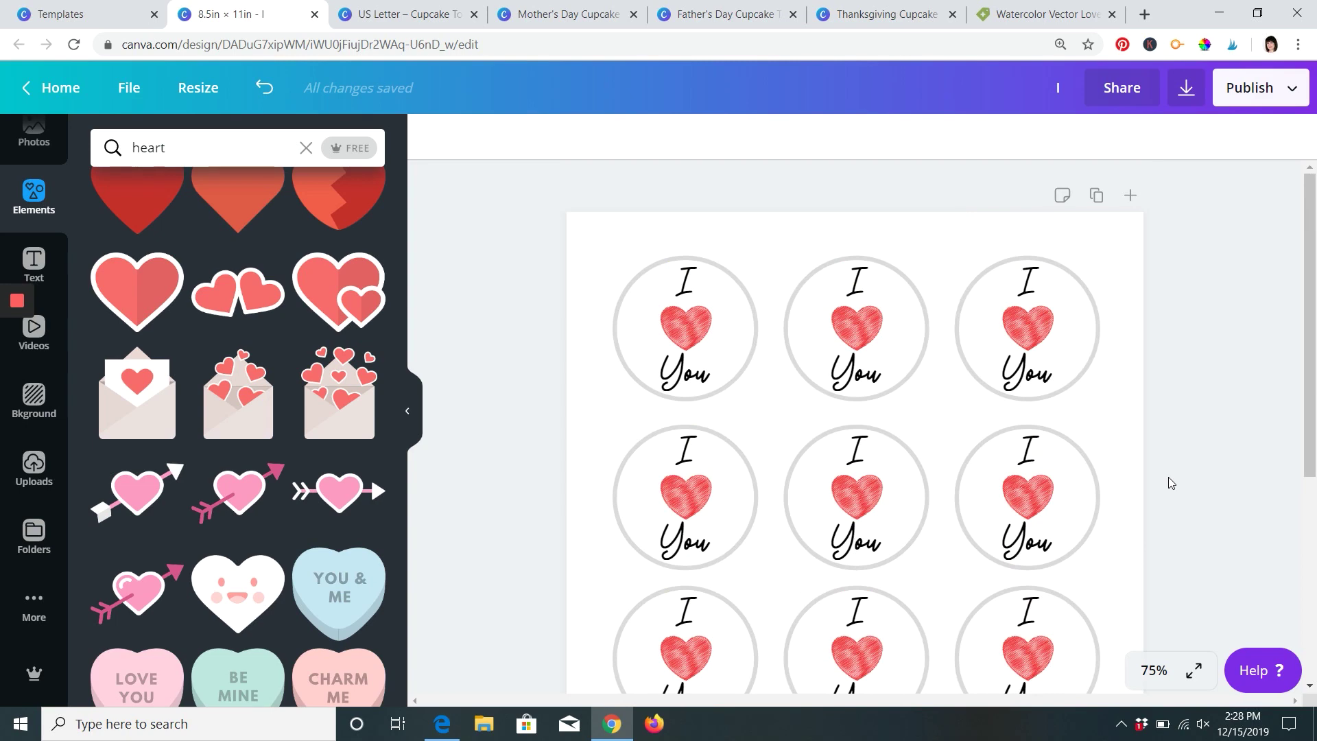
scroll(1167, 476, "down", 2)
scroll(1168, 476, "down", 2)
scroll(1168, 476, "up", 2)
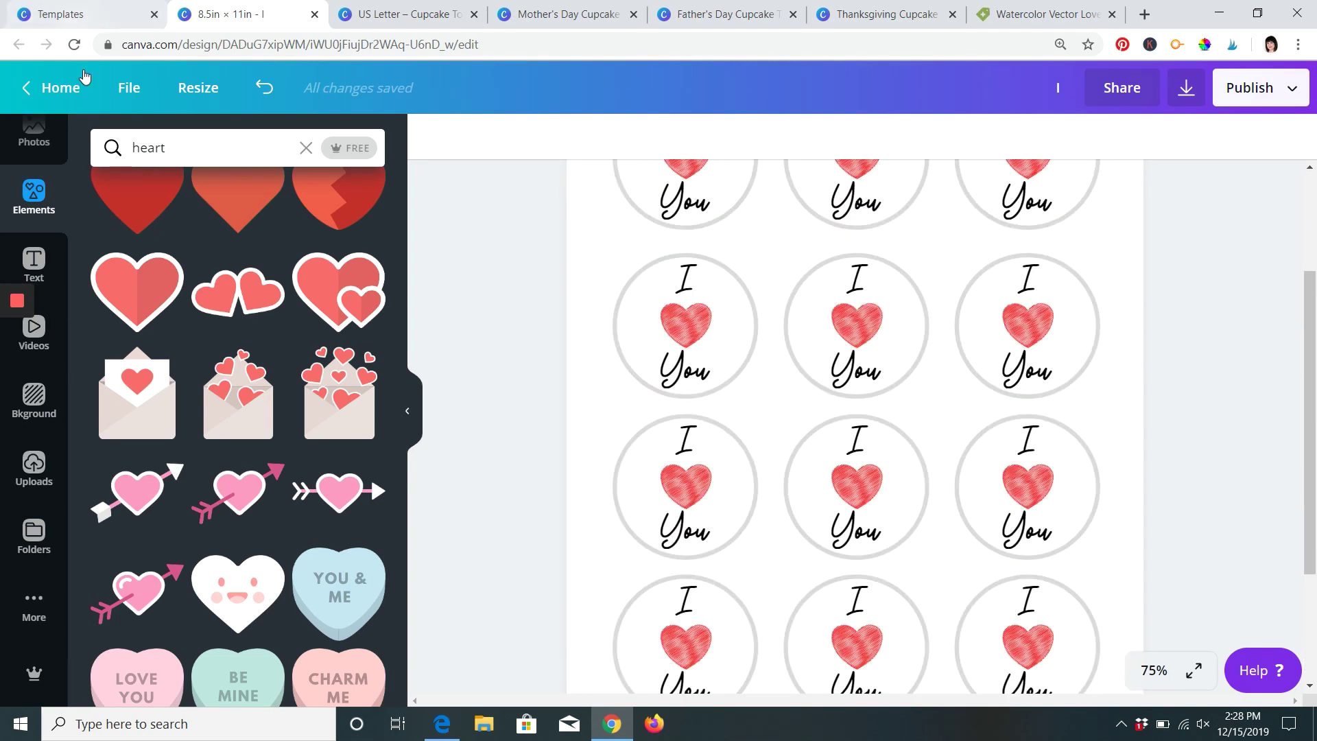
left_click(120, 98)
left_click(137, 368)
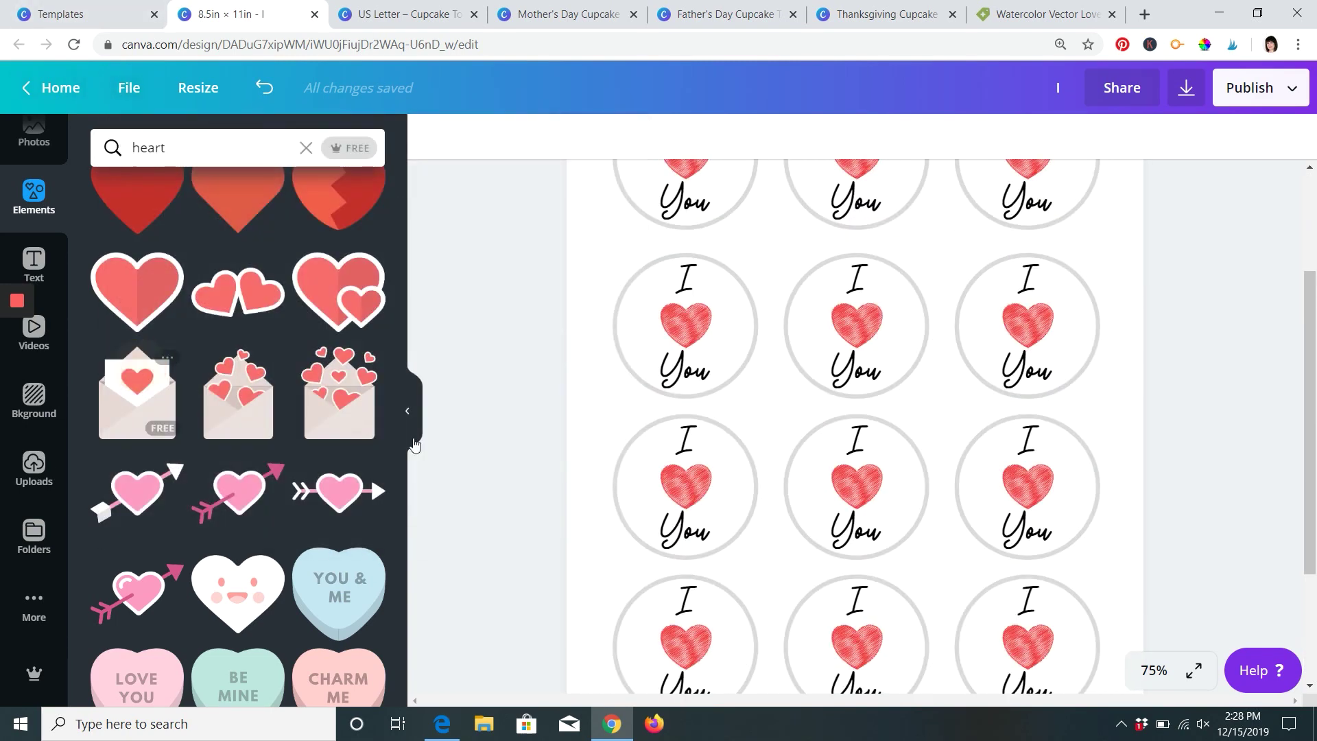
- Download the design as a PDF Print file without crop marks and bleed
scroll(1176, 403, "up", 2)
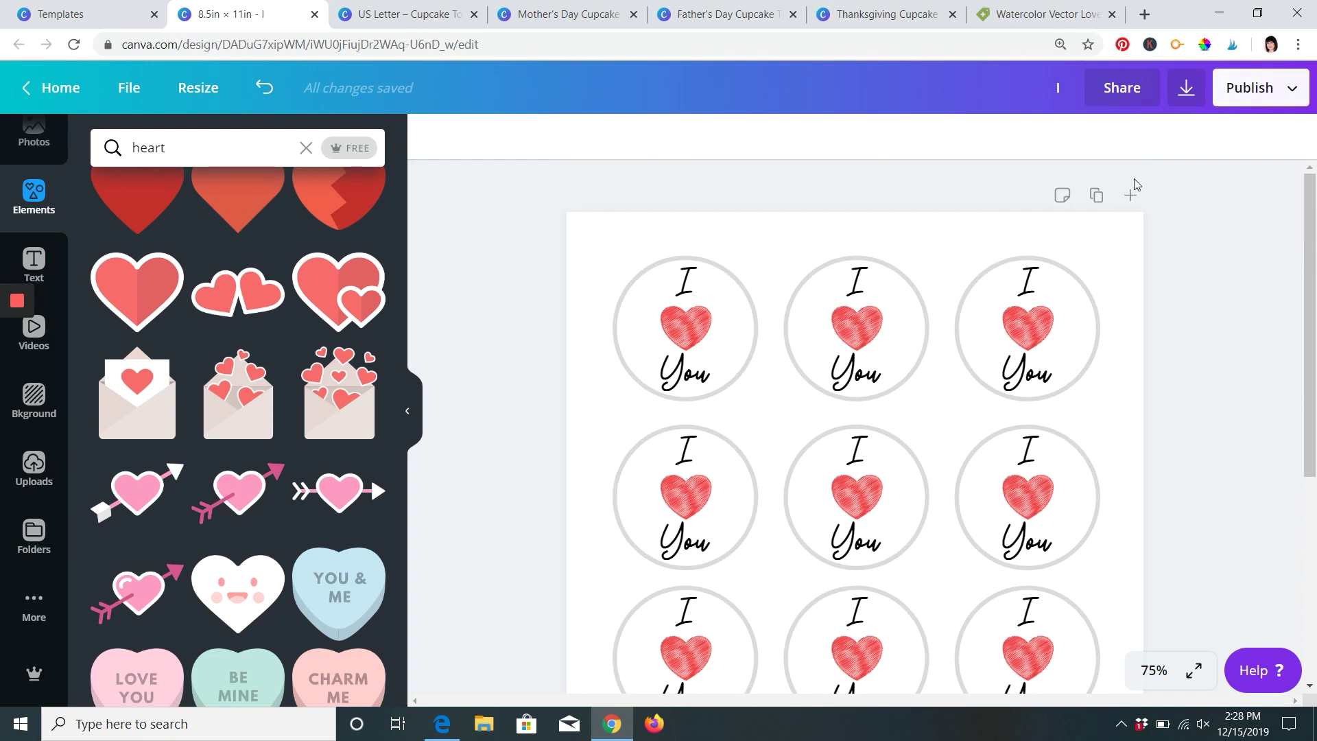
left_click(1186, 89)
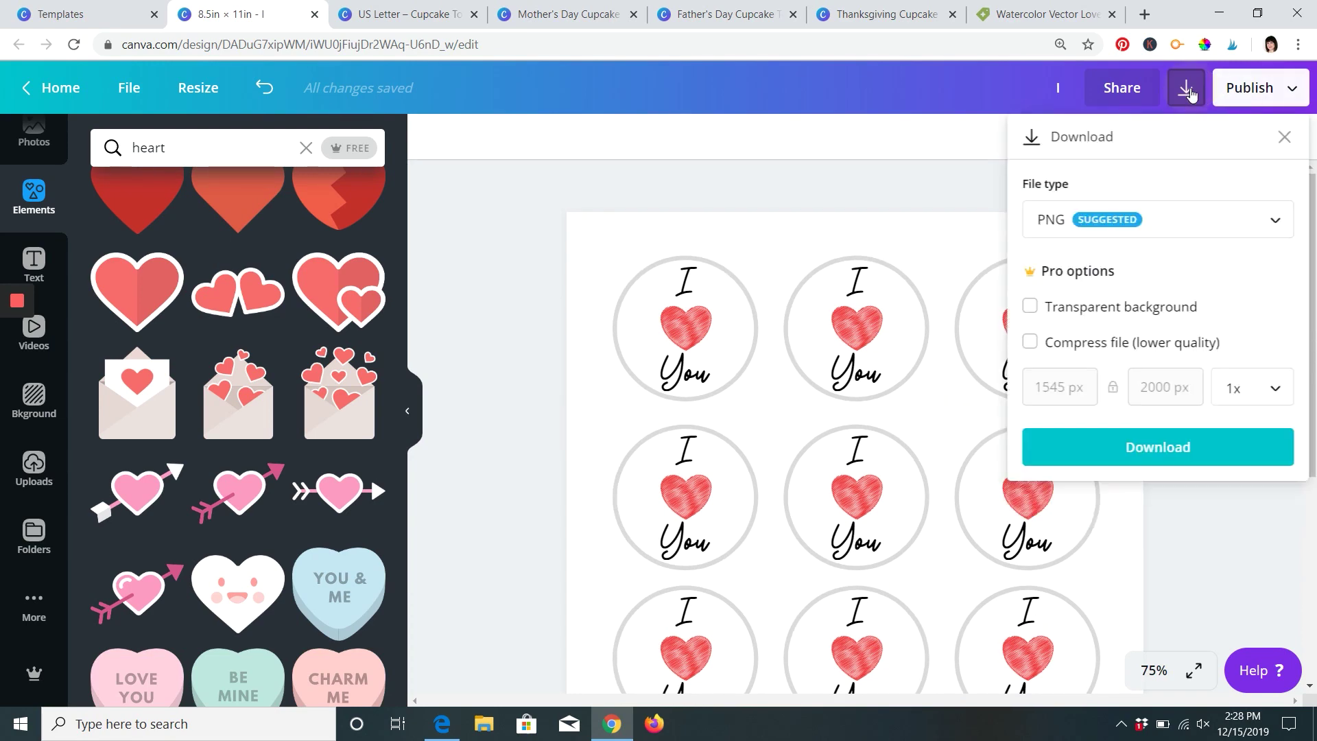
left_click(1056, 221)
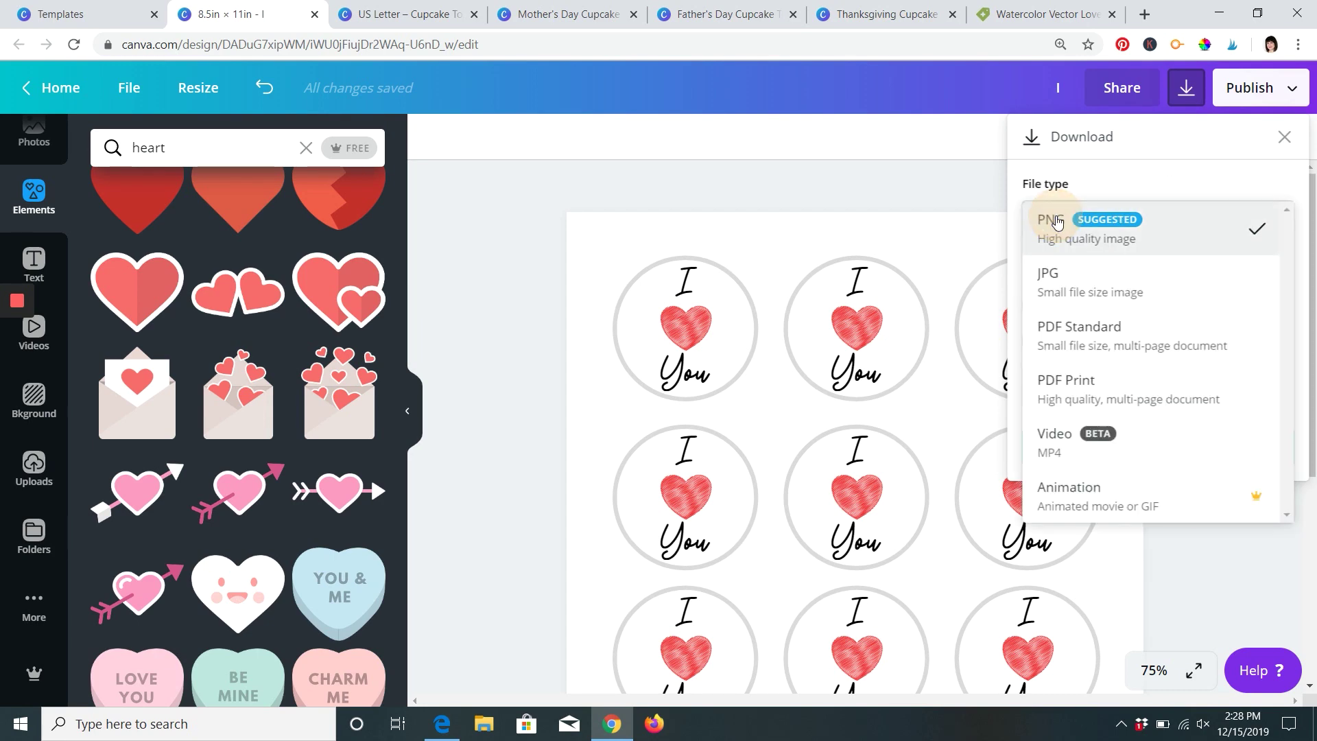
left_click(1067, 385)
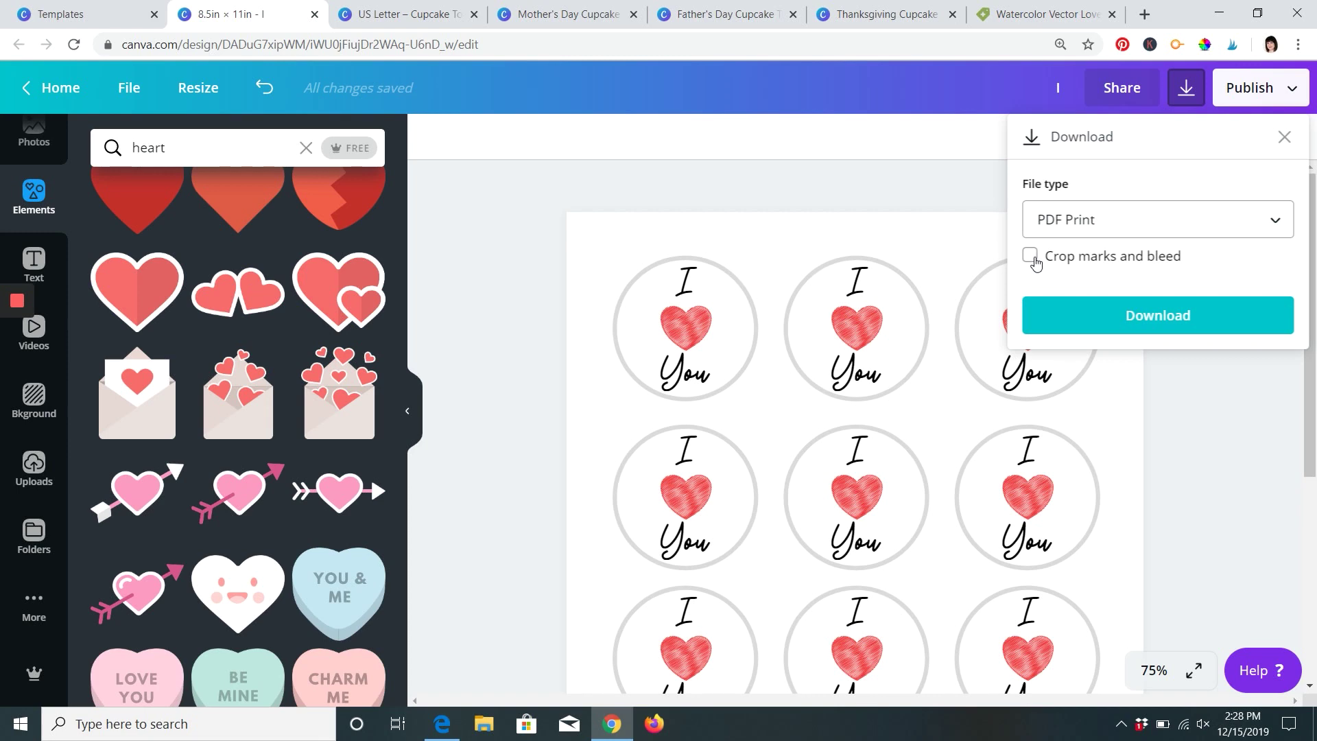
left_click(1160, 316)
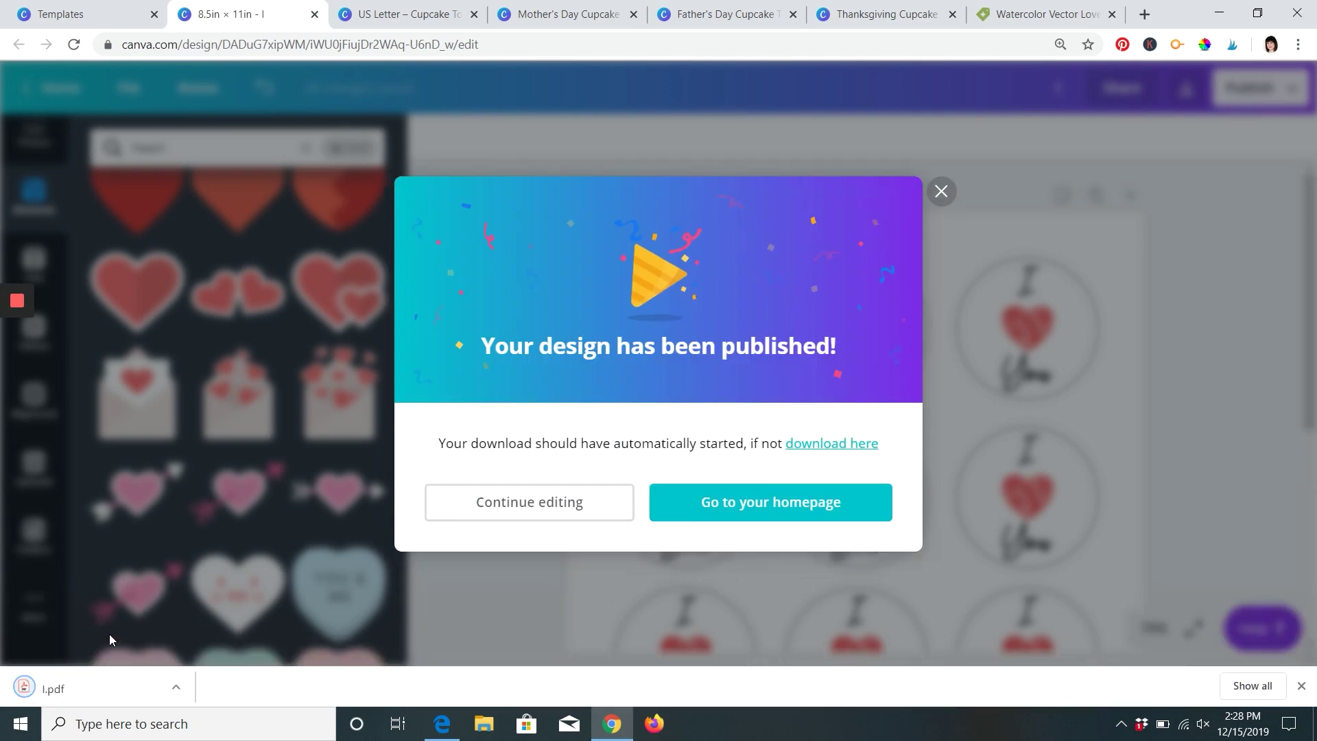
- Open the downloaded I.pdf, check the whole page of toppers, and return to the design editor
left_click(98, 690)
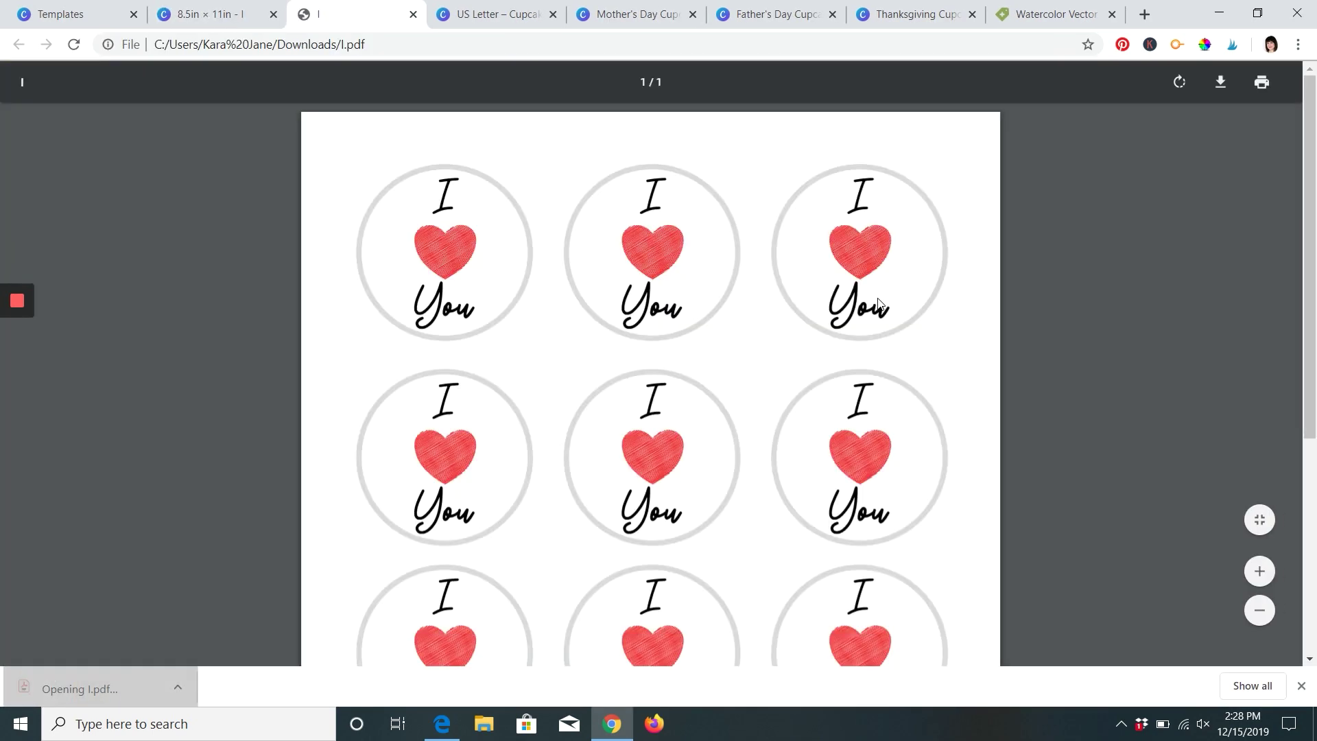
scroll(811, 334, "down", 3)
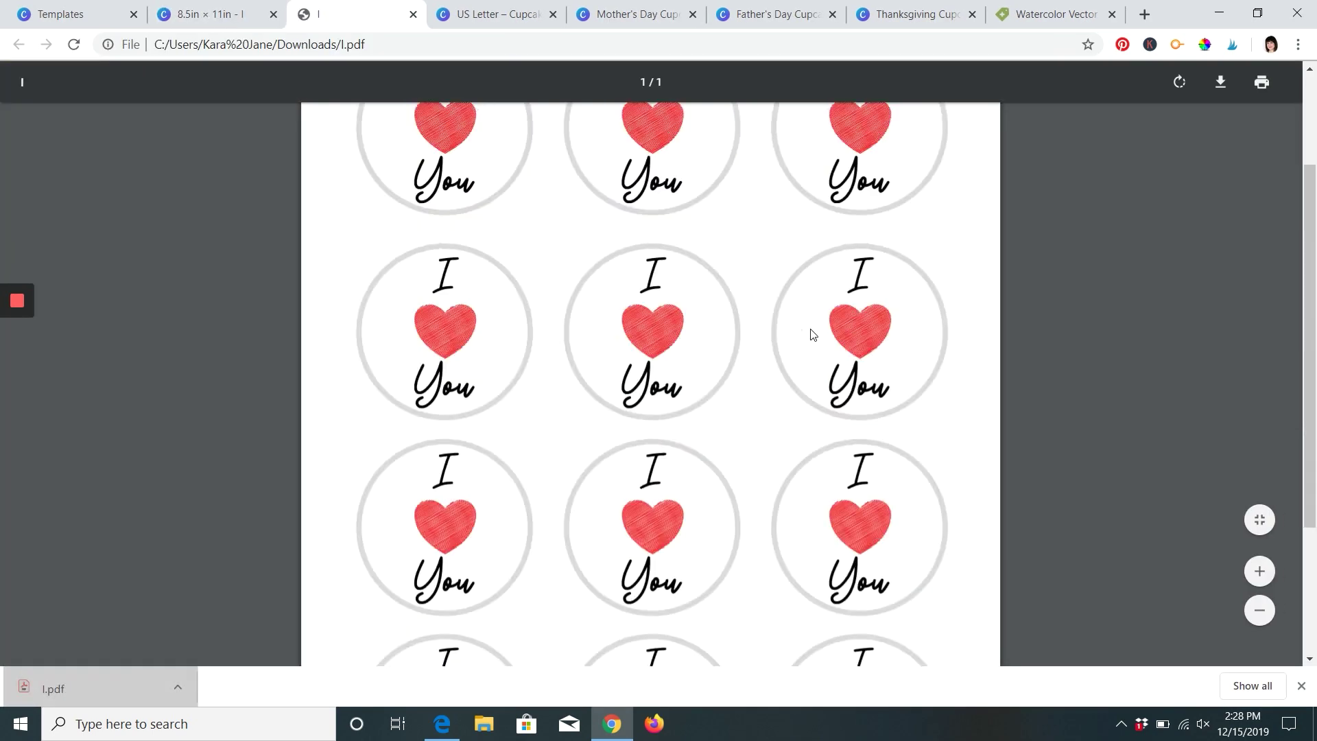
scroll(824, 328, "up", 3)
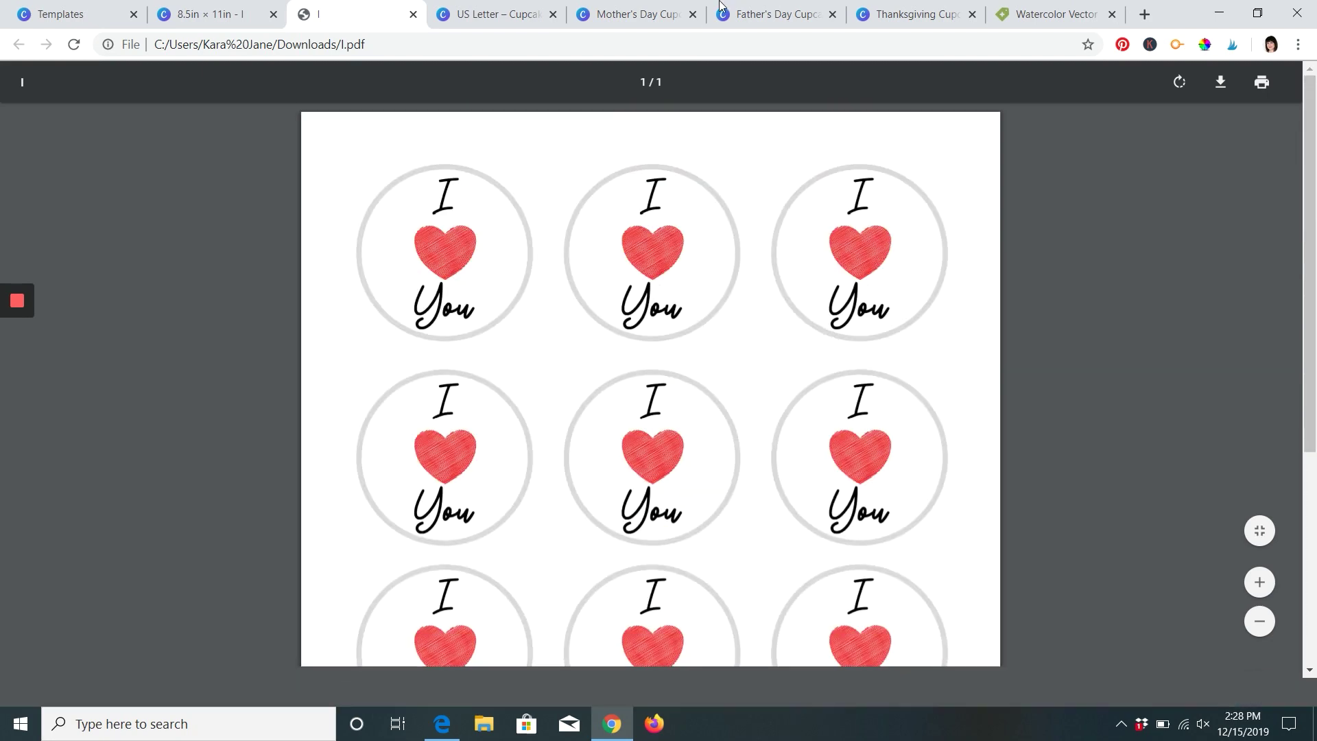
left_click(413, 13)
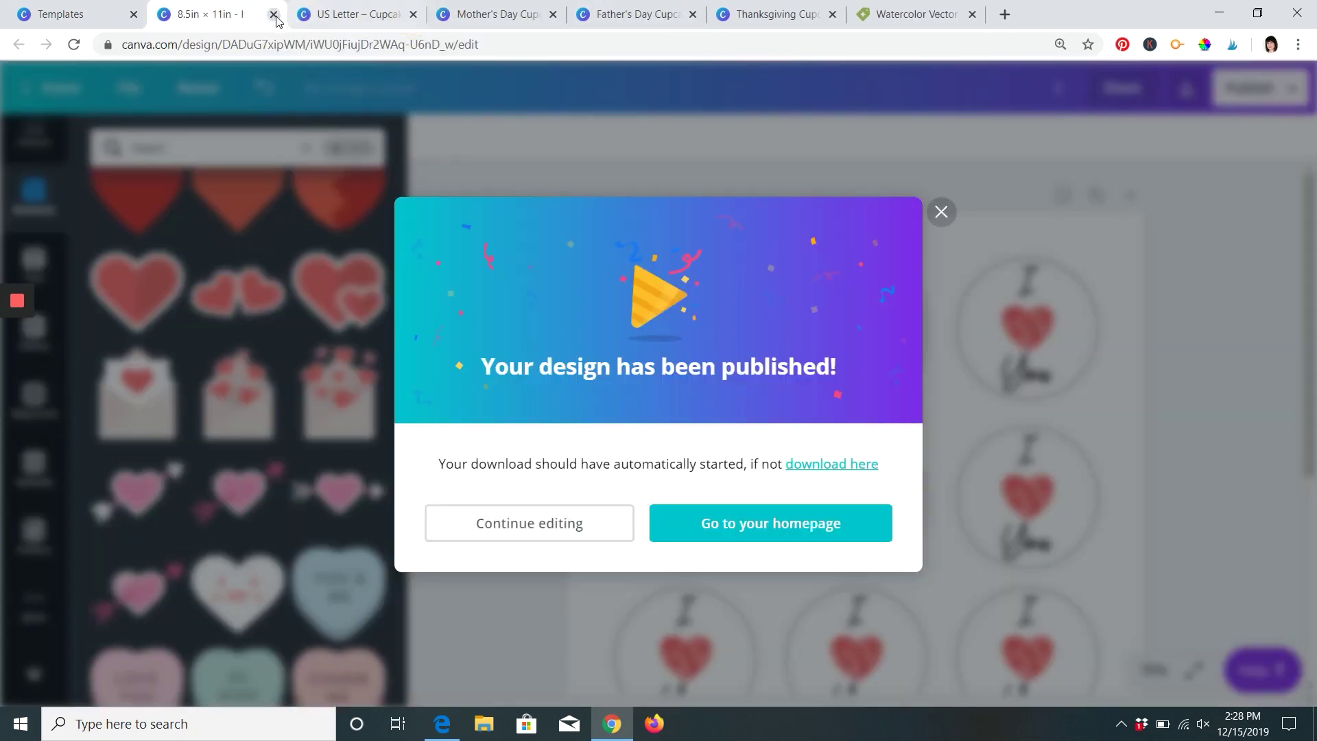
left_click(941, 211)
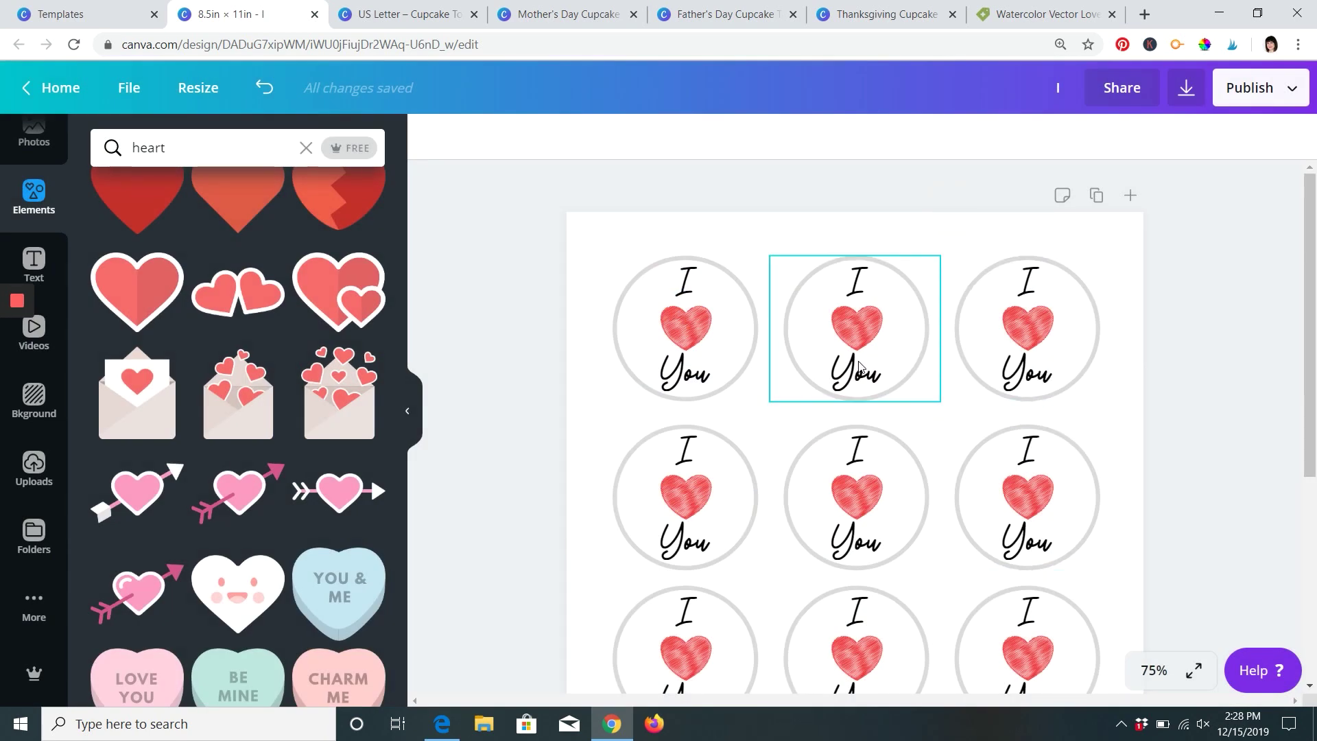
- Delete all the topper copies, keeping only the first topper of the first row
scroll(1260, 355, "down", 2)
scroll(1266, 364, "down", 2)
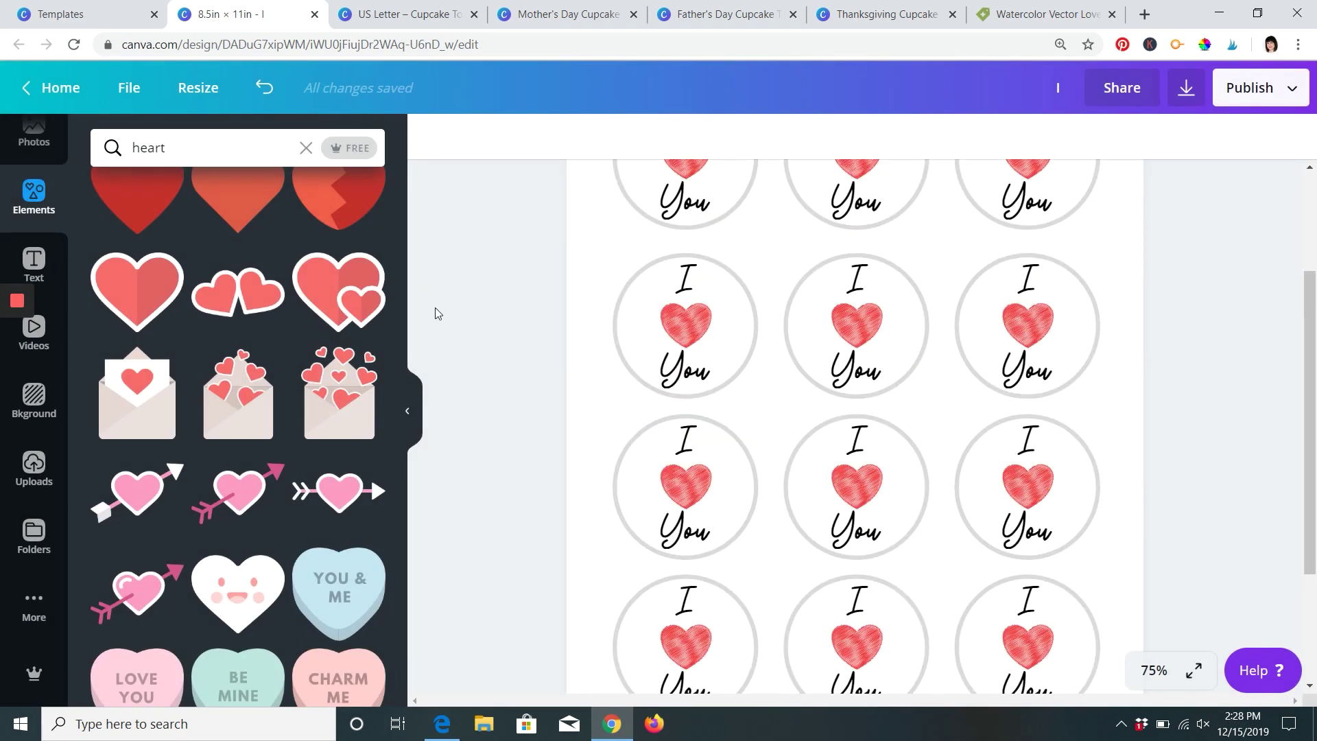
left_click_drag(528, 309, 1204, 652)
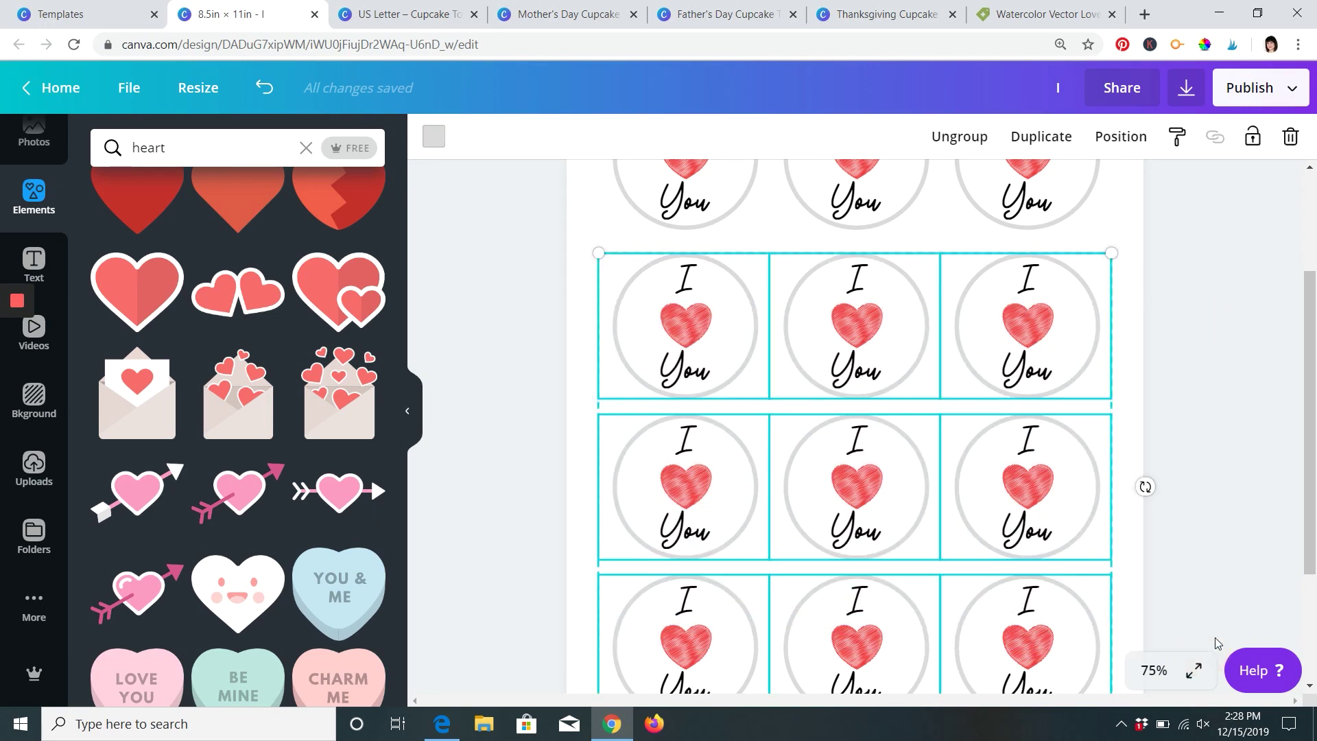
key("Delete")
scroll(1147, 389, "up", 2)
left_click(1007, 319)
key("Delete")
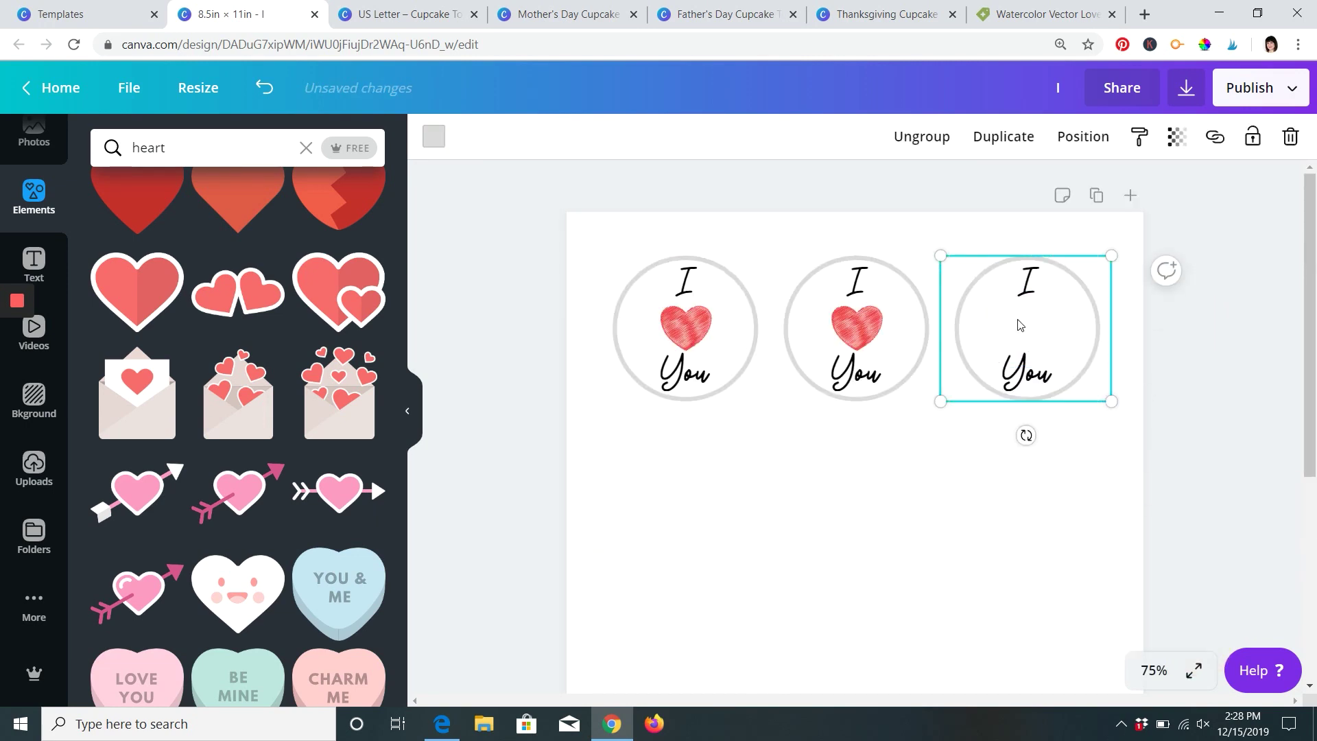
left_click_drag(1215, 386, 796, 233)
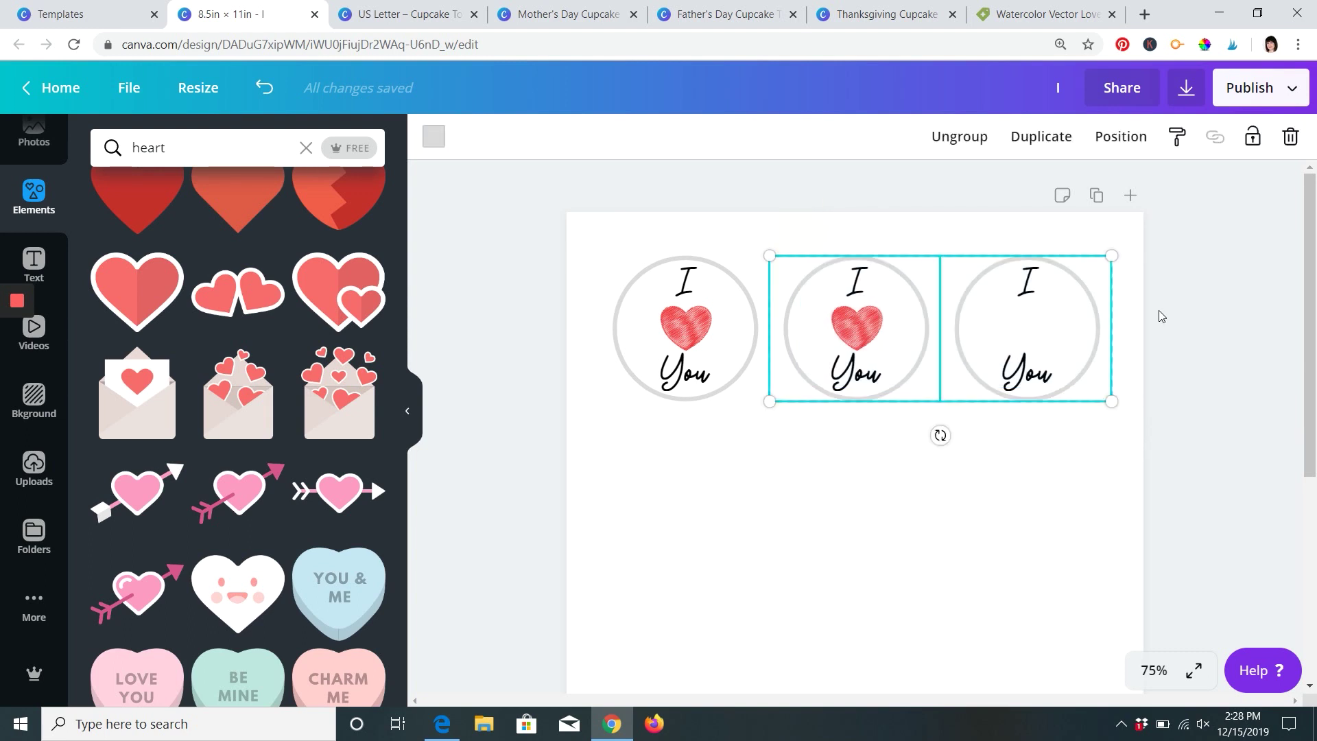
key("Delete")
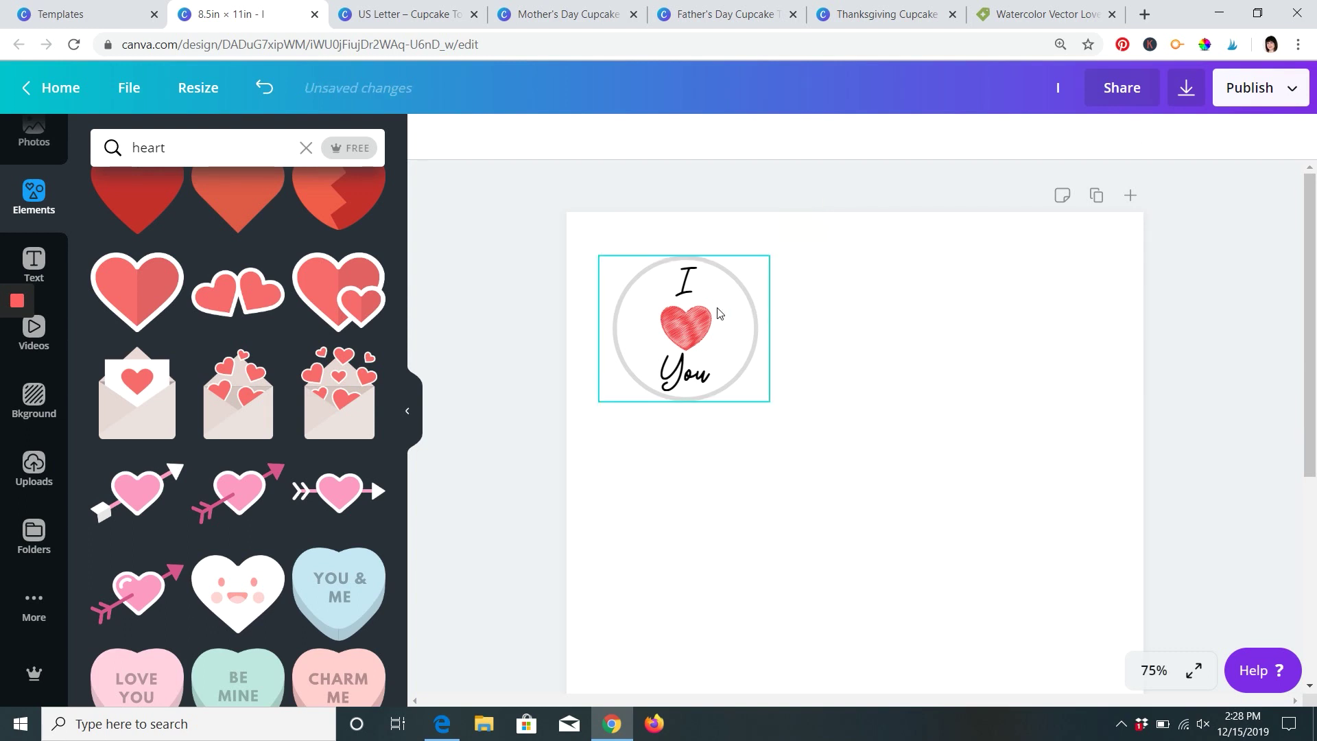
- Ungroup the topper and select its heart, "You" text and circle individually to check that they are separate
left_click(695, 310)
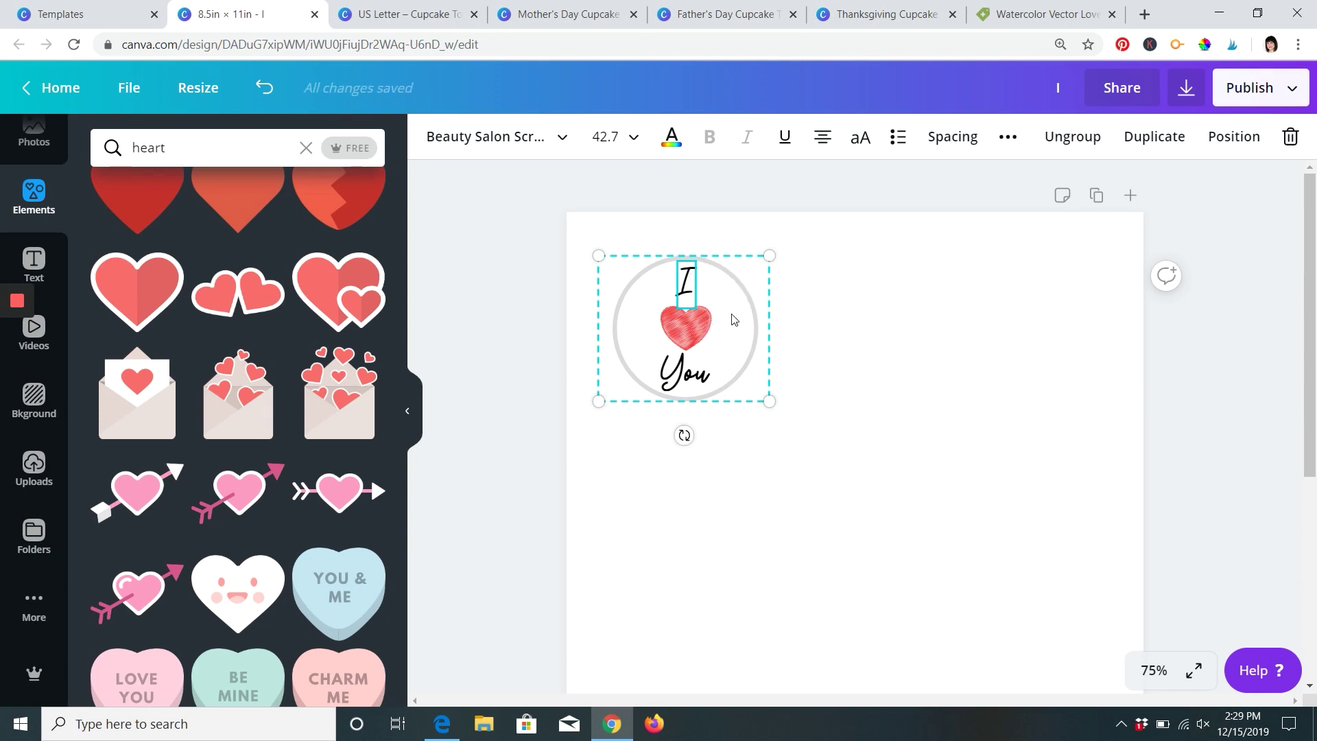
left_click(698, 340)
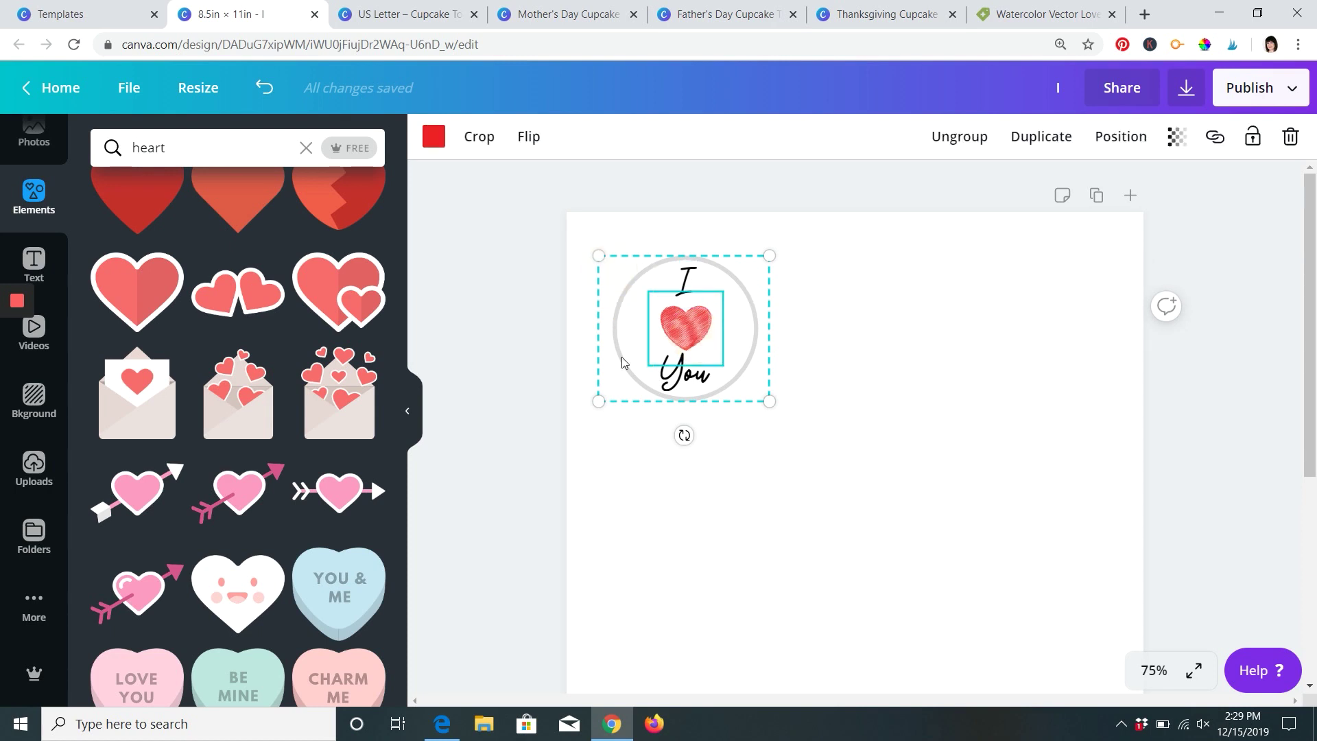
left_click(960, 137)
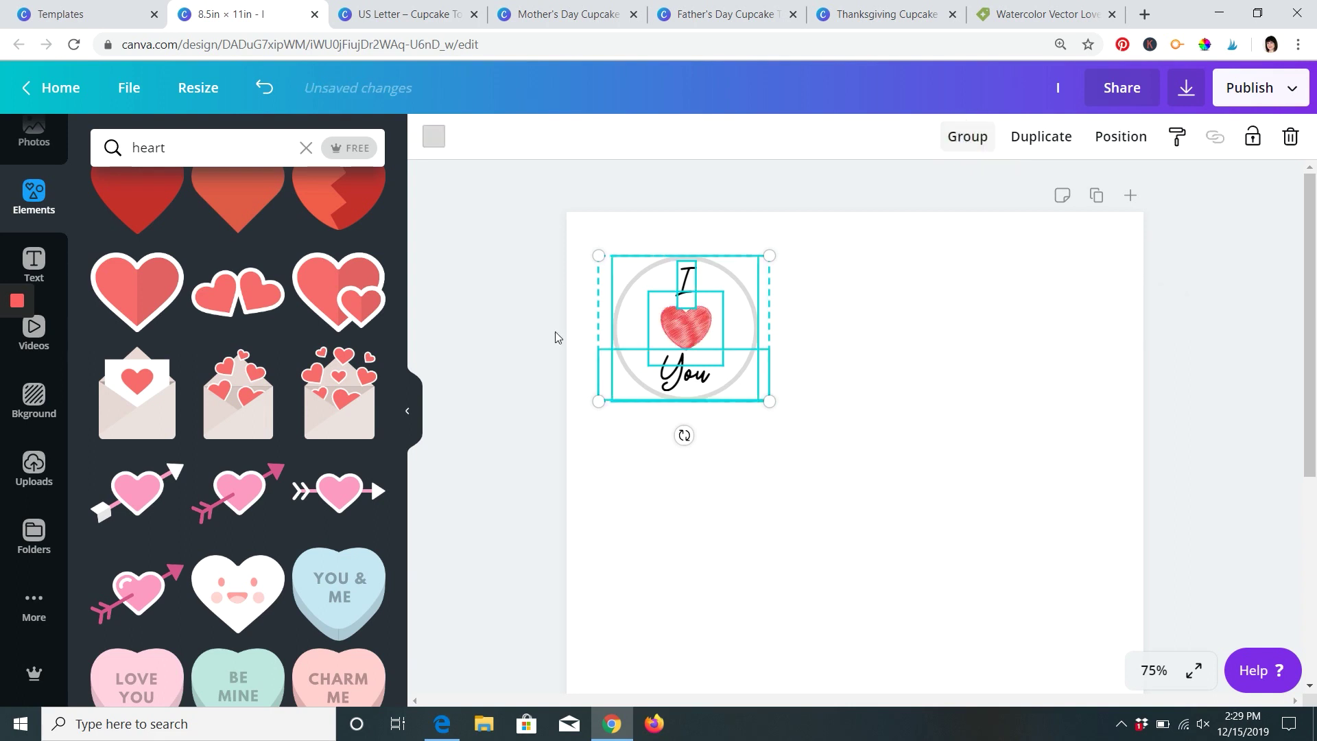
left_click(537, 284)
left_click(686, 322)
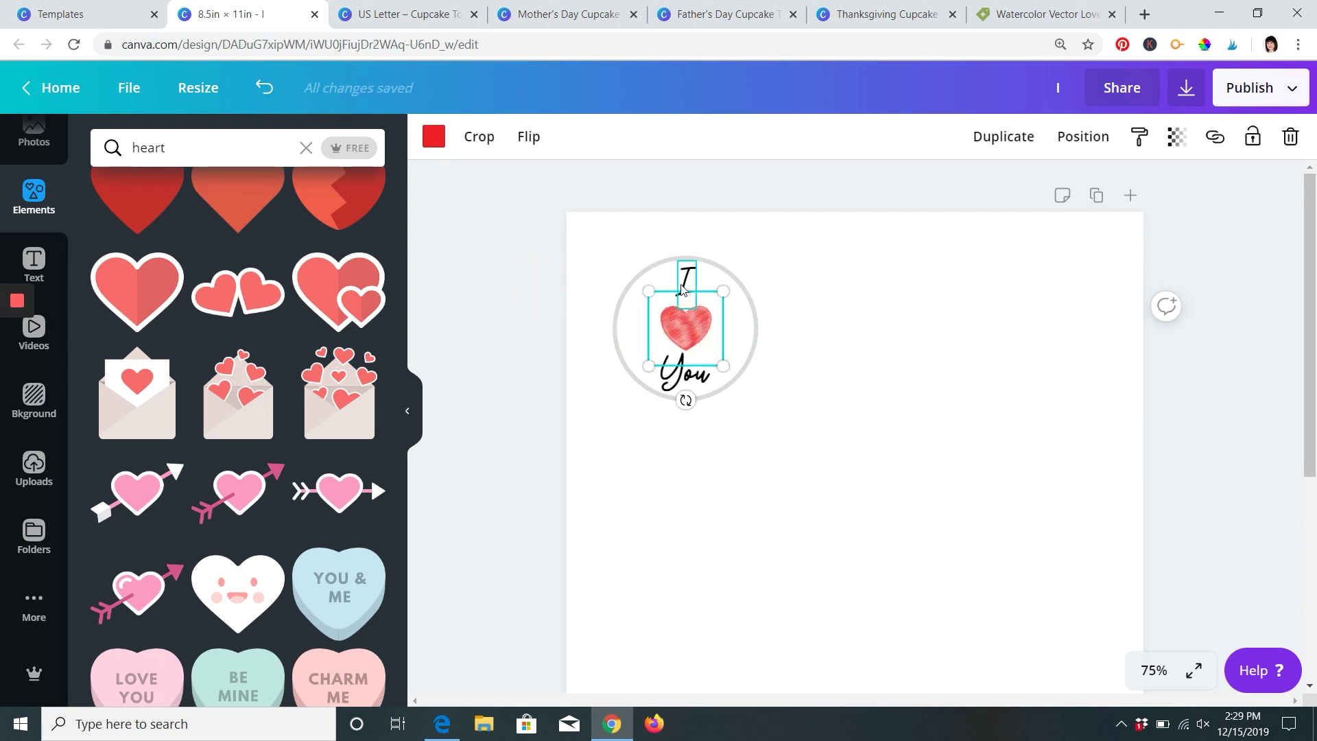
left_click(688, 380)
left_click(639, 295)
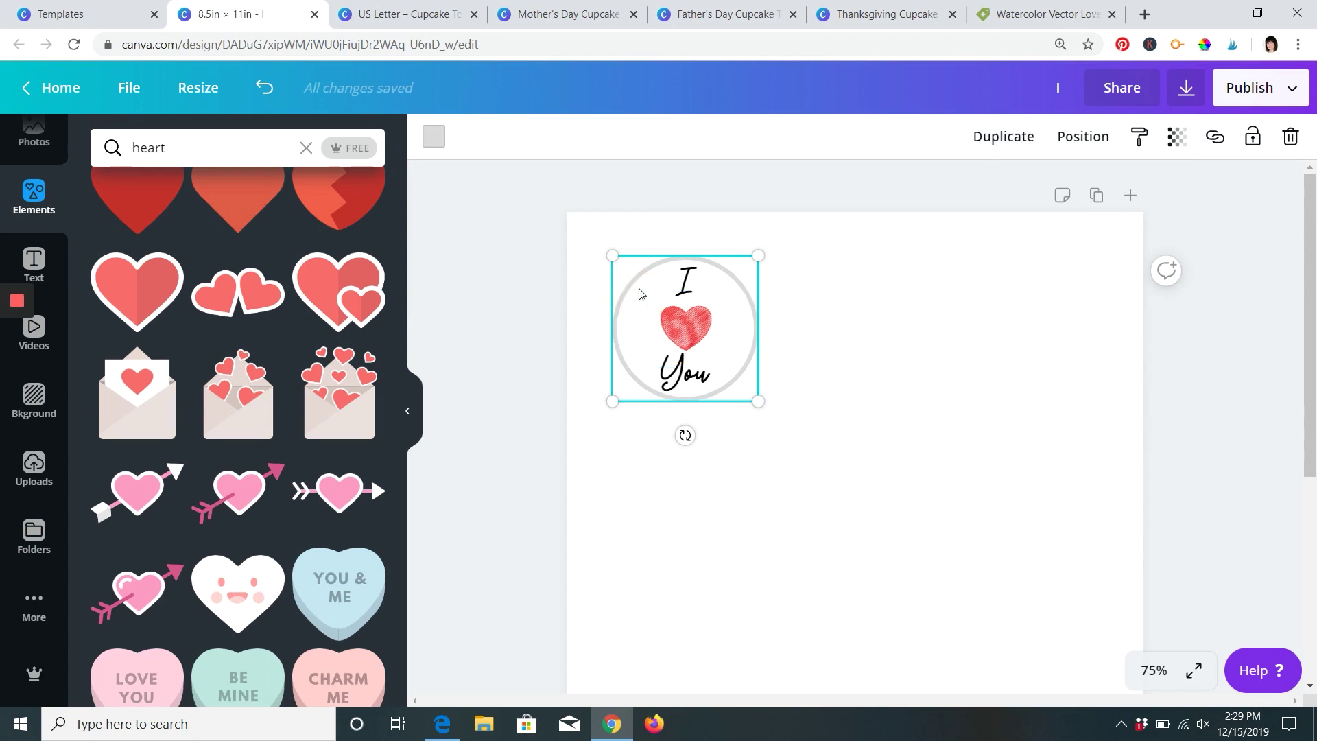
left_click(1080, 274)
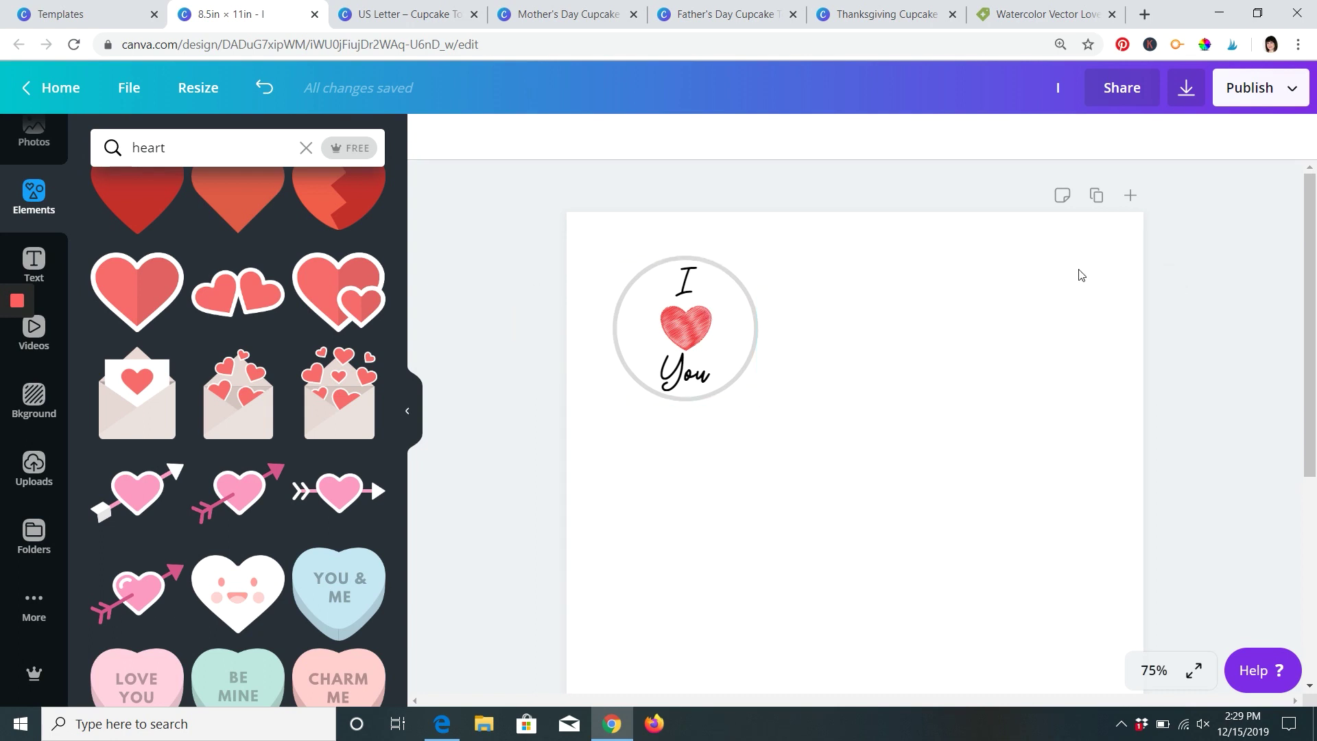
- Group all the topper's parts again, duplicate the topper and place the copy beside the original
left_click_drag(516, 247, 792, 430)
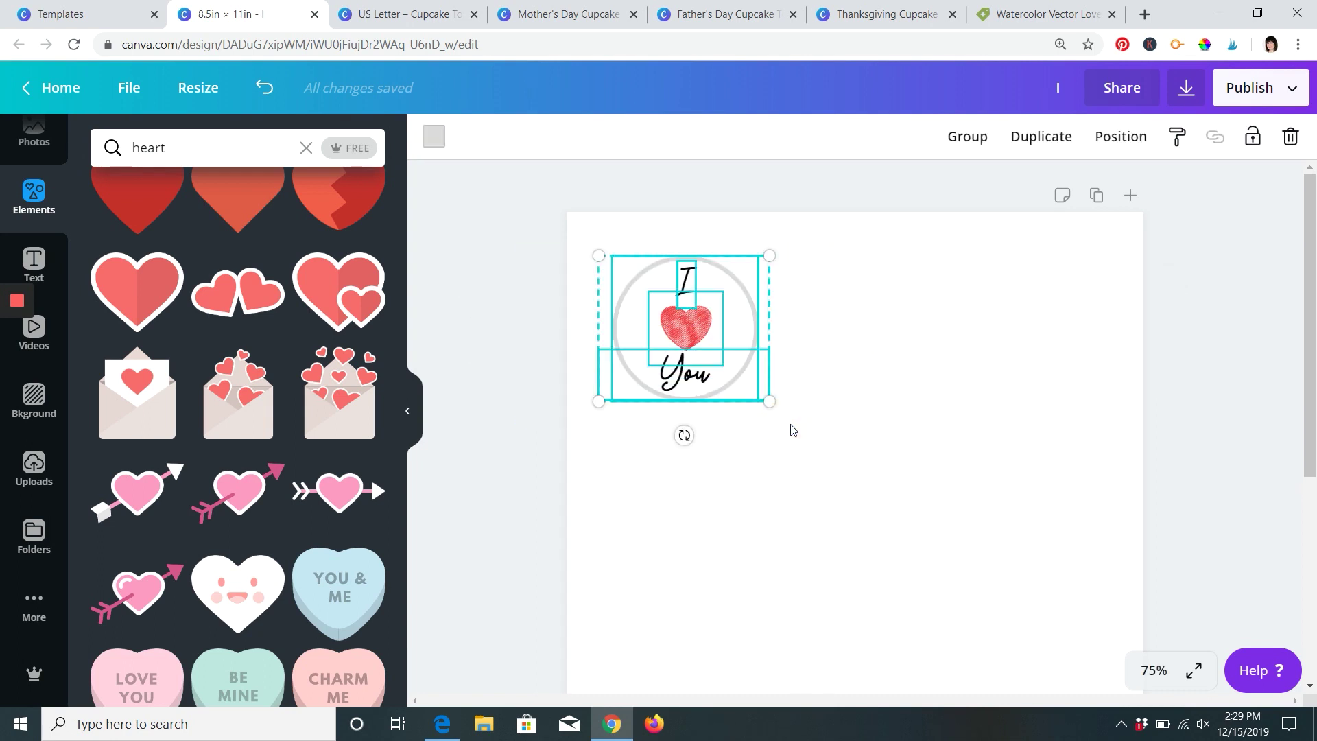
left_click(985, 138)
left_click(1028, 137)
left_click_drag(698, 346, 865, 334)
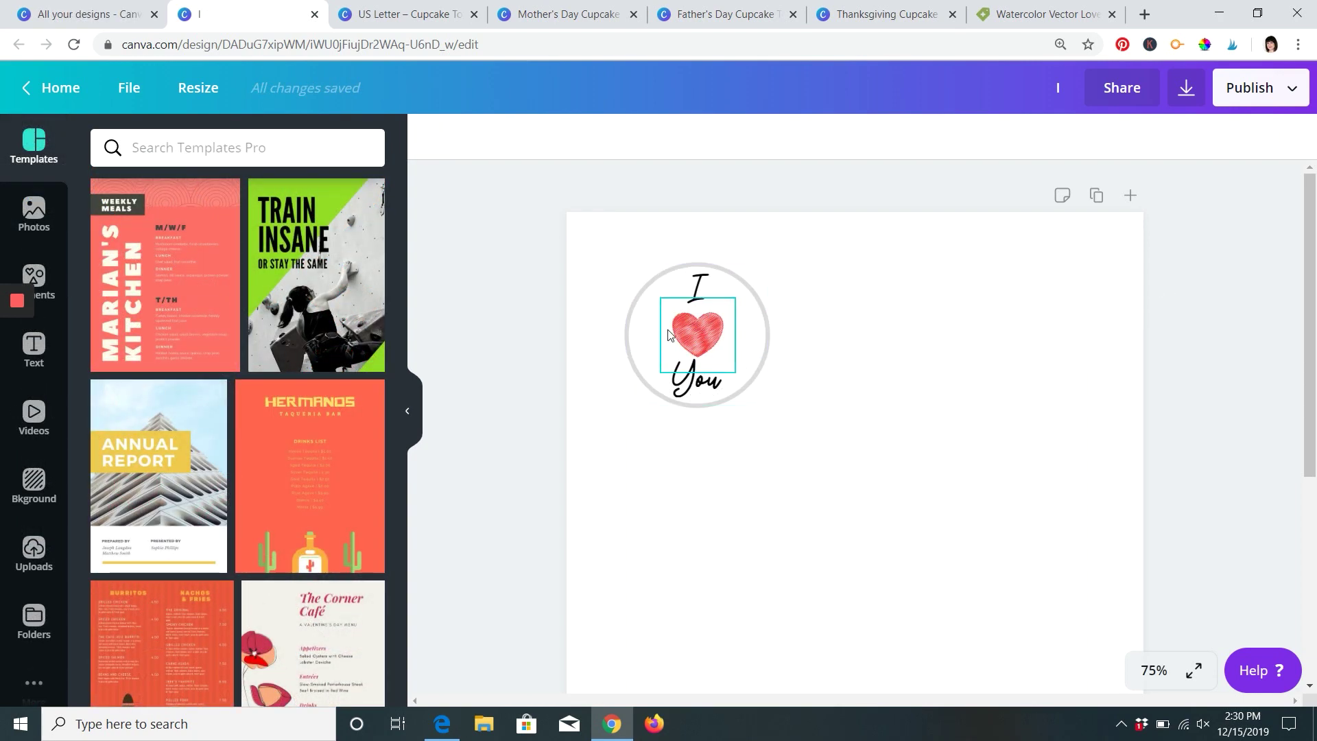
- Delete the heart from the topper, and undo the deletion
left_click(683, 335)
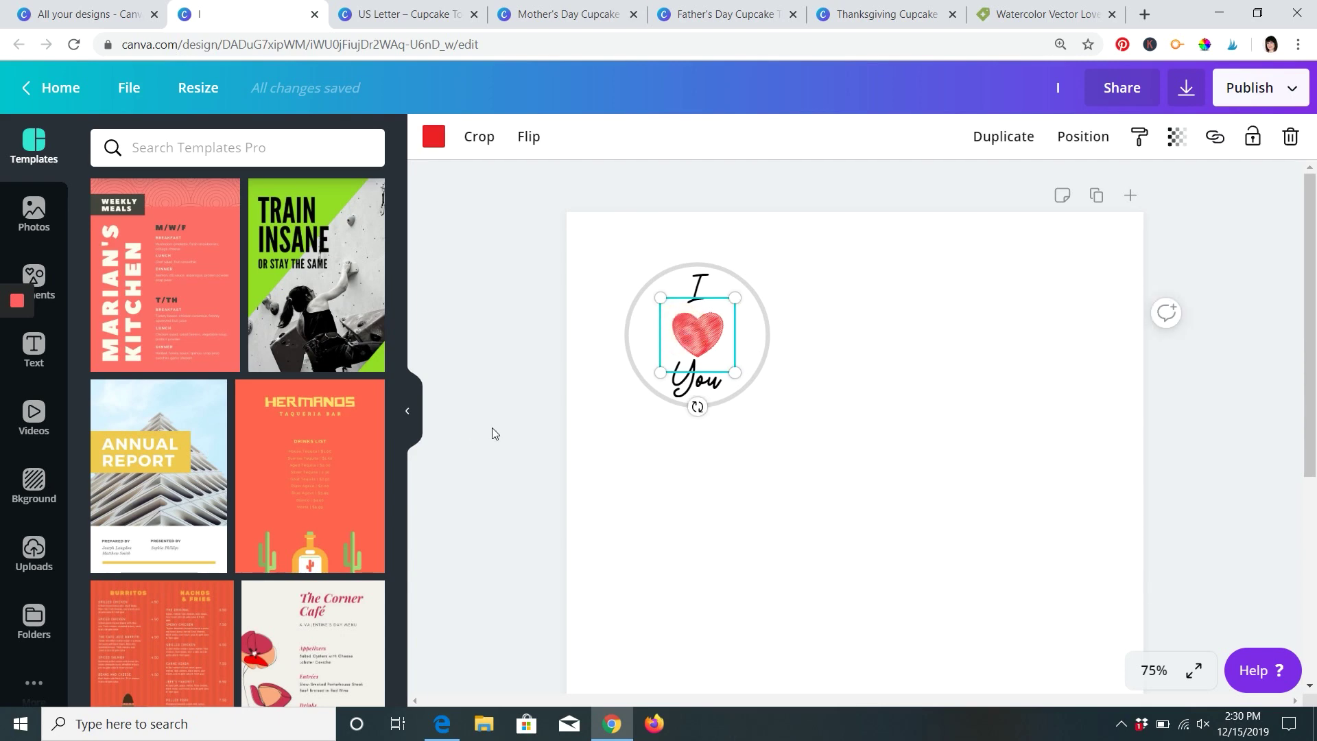
key("Delete")
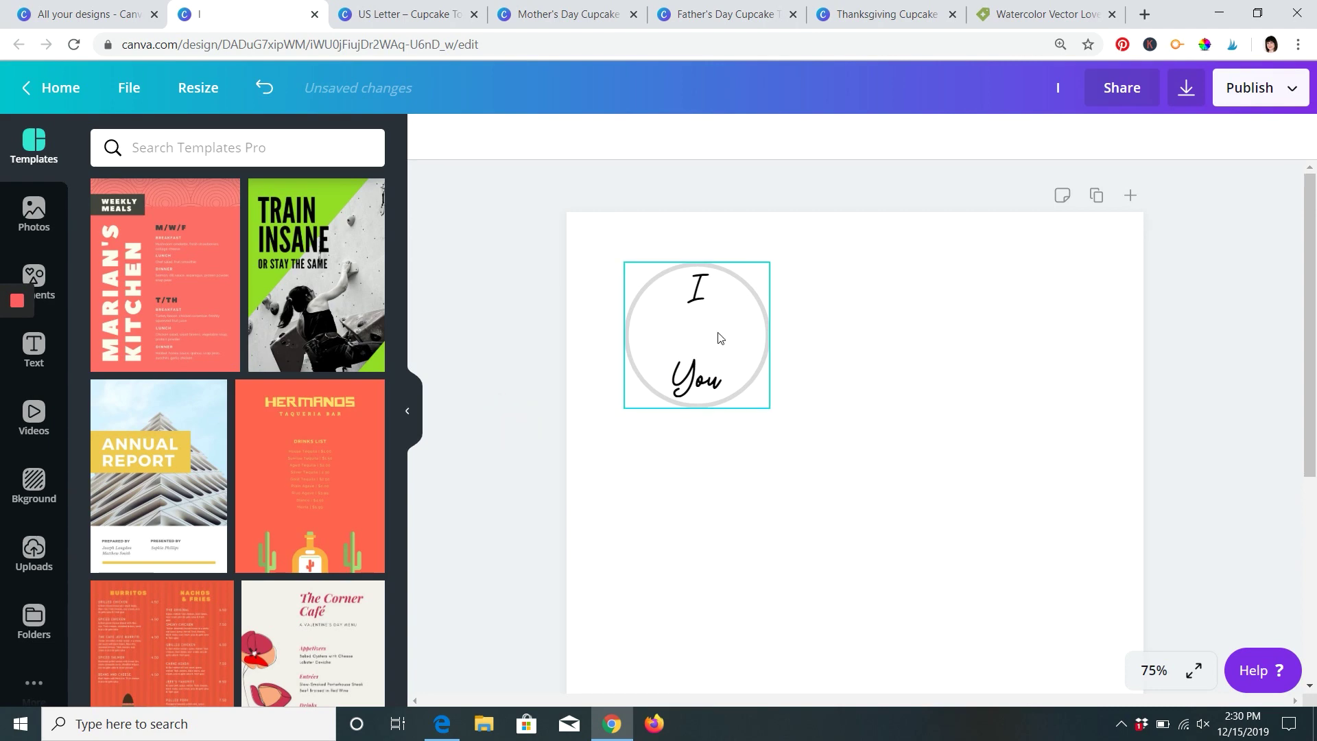
left_click(265, 96)
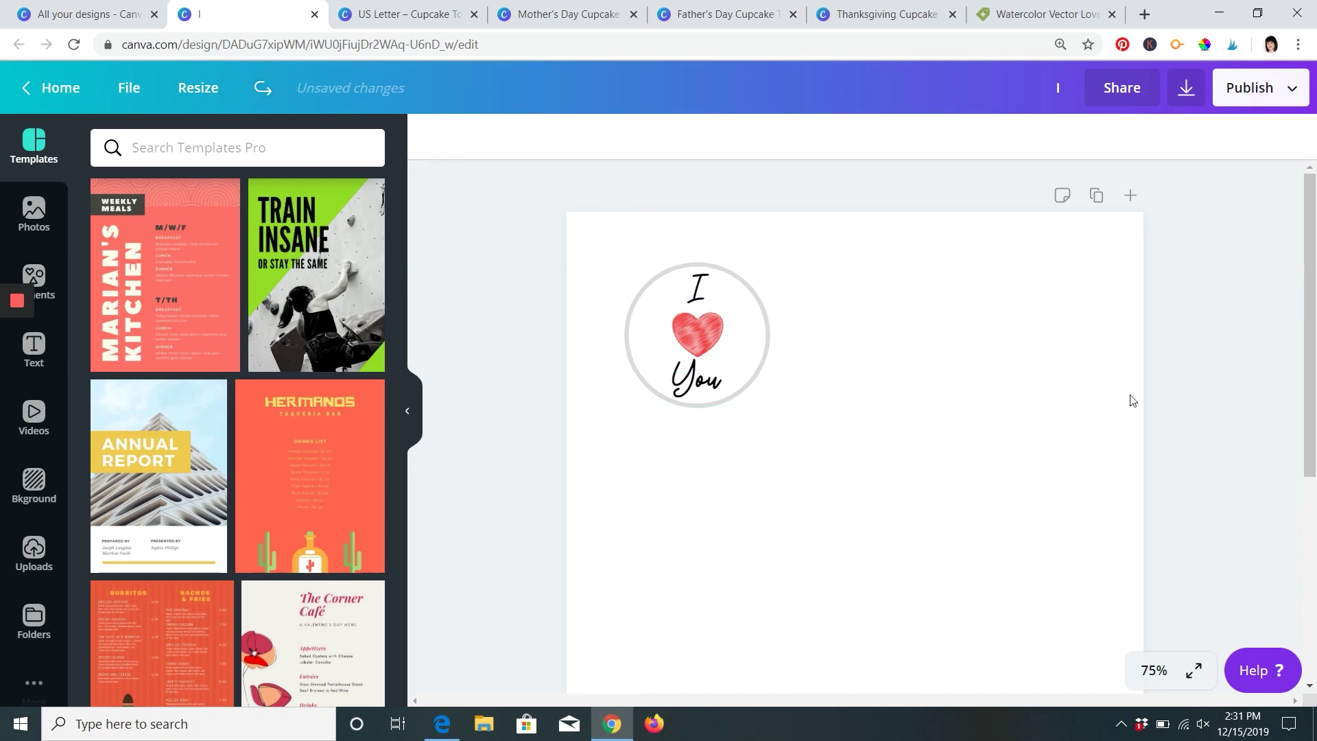
- Examine the whole page at 25% zoom and the topper at 200%, and return the zoom to 75%
scroll(1151, 391, "down", 2)
scroll(1174, 419, "up", 2)
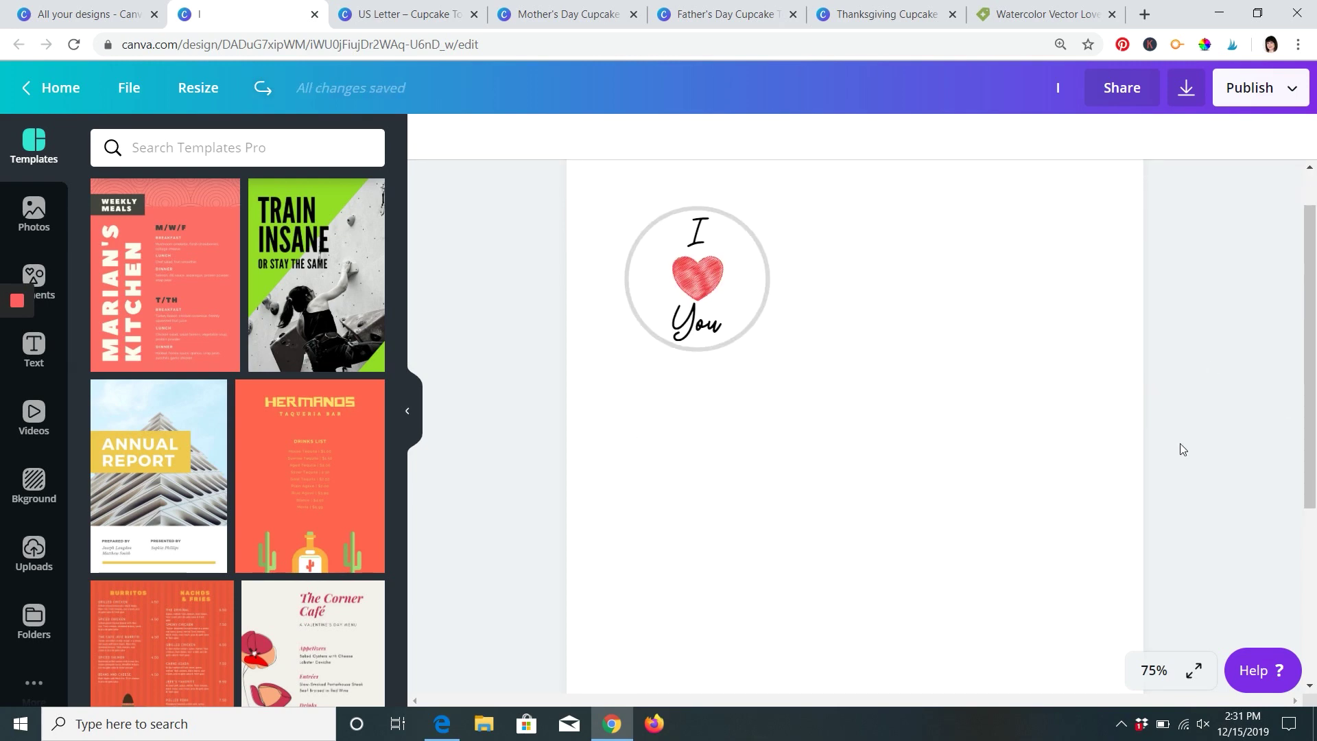
left_click(1152, 673)
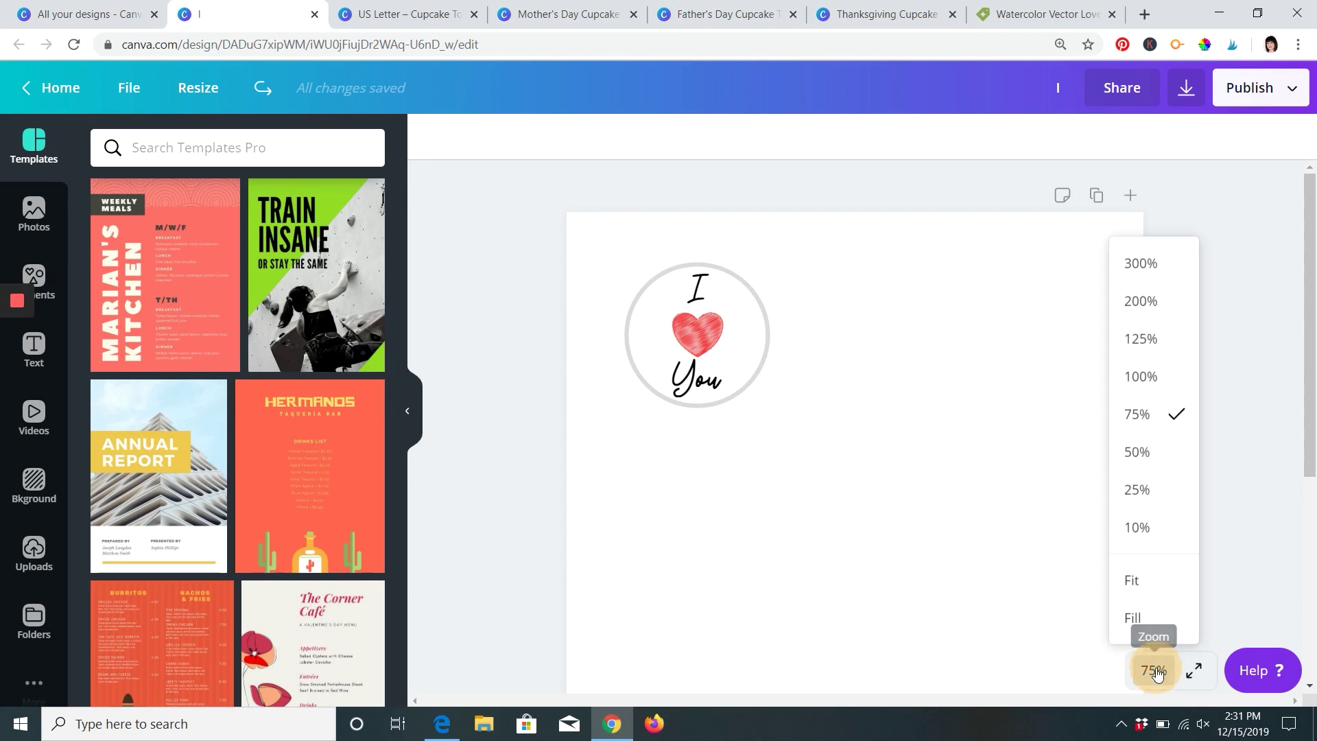
left_click(1145, 491)
left_click(1154, 670)
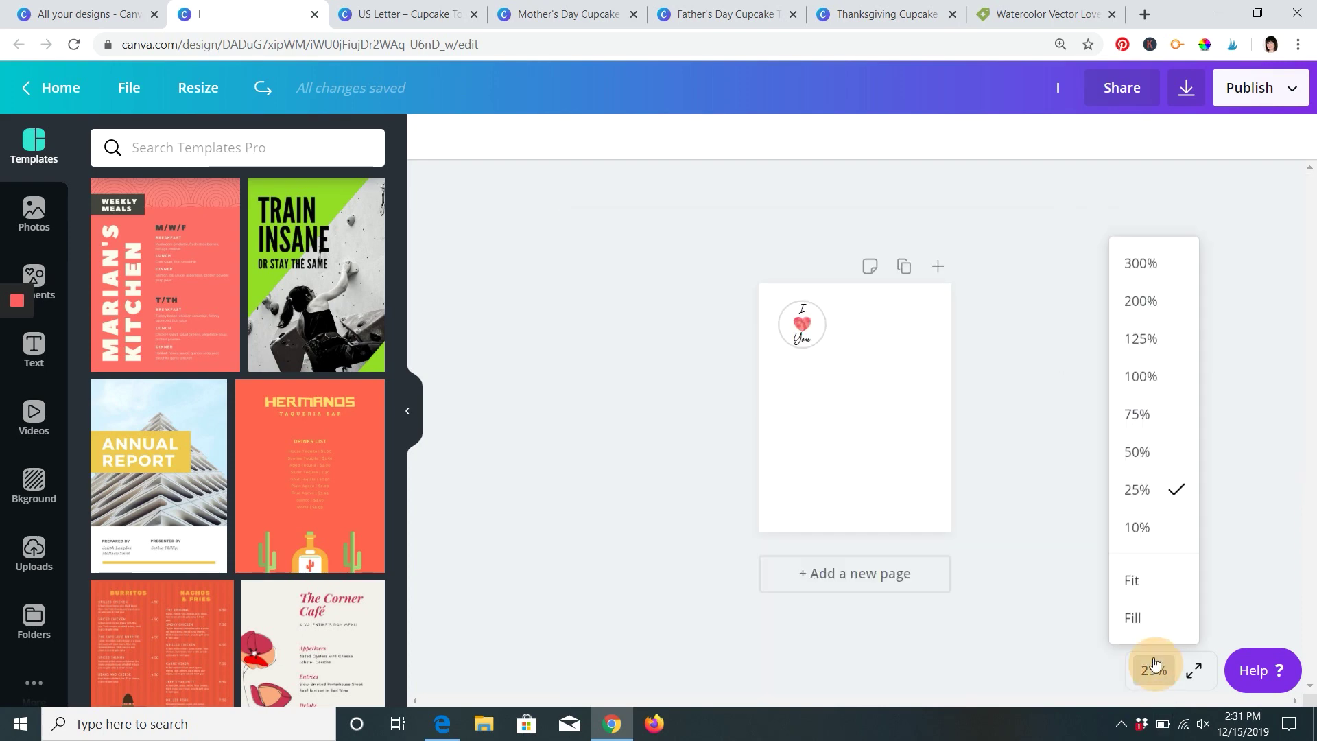
left_click(1142, 301)
scroll(1032, 332, "up", 10)
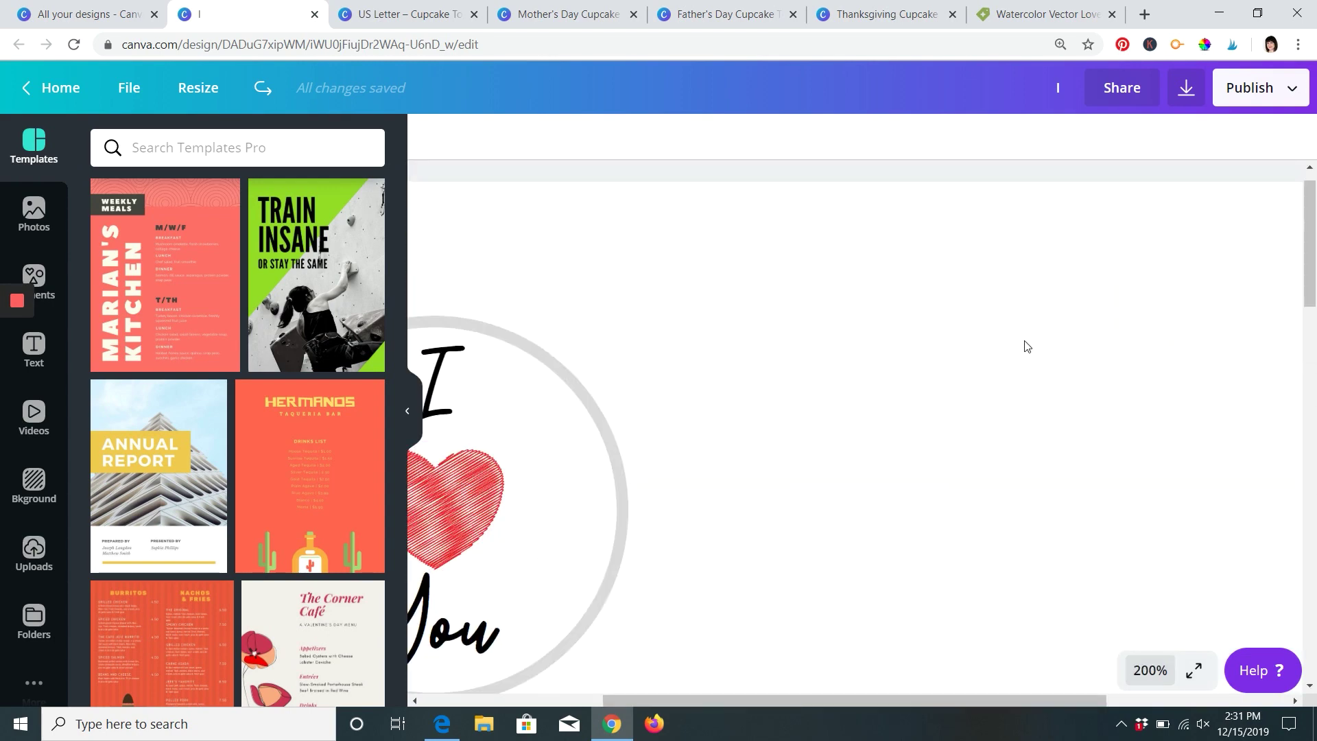
scroll(1022, 347, "down", 3)
left_click_drag(929, 696, 752, 720)
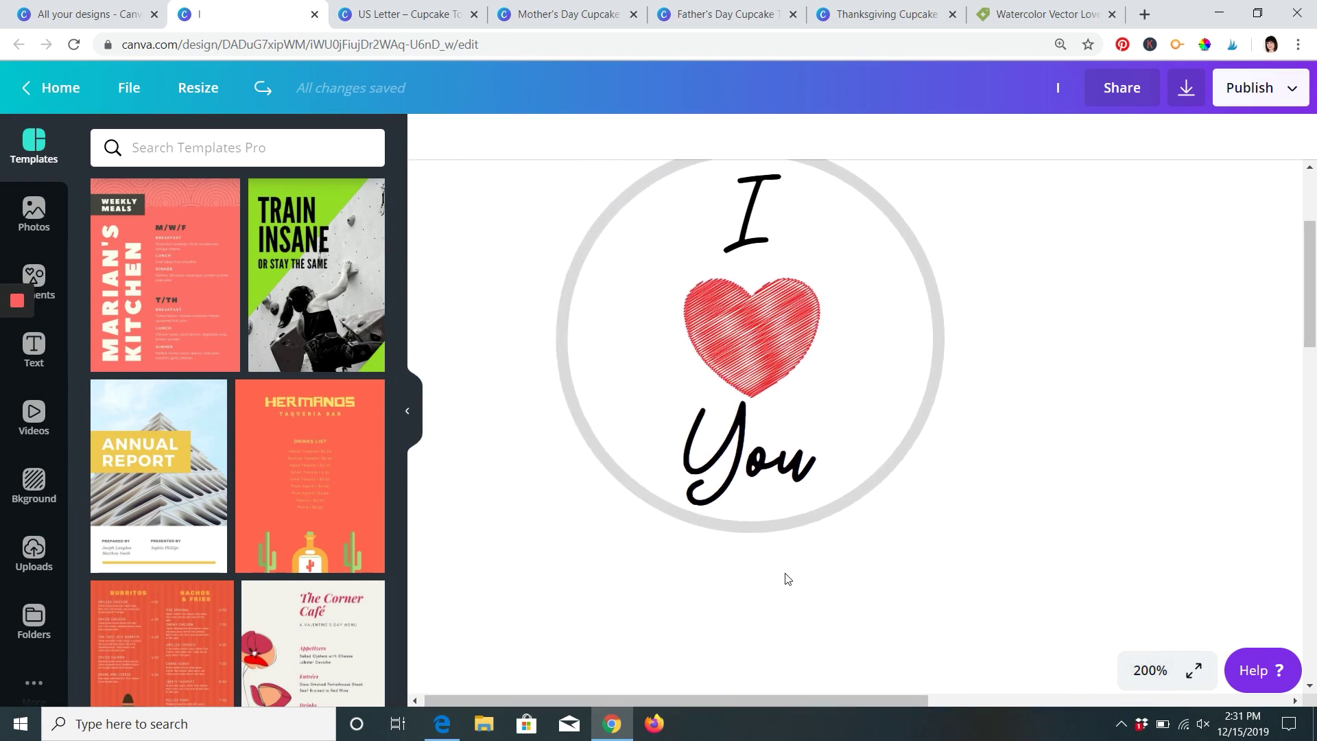
scroll(820, 327, "up", 1)
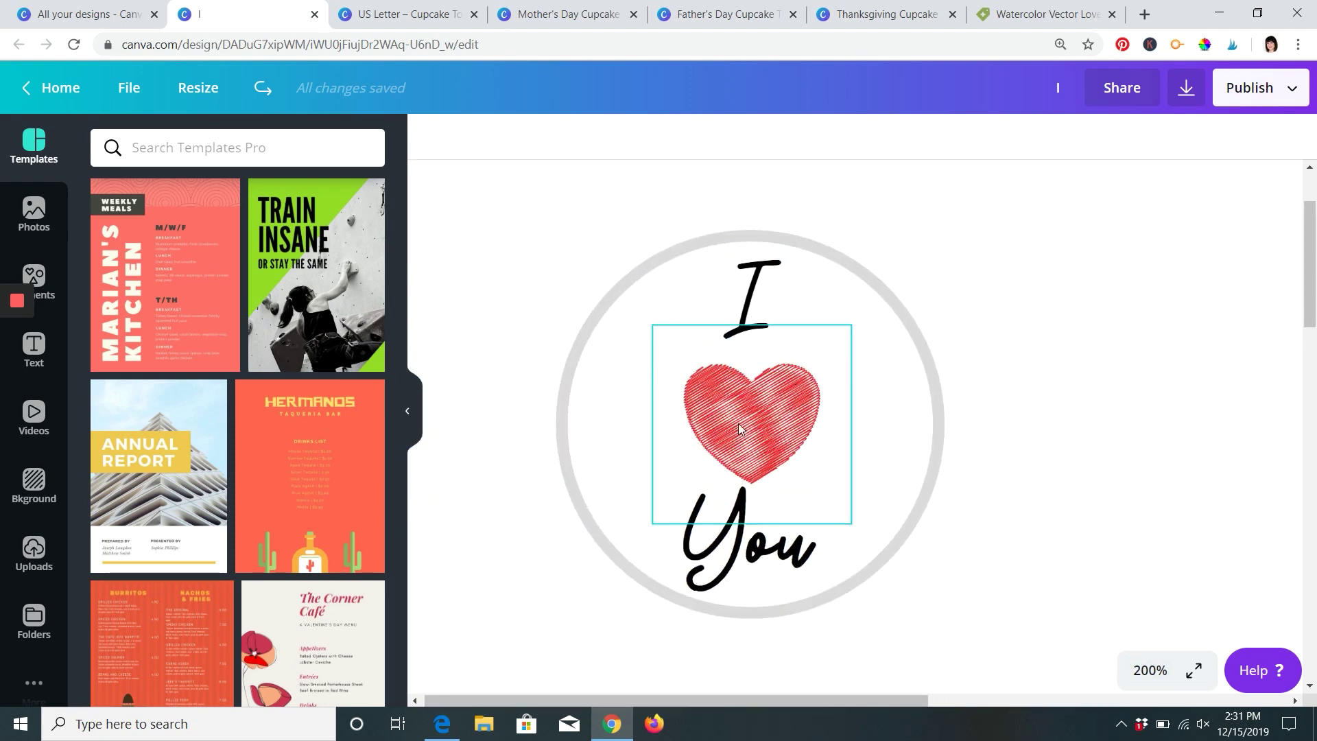
left_click(1151, 670)
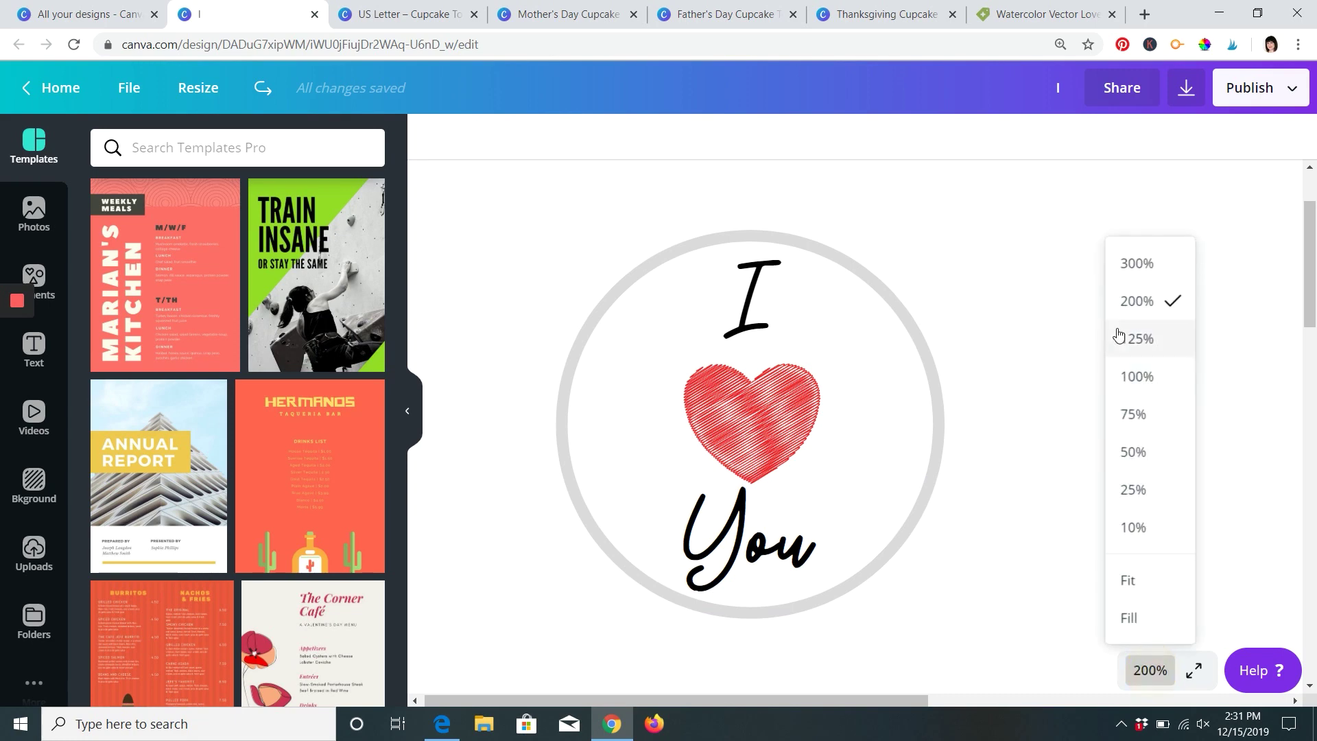
left_click(1134, 415)
scroll(1094, 388, "down", 5)
scroll(1094, 391, "up", 5)
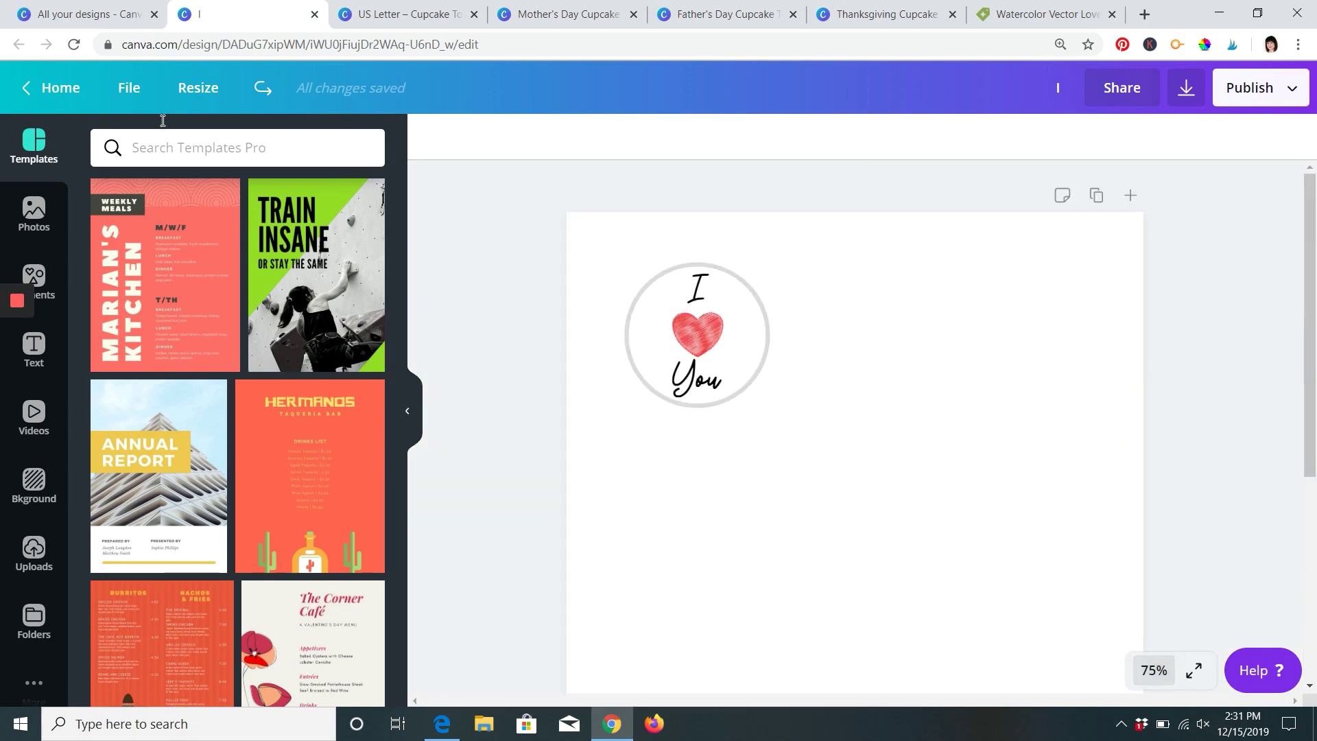
scroll(766, 352, "down", 1)
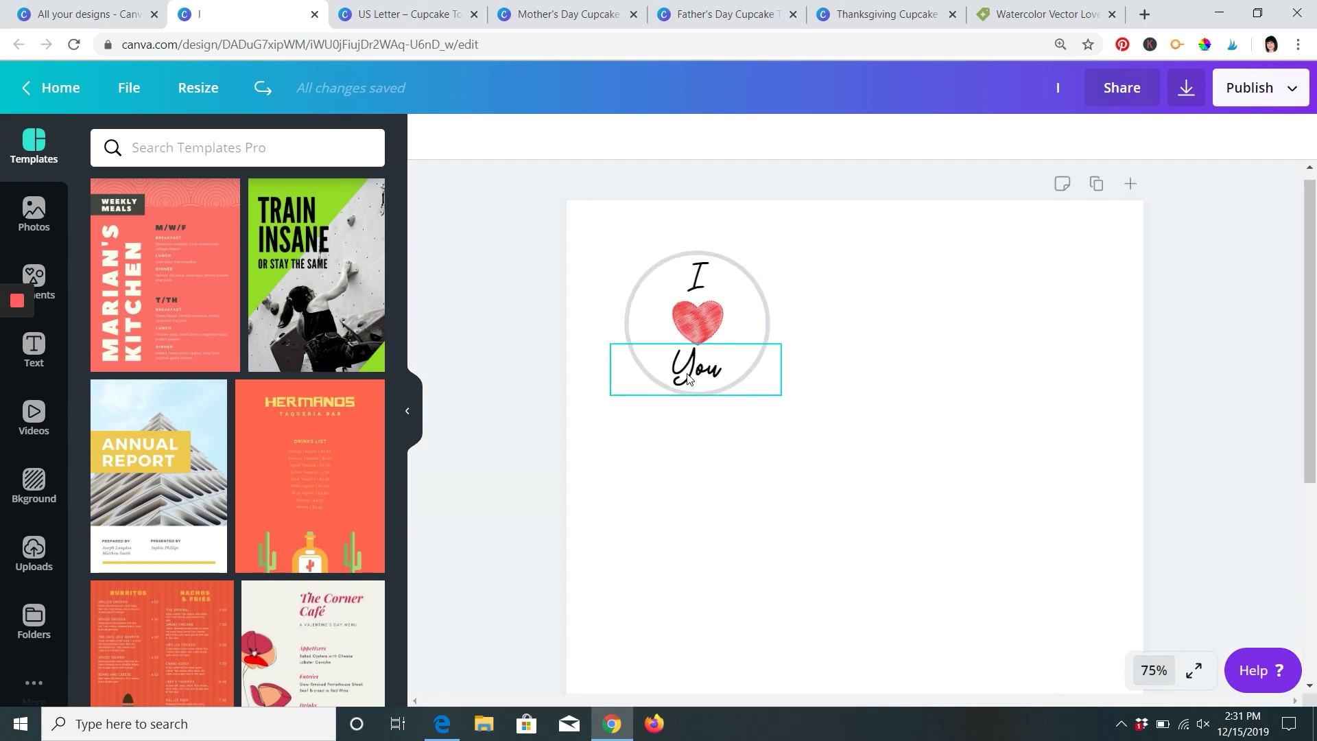
- Save the single-topper design, and look at its download options without downloading
left_click(141, 99)
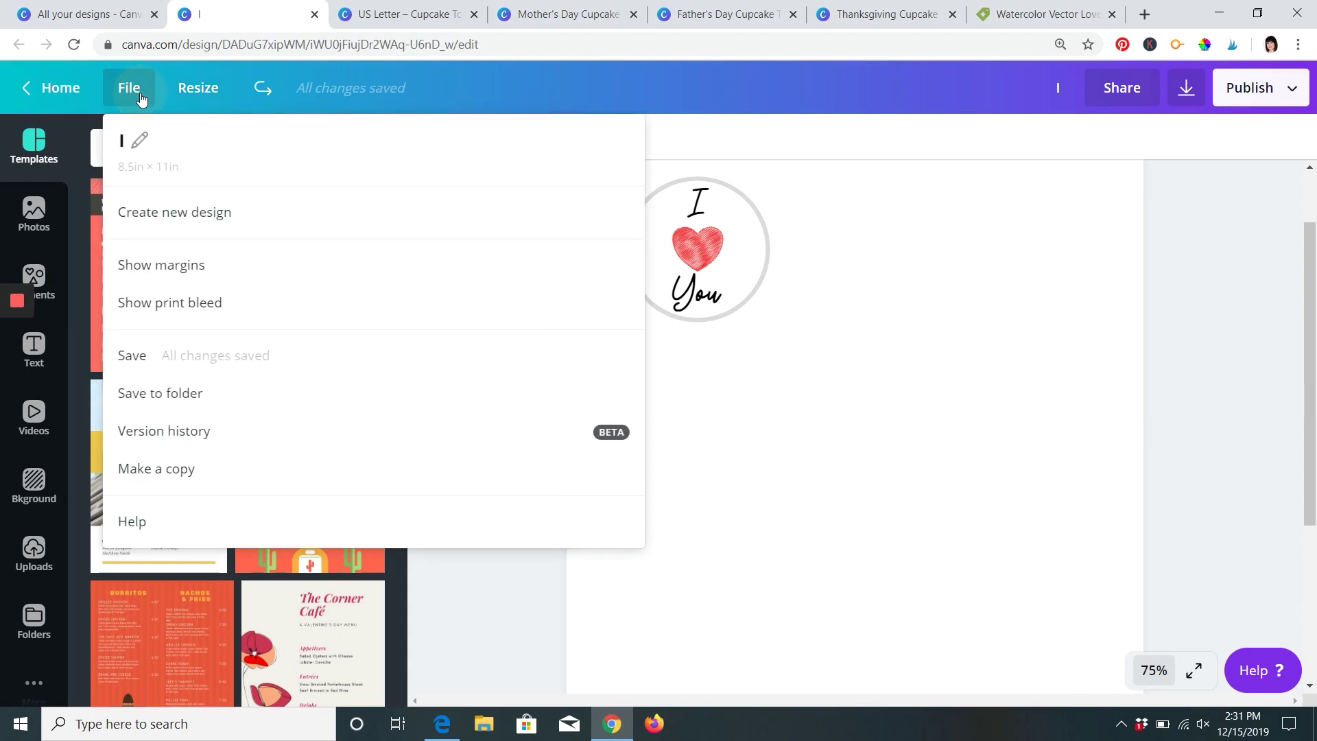
left_click(164, 366)
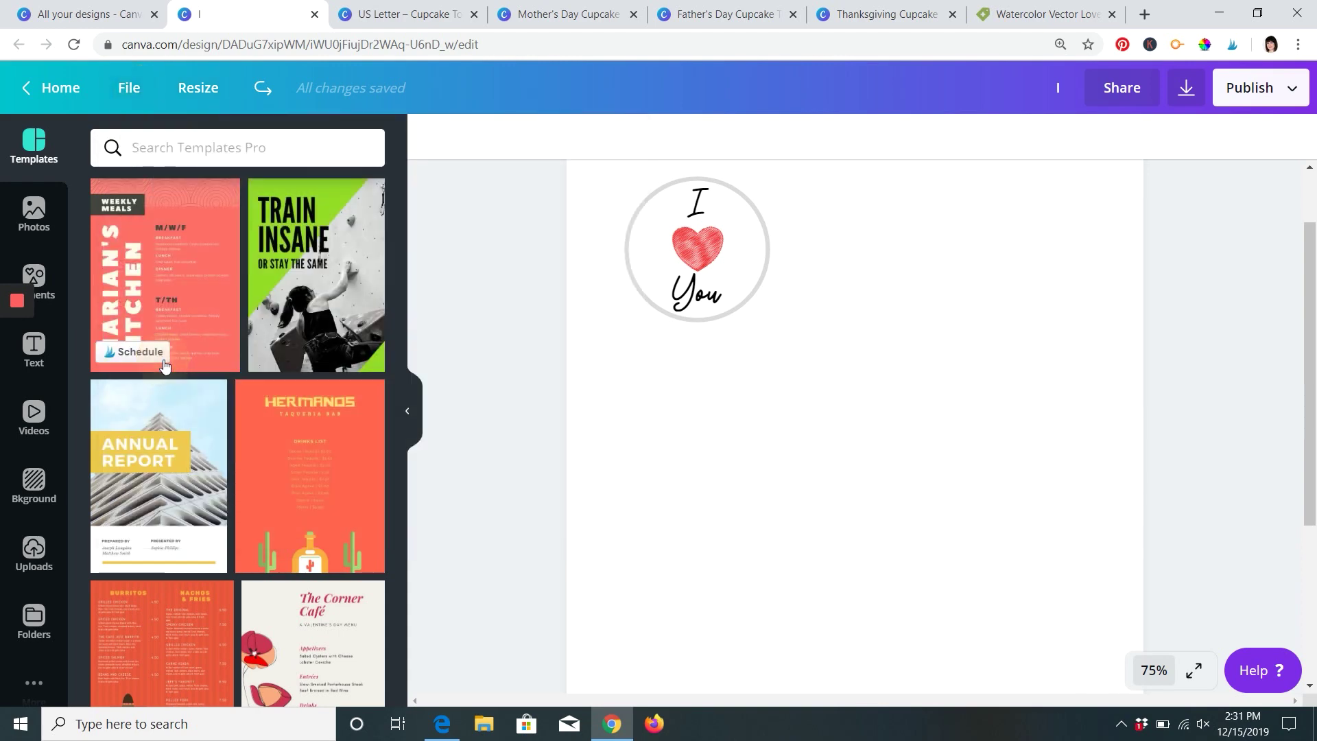
scroll(802, 315, "up", 1)
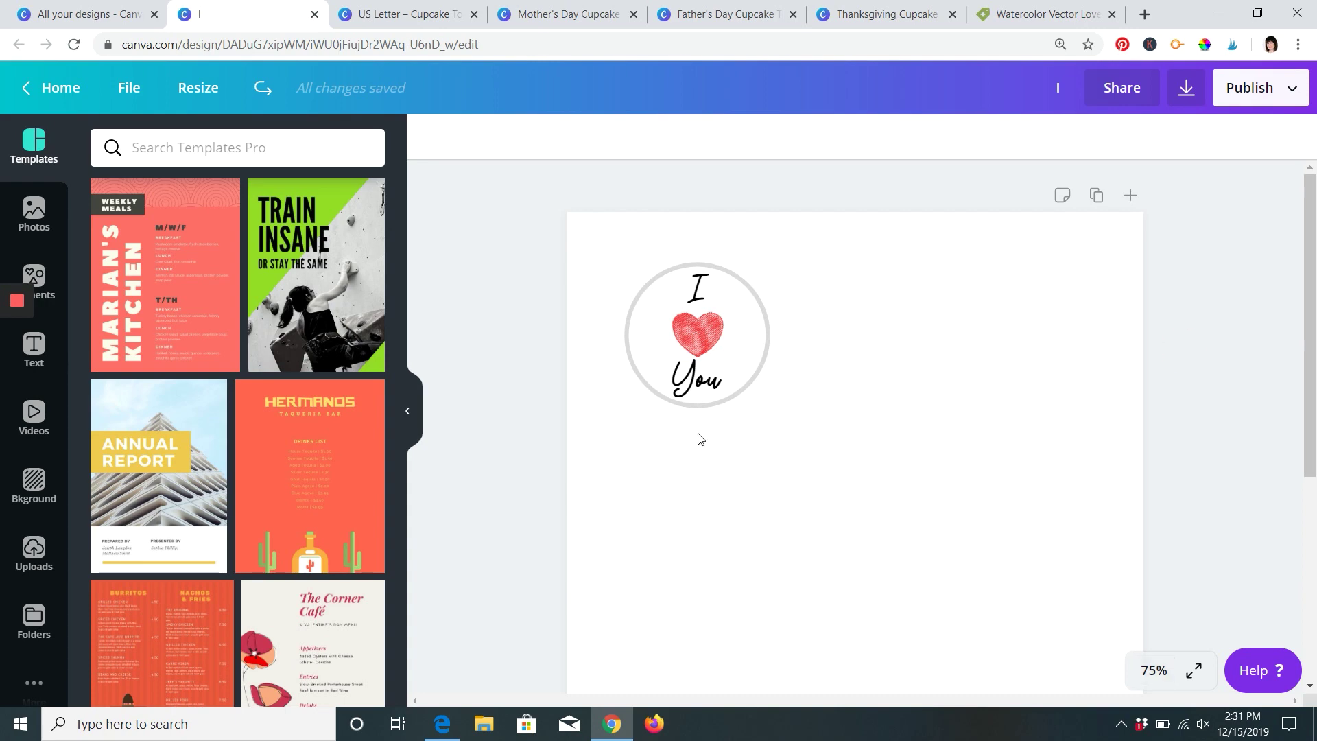
left_click(1186, 88)
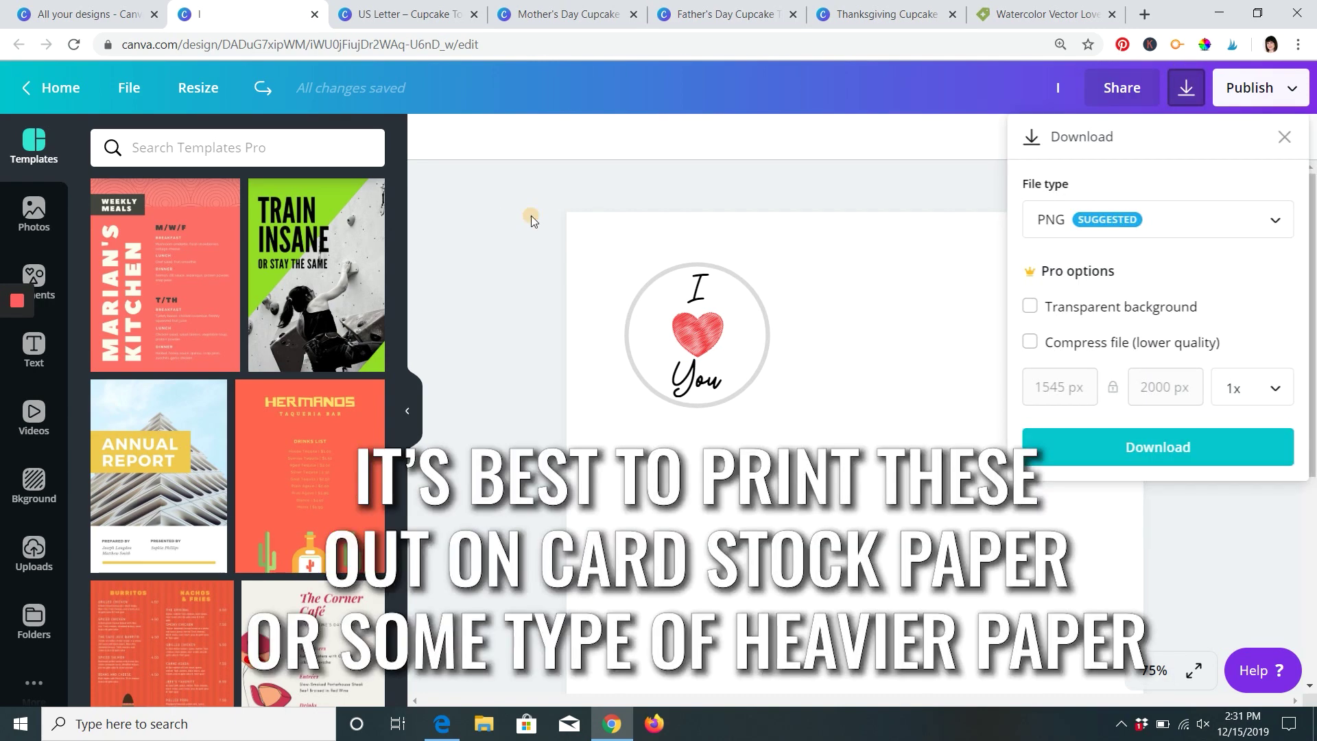
left_click(531, 215)
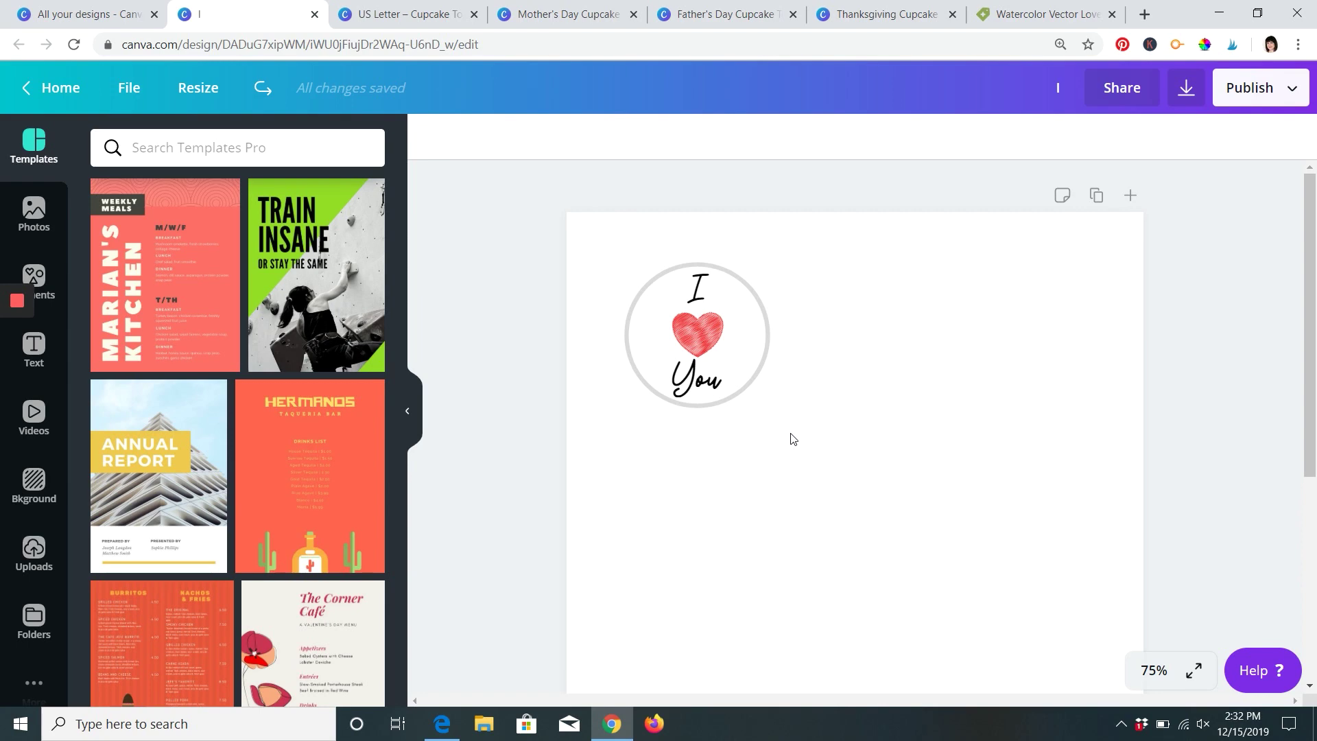
- Browse the font combinations and add the "You're invited to the celebration of" birthday combination below the topper
left_click(702, 389)
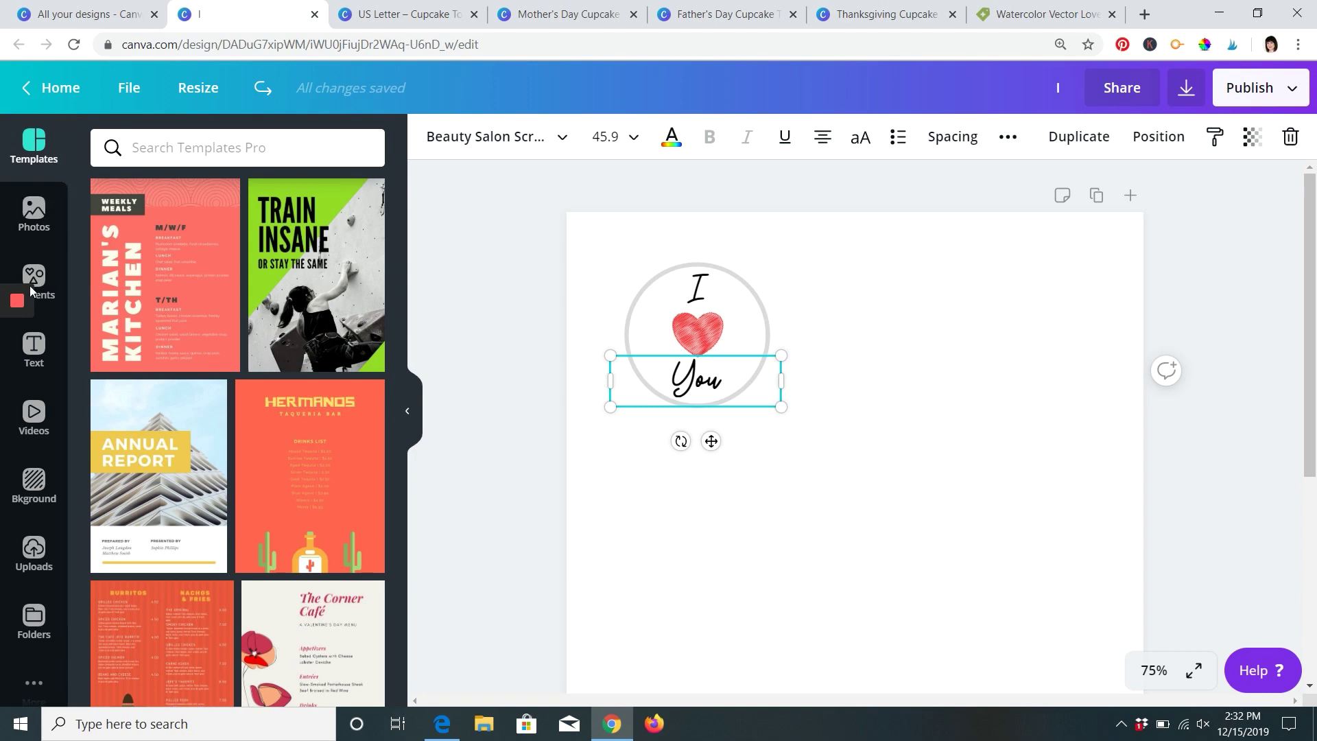
left_click(36, 351)
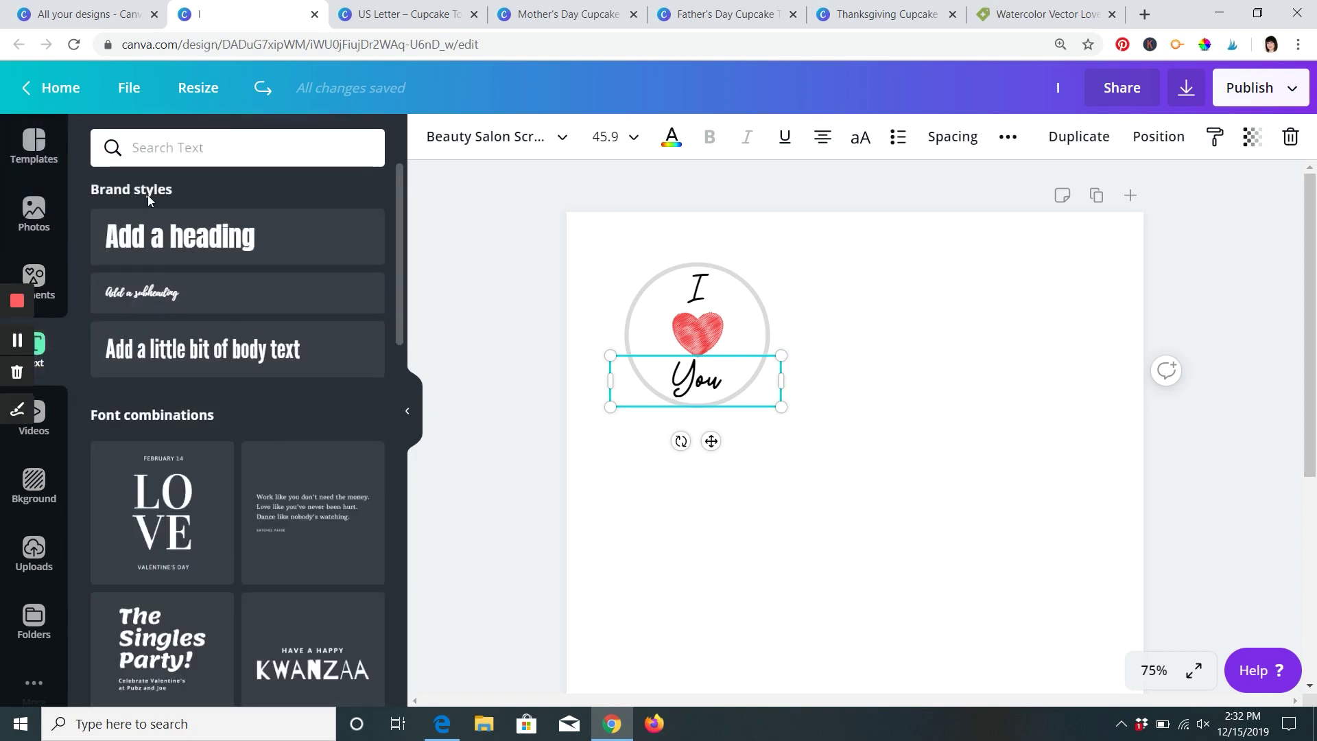
scroll(166, 496, "down", 6)
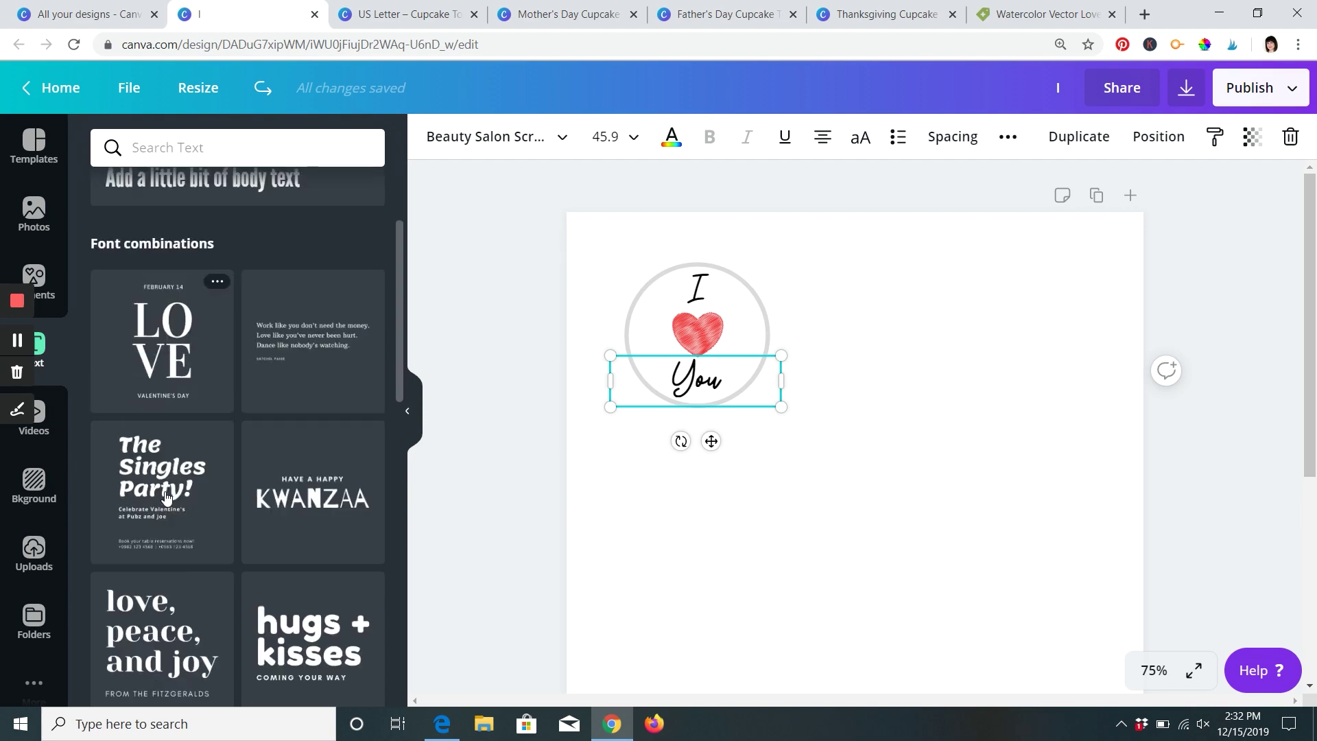
scroll(166, 497, "down", 6)
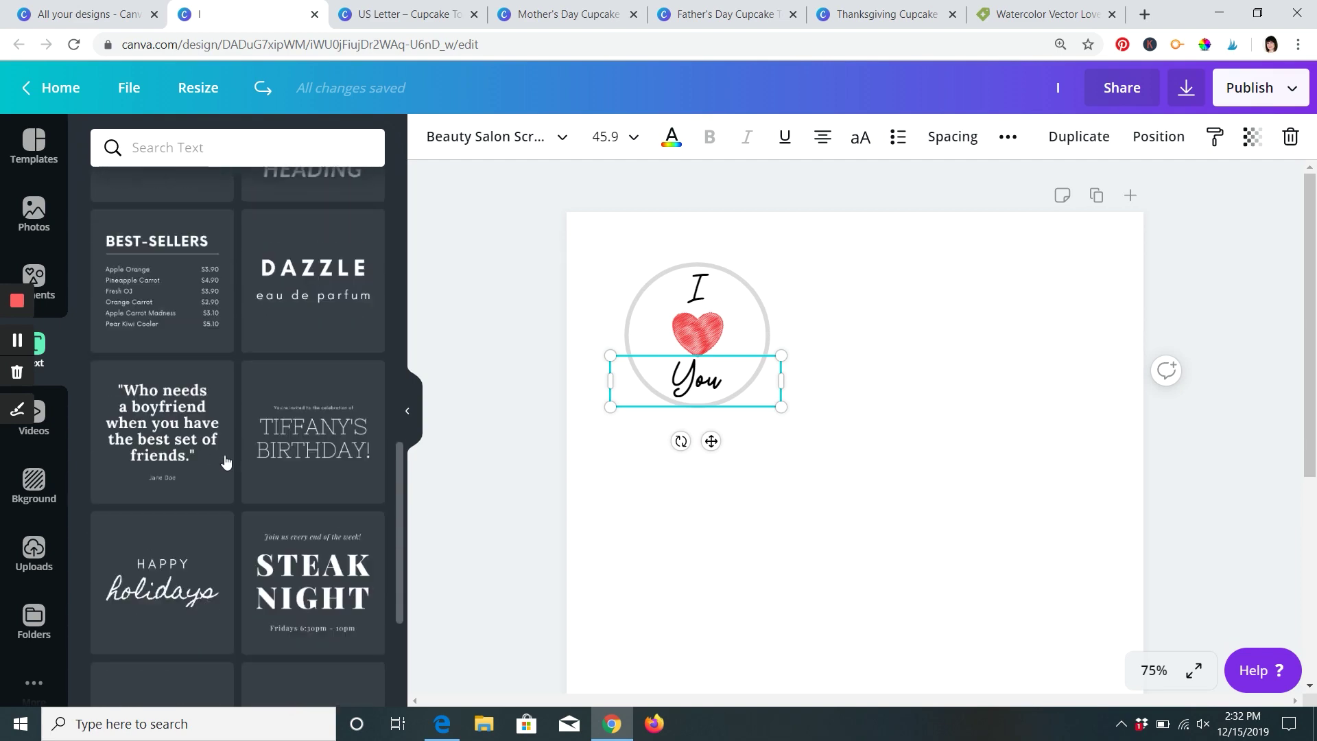
left_click(309, 430)
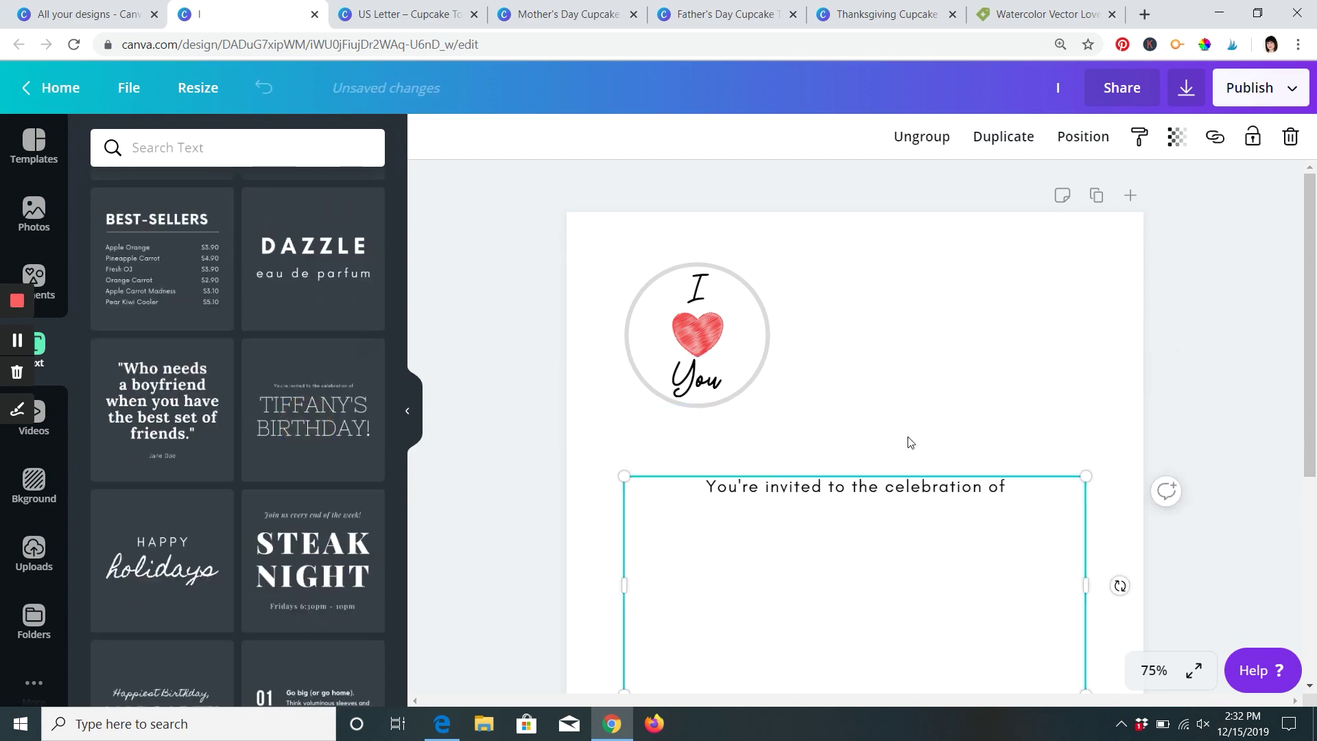
mouse_move(1086, 305)
left_mouse_down()
mouse_move(747, 441)
mouse_move(1091, 307)
left_mouse_up()
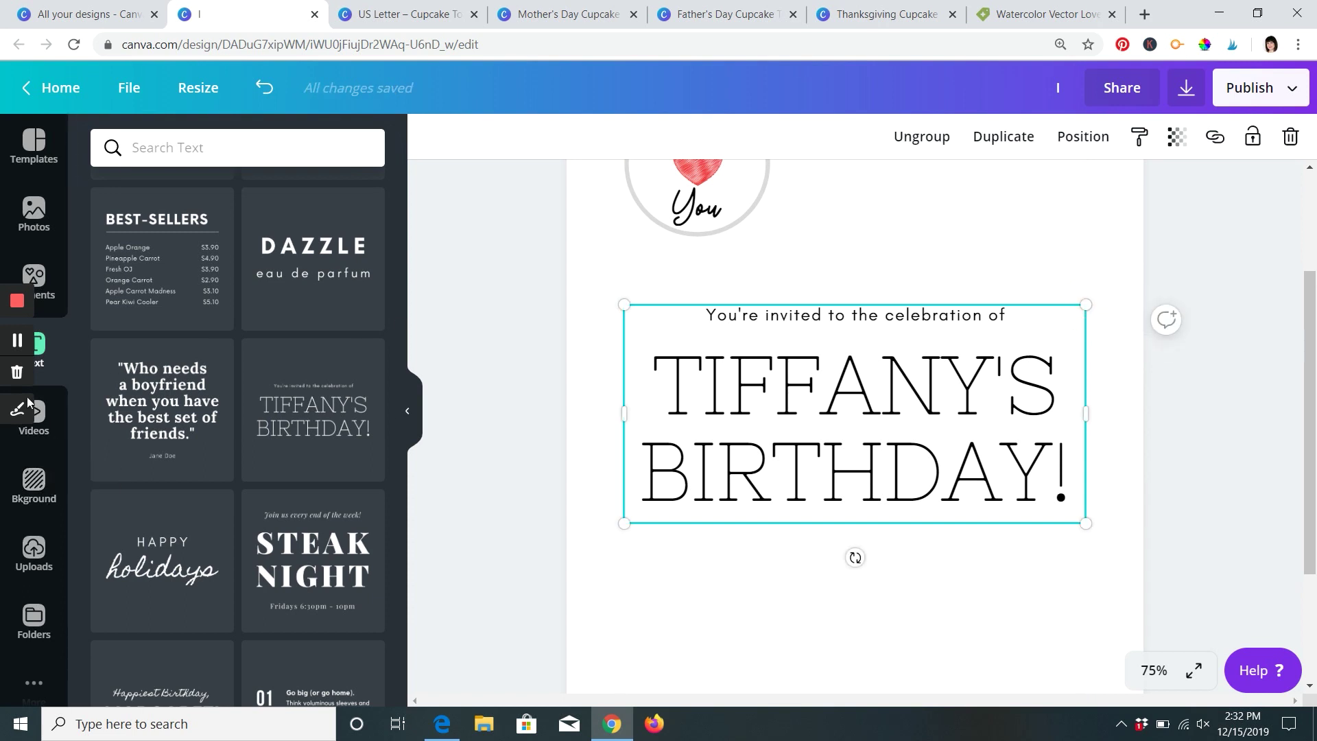
- Browse the full collection of shapes in the element library
left_click(34, 278)
scroll(352, 348, "down", 5)
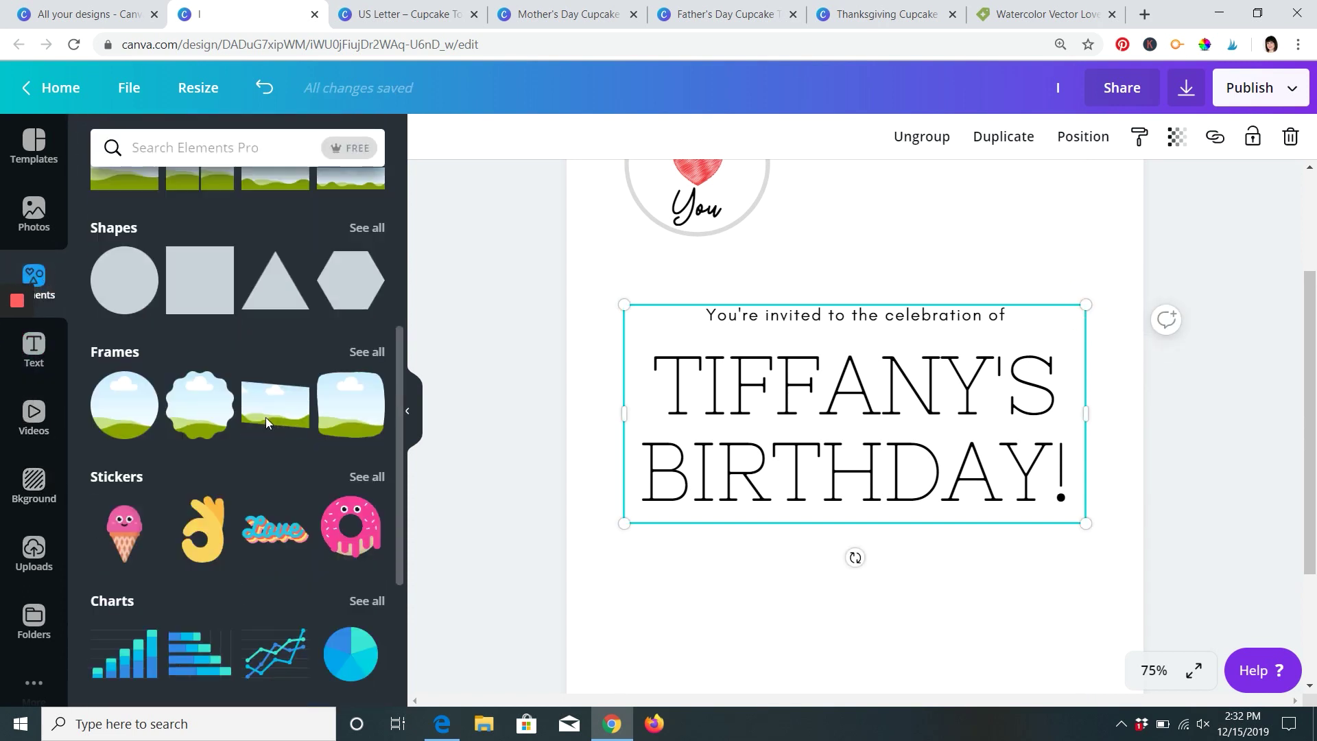
left_click(363, 230)
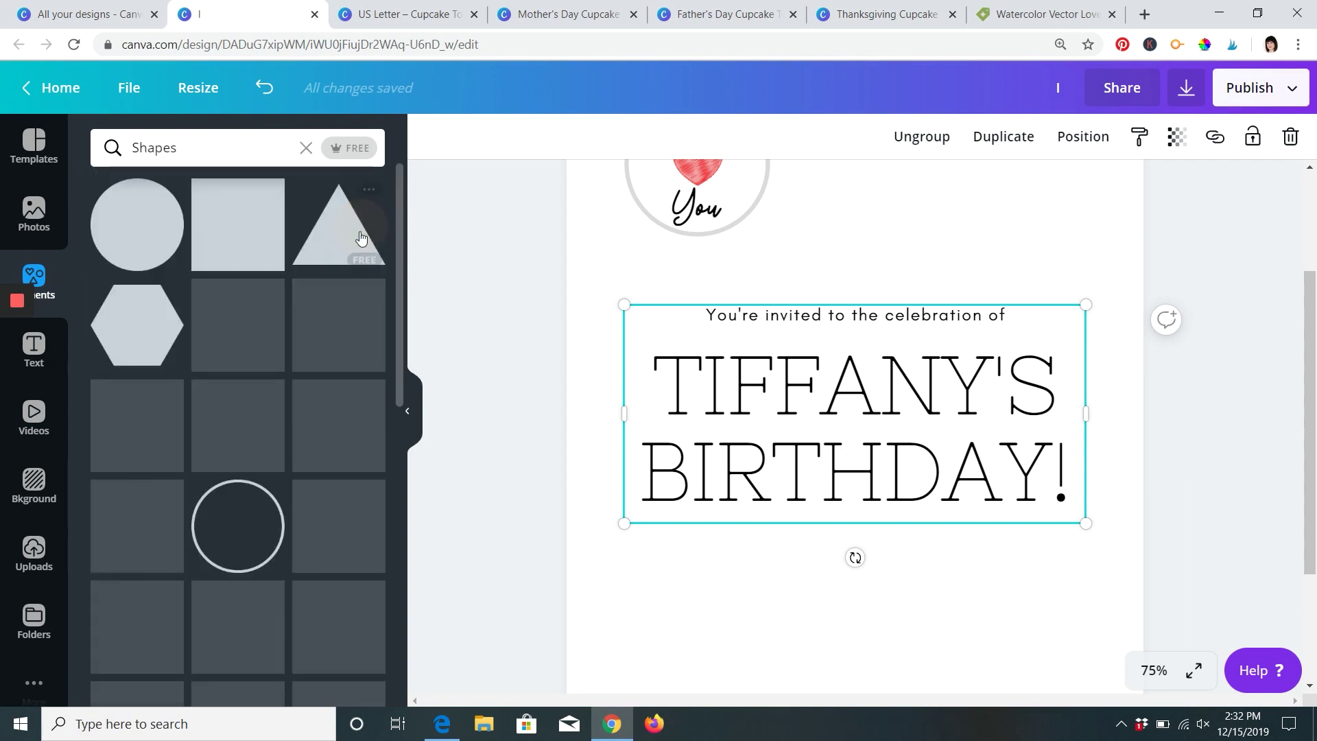
scroll(332, 530, "down", 2)
scroll(332, 531, "down", 1)
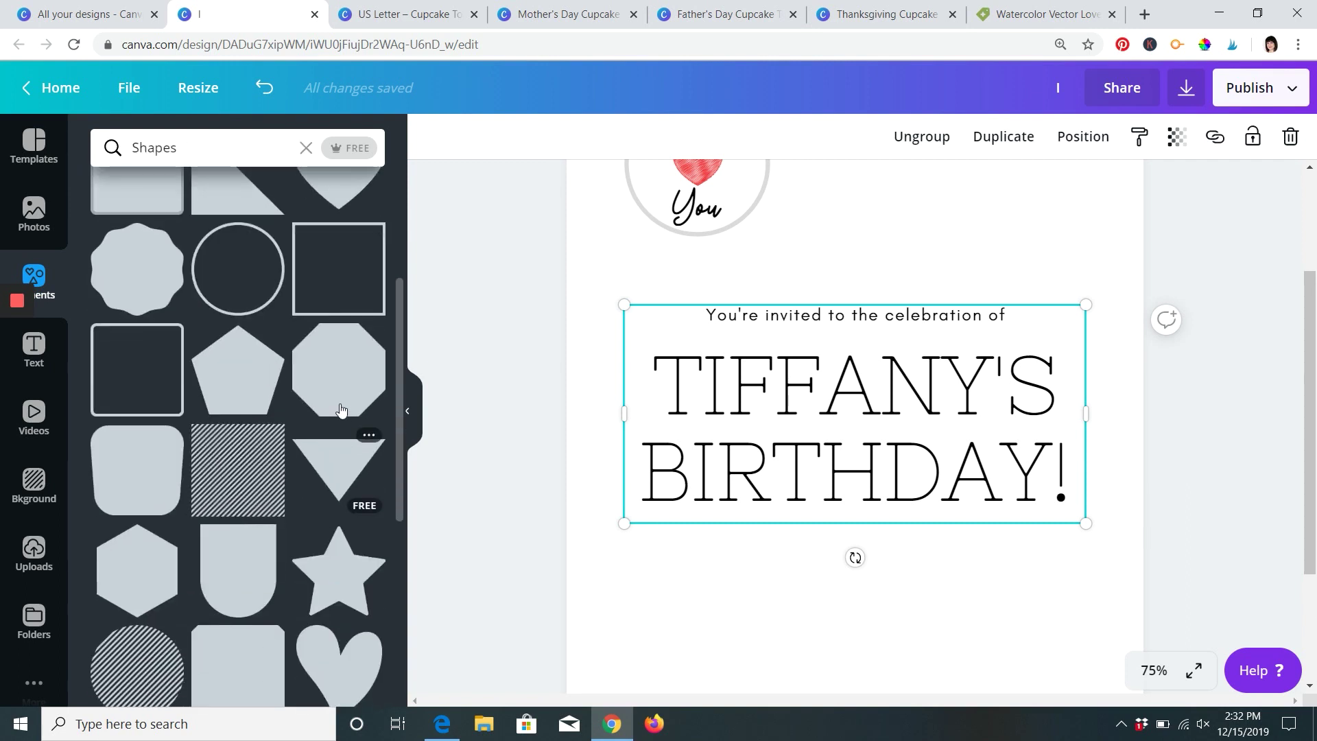
scroll(270, 493, "up", 2)
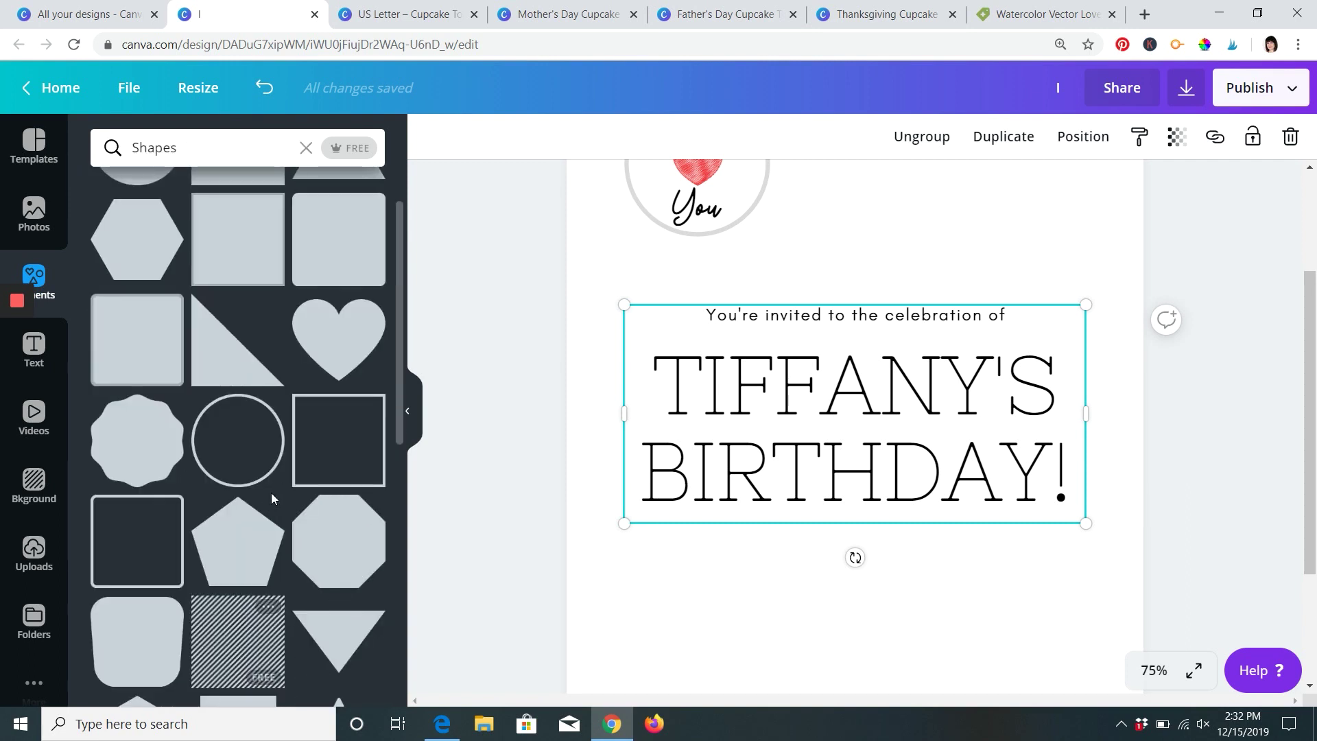
scroll(273, 494, "down", 5)
scroll(275, 500, "up", 5)
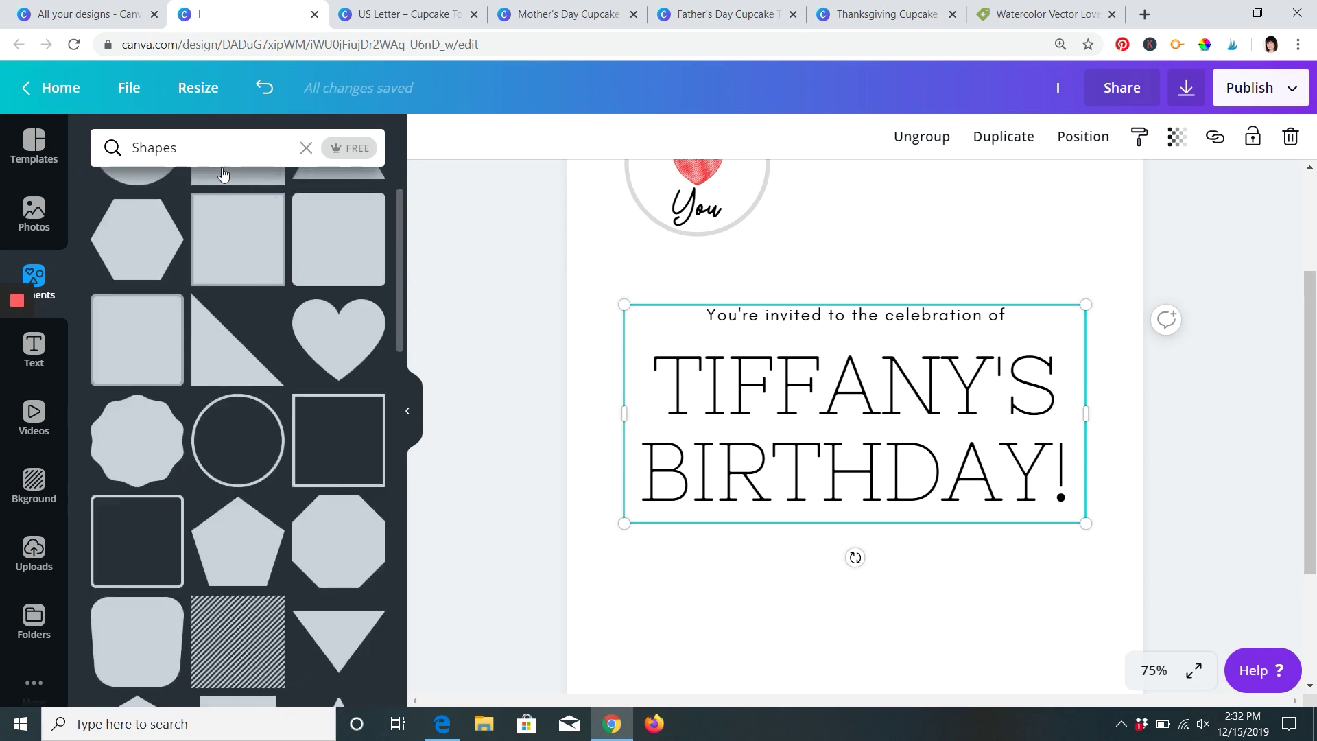
- Search the elements for "banner" and add the light grey banner with dashed edges to the page
left_click(305, 149)
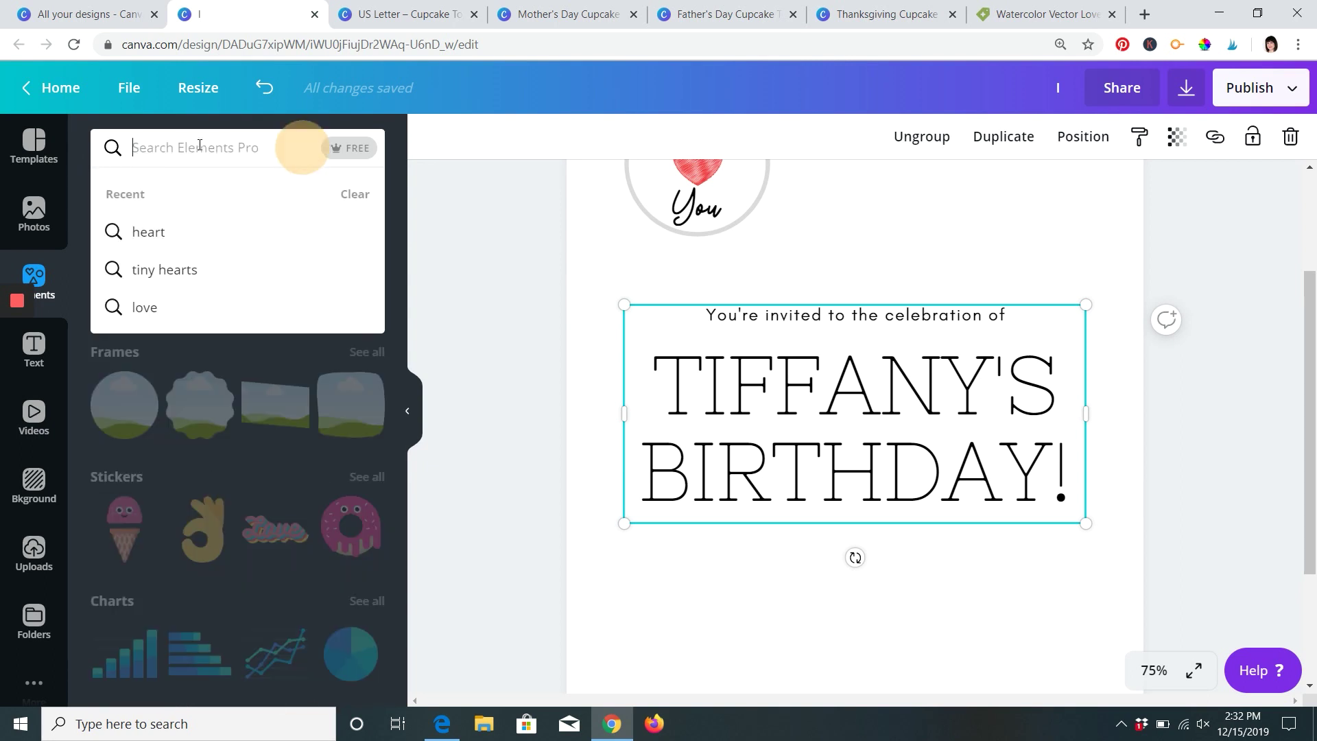
type("banner")
key("Return")
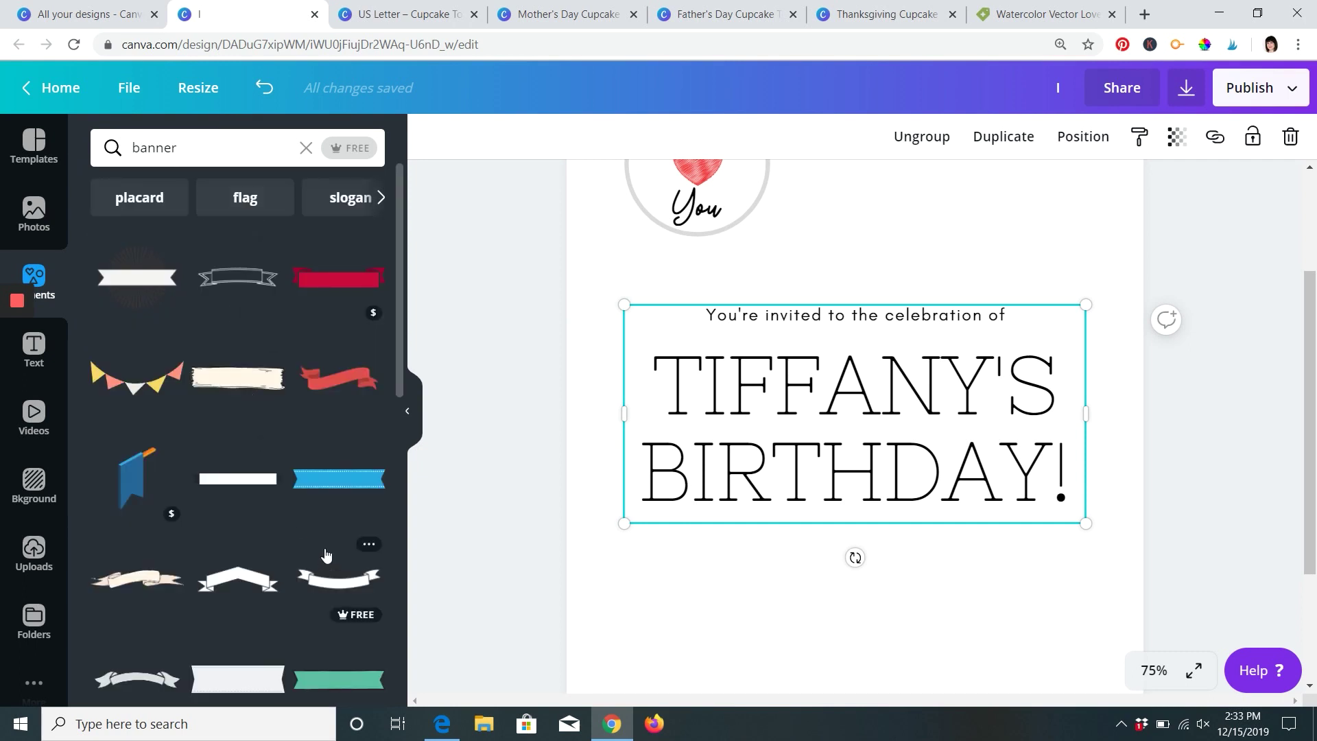
scroll(334, 526, "down", 2)
scroll(335, 526, "down", 2)
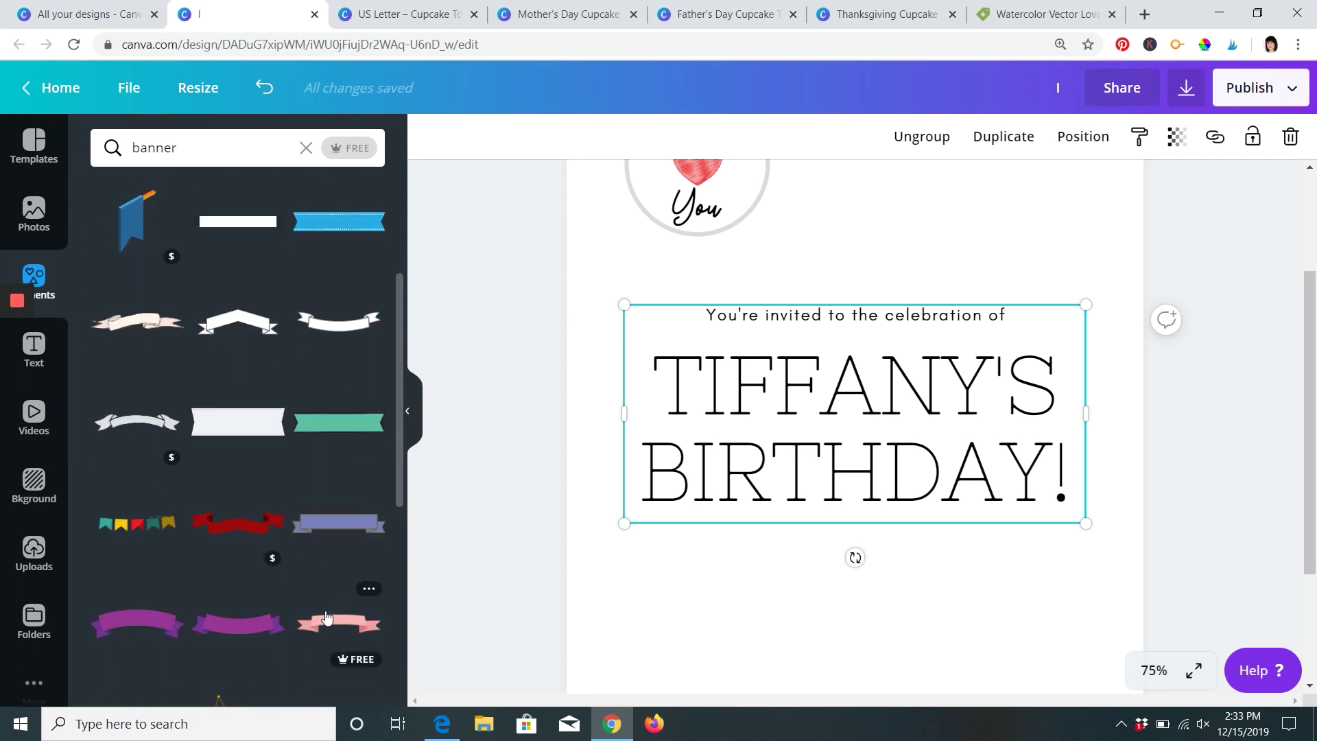
left_click(228, 432)
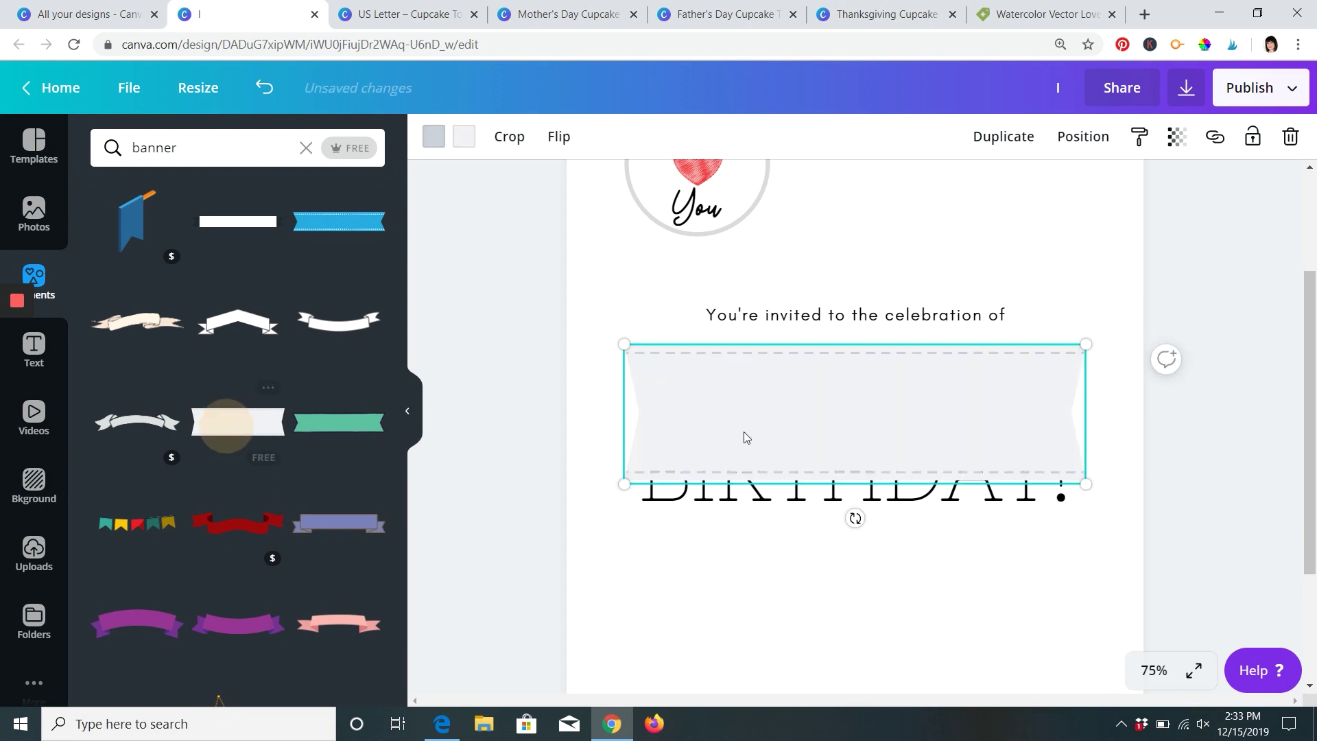
- Recolour the banner's dashed lines brand teal and its fill brand yellow-orange, and move it down over the lower part of the birthday text
left_click(434, 136)
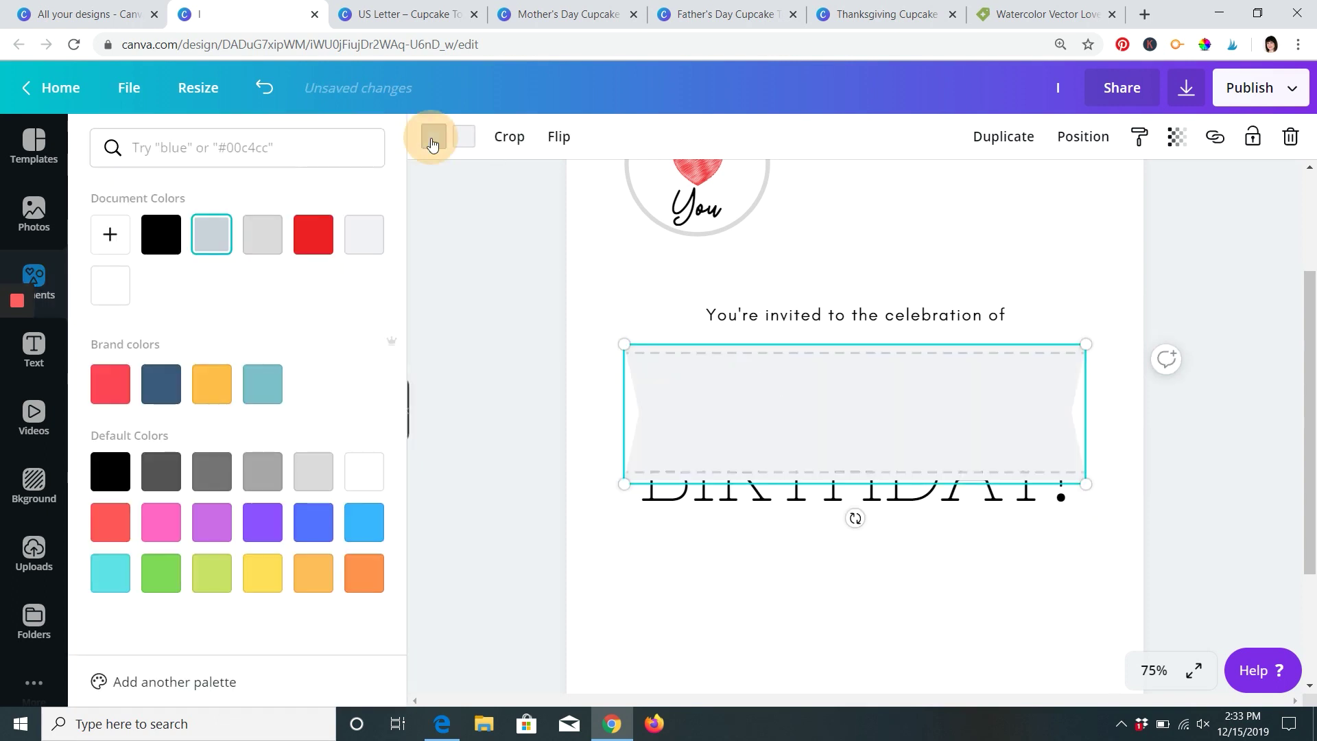
left_click(274, 384)
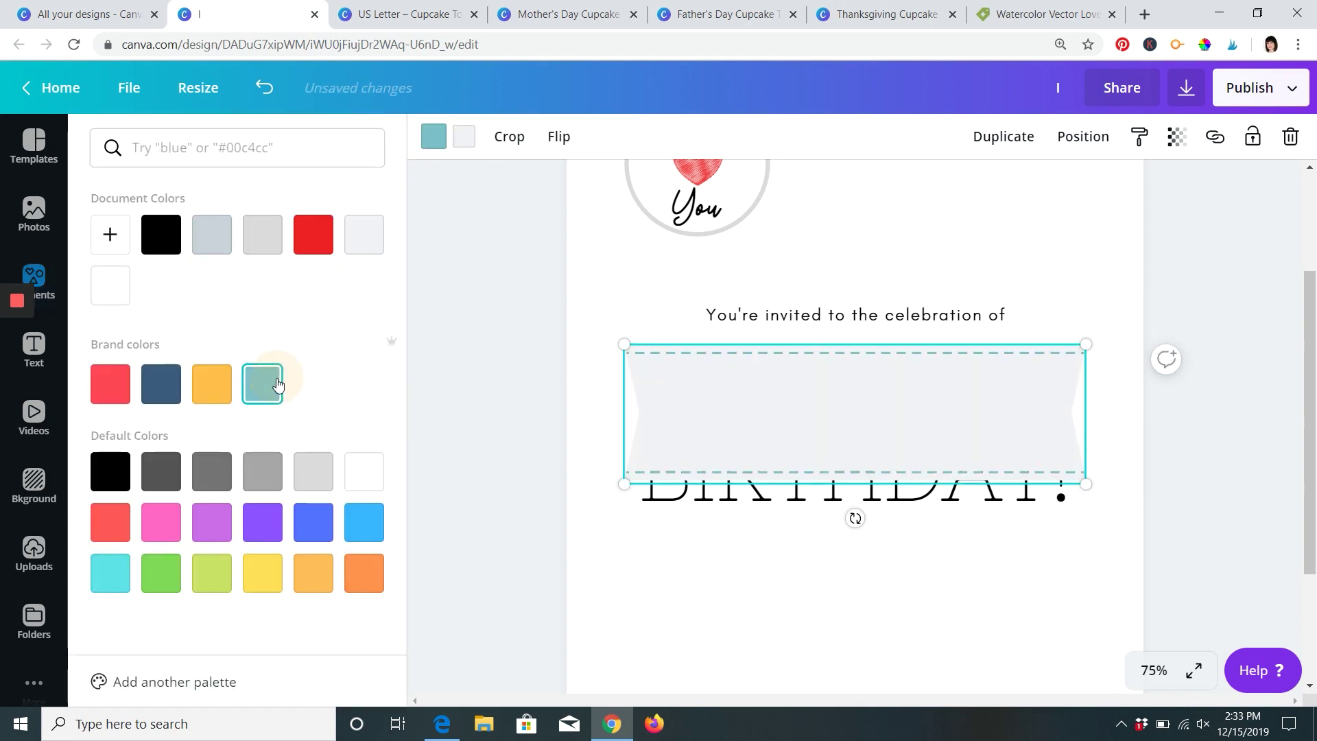
left_click(463, 136)
left_click(212, 384)
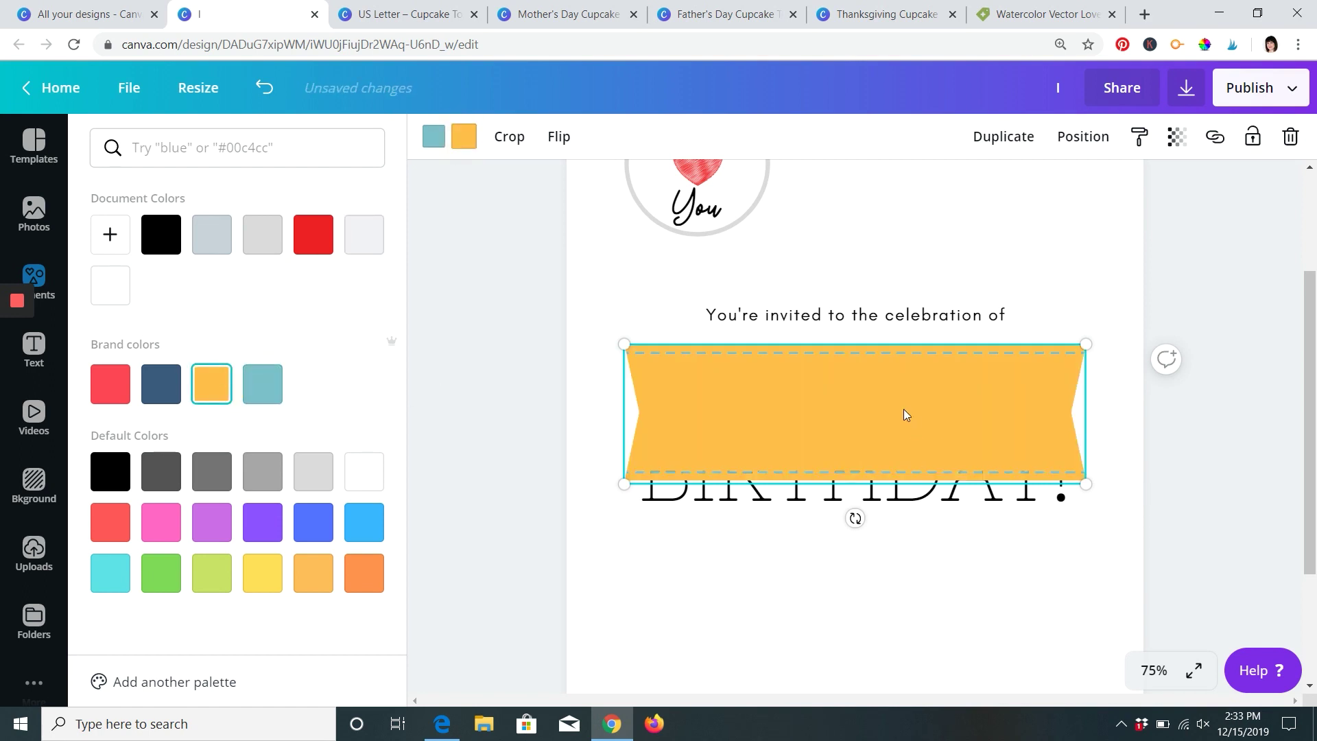
left_click_drag(942, 382, 919, 490)
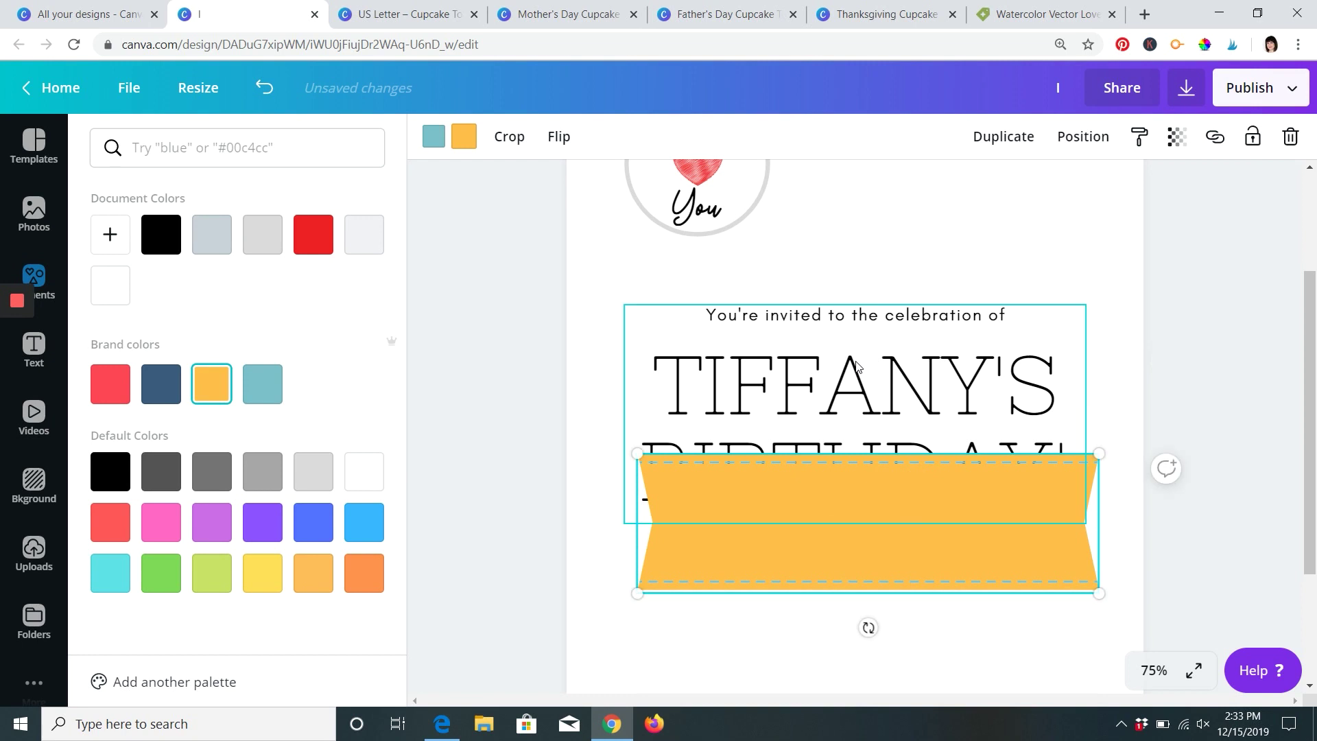
- Delete the line "You're invited to the celebration of" from the birthday text group
left_click(766, 307)
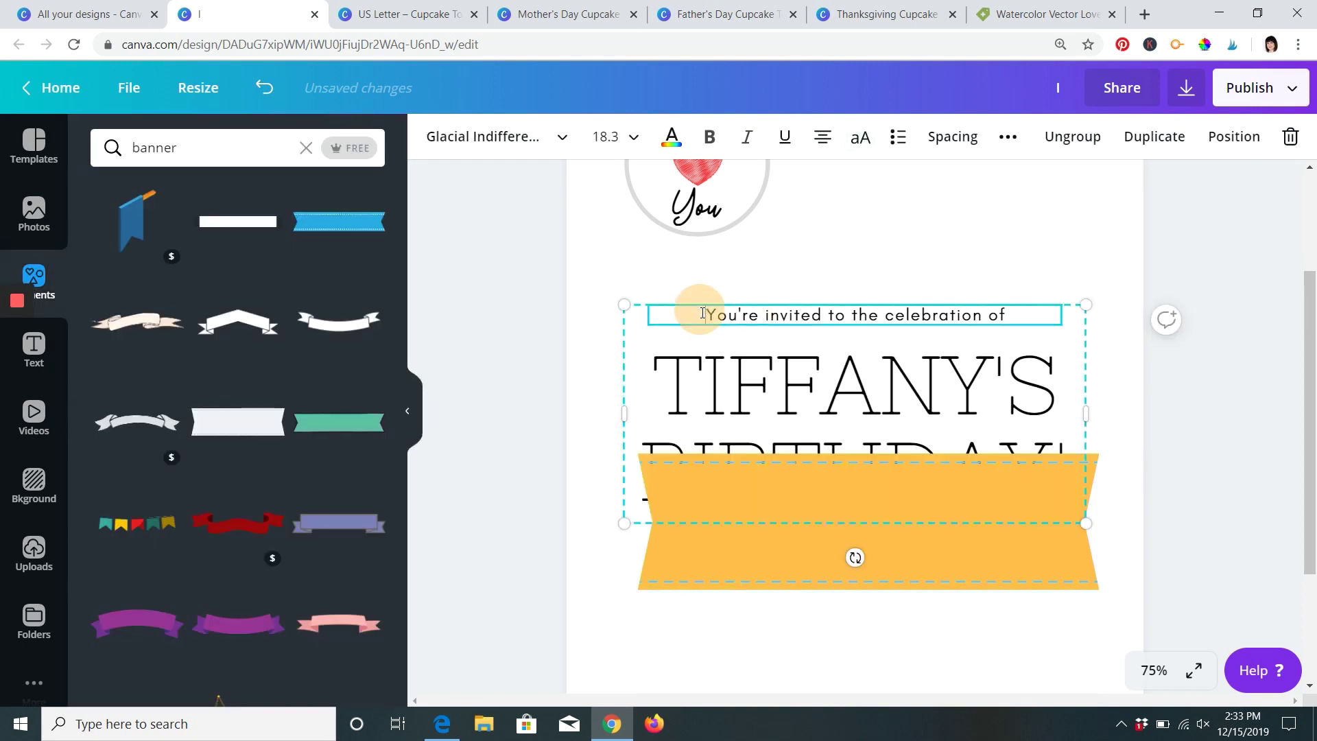
left_click_drag(672, 315, 1015, 305)
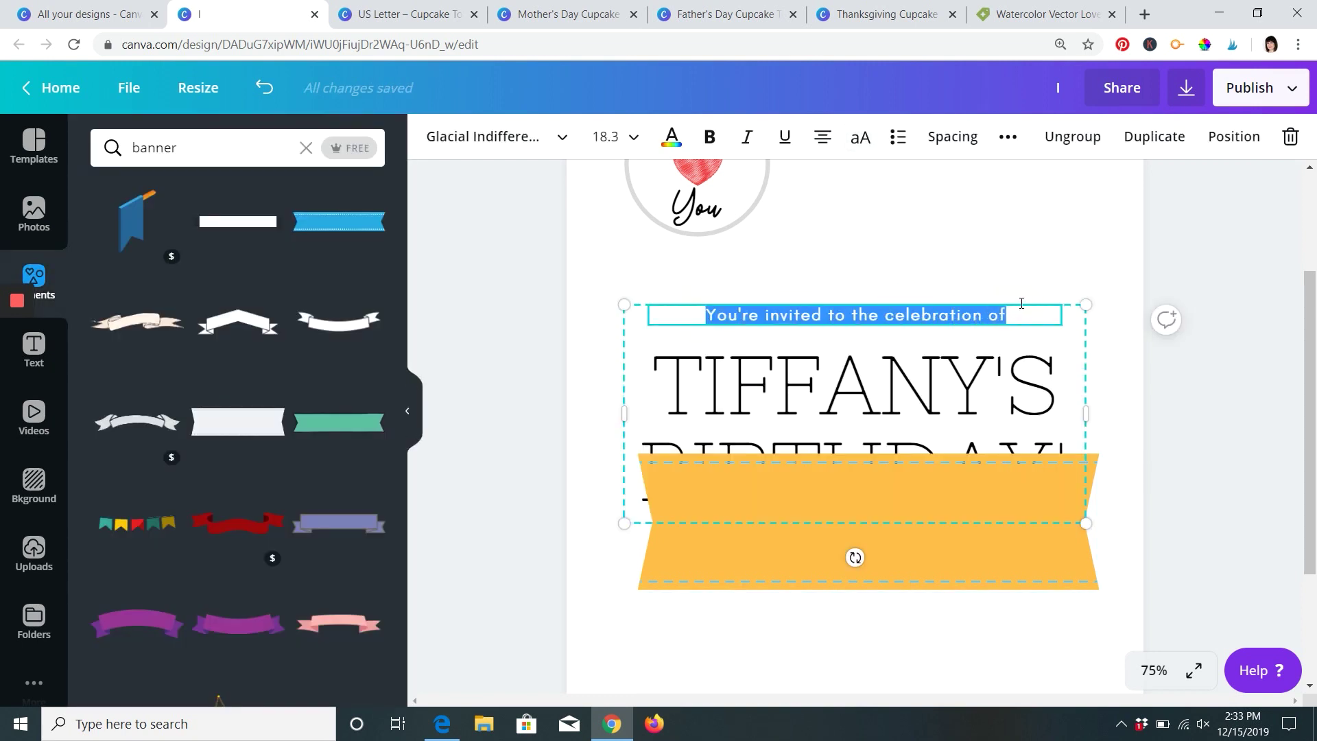
key("BackSpace")
- Shrink the birthday text group to about 4.7 × 2.2 in and move it onto the yellow banner
left_click(923, 388)
left_click_drag(1085, 305, 947, 371)
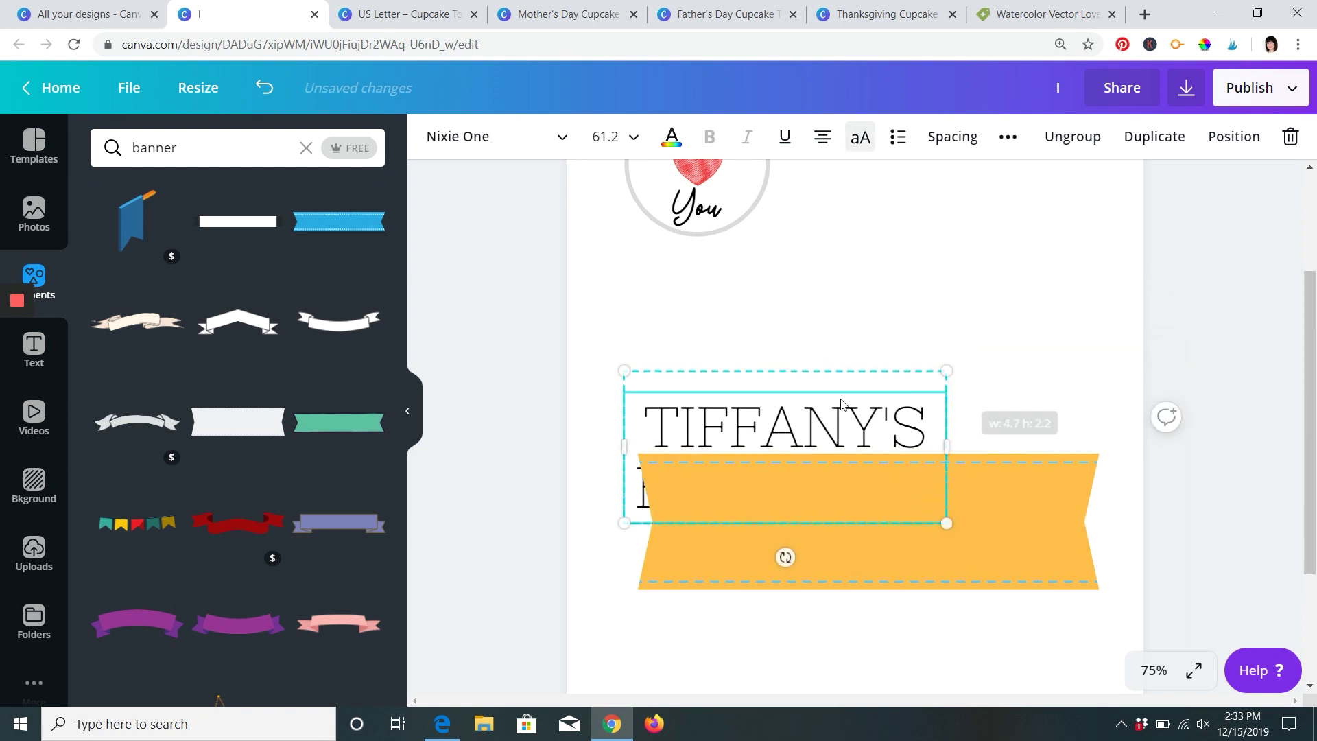
left_click_drag(836, 392, 911, 468)
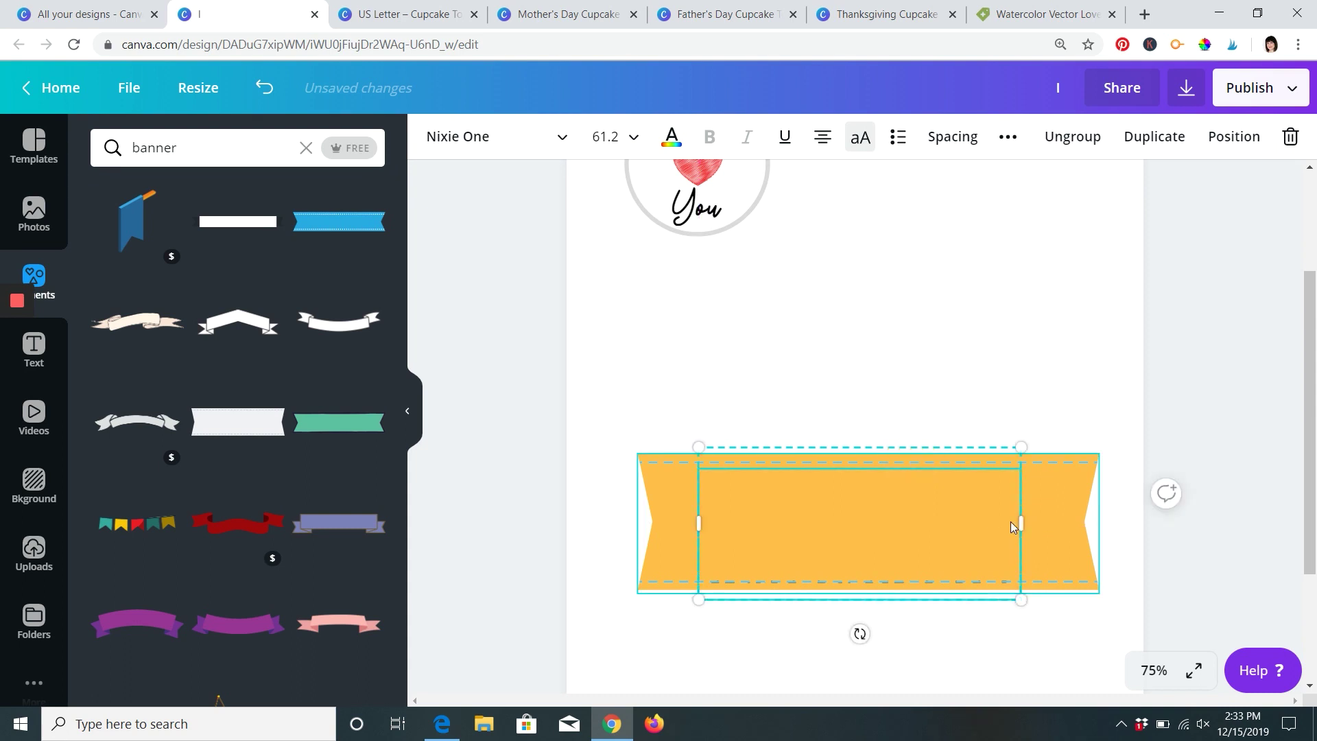
left_click(1227, 450)
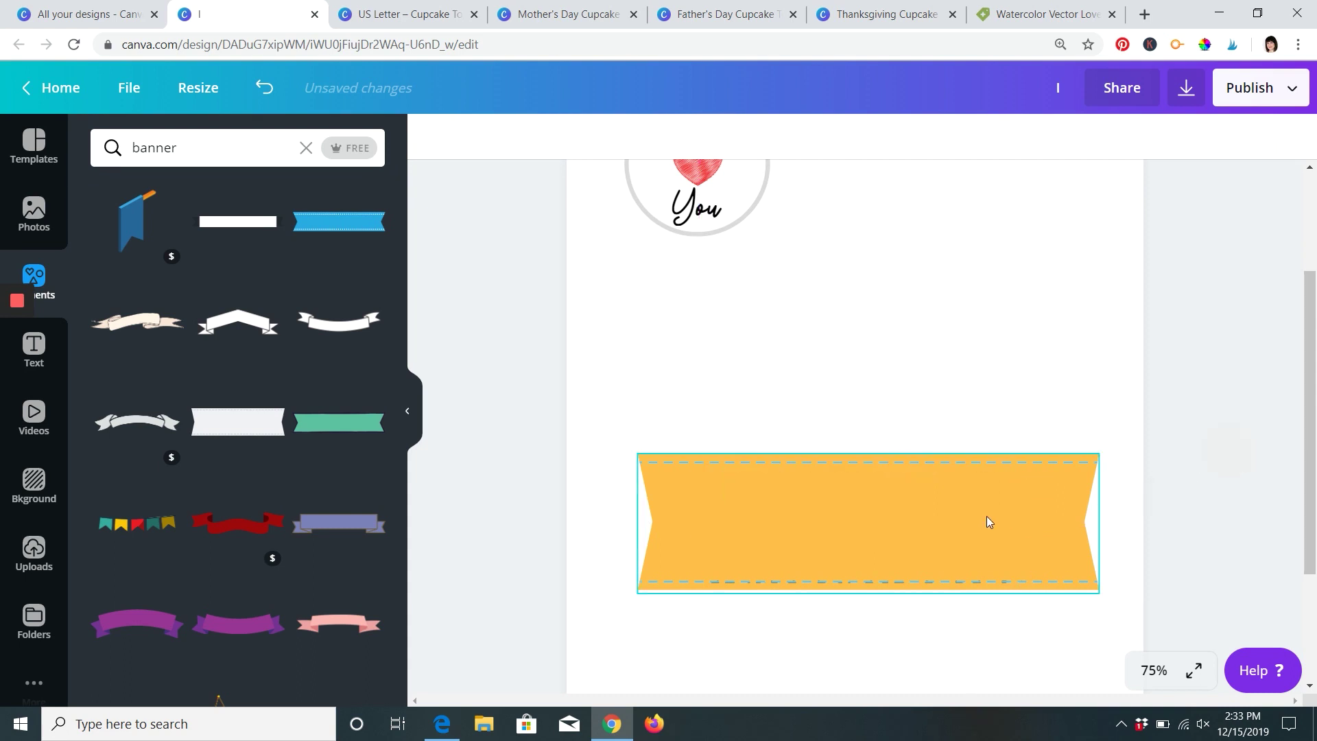
- Send the banner backward behind the birthday title, and nudge the title to the banner's horizontal centre
left_click(929, 521)
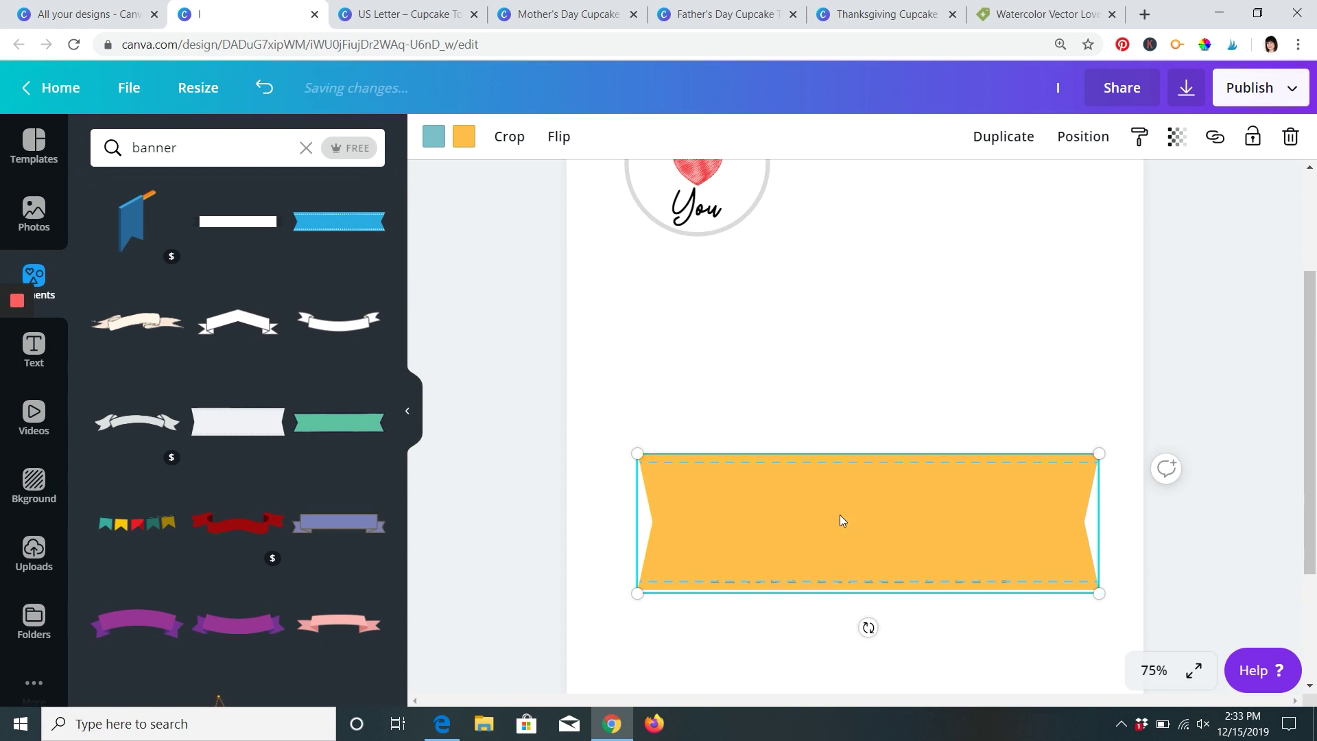
left_click(1078, 145)
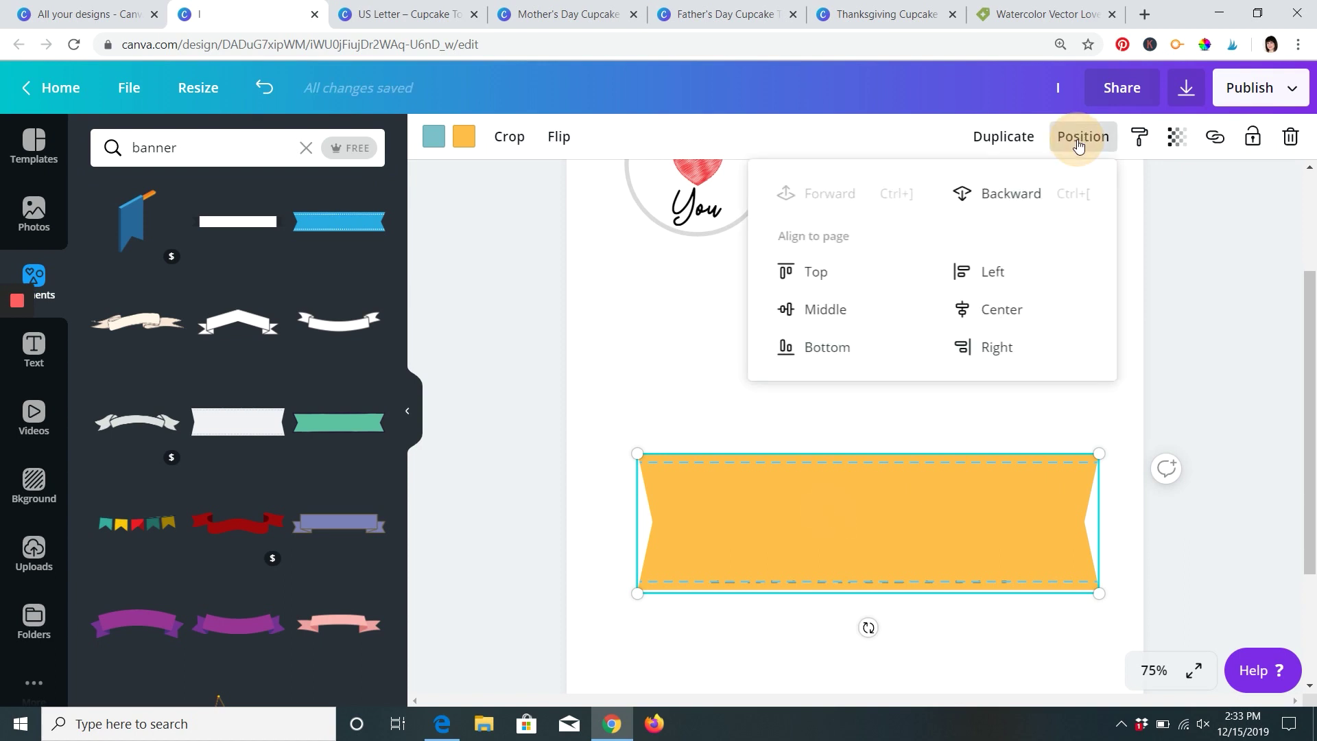
left_click(996, 195)
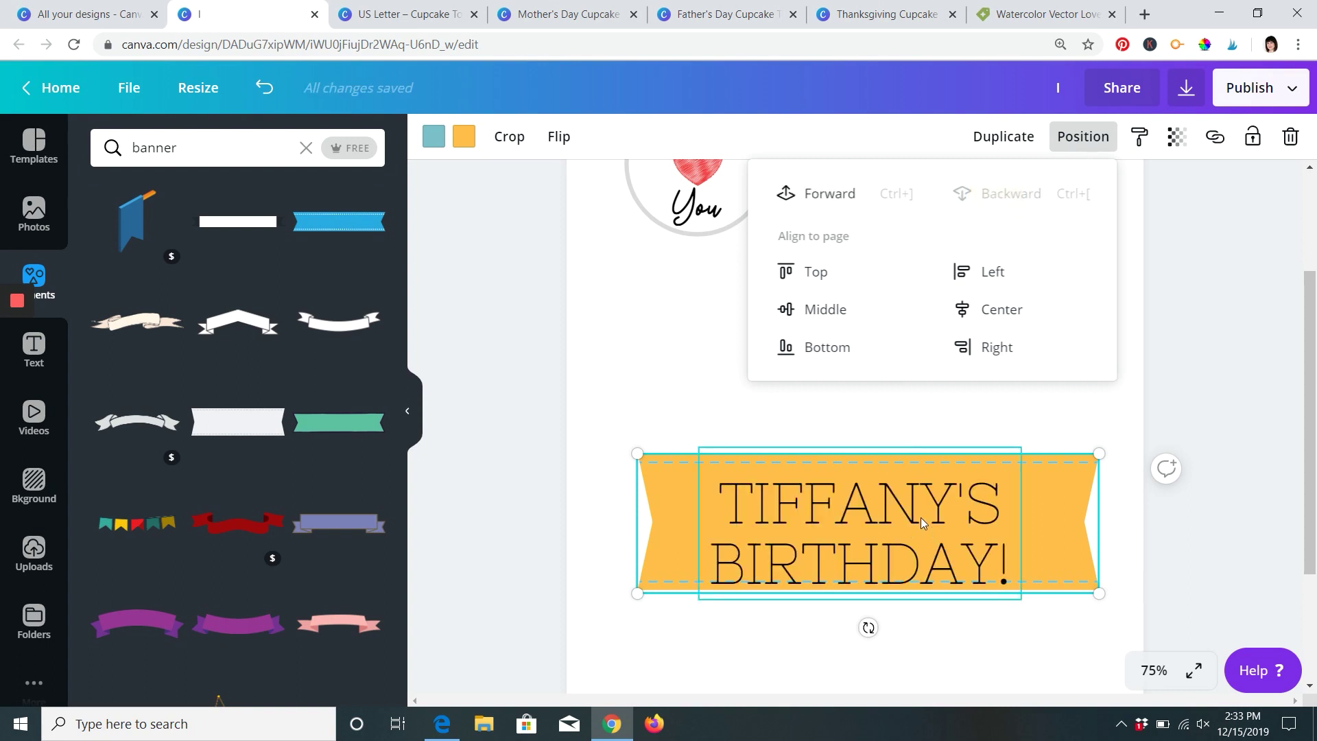
left_click(1209, 519)
left_click(861, 514)
left_click_drag(862, 514, 868, 519)
- Try the Anton font on the birthday title, and set it to Glacial Indifference
double_click(866, 515)
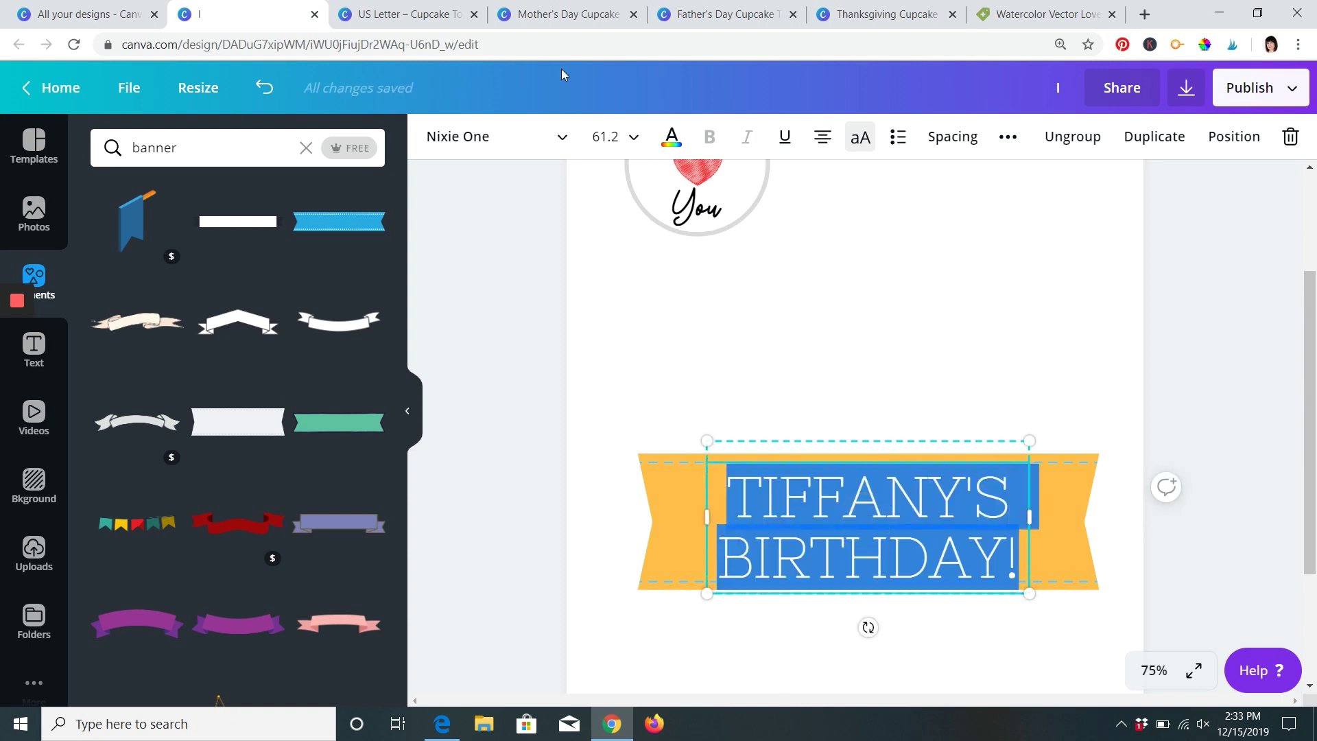
left_click(508, 146)
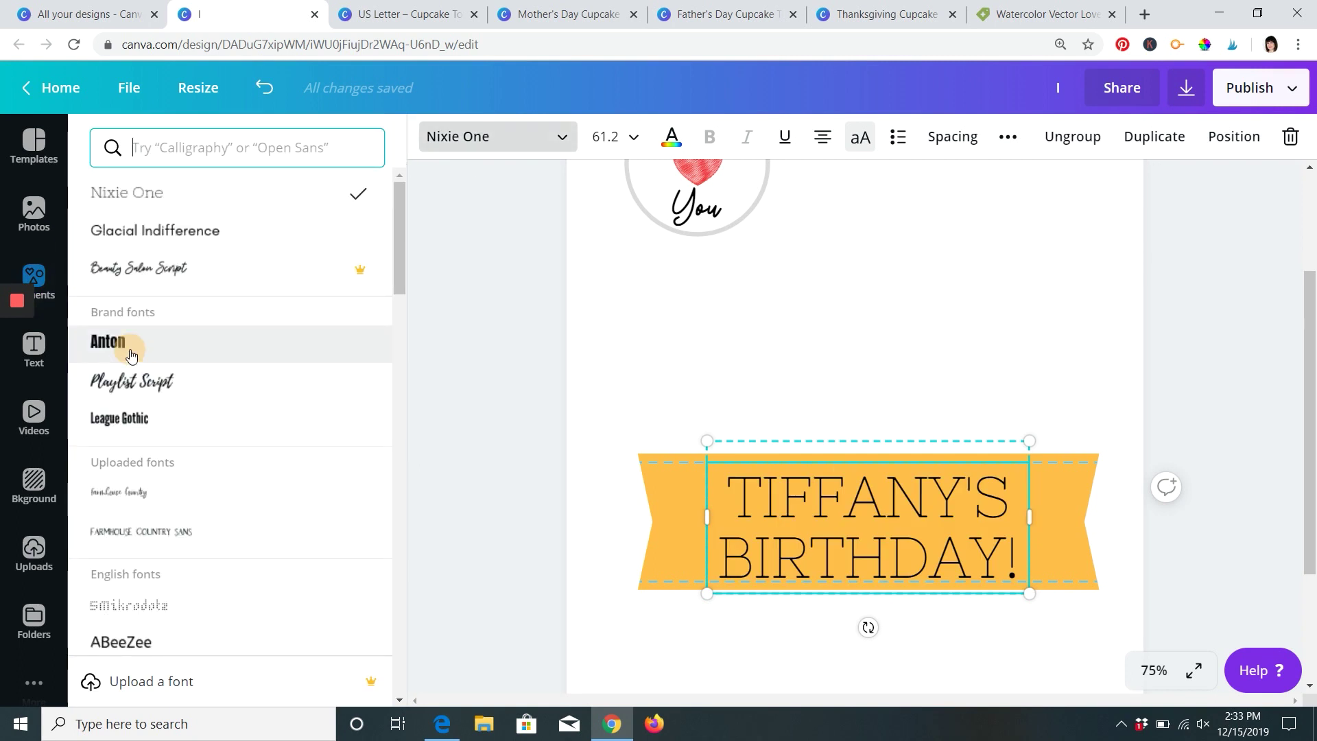
left_click(131, 355)
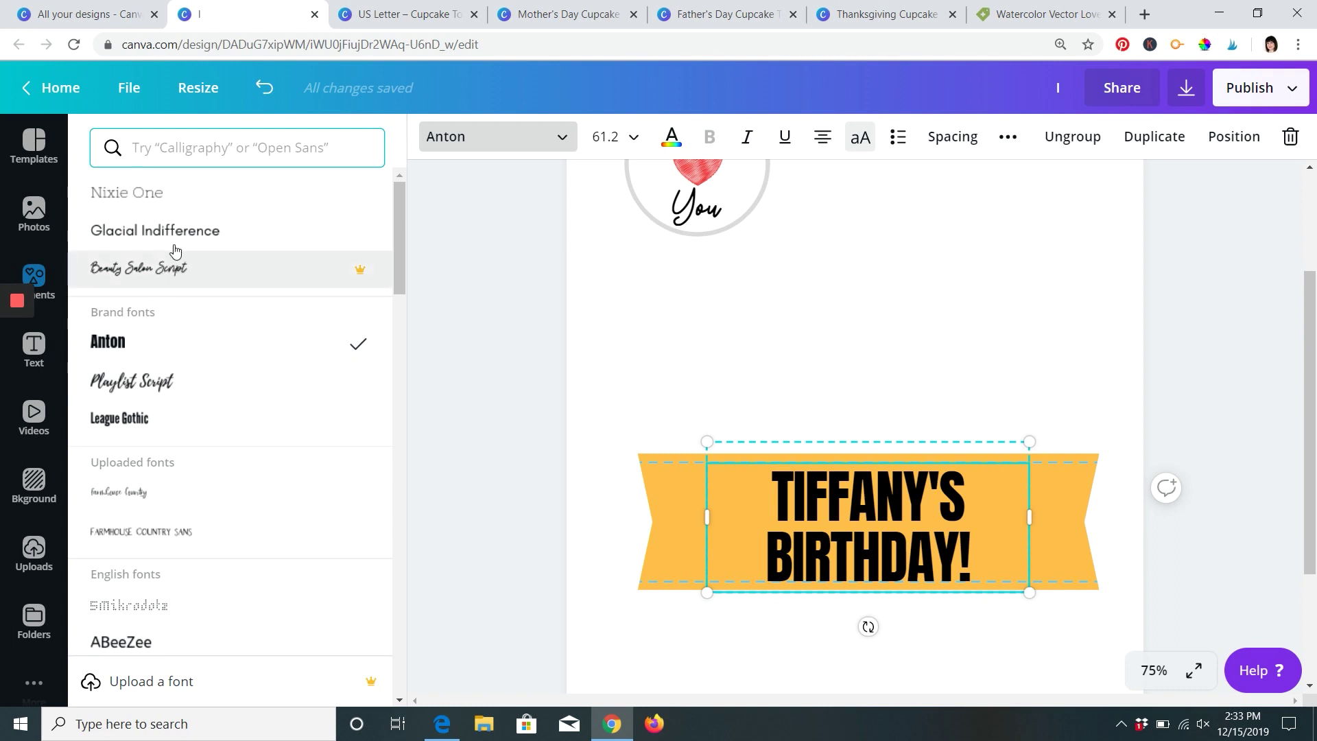
left_click(176, 244)
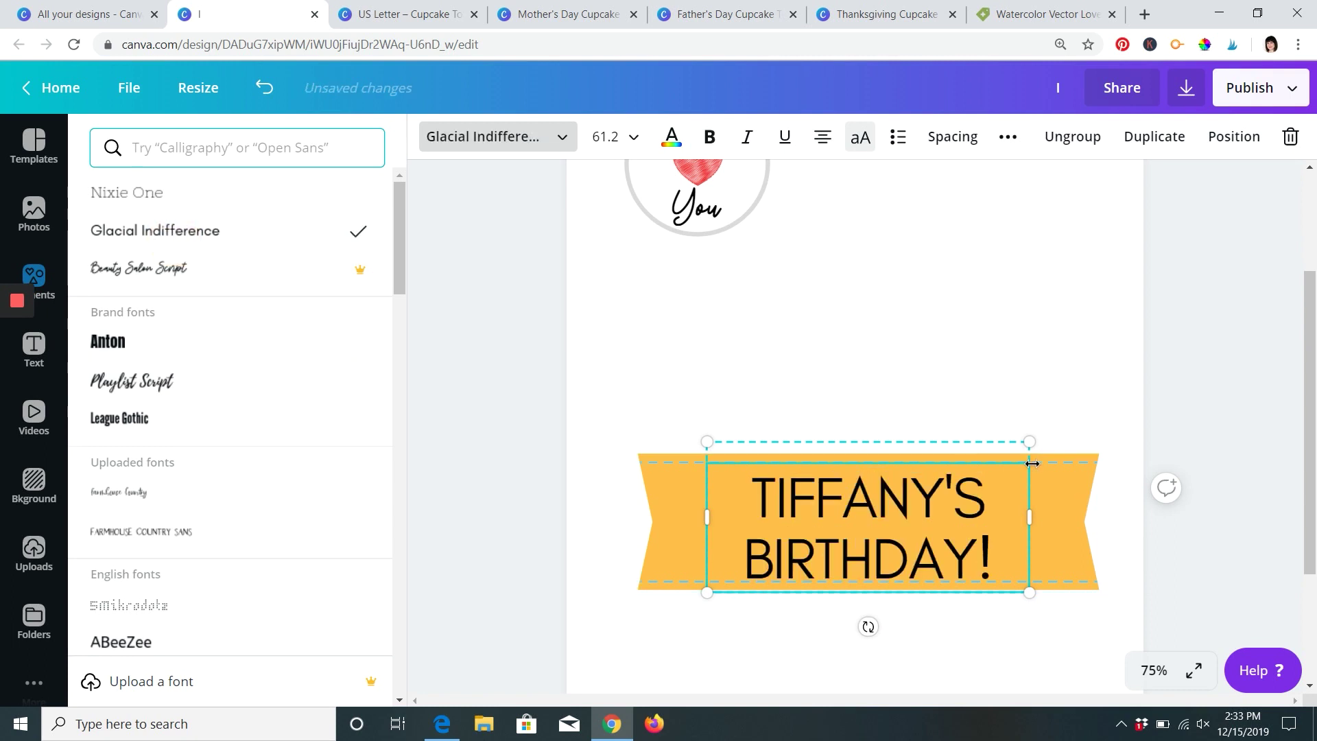
left_click(911, 386)
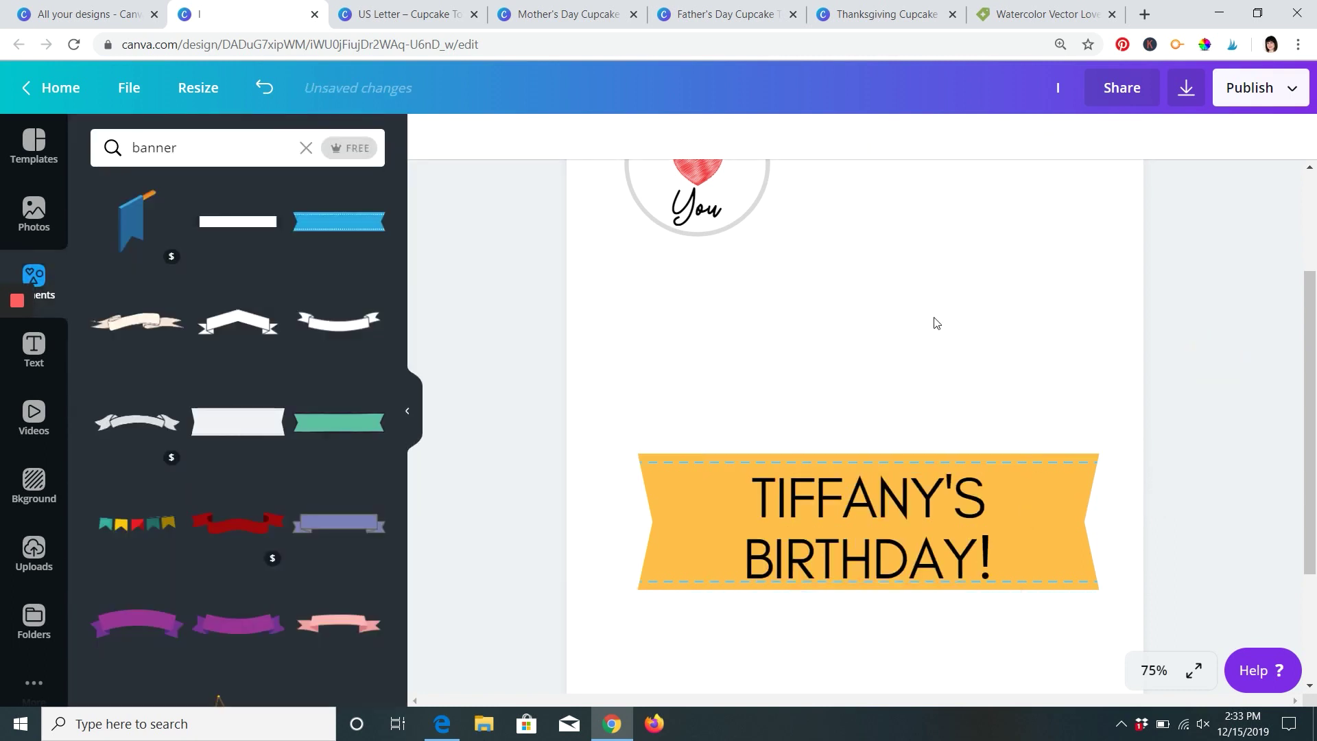
- Save the design with the birthday banner
scroll(984, 339, "down", 1)
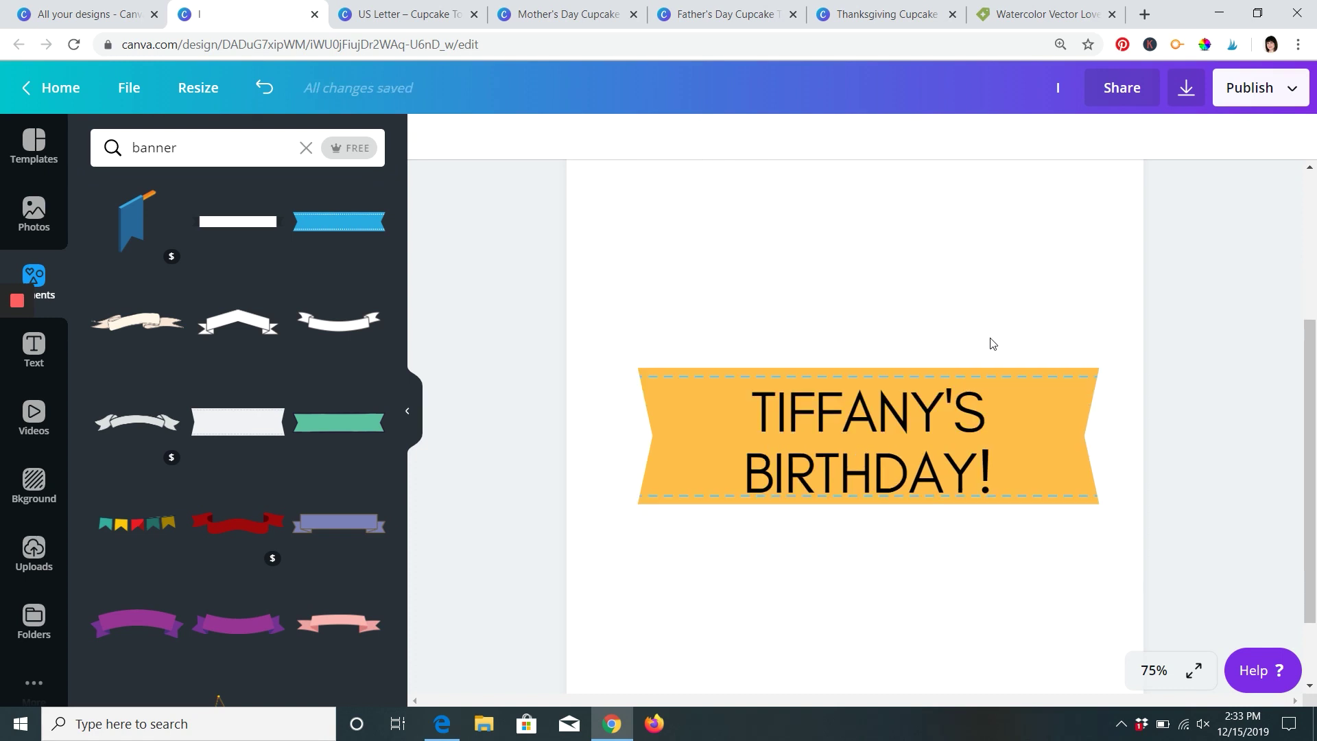
left_click(129, 87)
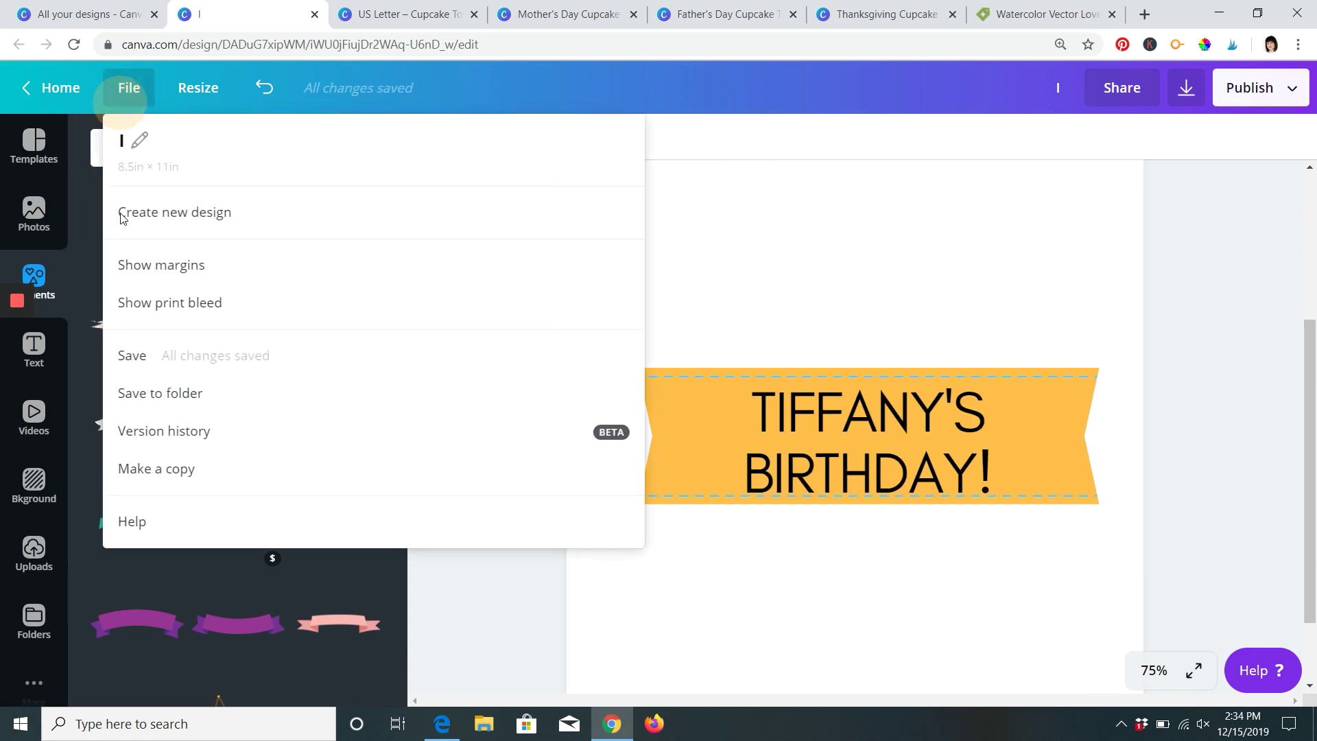
left_click(138, 357)
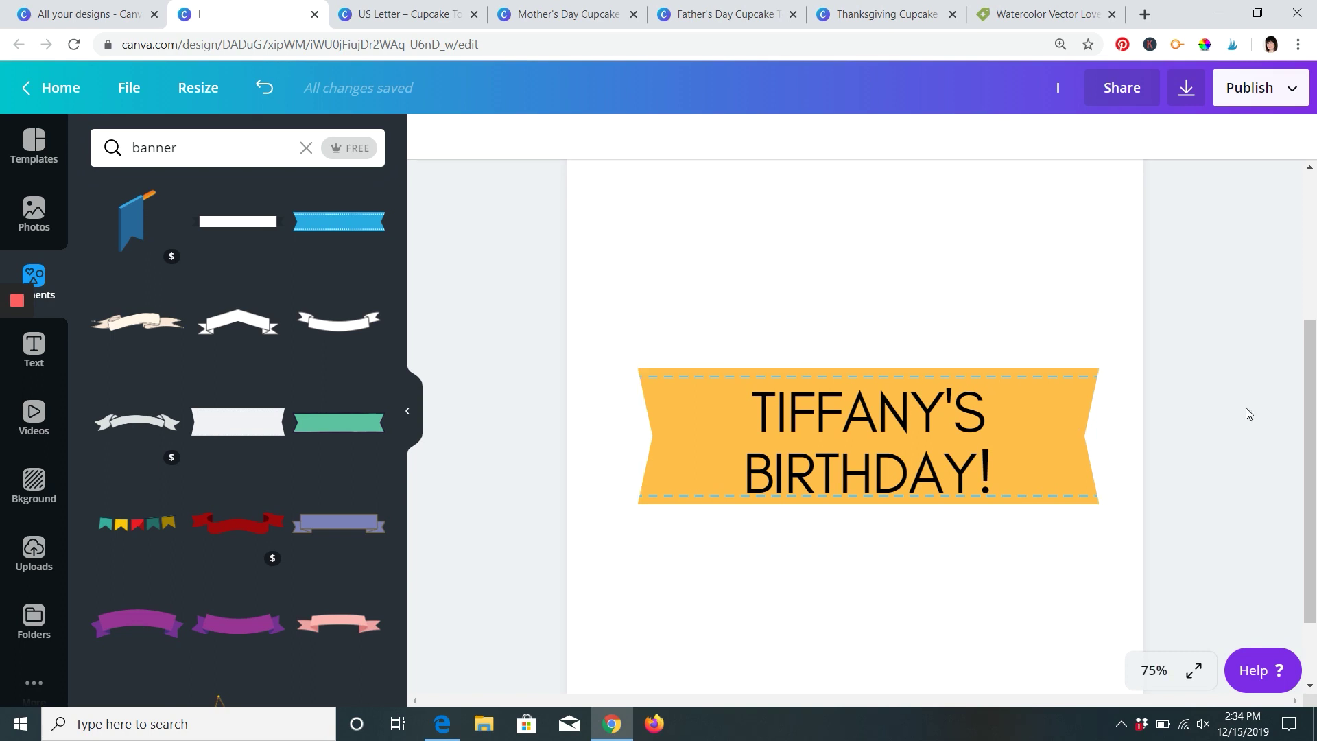
- Examine the whole page from the "I heart You" topper down to the birthday banner and the page end
scroll(1246, 407, "up", 2)
scroll(1245, 407, "up", 2)
scroll(1234, 406, "down", 1)
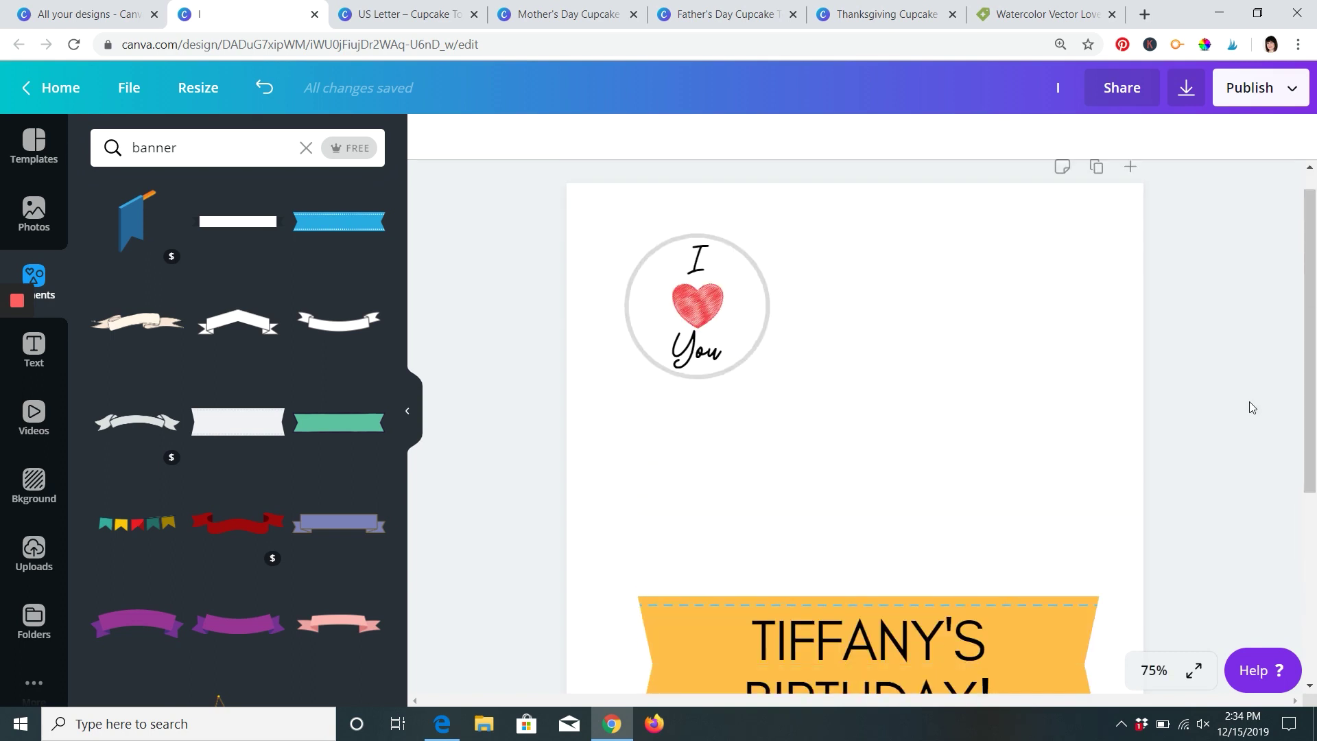
scroll(1220, 404, "up", 1)
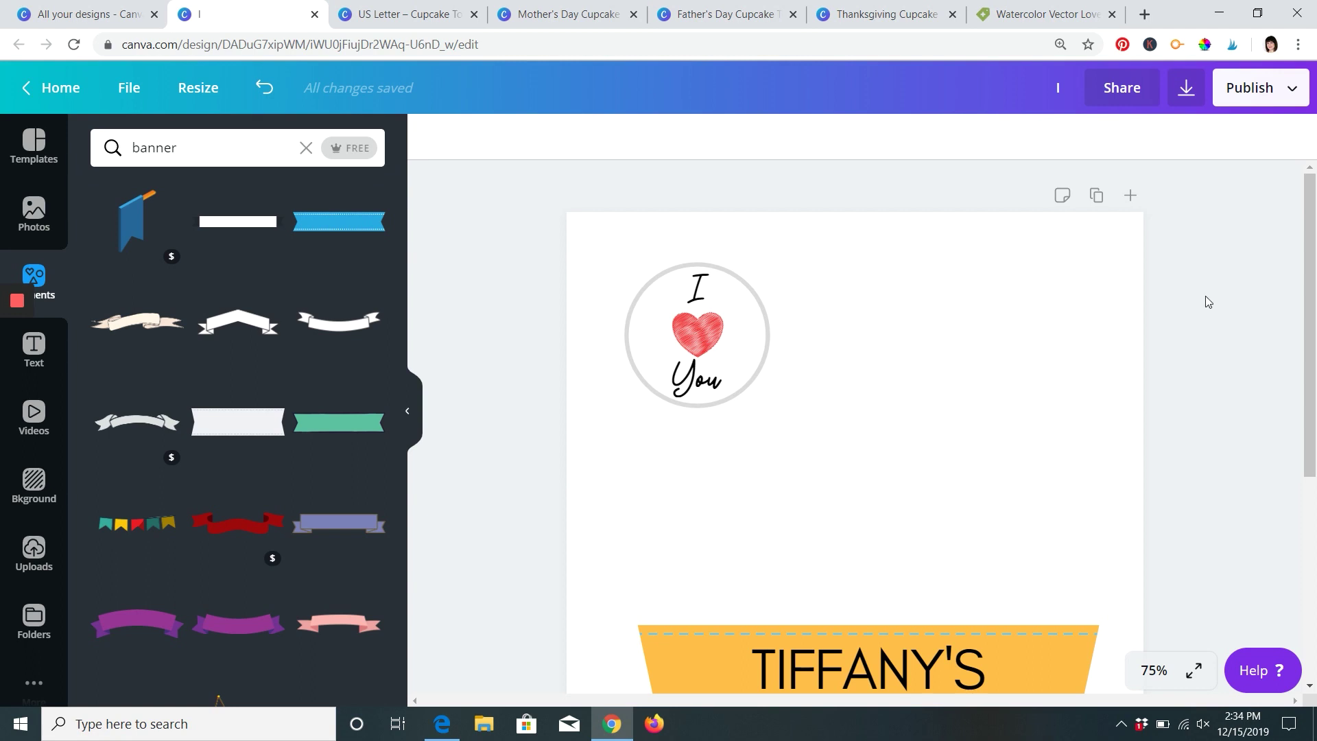
scroll(1193, 329, "down", 3)
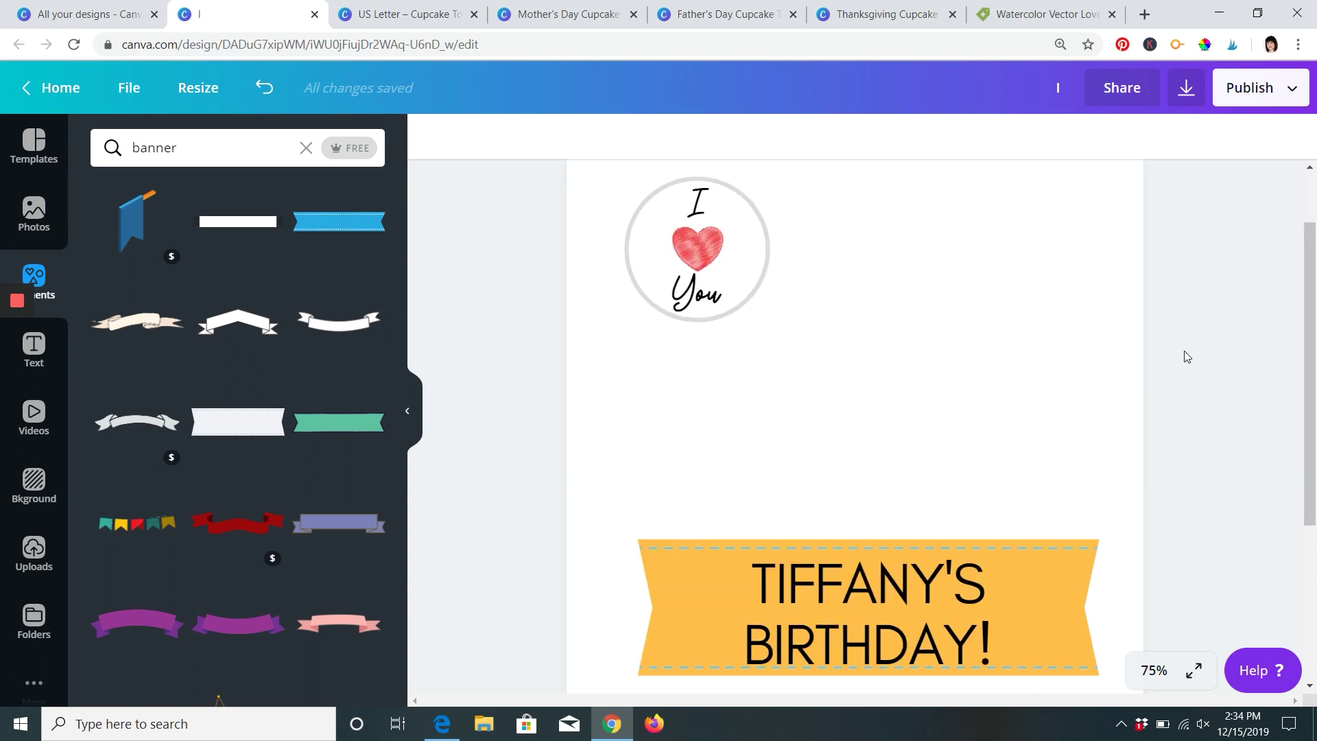
scroll(1186, 356, "down", 1)
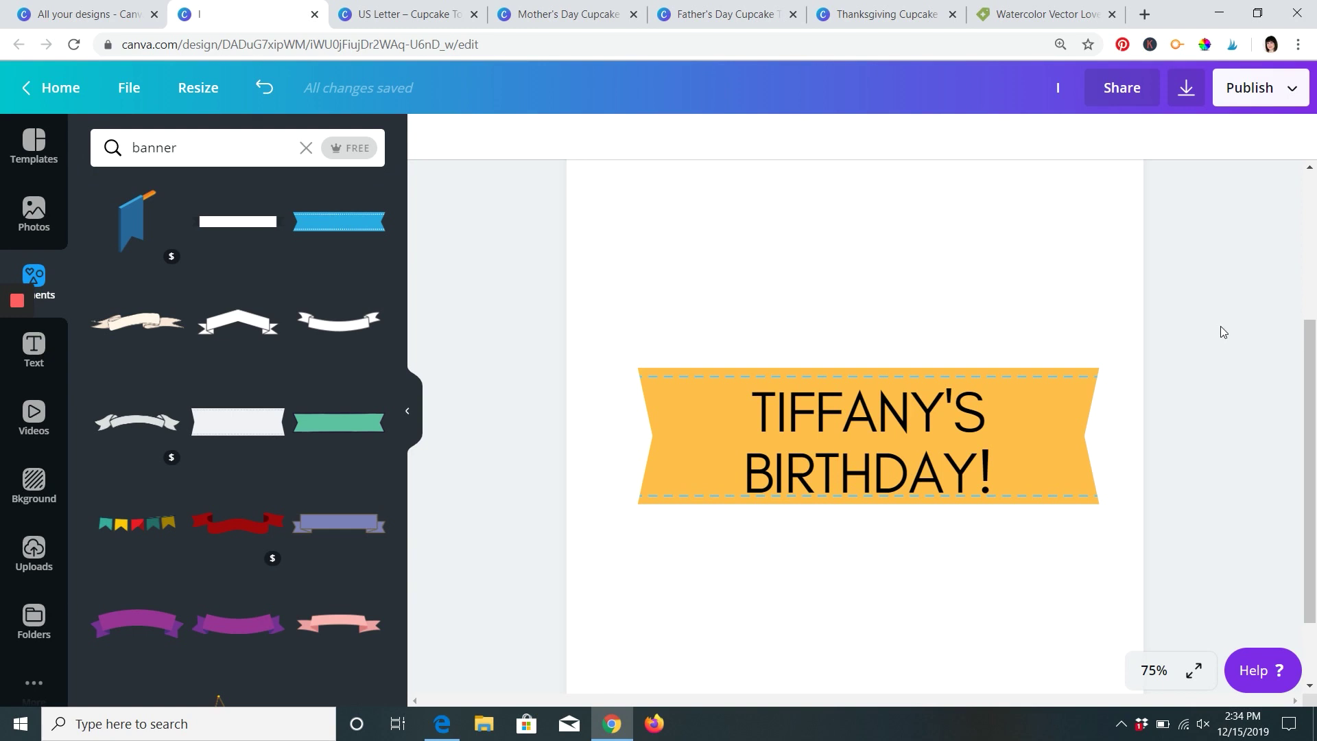
scroll(1200, 373, "down", 1)
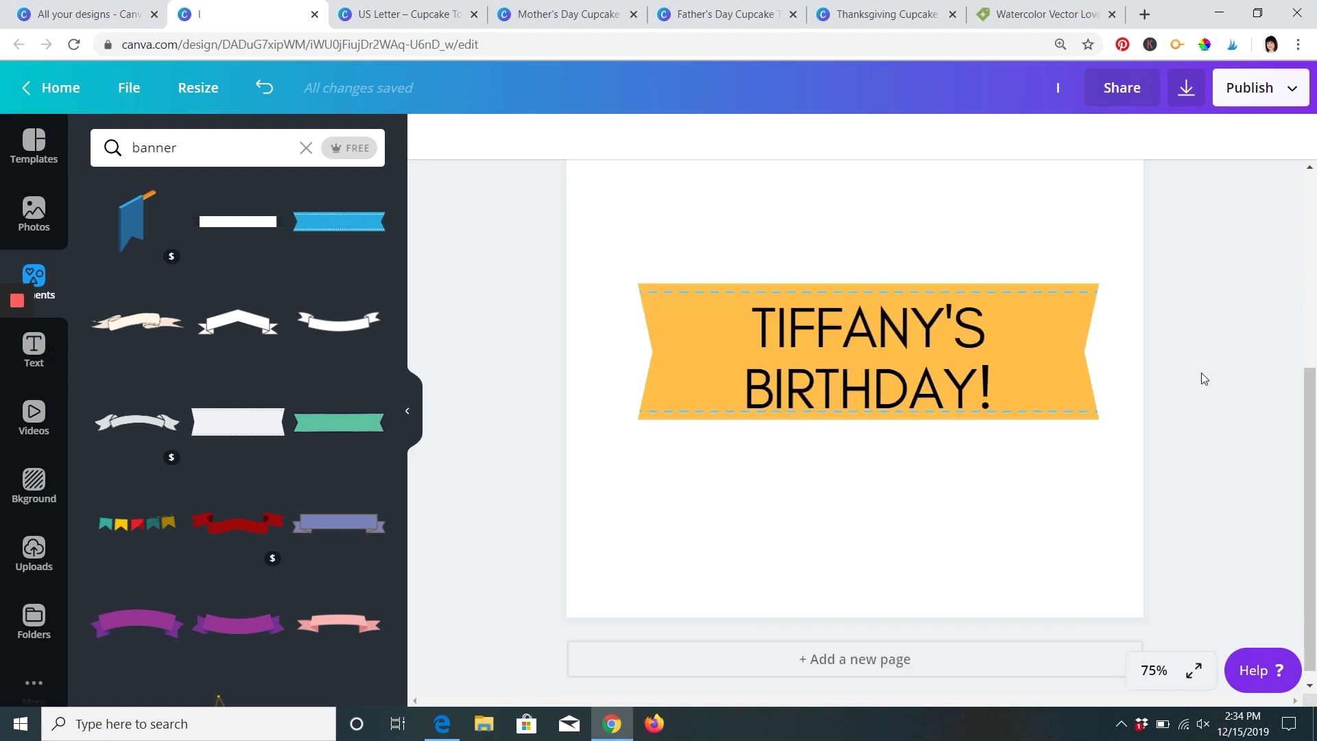
scroll(1200, 373, "up", 1)
scroll(1194, 369, "up", 1)
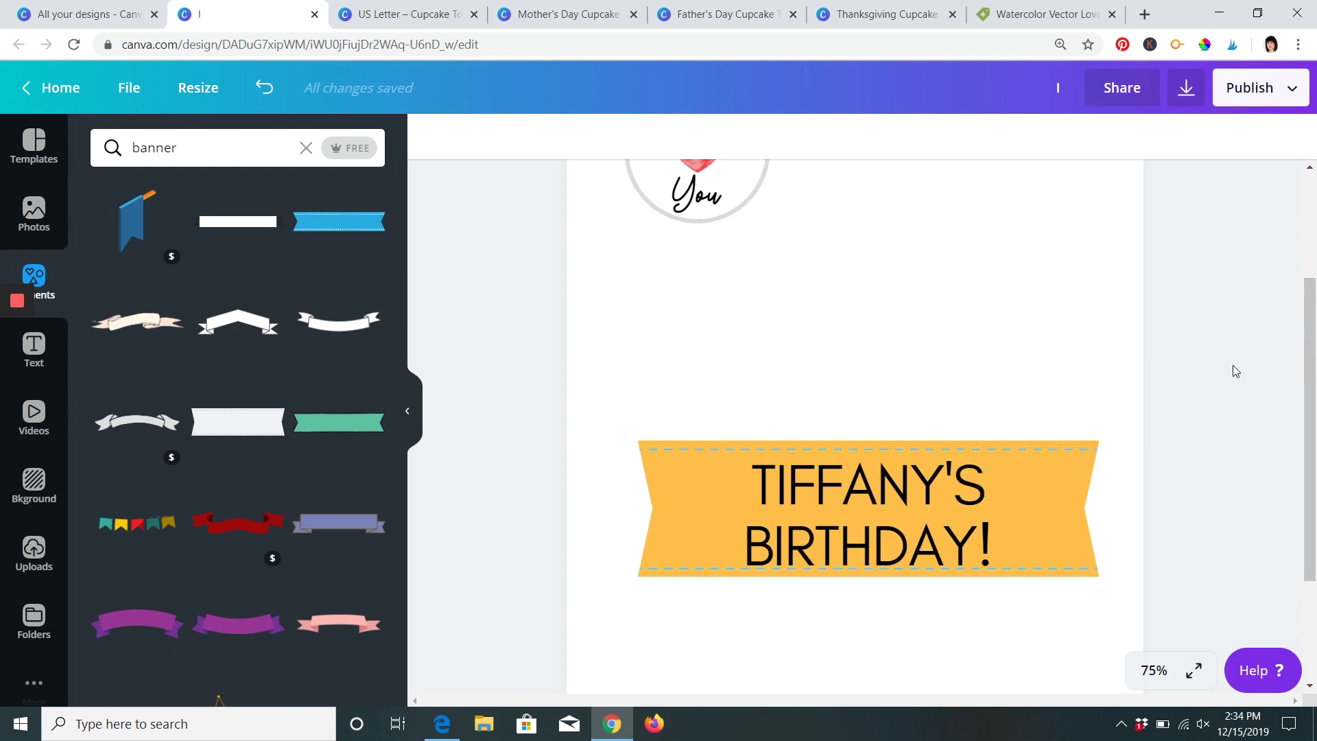